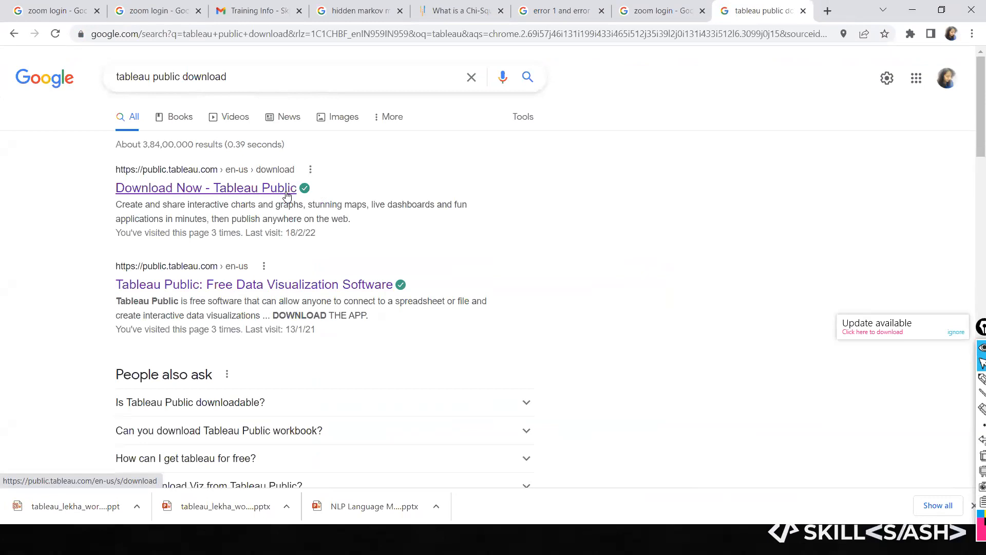
# Step: Open the "Download Now - Tableau Public" search result and select the page's web address
pyautogui.click(230, 194)
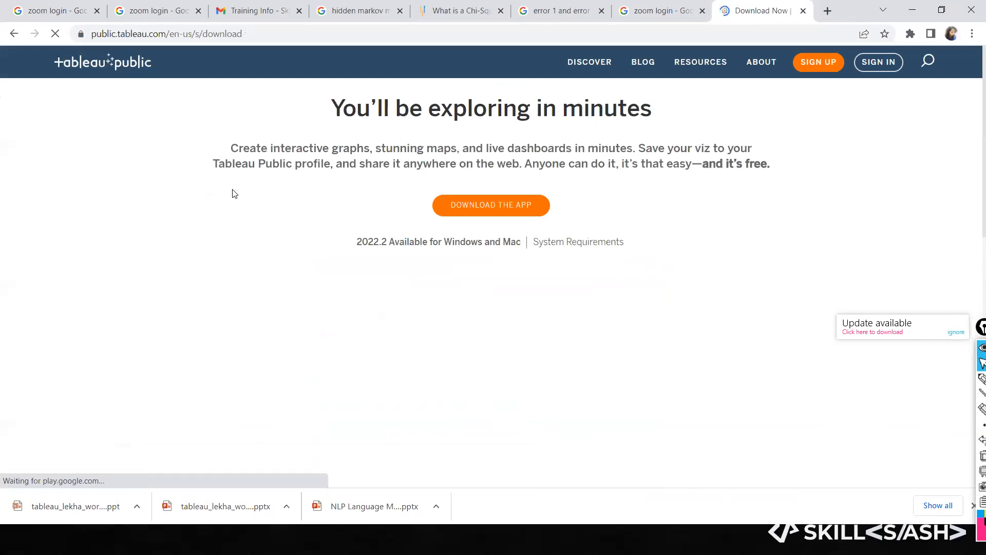
pyautogui.click(100, 32)
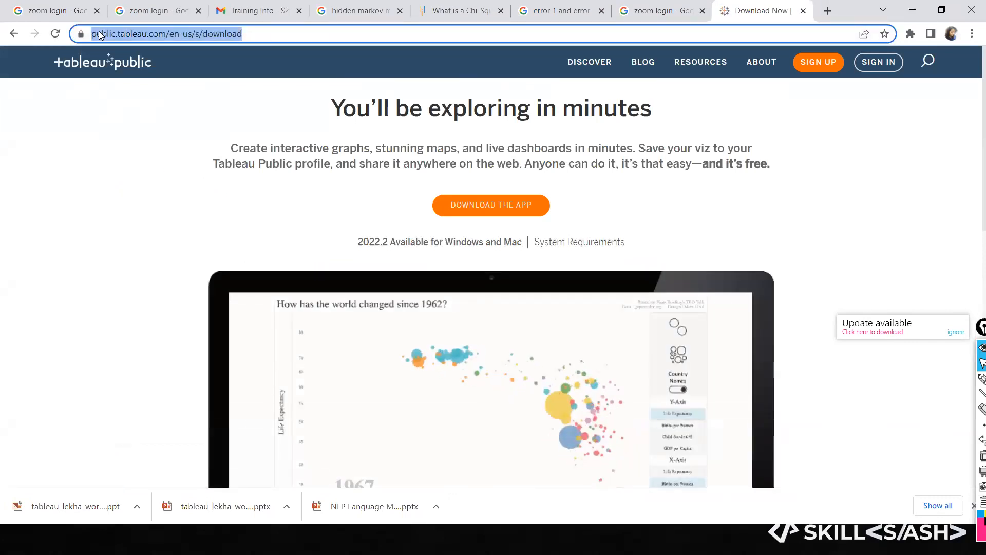
pyautogui.hotkey('alt', 'Tab')
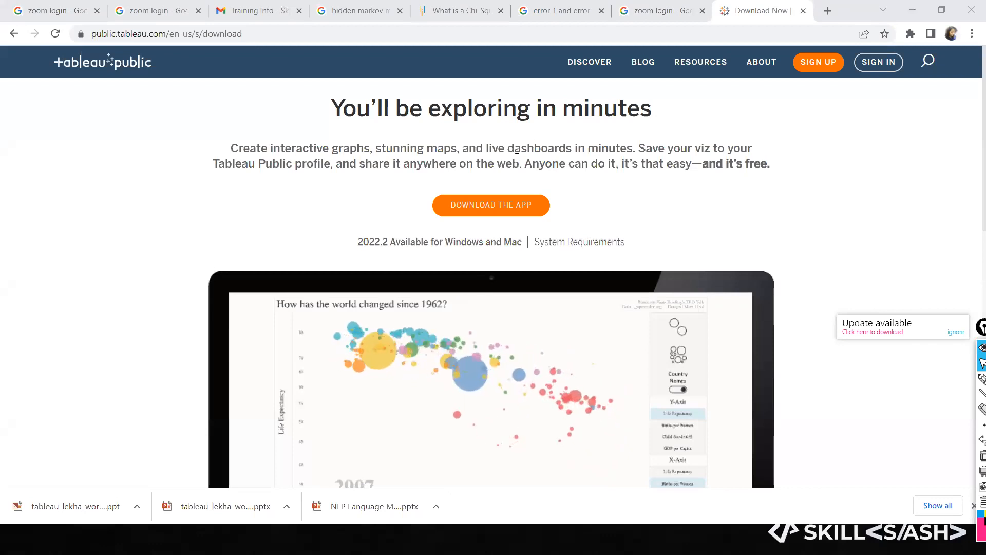
# Step: Open the registration form for downloading the Tableau Public app
pyautogui.click(518, 216)
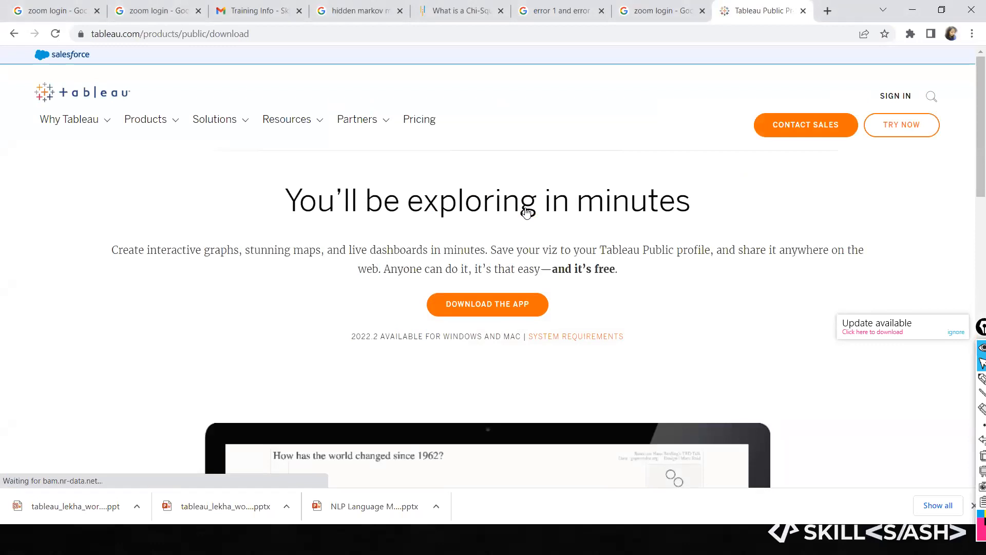
pyautogui.click(497, 315)
pyautogui.click(497, 315)
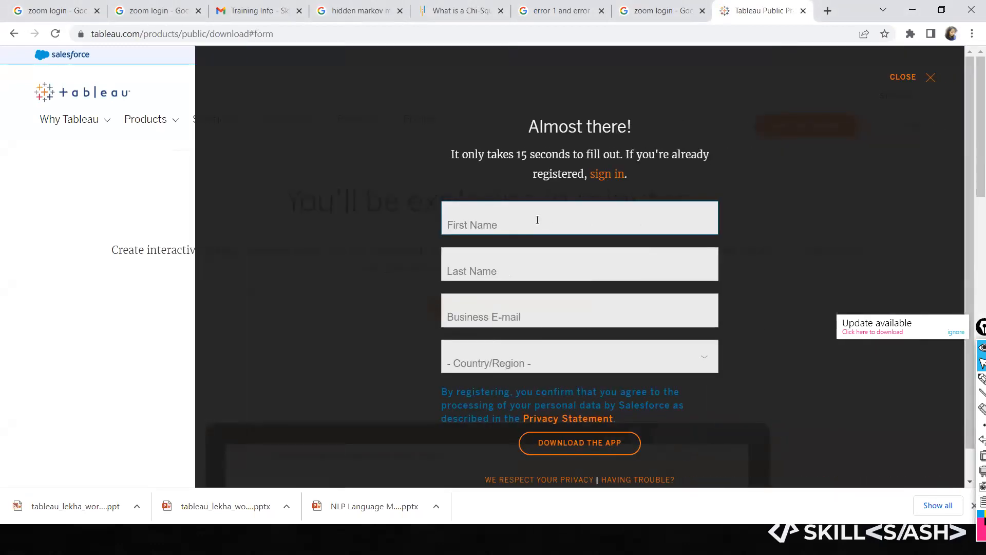
# Step: Examine the first name, last name, business e-mail and country fields of the download registration form
pyautogui.click(524, 254)
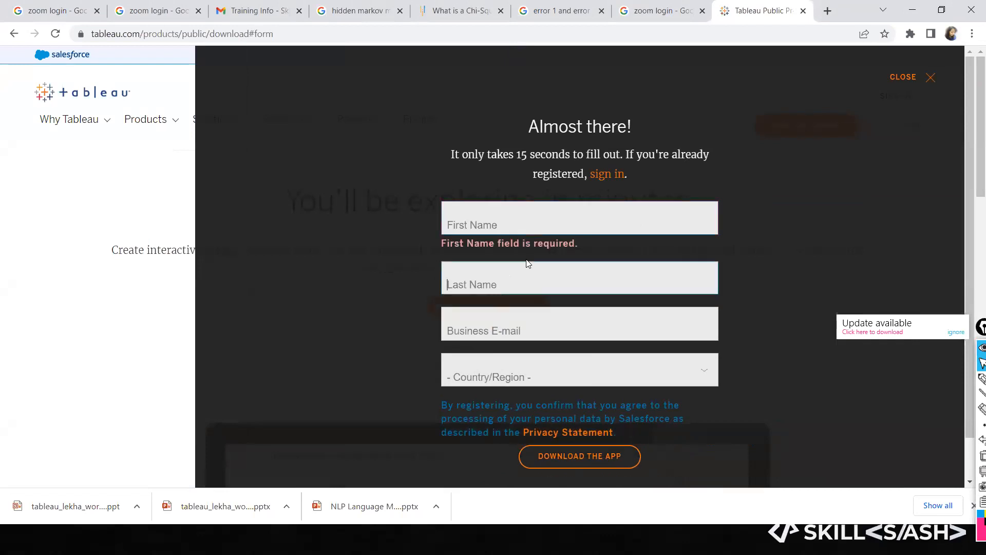
pyautogui.click(520, 334)
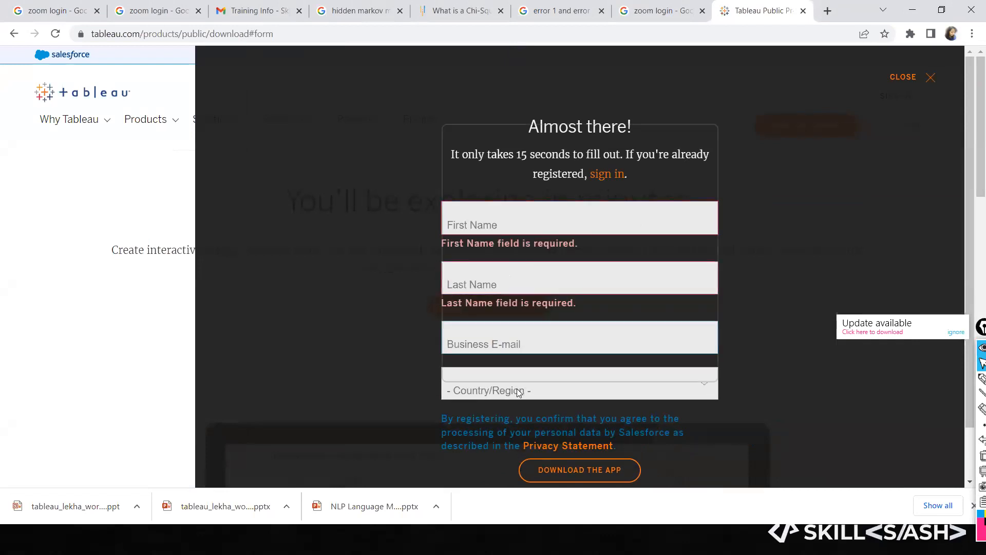
pyautogui.click(517, 388)
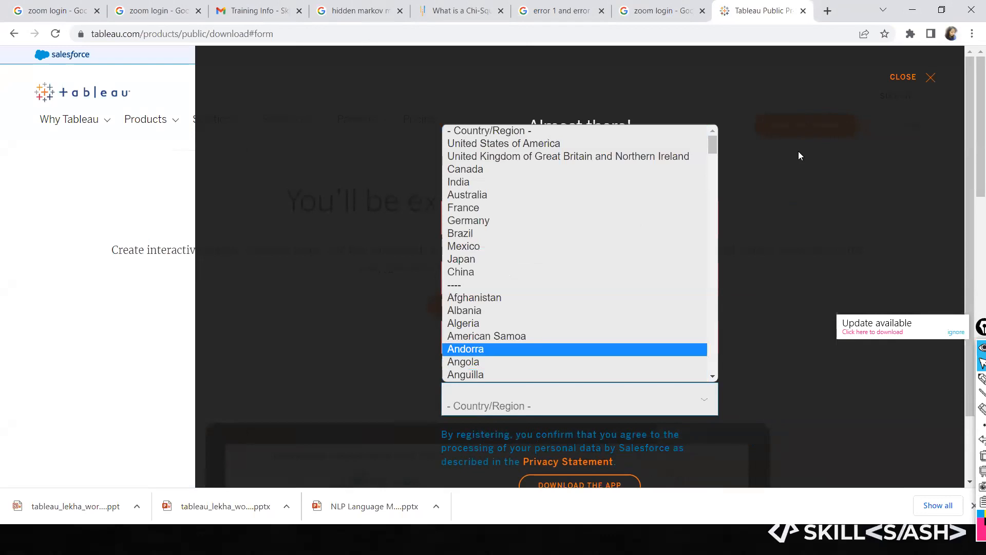
pyautogui.click(799, 152)
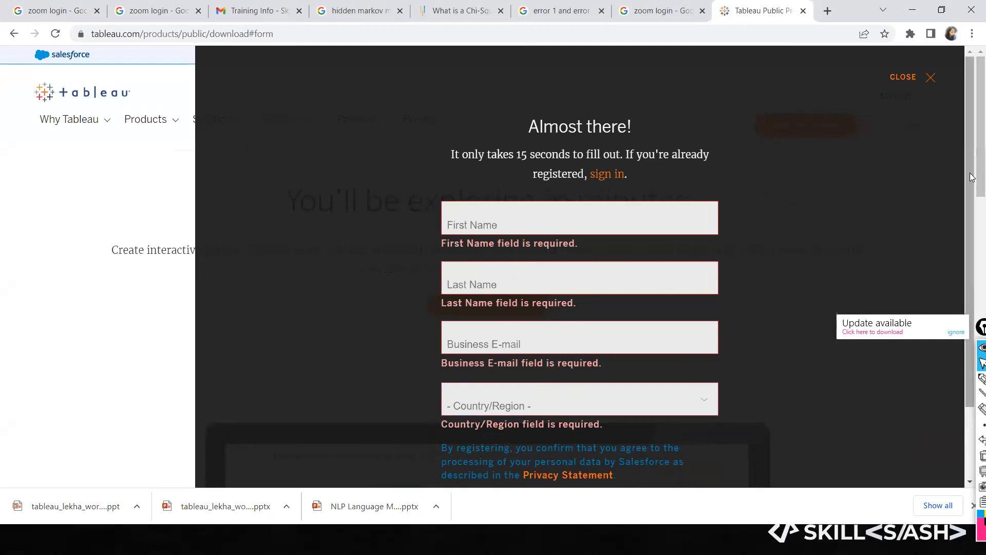
pyautogui.scroll(-2, 971, 177)
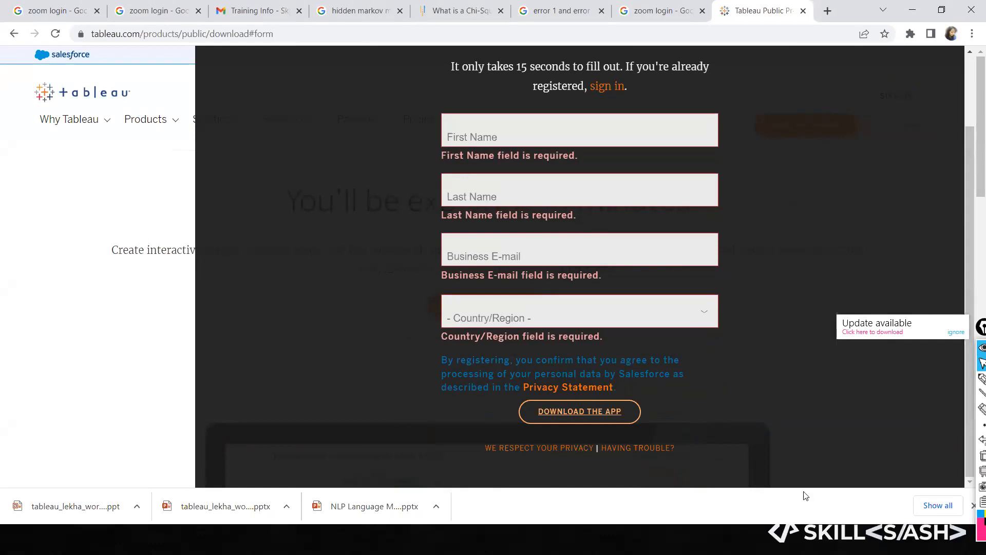
pyautogui.click(971, 507)
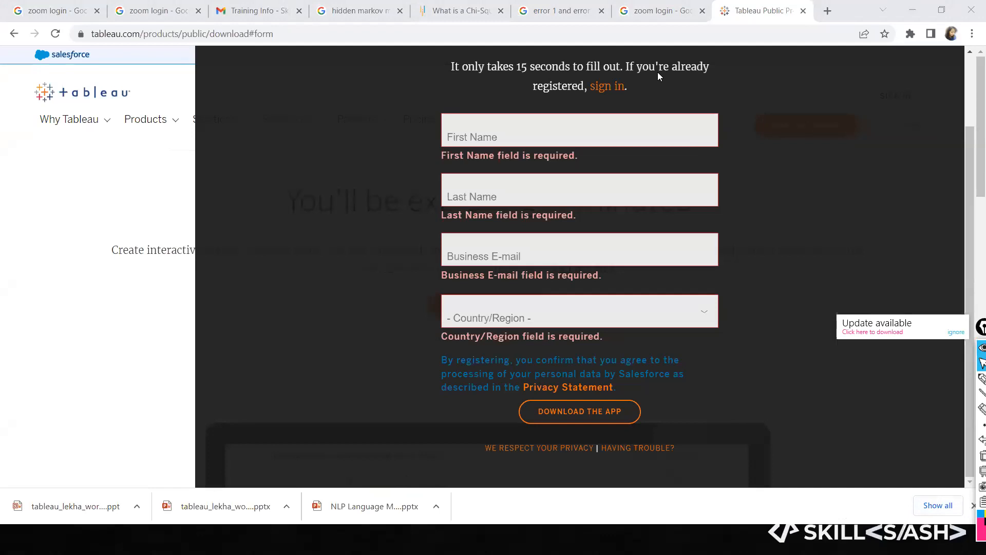
# Step: Close the unfilled registration form and open the Tableau sign-in page
pyautogui.click(143, 193)
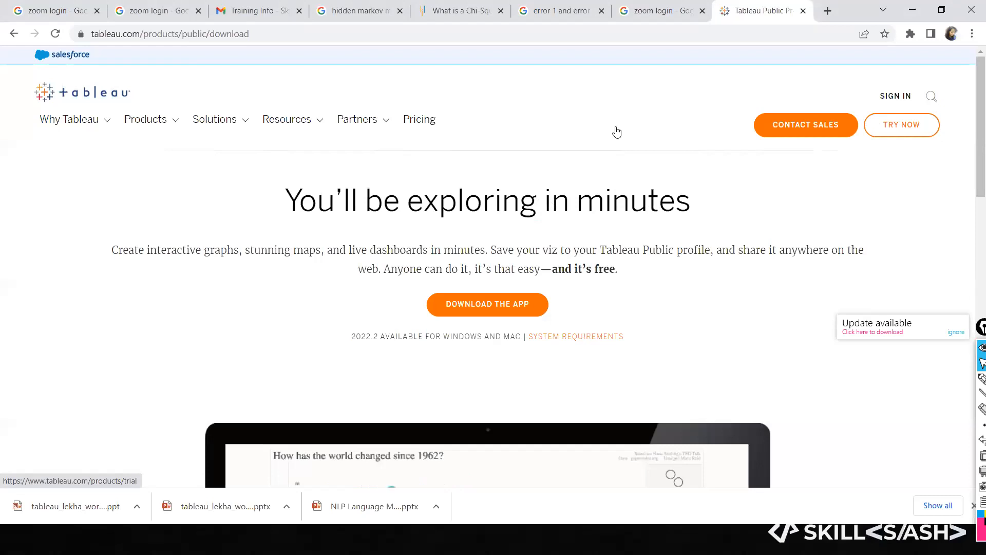
pyautogui.click(903, 100)
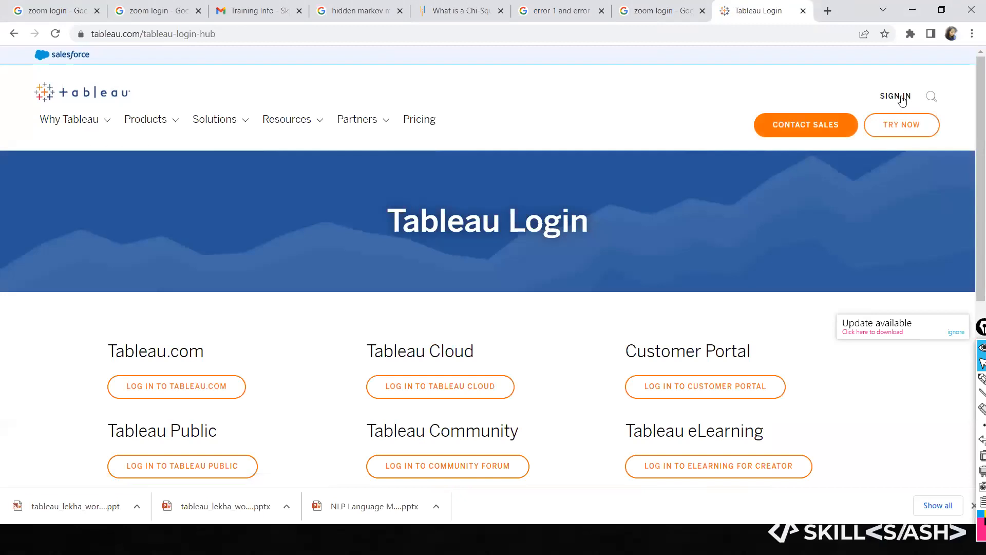
# Step: Search Google for "tableau public login" in a new browser tab
pyautogui.click(828, 11)
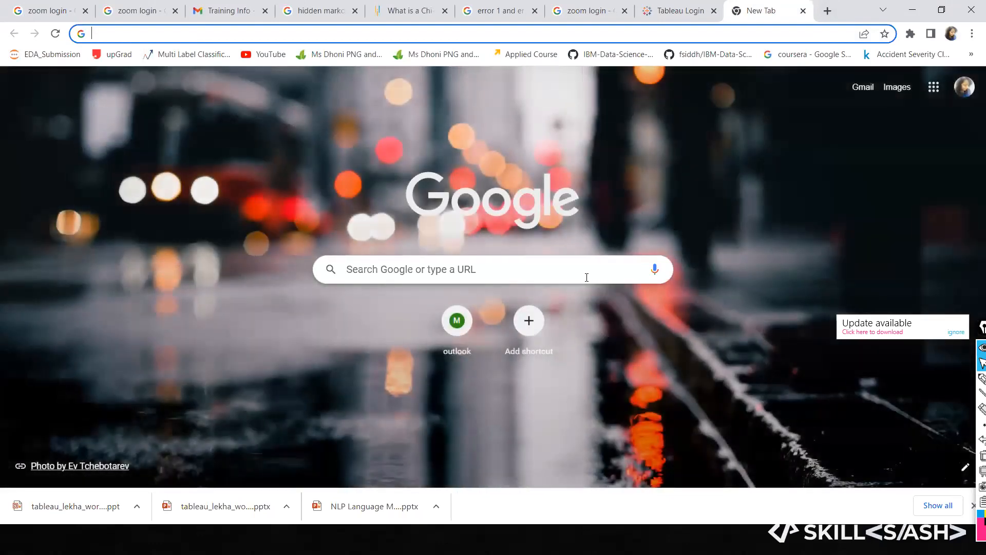
pyautogui.click(587, 278)
pyautogui.write('tableau pub')
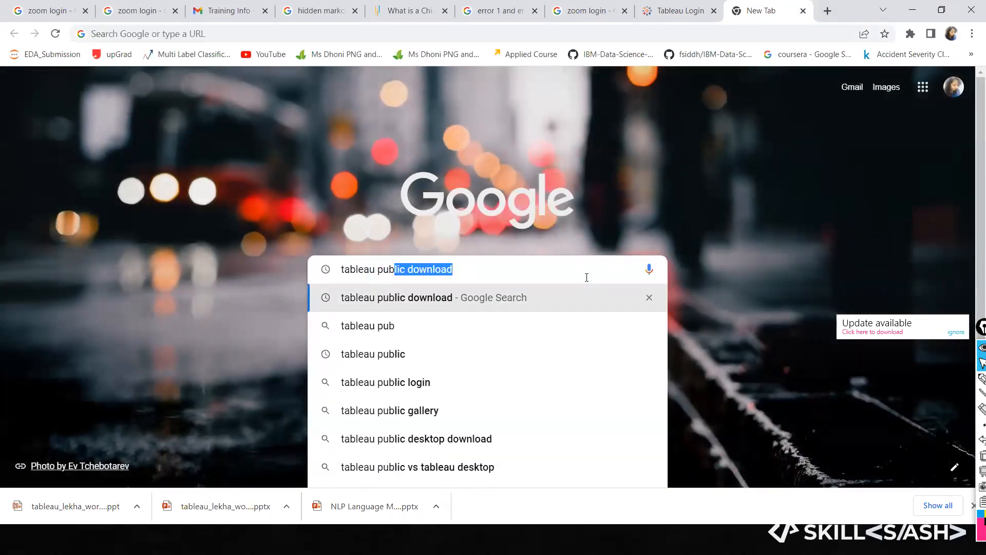
pyautogui.write('lic log')
pyautogui.press('Return')
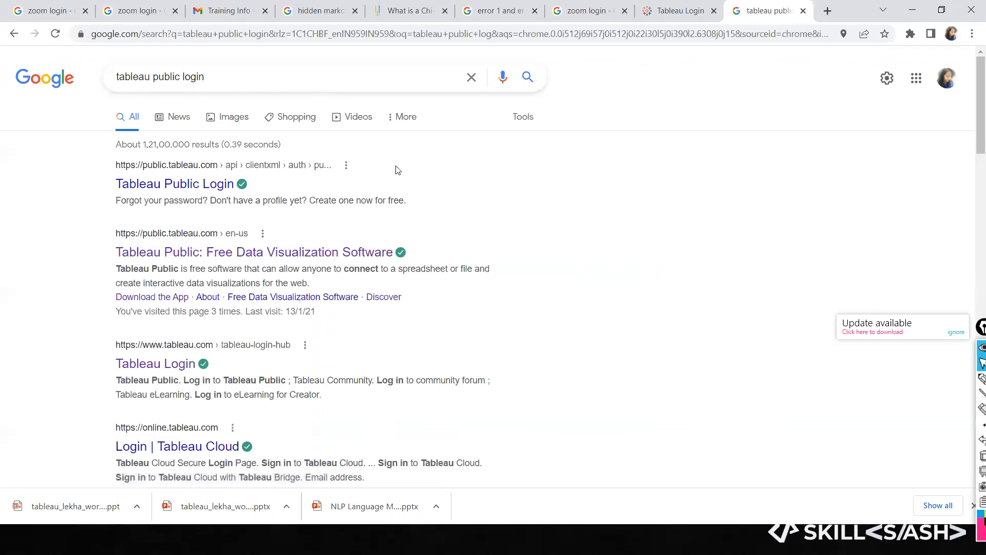
# Step: Open the Tableau Public Login result and select the login page's web address
pyautogui.click(221, 191)
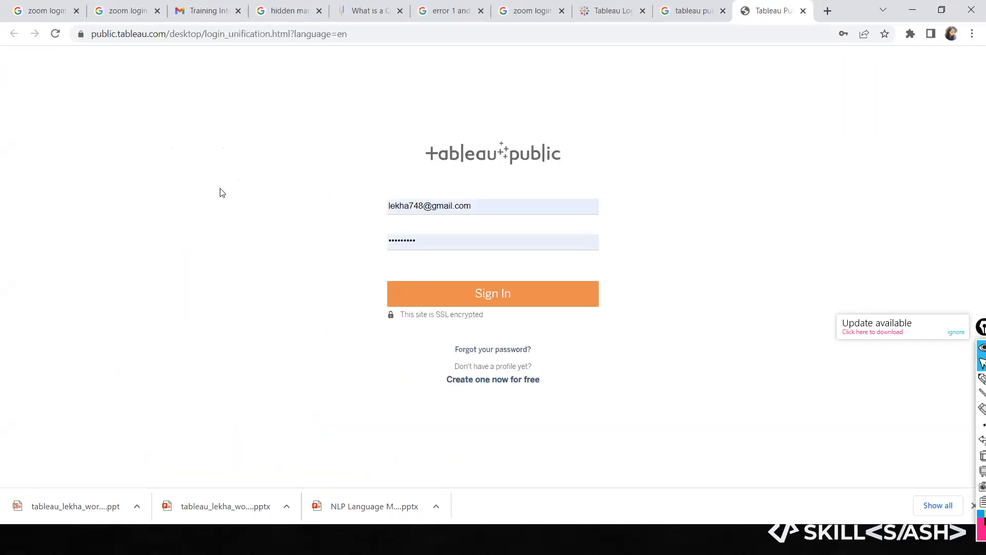
pyautogui.click(119, 34)
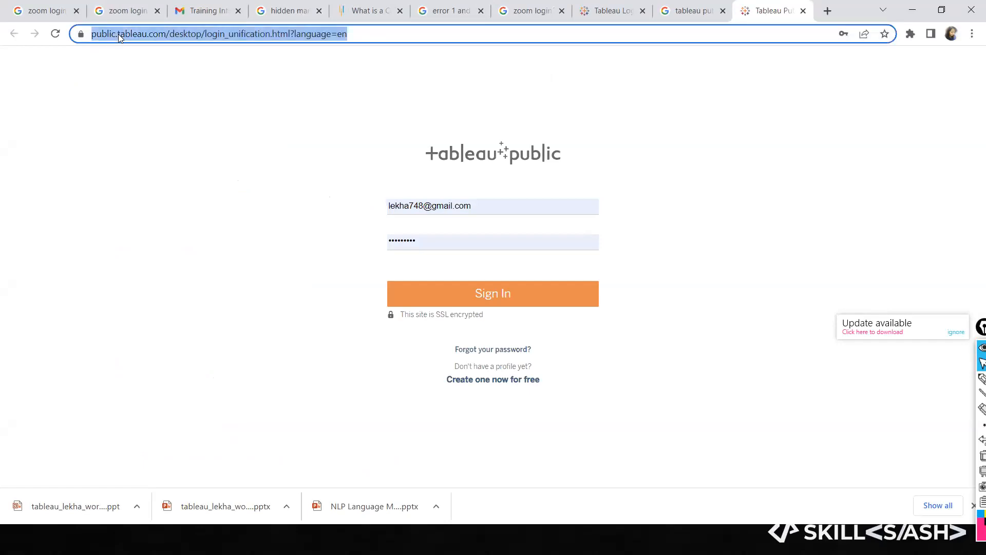
pyautogui.click(432, 66)
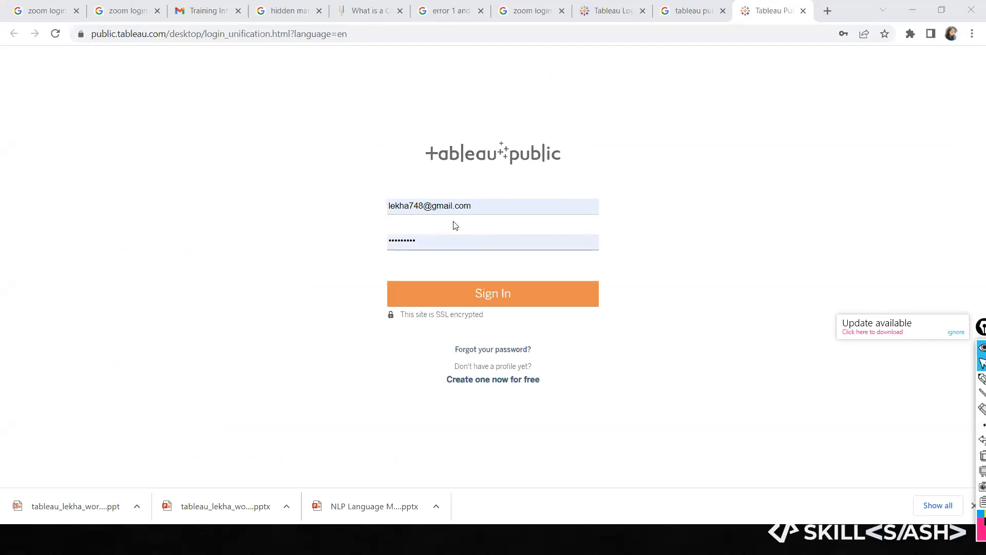
# Step: Try to open the "Create one now for free" link in a separate tab and return to the original login page
pyautogui.rightClick(481, 385)
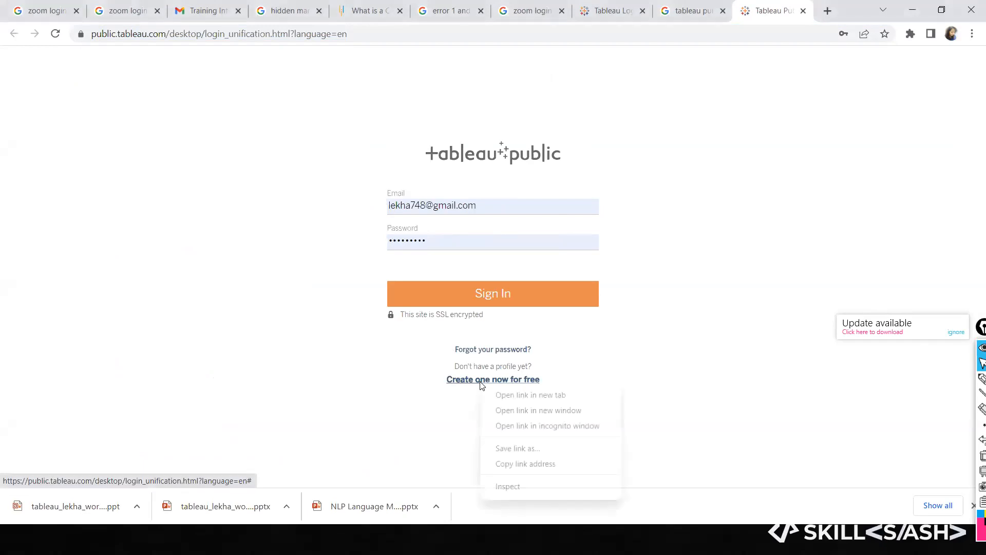
pyautogui.click(565, 395)
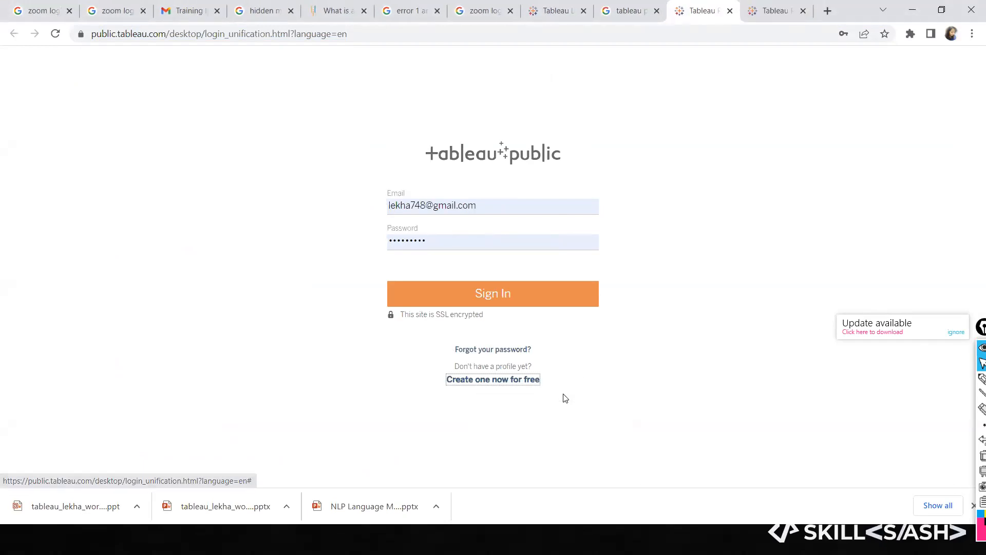
pyautogui.hotkey('ctrl', 'Tab')
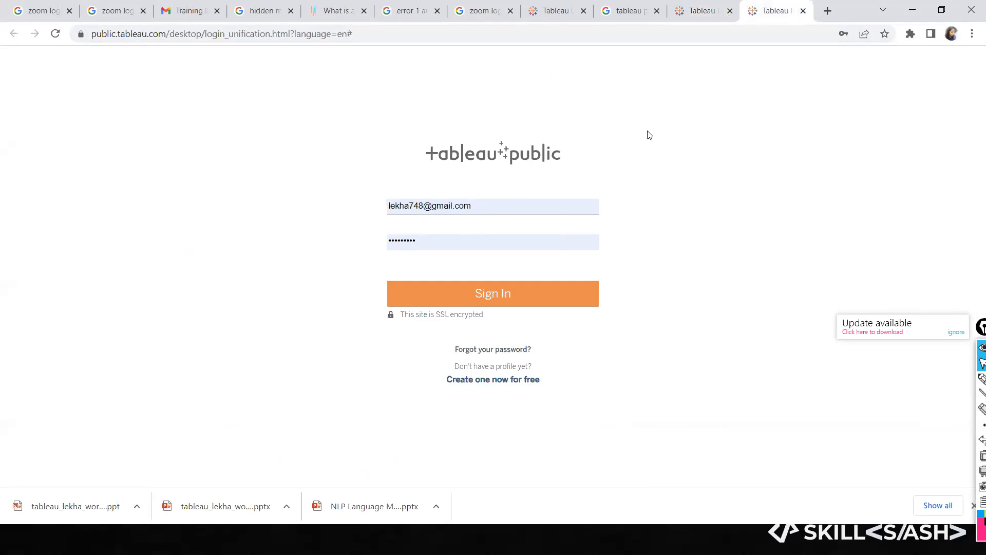
pyautogui.hotkey('ctrl', 'shift', 'Tab')
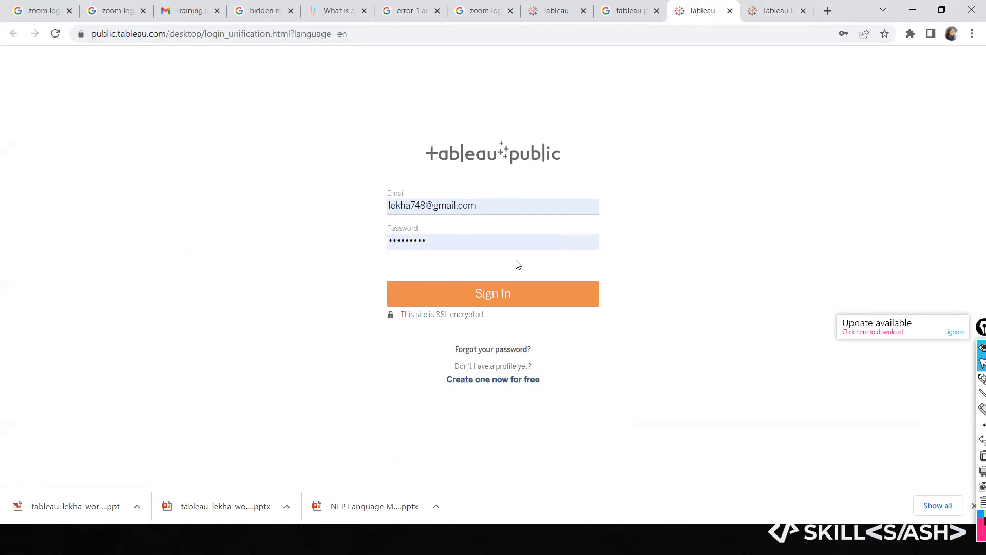
# Step: Open the free Tableau Public sign-up form, examine its name, email and password fields, and close it
pyautogui.click(513, 381)
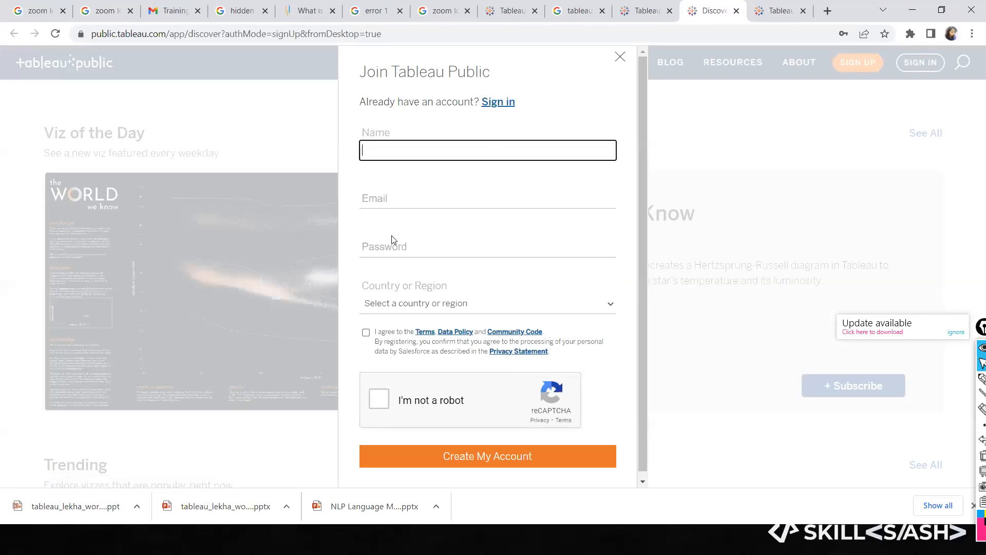
pyautogui.press('Tab')
pyautogui.click(391, 252)
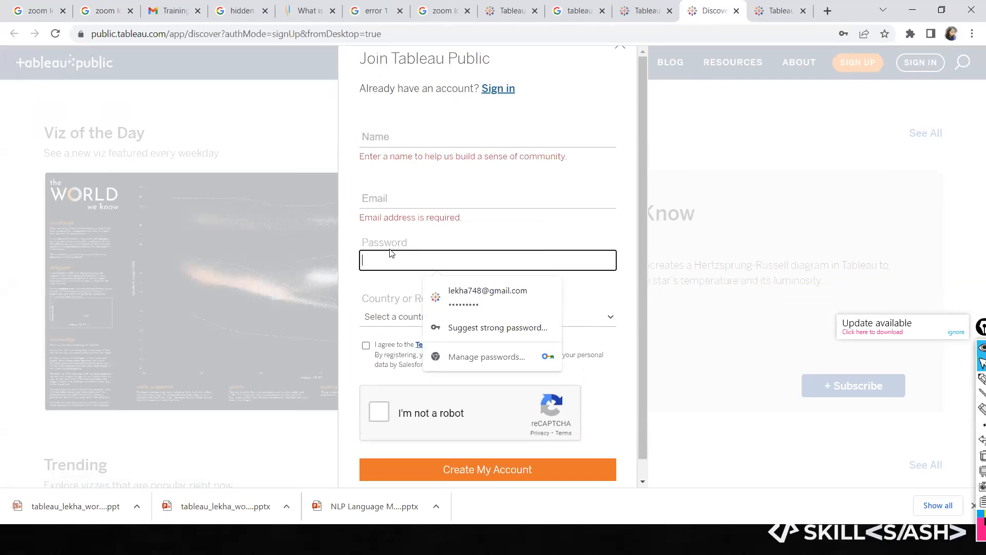
pyautogui.click(691, 138)
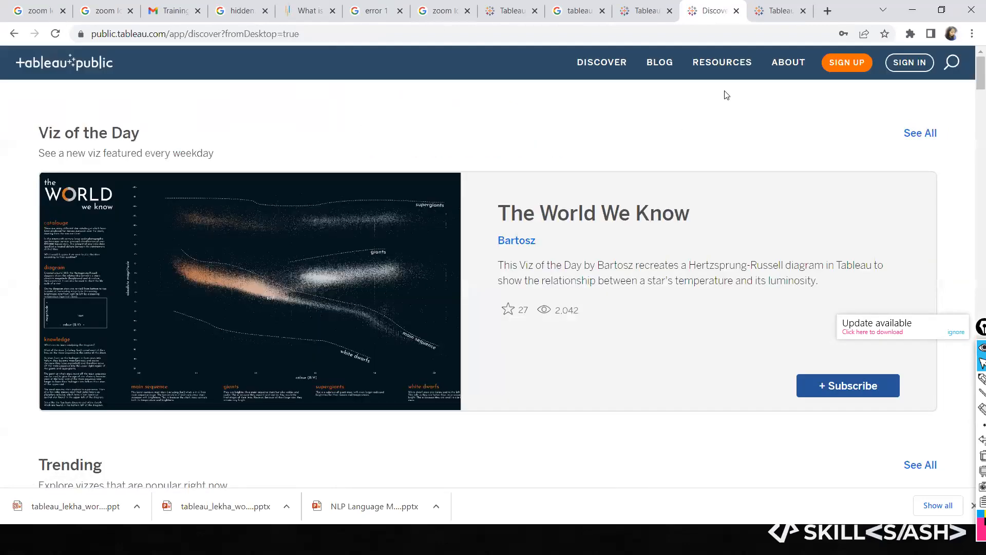
# Step: Return to the Tableau Public login page, sign in with the prefilled credentials and close that tab
pyautogui.hotkey('alt', 'Tab')
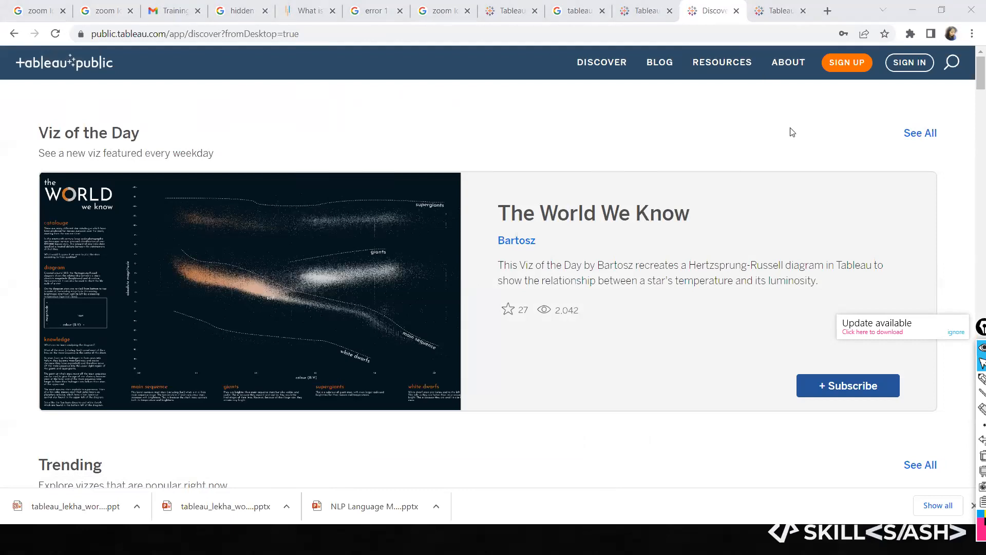
pyautogui.click(646, 18)
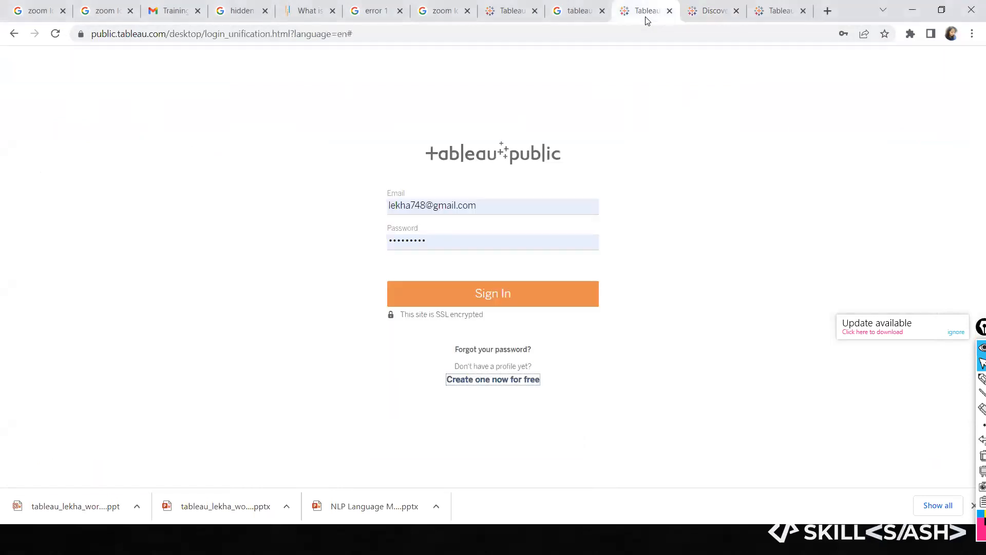
pyautogui.click(549, 307)
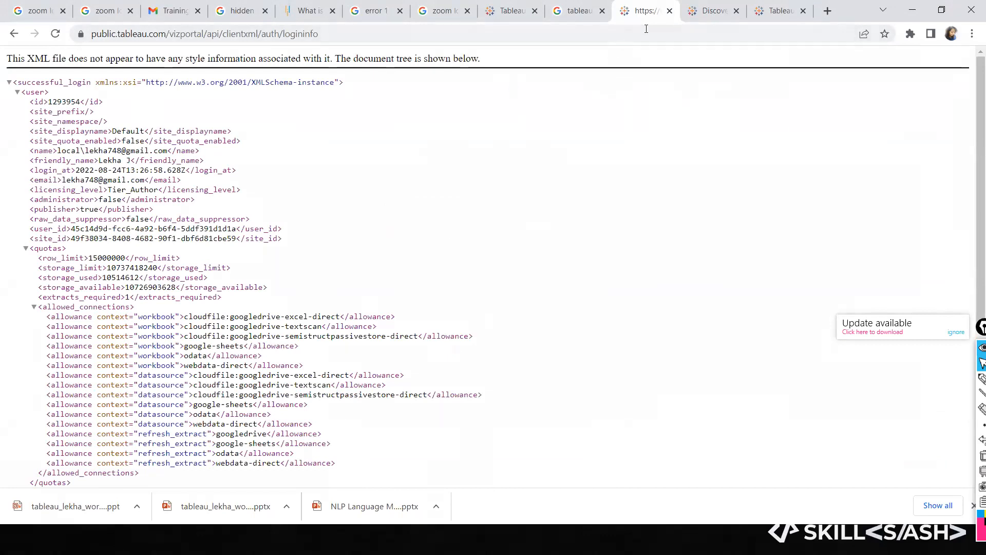
pyautogui.click(670, 11)
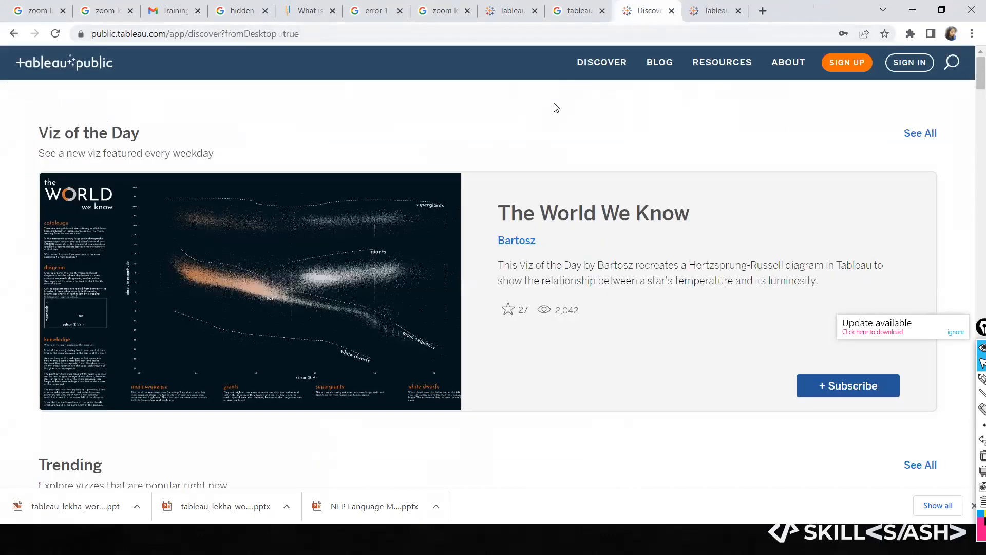
# Step: Dismiss the sign-up form on the Discover page and sign in to Tableau Public with the saved account
pyautogui.click(838, 66)
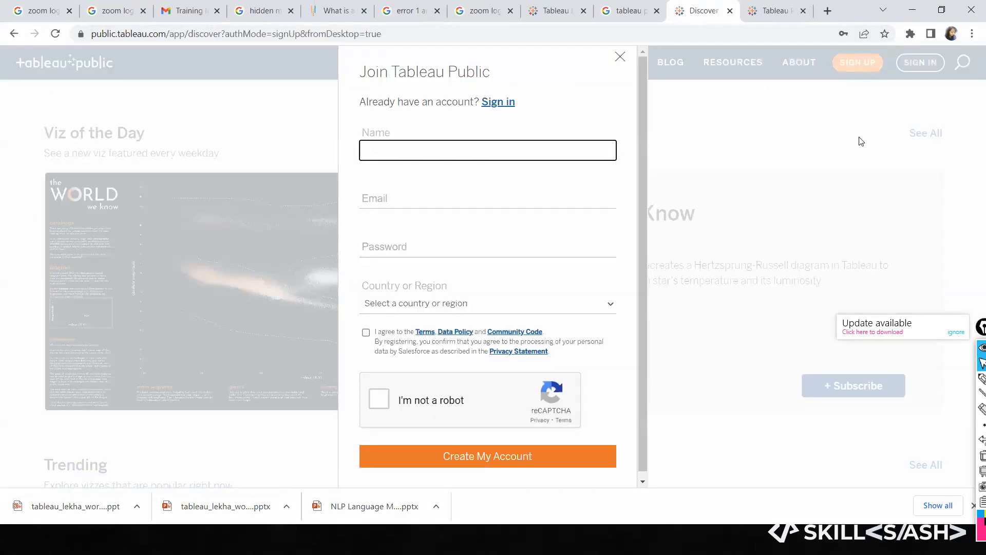
pyautogui.click(766, 84)
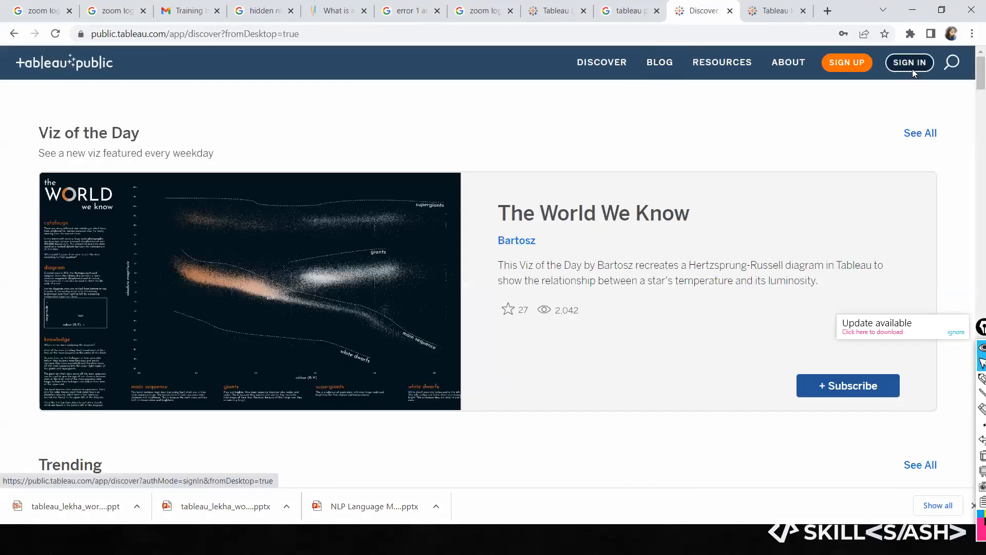
pyautogui.click(912, 69)
pyautogui.click(529, 349)
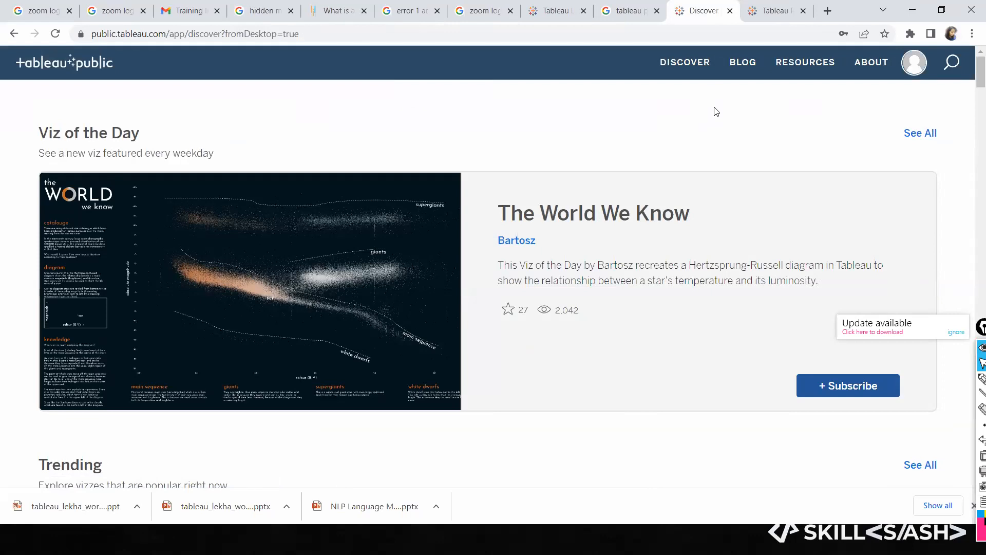
# Step: Clear the text selection on the Discover page and activate the screen annotation pen
pyautogui.hotkey('ctrl', 'a')
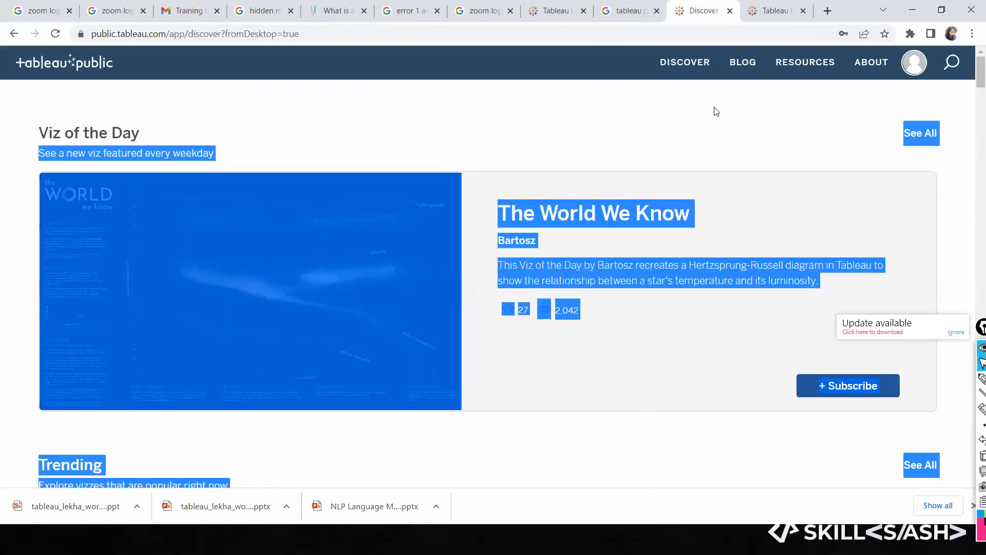
pyautogui.click(717, 111)
pyautogui.hotkey('ctrl', 'shift', '3')
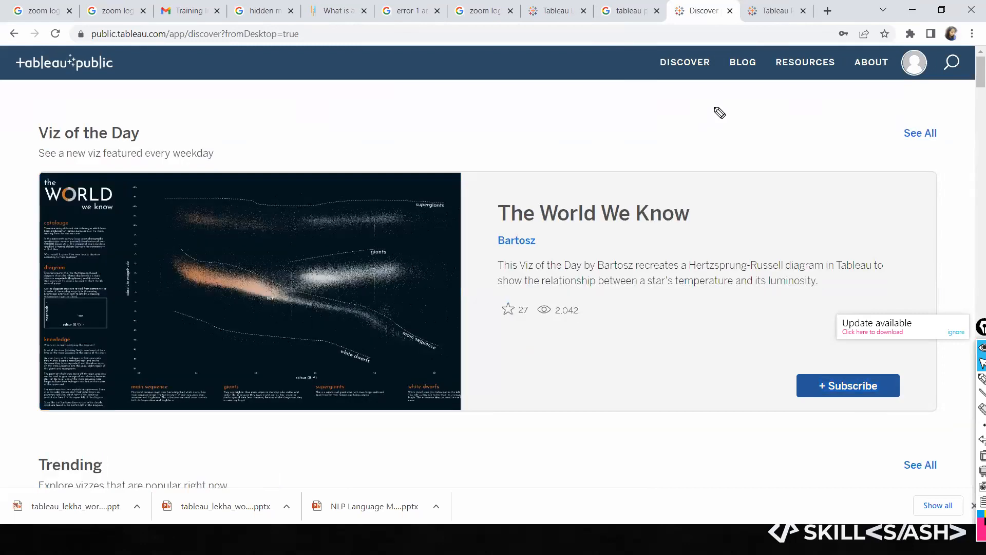
# Step: Annotate the Discover page with a boxed "Ins" beside "Software", with arrows leading to "charts", "DB" and "Laptop", plus the word "Public"
pyautogui.moveTo(558, 110)
pyautogui.mouseDown()
pyautogui.moveTo(562, 142)
pyautogui.moveTo(663, 188)
pyautogui.moveTo(575, 139)
pyautogui.moveTo(612, 172)
pyautogui.moveTo(699, 156)
pyautogui.moveTo(716, 198)
pyautogui.moveTo(751, 161)
pyautogui.moveTo(820, 165)
pyautogui.mouseUp()
pyautogui.moveTo(663, 164)
pyautogui.mouseDown()
pyautogui.moveTo(709, 227)
pyautogui.moveTo(702, 237)
pyautogui.moveTo(778, 231)
pyautogui.moveTo(787, 218)
pyautogui.moveTo(798, 230)
pyautogui.mouseUp()
pyautogui.moveTo(672, 226)
pyautogui.mouseDown()
pyautogui.moveTo(714, 262)
pyautogui.moveTo(789, 260)
pyautogui.moveTo(774, 268)
pyautogui.mouseUp()
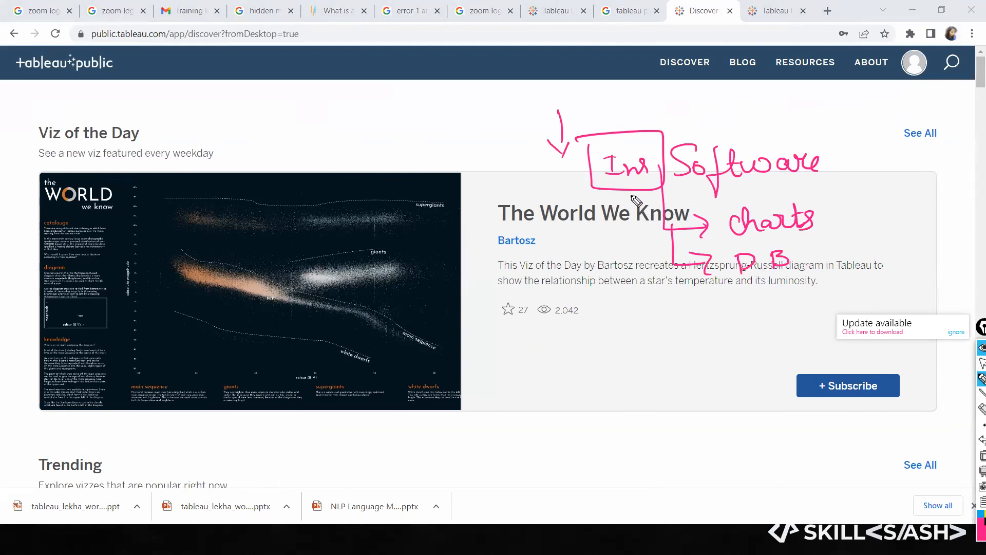
pyautogui.moveTo(583, 217)
pyautogui.mouseDown()
pyautogui.moveTo(650, 229)
pyautogui.moveTo(678, 220)
pyautogui.moveTo(647, 225)
pyautogui.moveTo(655, 197)
pyautogui.moveTo(586, 180)
pyautogui.moveTo(599, 337)
pyautogui.moveTo(617, 331)
pyautogui.moveTo(604, 341)
pyautogui.moveTo(614, 355)
pyautogui.mouseUp()
pyautogui.moveTo(649, 324)
pyautogui.mouseDown()
pyautogui.moveTo(676, 346)
pyautogui.moveTo(687, 326)
pyautogui.moveTo(699, 339)
pyautogui.moveTo(720, 334)
pyautogui.moveTo(727, 360)
pyautogui.moveTo(739, 339)
pyautogui.mouseUp()
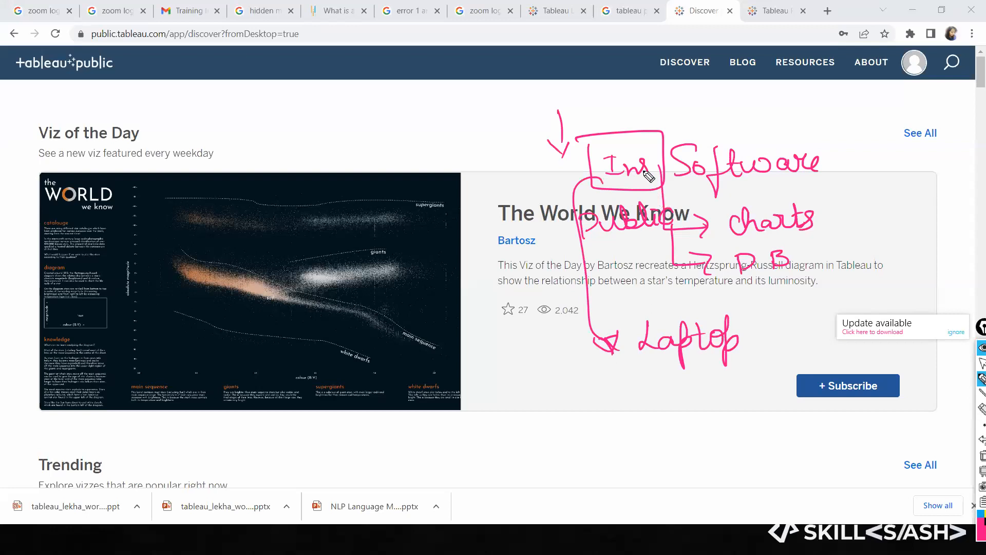
# Step: Draw a box beside the handwritten "charts" and an arrow from it to the word "Publish"
pyautogui.moveTo(835, 218)
pyautogui.mouseDown()
pyautogui.moveTo(917, 249)
pyautogui.moveTo(819, 212)
pyautogui.mouseUp()
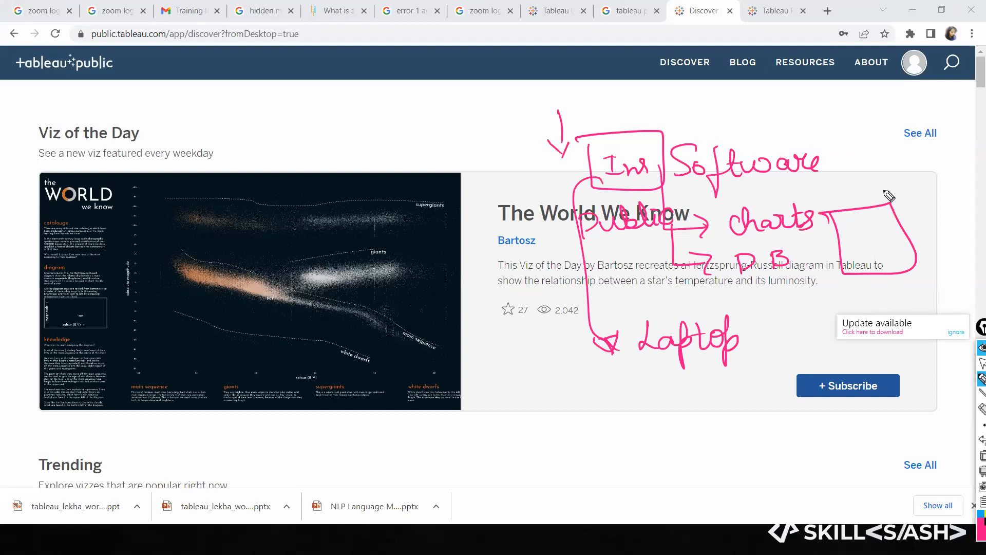
pyautogui.moveTo(879, 234); pyautogui.dragTo(916, 194)
pyautogui.moveTo(894, 183); pyautogui.dragTo(911, 204)
pyautogui.moveTo(901, 163)
pyautogui.mouseDown()
pyautogui.moveTo(901, 186)
pyautogui.moveTo(960, 180)
pyautogui.mouseUp()
pyautogui.moveTo(969, 170)
pyautogui.mouseDown()
pyautogui.moveTo(962, 181)
pyautogui.moveTo(981, 180)
pyautogui.mouseUp()
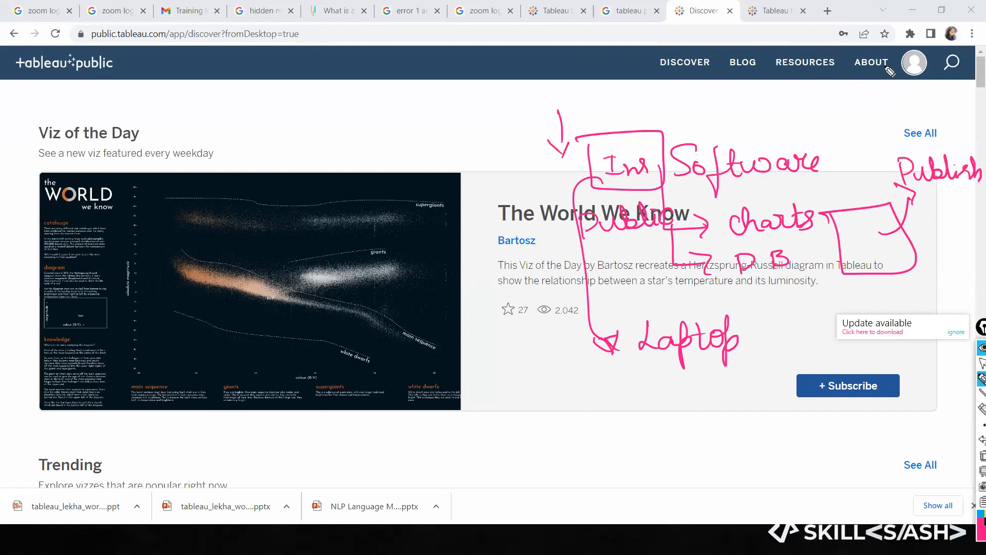
# Step: Circle and underline the profile avatar, sketch a box beneath it, and clear all screen annotations
pyautogui.moveTo(922, 45)
pyautogui.mouseDown()
pyautogui.moveTo(934, 84)
pyautogui.moveTo(931, 72)
pyautogui.moveTo(920, 87)
pyautogui.moveTo(936, 100)
pyautogui.mouseUp()
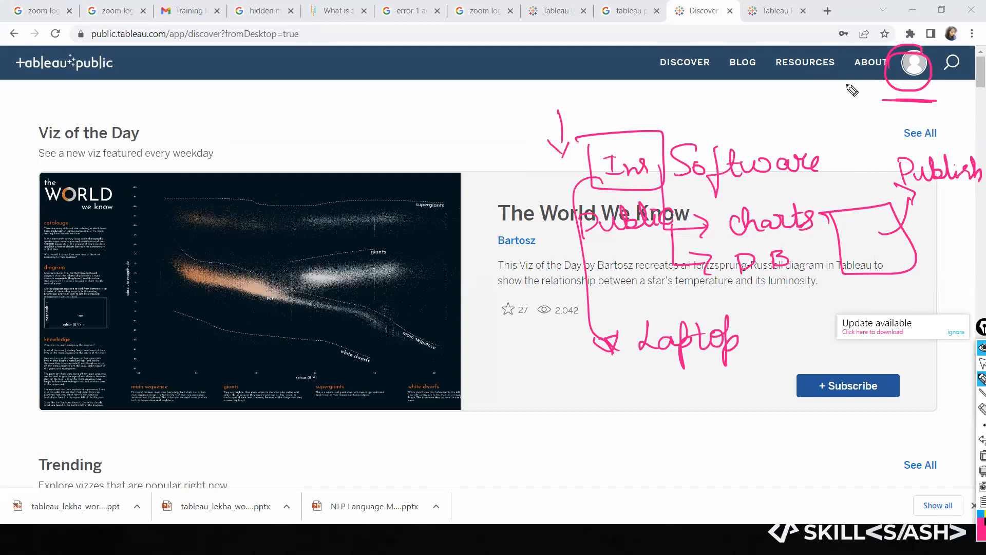
pyautogui.moveTo(837, 94); pyautogui.dragTo(836, 115)
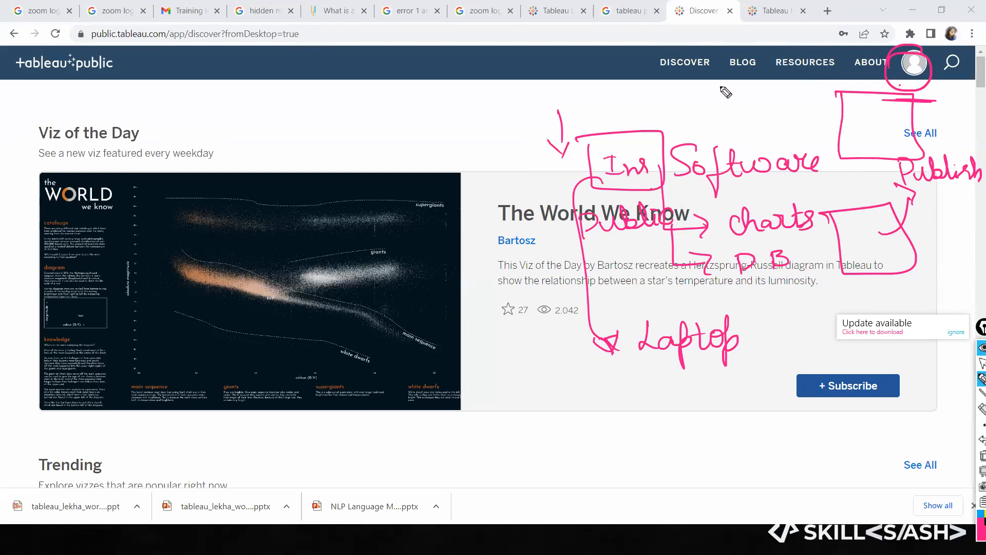
pyautogui.press('Escape')
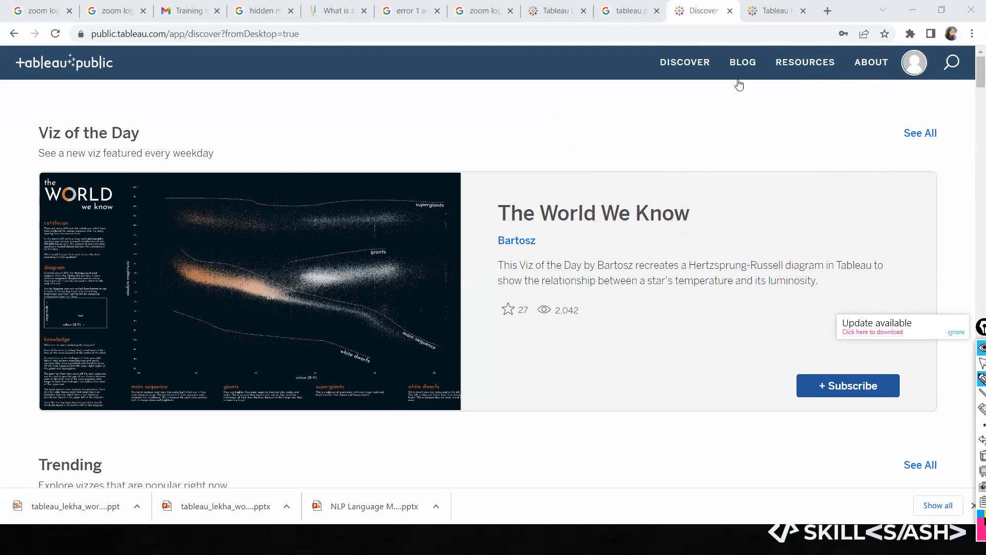
# Step: Open the signed-in account's Tableau Public profile and look through its published vizzes
pyautogui.click(913, 67)
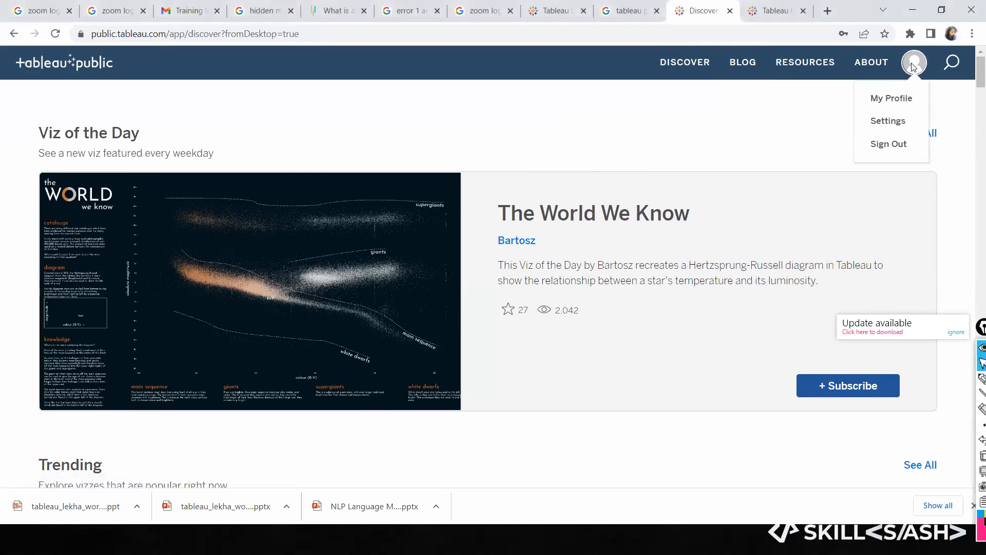
pyautogui.click(900, 104)
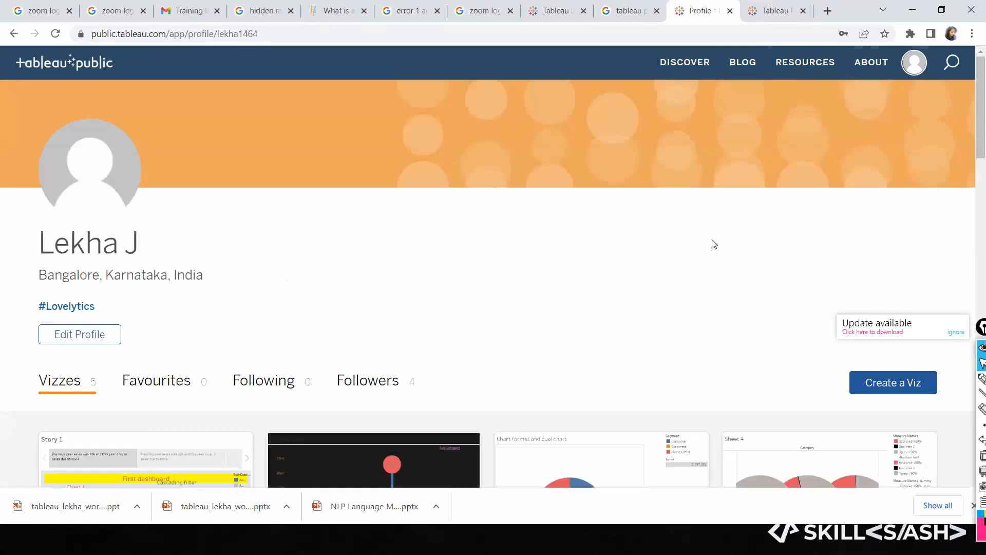
pyautogui.scroll(-3, 714, 244)
pyautogui.scroll(-1, 714, 243)
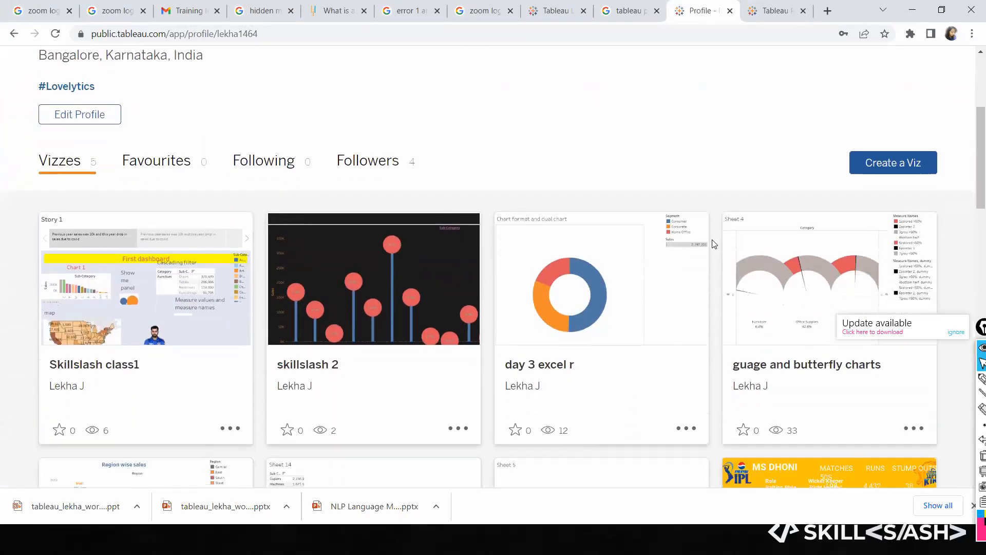
pyautogui.scroll(-1, 896, 455)
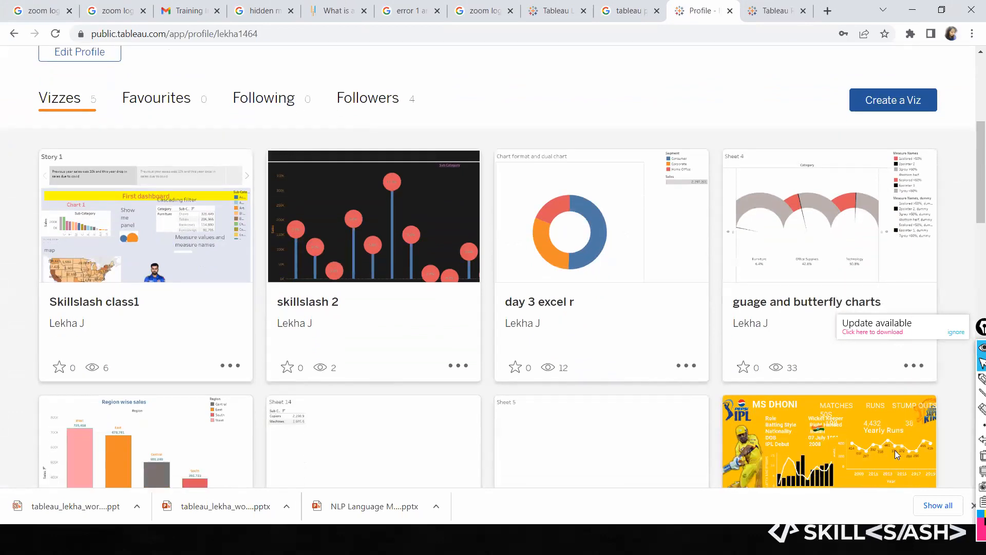
# Step: Open the MS Dhoni IPL career dashboard and examine its charts and the publication details below it
pyautogui.click(897, 454)
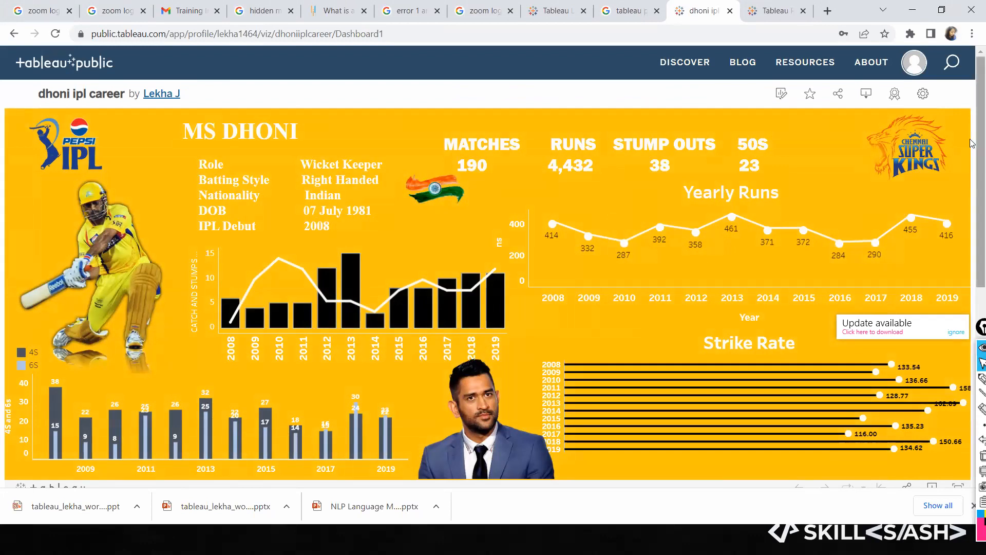
pyautogui.scroll(-4, 971, 154)
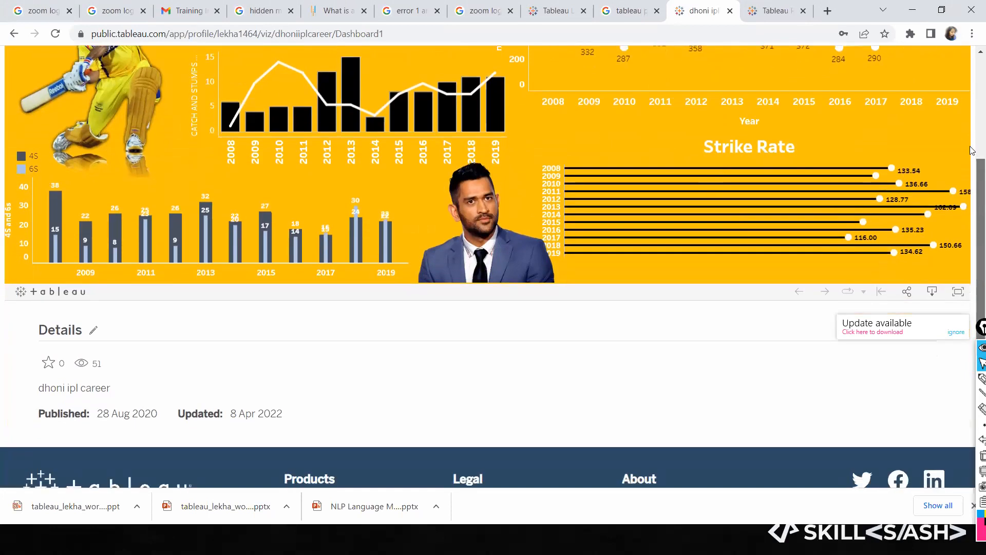
pyautogui.scroll(4, 971, 255)
pyautogui.scroll(-5, 971, 256)
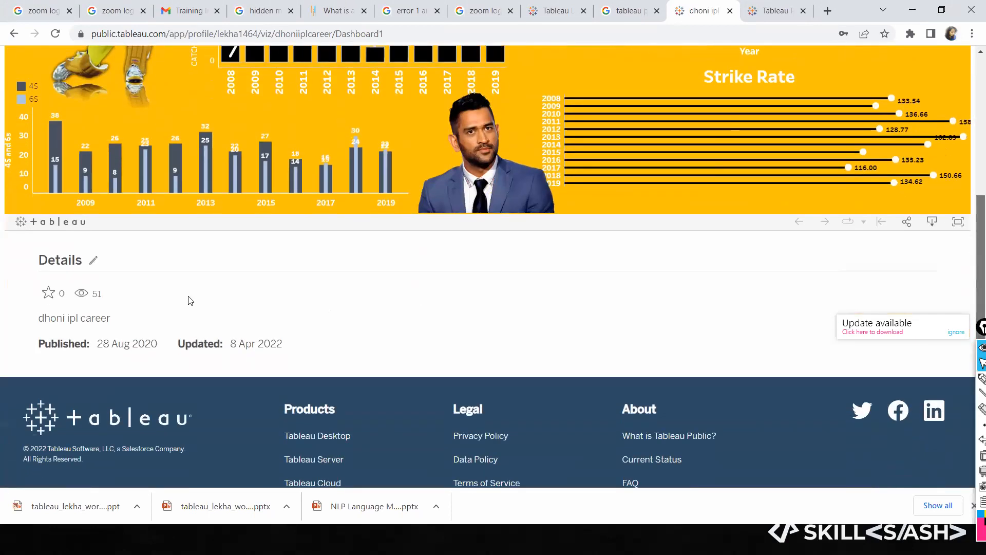
pyautogui.moveTo(81, 294)
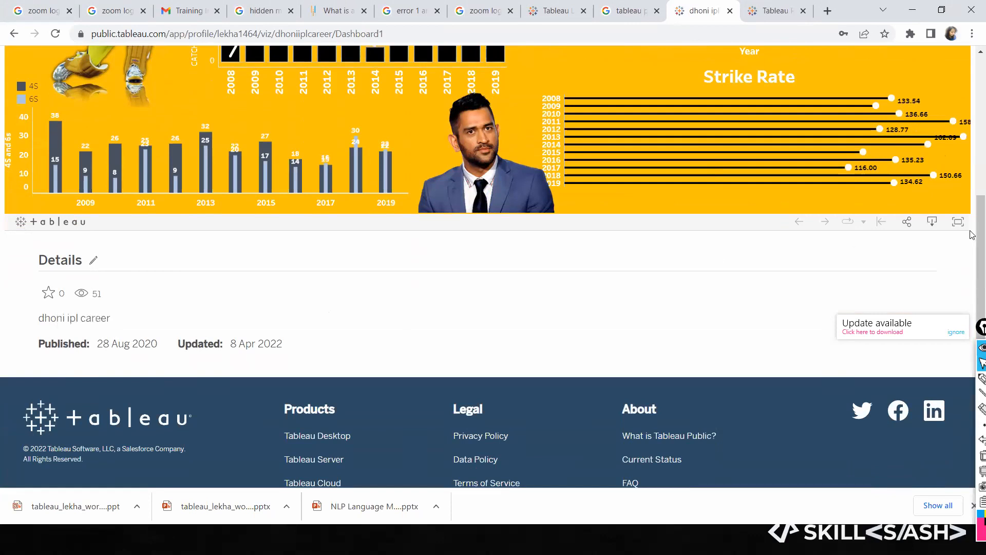
pyautogui.scroll(4, 971, 124)
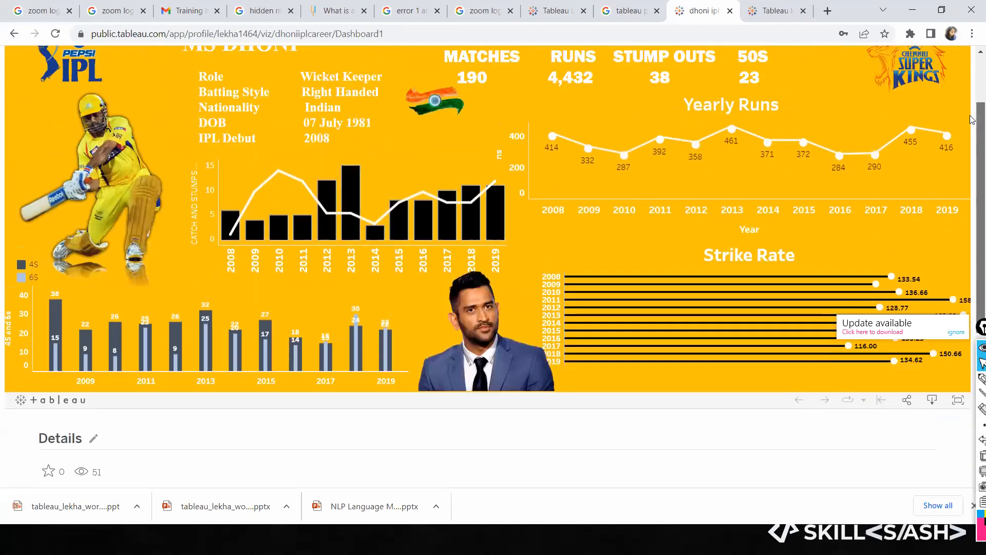
pyautogui.scroll(2, 971, 119)
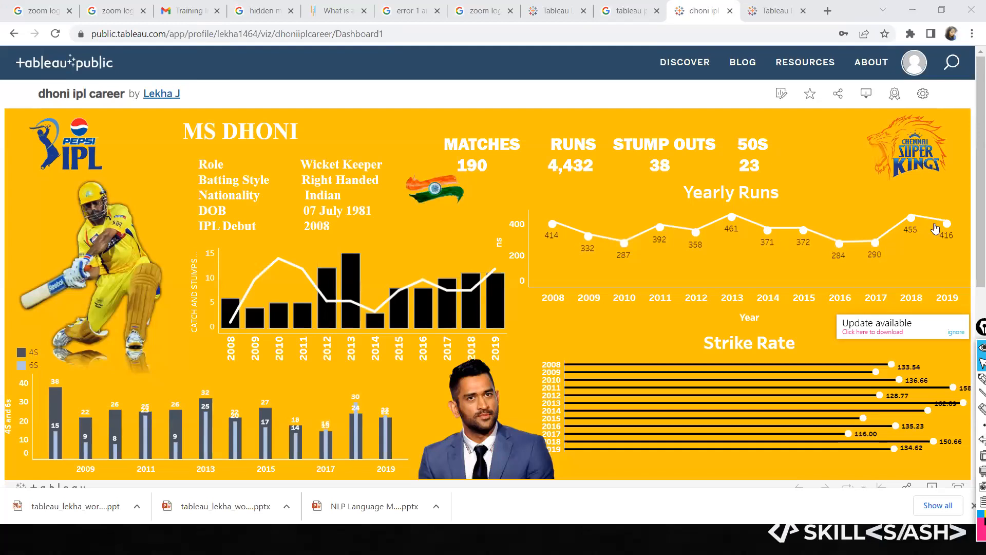
# Step: Return to the Discover page and browse the popular vizzes in the Trending section
pyautogui.click(918, 68)
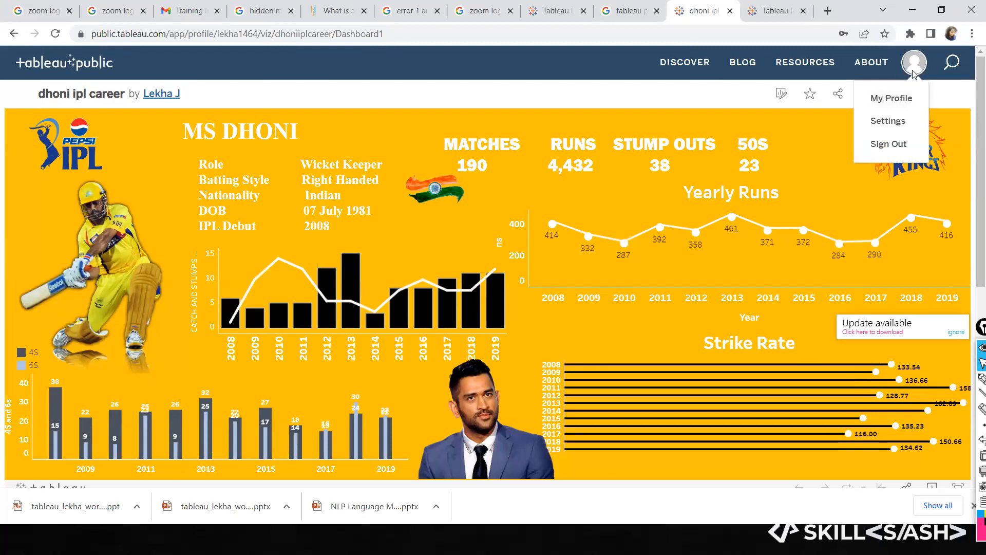
pyautogui.click(702, 67)
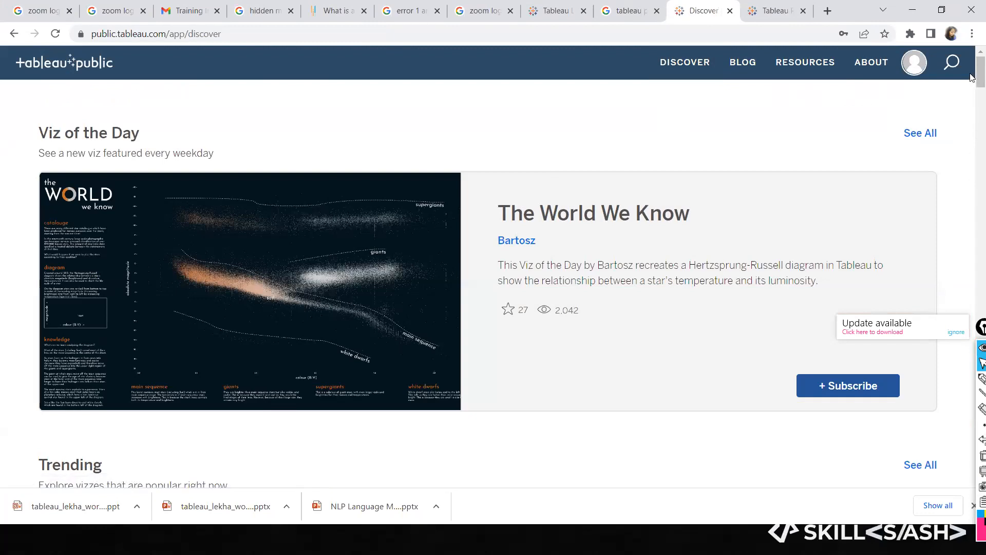
pyautogui.scroll(-4, 971, 83)
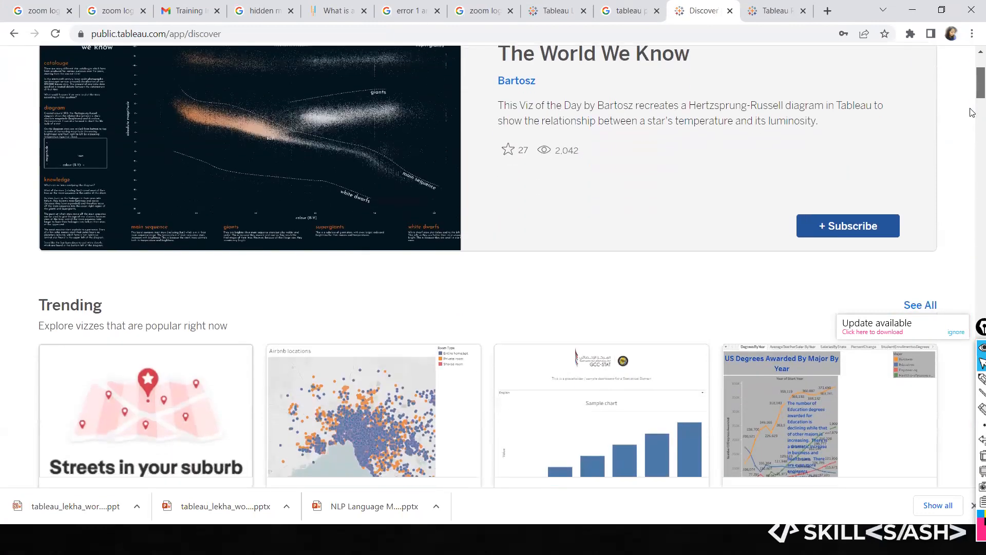
pyautogui.scroll(-2, 971, 123)
pyautogui.scroll(-1, 971, 97)
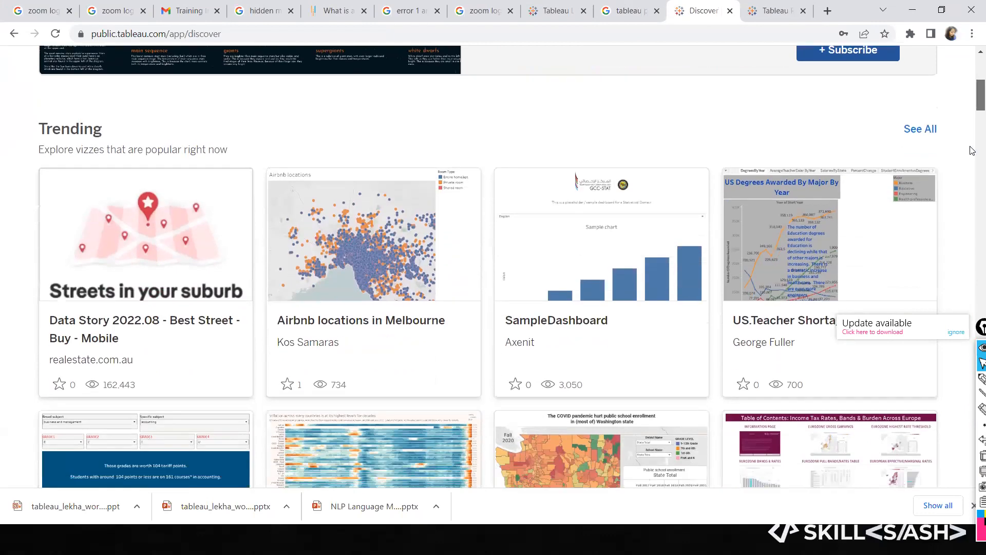
pyautogui.scroll(-1, 971, 115)
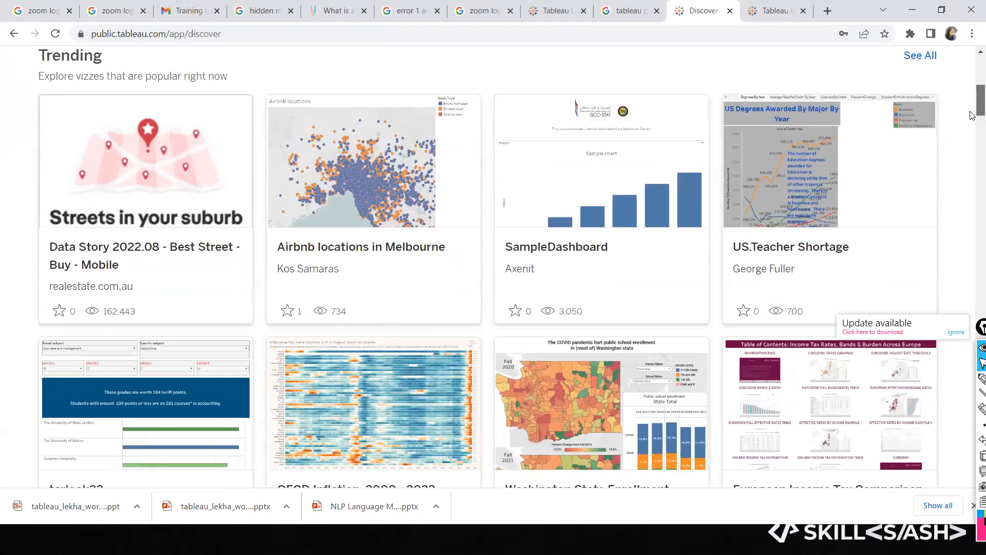
pyautogui.scroll(-1, 971, 119)
pyautogui.scroll(-2, 971, 121)
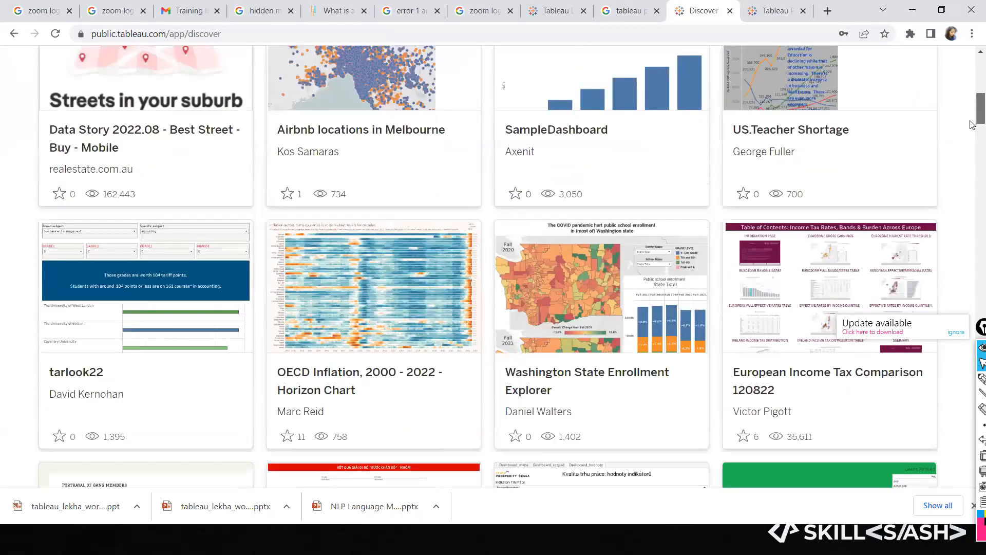
pyautogui.moveTo(971, 122); pyautogui.dragTo(970, 120)
pyautogui.scroll(-3, 972, 126)
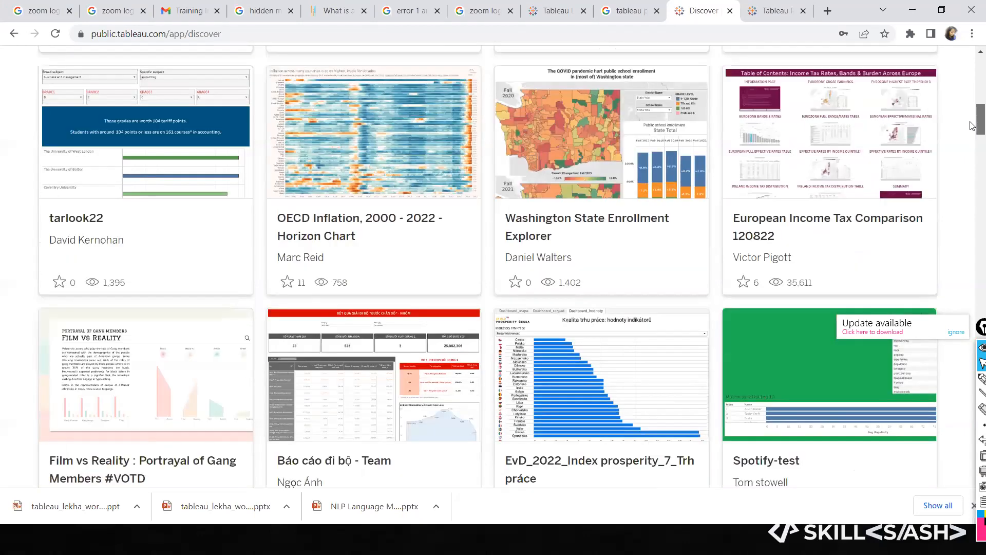
pyautogui.scroll(-3, 971, 134)
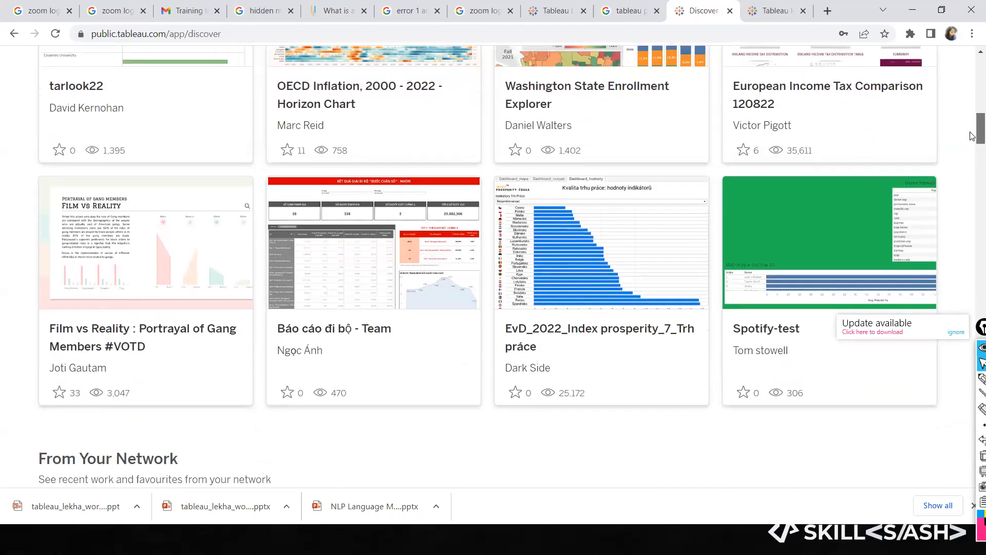
pyautogui.scroll(1, 971, 131)
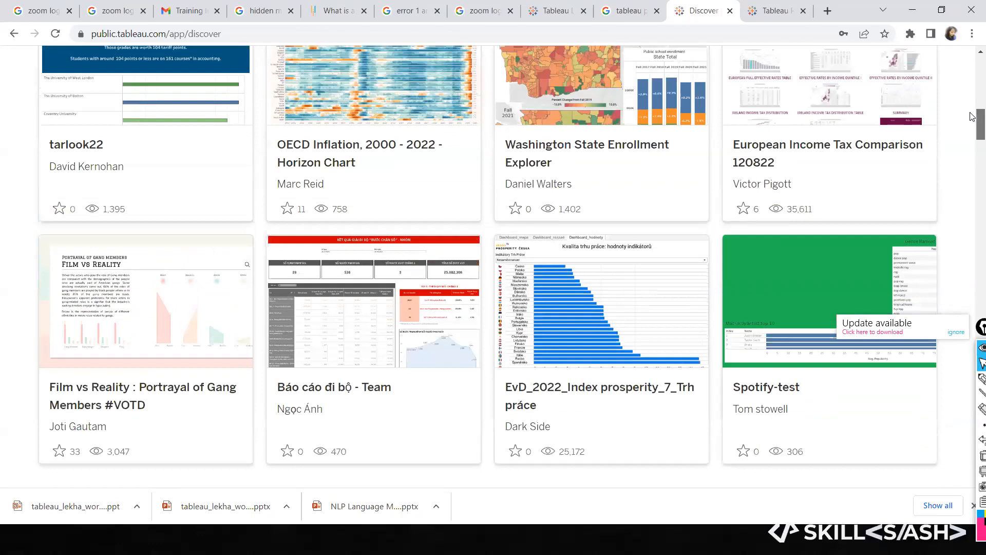
pyautogui.scroll(1, 971, 103)
pyautogui.scroll(8, 971, 87)
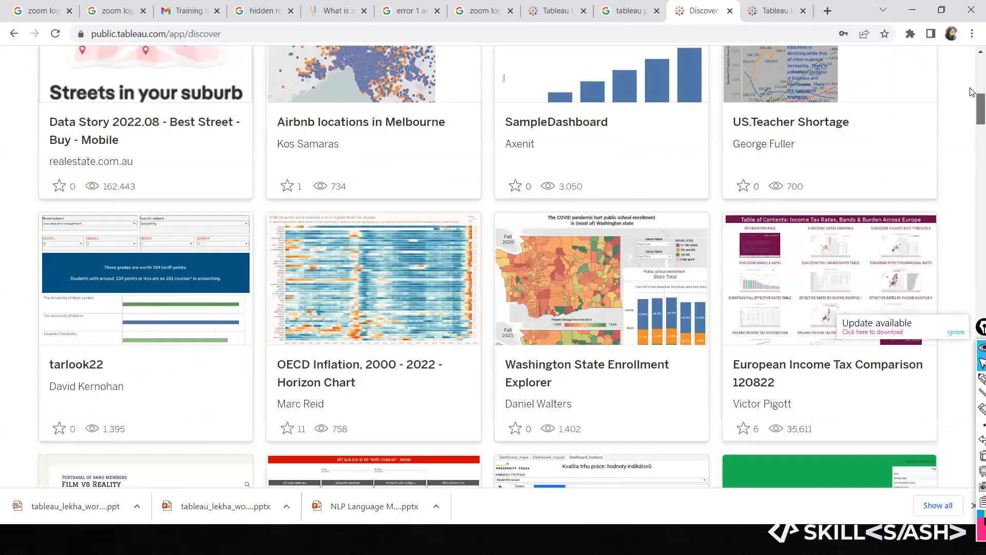
pyautogui.scroll(4, 717, 139)
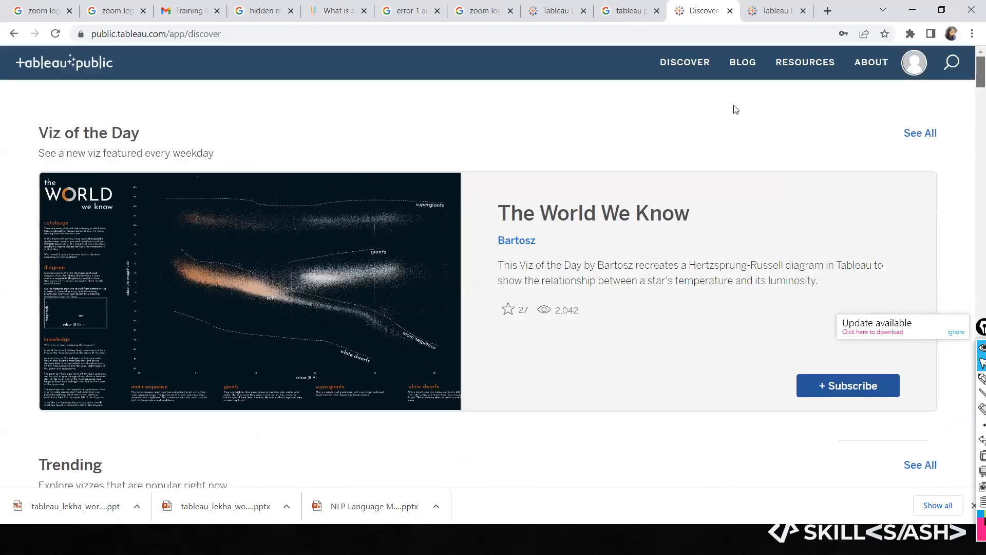
# Step: Open the Tableau Public blog and skim its articles
pyautogui.click(742, 70)
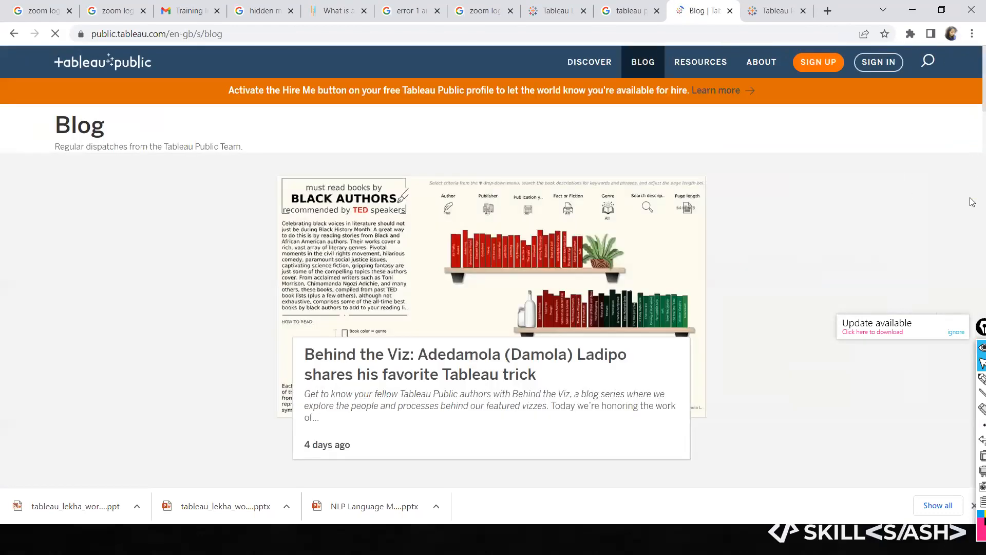
pyautogui.scroll(-10, 972, 203)
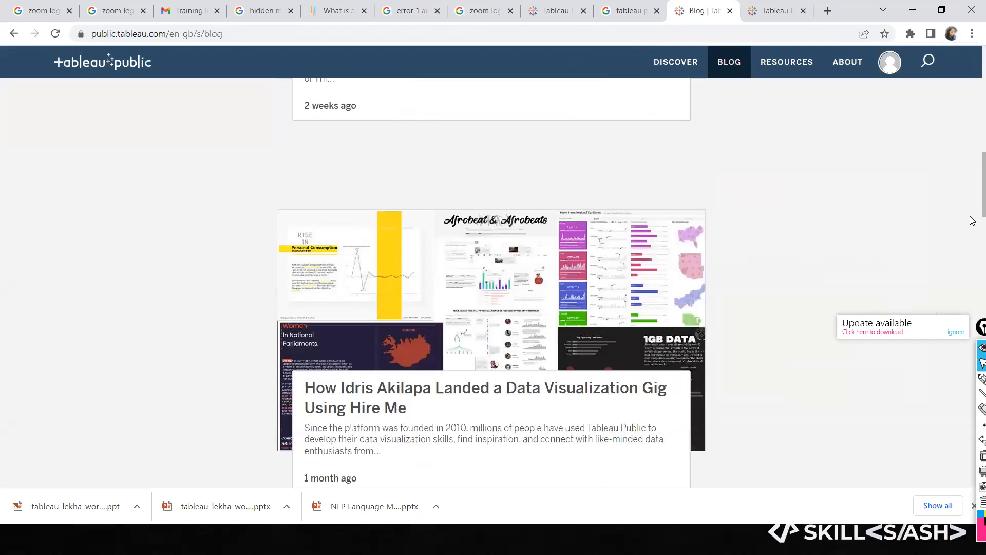
pyautogui.scroll(3, 972, 215)
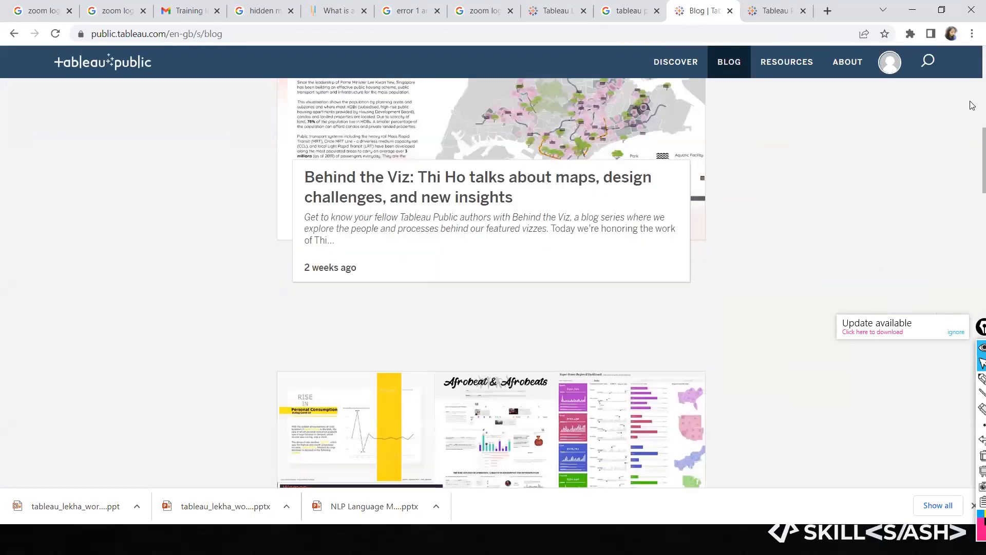
pyautogui.scroll(10, 770, 132)
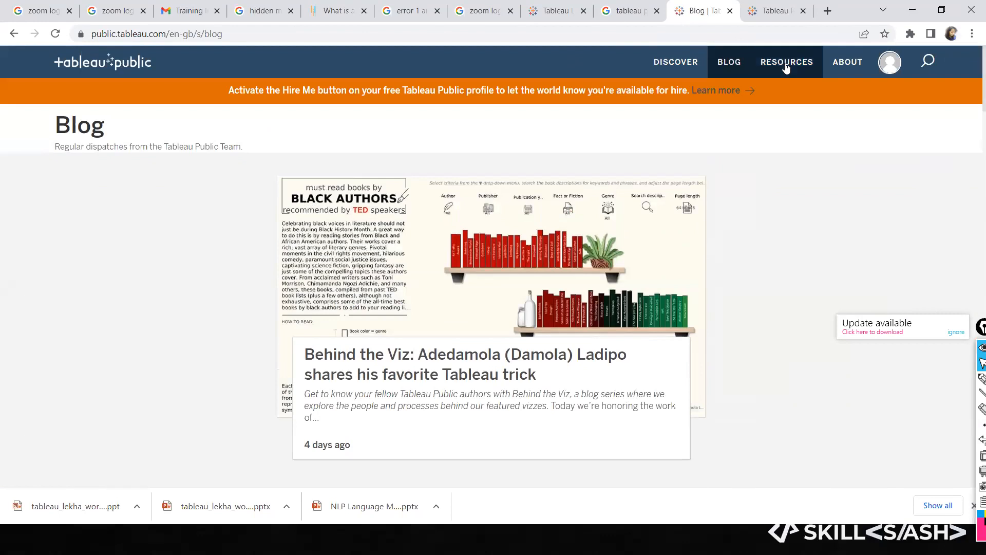
# Step: Open the Tableau Public resources page and look over the list of how-to videos
pyautogui.click(785, 63)
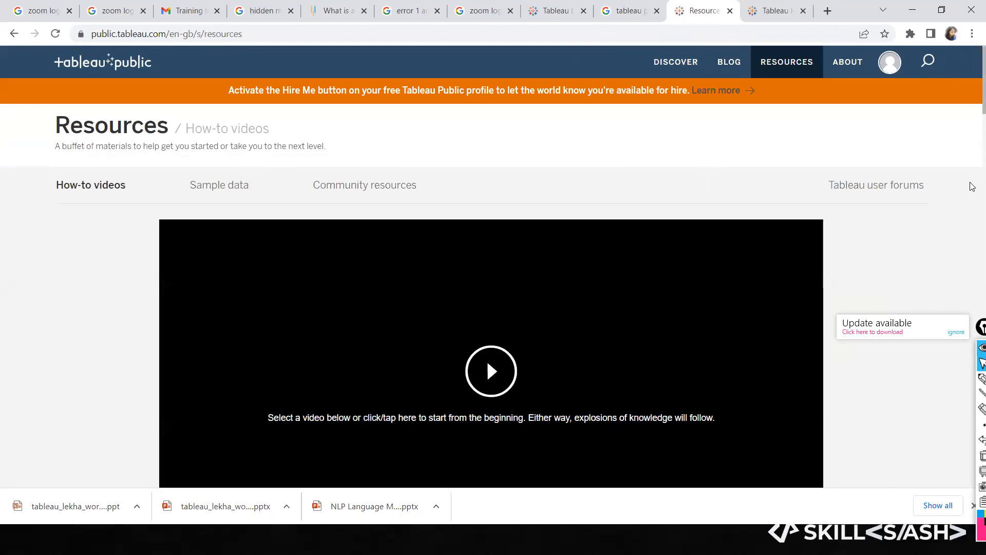
pyautogui.scroll(-10, 973, 186)
pyautogui.scroll(1, 973, 169)
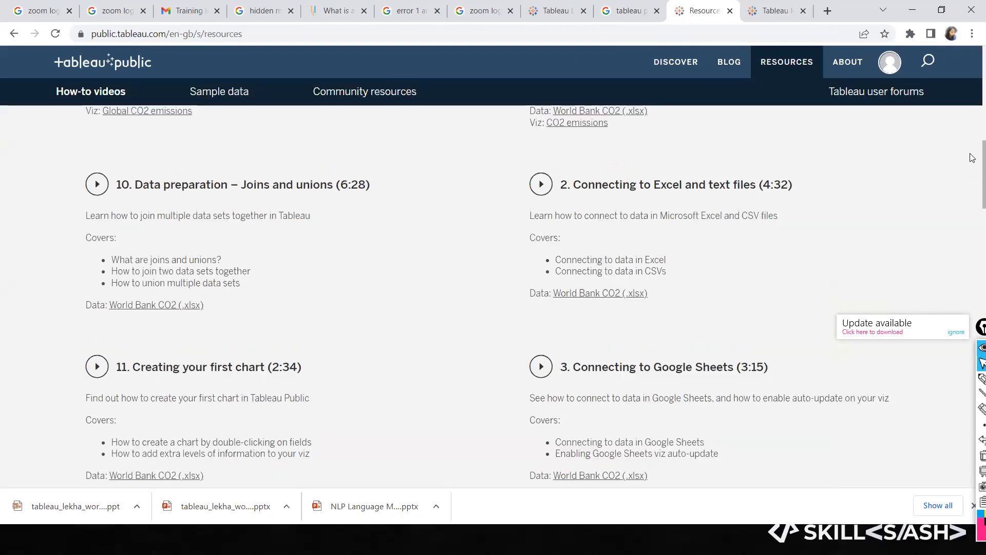
pyautogui.scroll(8, 973, 135)
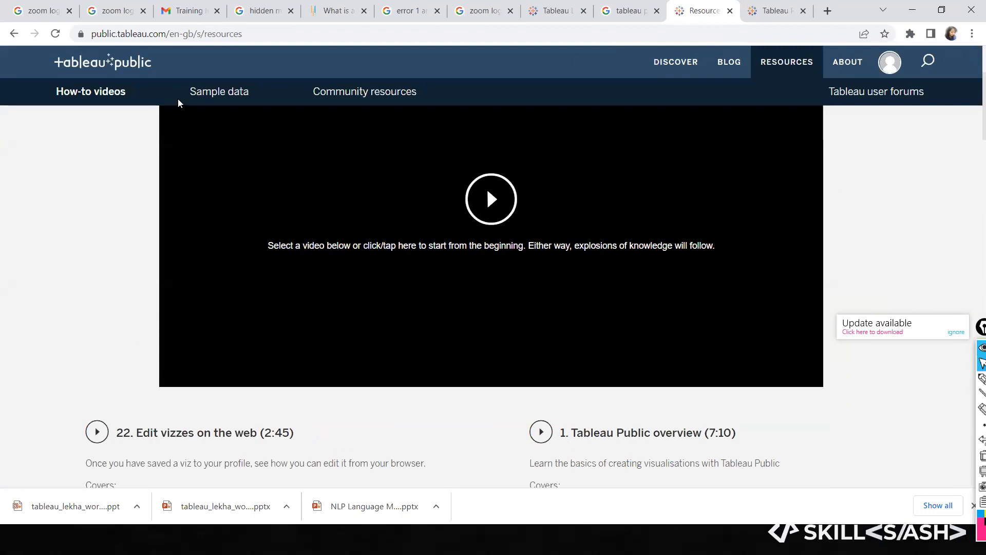
# Step: Select the web address of the Tableau Public resources page
pyautogui.click(122, 34)
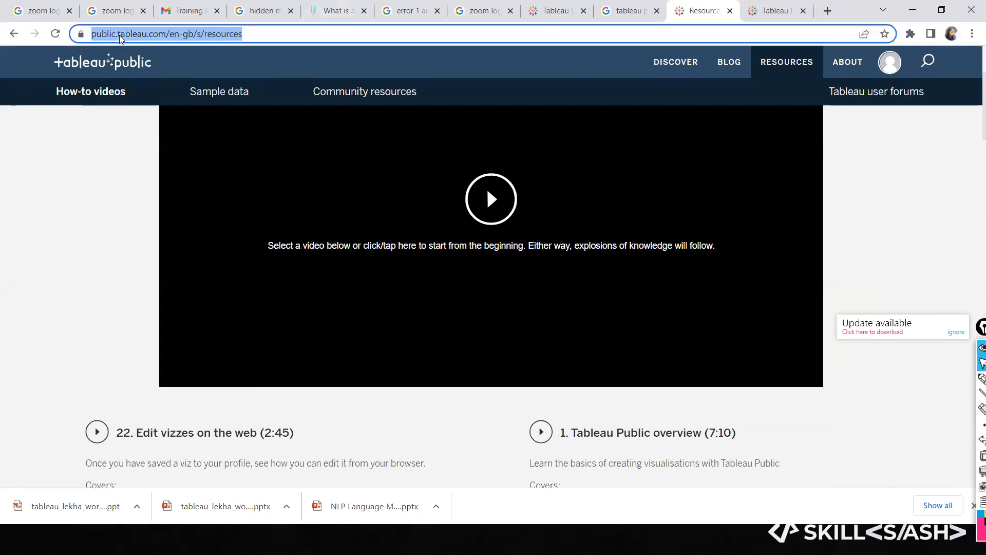
pyautogui.hotkey('alt', 'Tab')
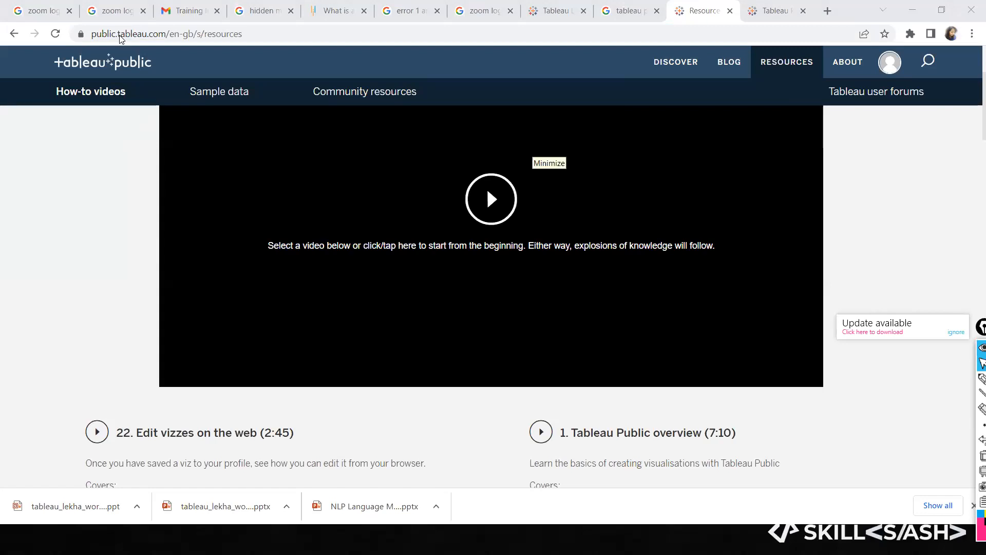
pyautogui.click(971, 178)
# Step: Look through the how-to videos on the resources page, from data connection and chart topics to publishing, then return to the page heading
pyautogui.scroll(-15, 972, 178)
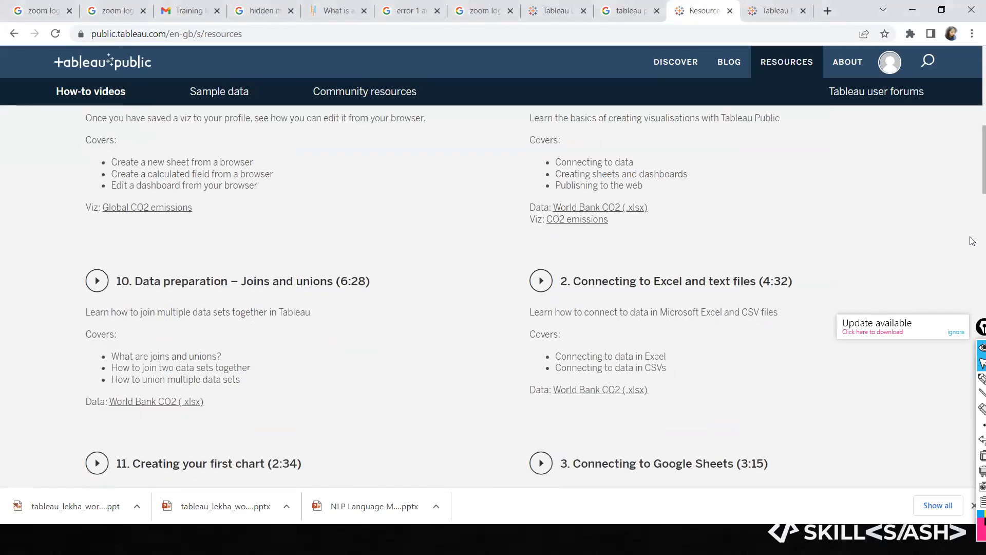
pyautogui.scroll(-8, 973, 280)
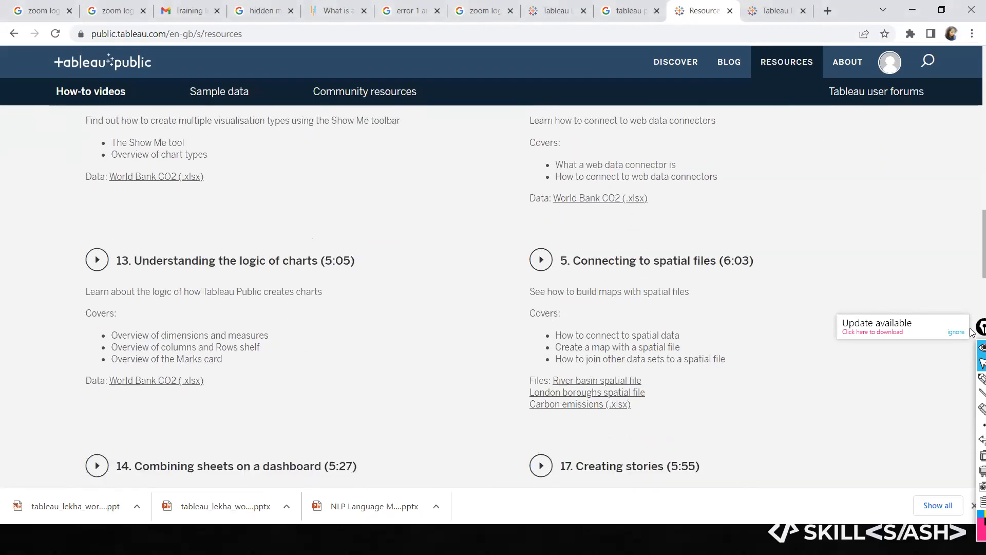
pyautogui.scroll(-8, 972, 391)
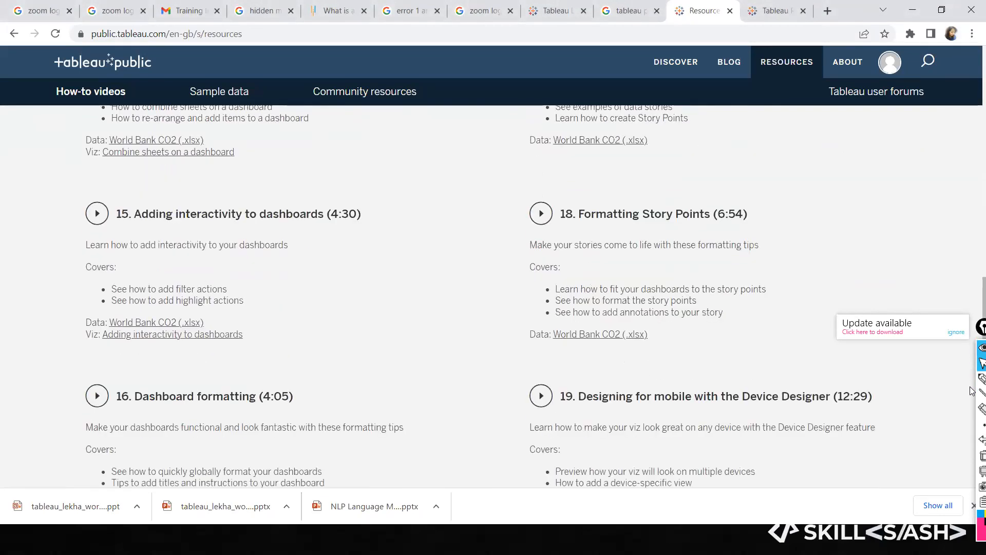
pyautogui.scroll(-5, 971, 191)
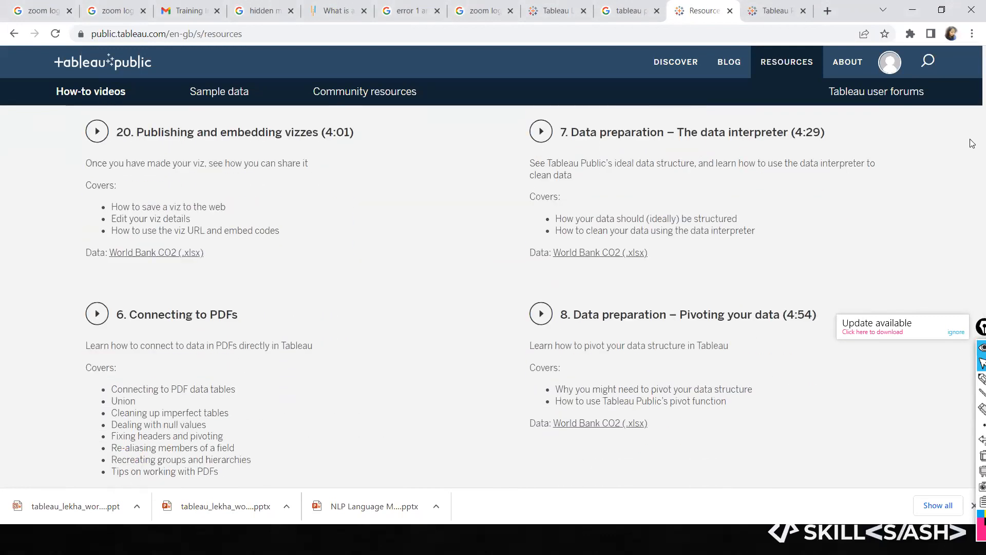
pyautogui.scroll(5, 696, 324)
pyautogui.scroll(15, 470, 397)
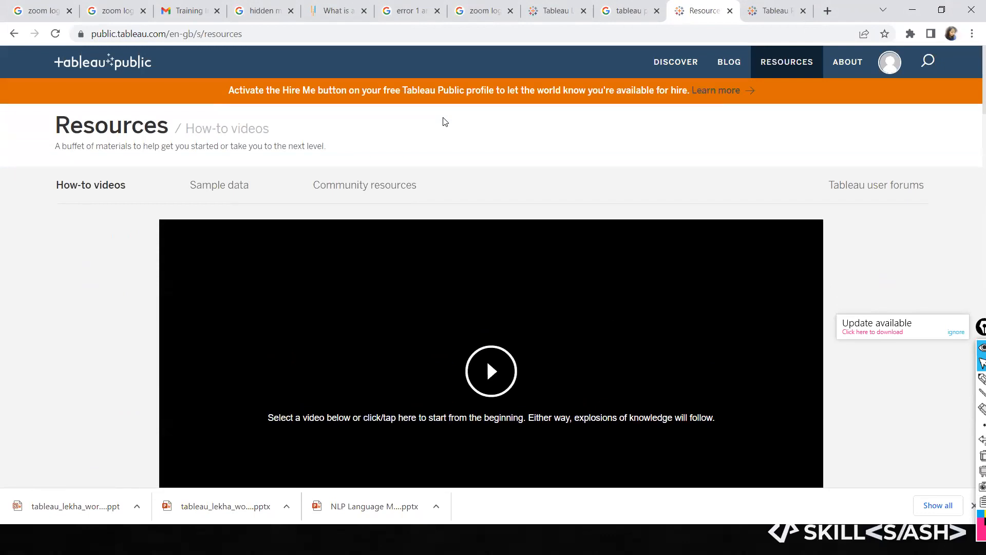
# Step: Minimize the browser, launch the Tableau Public 2021.3 desktop application and maximize its window
pyautogui.hotkey('alt', 'Tab')
pyautogui.click(670, 136)
pyautogui.click(909, 17)
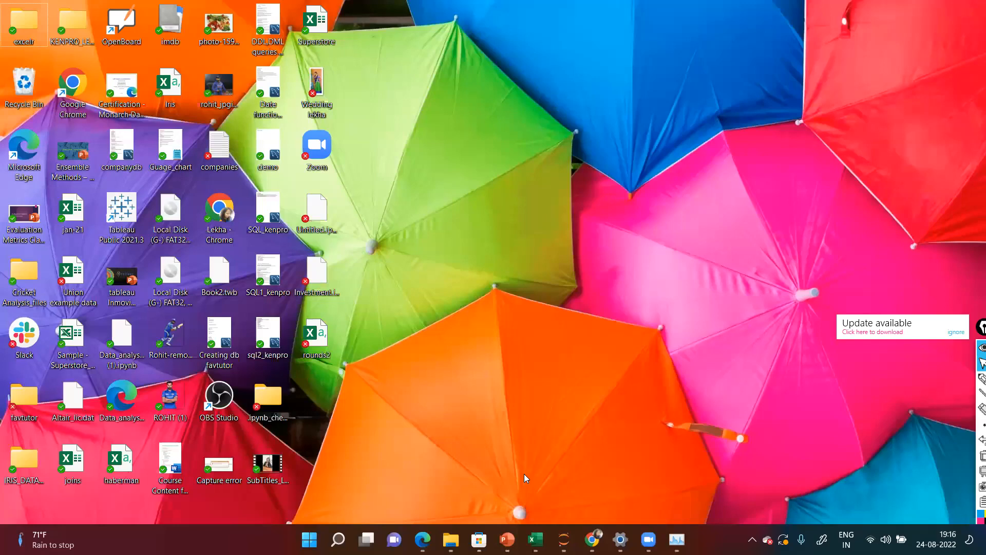
pyautogui.click(338, 539)
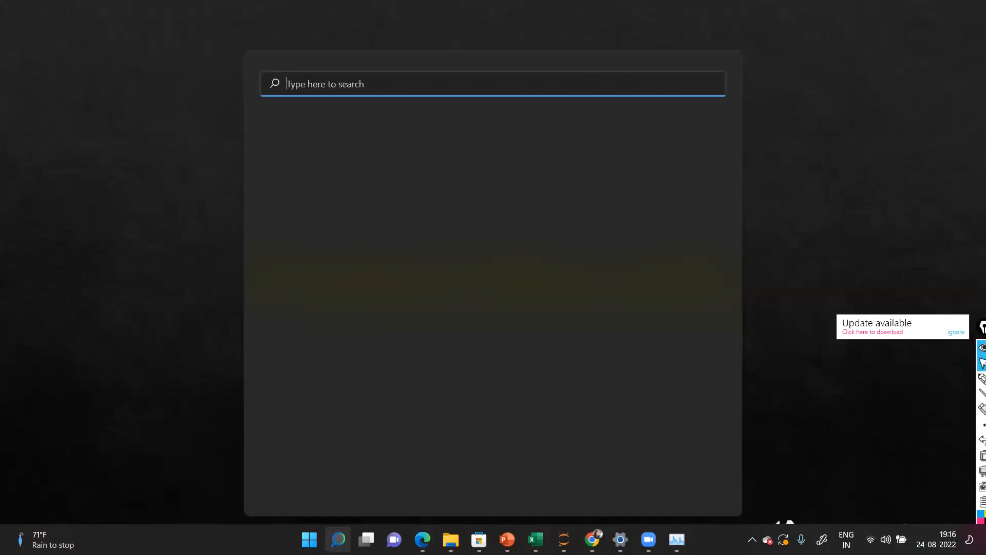
pyautogui.write('tab')
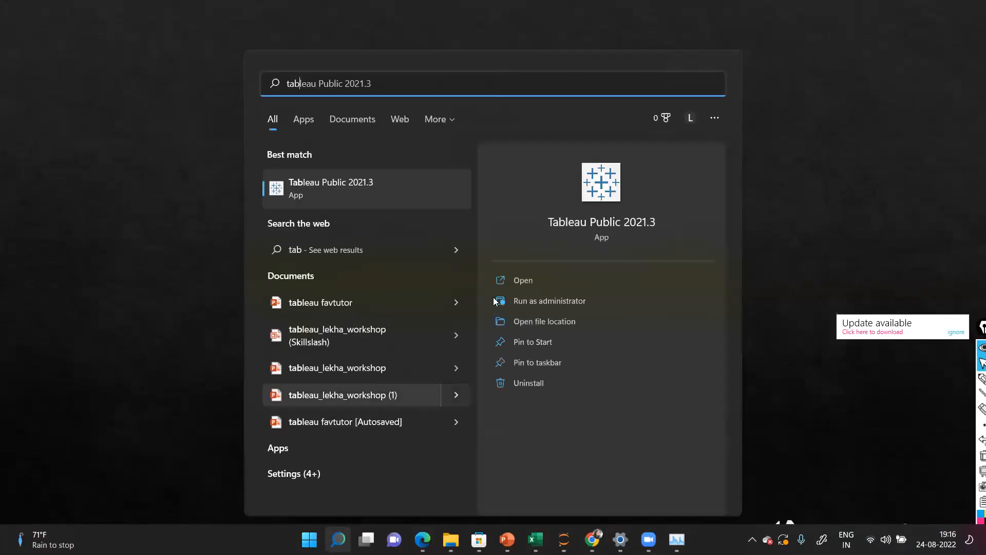
pyautogui.click(545, 283)
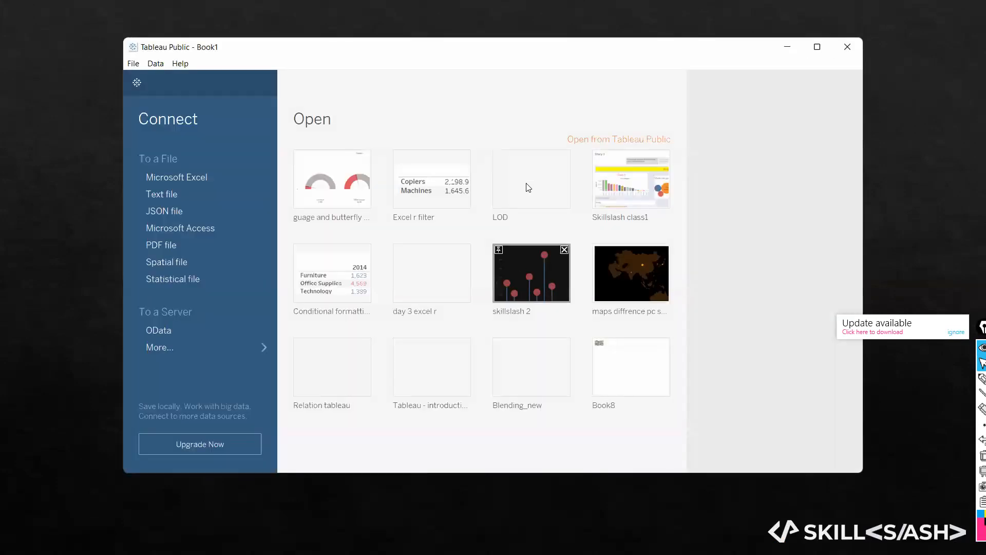
pyautogui.click(817, 46)
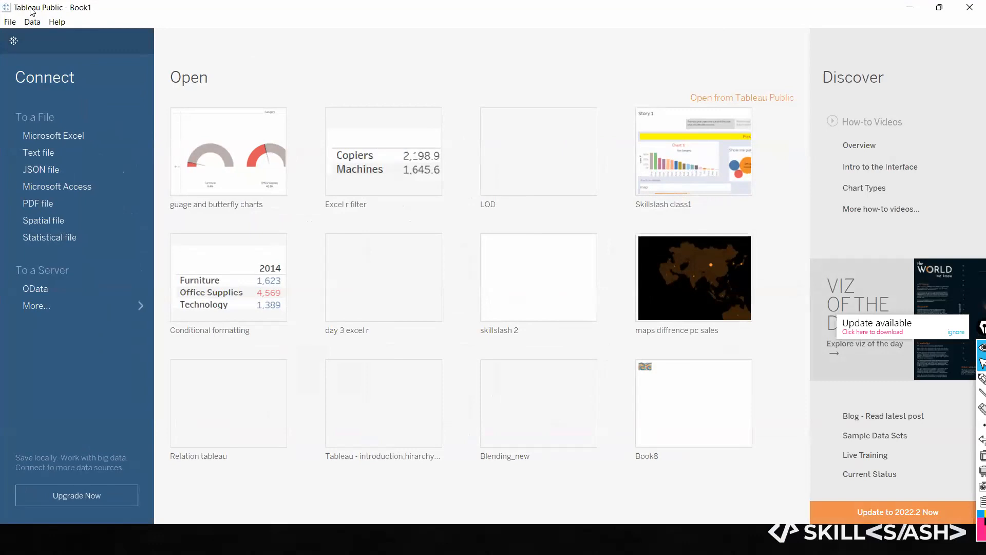
# Step: Circle the title and menu area and the Connect heading in freehand ink, and bracket and underline the list of data sources
pyautogui.hotkey('ctrl', 'shift', '3')
pyautogui.moveTo(7, 31)
pyautogui.mouseDown()
pyautogui.moveTo(62, 24)
pyautogui.moveTo(31, 46)
pyautogui.moveTo(23, 10)
pyautogui.mouseUp()
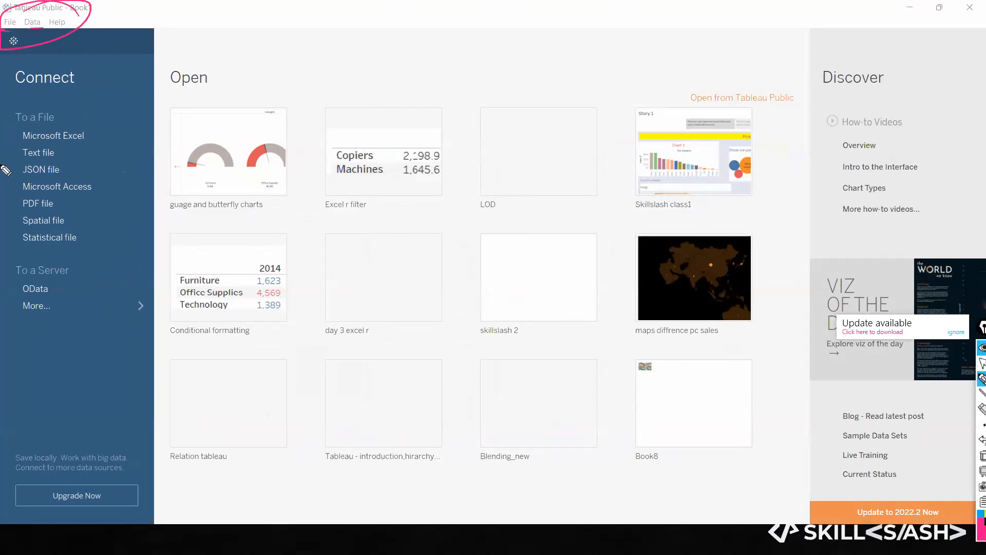
pyautogui.moveTo(110, 96); pyautogui.dragTo(23, 91)
pyautogui.moveTo(105, 96)
pyautogui.mouseDown()
pyautogui.moveTo(107, 235)
pyautogui.moveTo(80, 348)
pyautogui.mouseUp()
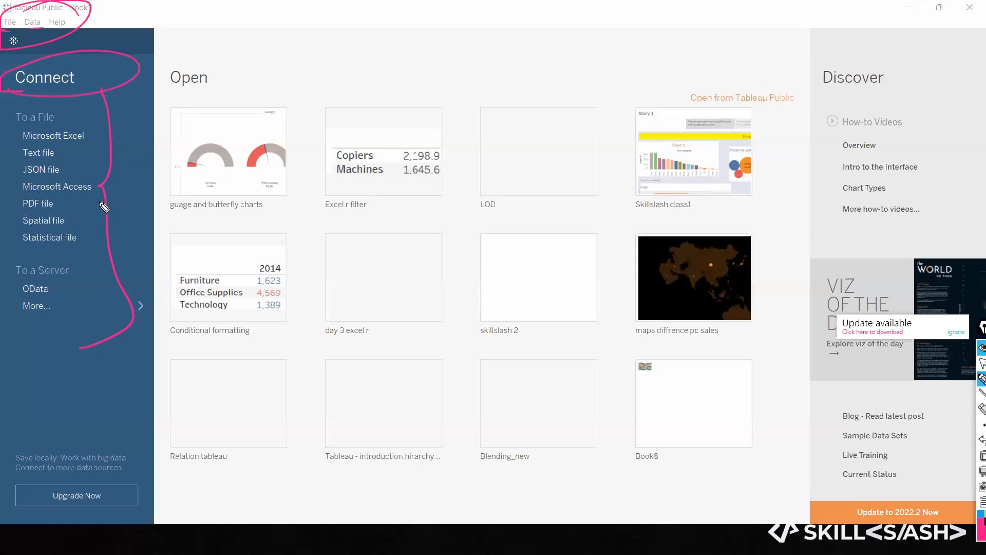
pyautogui.moveTo(6, 338); pyautogui.dragTo(116, 309)
pyautogui.moveTo(13, 350); pyautogui.dragTo(88, 322)
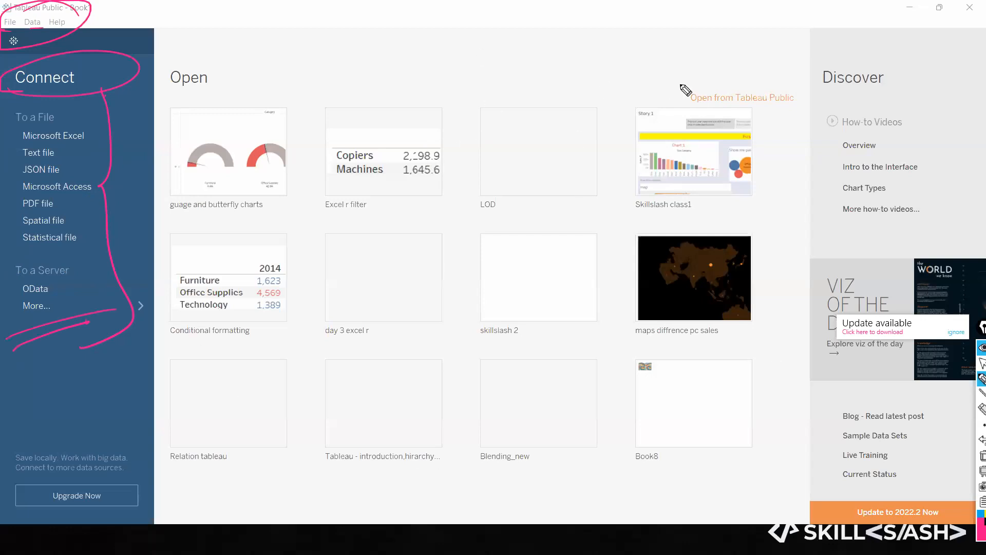
# Step: Circle the Open from Tableau Public link and the Skillslash class1, maps diffrence pc sales and Book8 workbook thumbnails in ink
pyautogui.moveTo(704, 104)
pyautogui.mouseDown()
pyautogui.moveTo(806, 98)
pyautogui.moveTo(706, 108)
pyautogui.moveTo(732, 108)
pyautogui.mouseUp()
pyautogui.moveTo(632, 170)
pyautogui.mouseDown()
pyautogui.moveTo(775, 138)
pyautogui.moveTo(626, 230)
pyautogui.moveTo(725, 346)
pyautogui.moveTo(627, 233)
pyautogui.mouseUp()
pyautogui.moveTo(616, 348)
pyautogui.mouseDown()
pyautogui.moveTo(611, 381)
pyautogui.moveTo(743, 470)
pyautogui.mouseUp()
pyautogui.moveTo(785, 442); pyautogui.dragTo(572, 353)
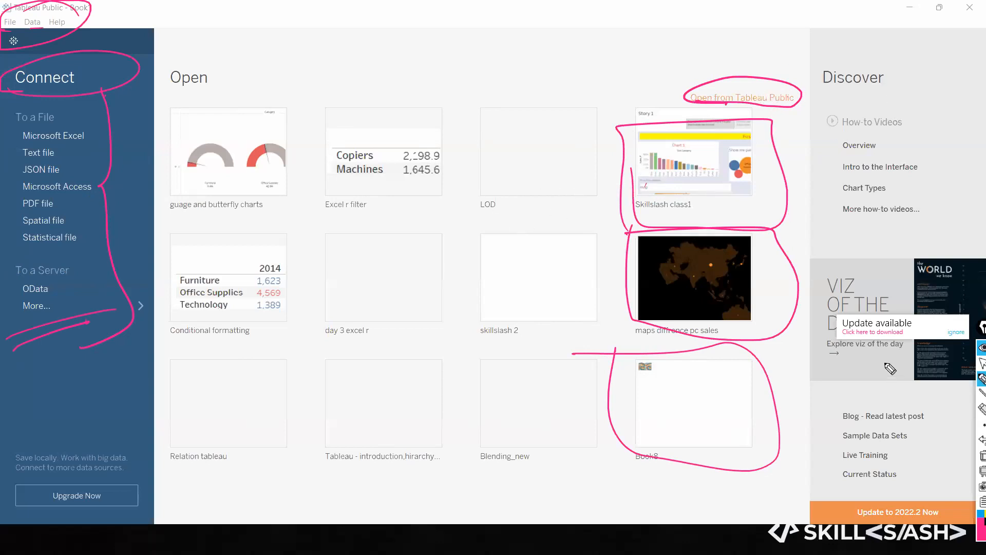
# Step: Underline the Discover how-to video links, circle the Update to 2022.2 Now banner, and clear all ink annotations
pyautogui.moveTo(824, 157)
pyautogui.mouseDown()
pyautogui.moveTo(881, 153)
pyautogui.moveTo(917, 171)
pyautogui.mouseUp()
pyautogui.moveTo(837, 194); pyautogui.dragTo(891, 193)
pyautogui.moveTo(852, 221); pyautogui.dragTo(893, 220)
pyautogui.moveTo(814, 81)
pyautogui.mouseDown()
pyautogui.moveTo(799, 117)
pyautogui.moveTo(795, 353)
pyautogui.moveTo(857, 492)
pyautogui.moveTo(945, 535)
pyautogui.moveTo(825, 535)
pyautogui.mouseUp()
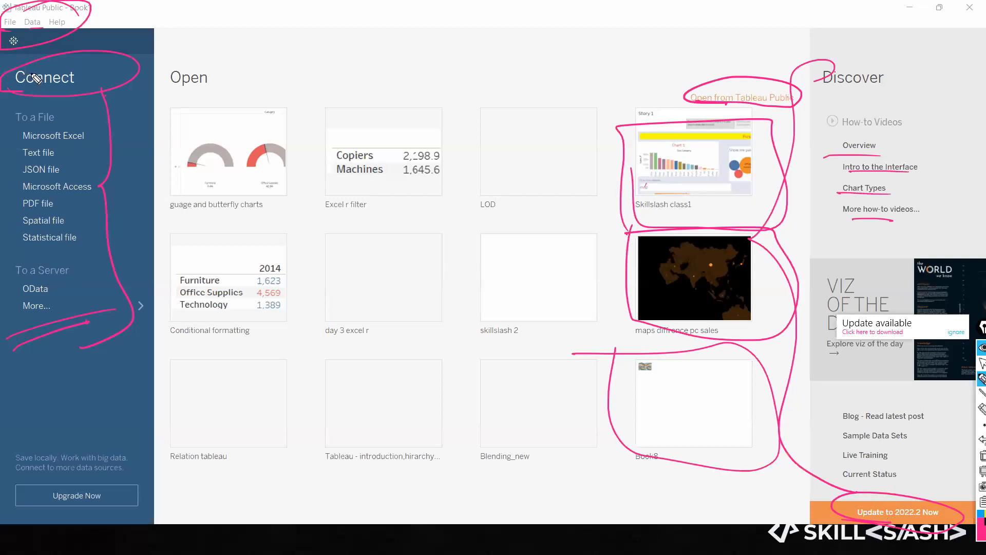
pyautogui.hotkey('ctrl', 'shift', '7')
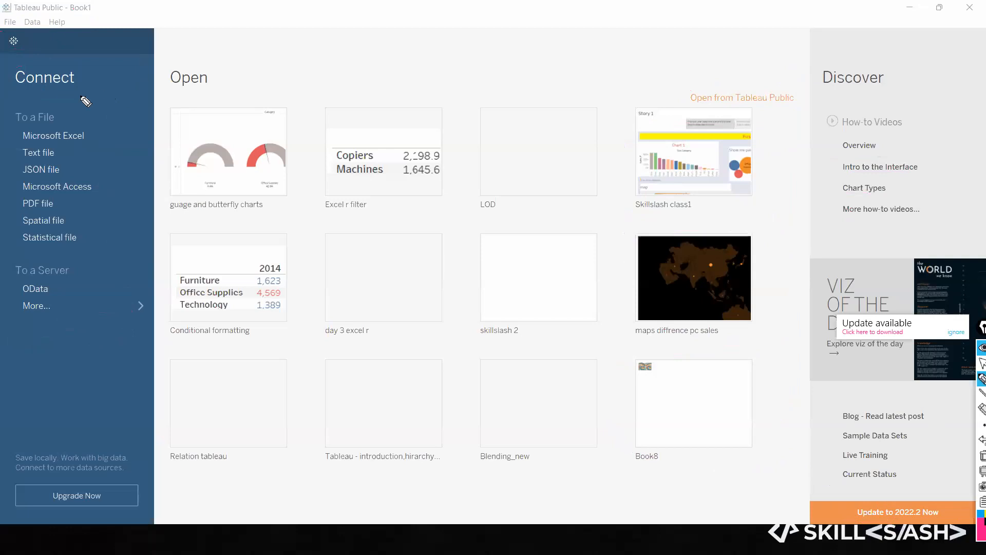
# Step: Annotate the file connectors, writing "data" beside Microsoft Excel and "csv" beside Text file and marking the remaining file types
pyautogui.moveTo(71, 91); pyautogui.dragTo(121, 82)
pyautogui.moveTo(89, 137); pyautogui.dragTo(180, 134)
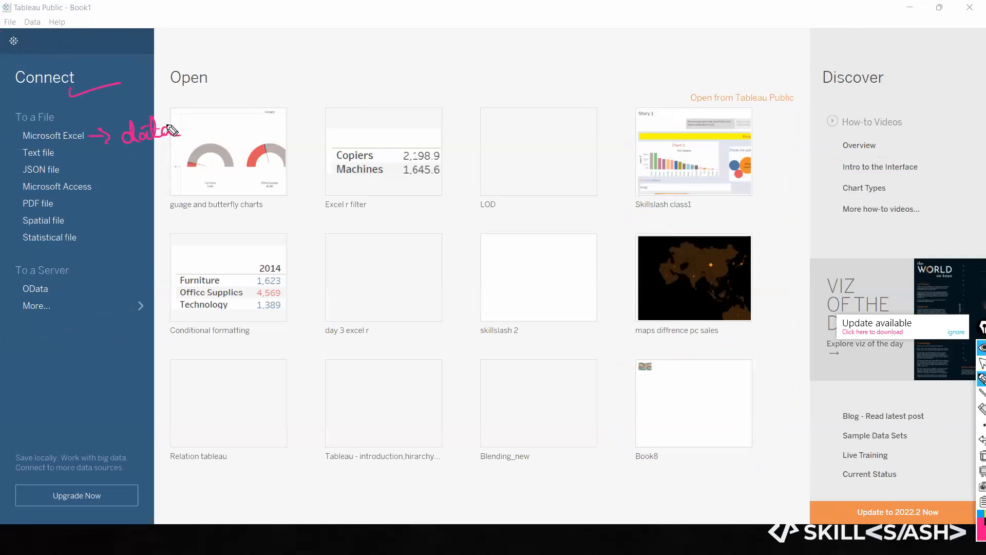
pyautogui.moveTo(4, 135); pyautogui.dragTo(88, 135)
pyautogui.moveTo(53, 153); pyautogui.dragTo(67, 152)
pyautogui.moveTo(65, 144)
pyautogui.mouseDown()
pyautogui.moveTo(75, 157)
pyautogui.moveTo(103, 160)
pyautogui.moveTo(130, 149)
pyautogui.mouseUp()
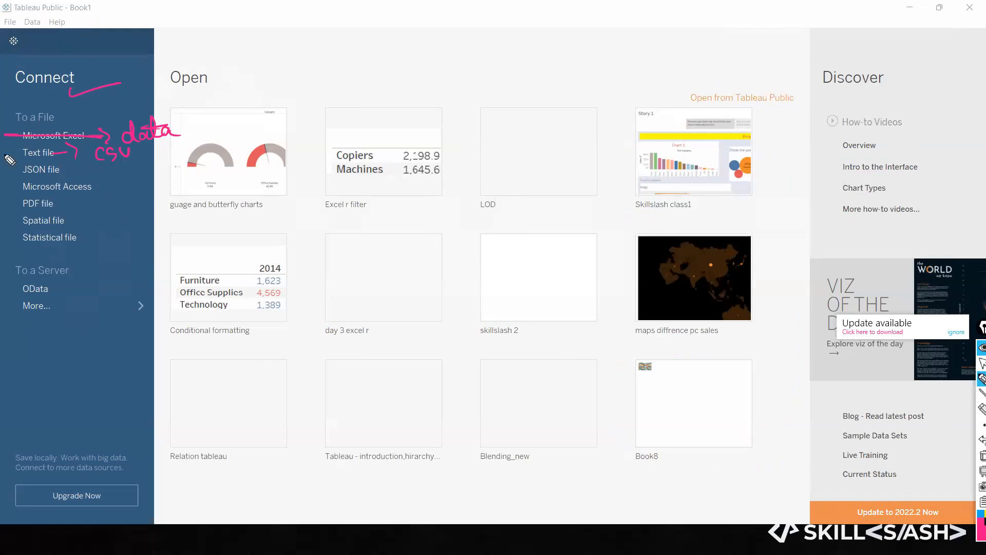
pyautogui.click(67, 171)
pyautogui.click(87, 190)
pyautogui.click(56, 210)
pyautogui.click(73, 232)
# Step: Handwrite "AWS", a circled "mySQL DB" and a boxed "DB", circle To a Server, and clear the annotations
pyautogui.moveTo(314, 56); pyautogui.dragTo(315, 64)
pyautogui.moveTo(391, 92); pyautogui.dragTo(452, 67)
pyautogui.moveTo(460, 52)
pyautogui.mouseDown()
pyautogui.moveTo(470, 52)
pyautogui.moveTo(462, 77)
pyautogui.mouseUp()
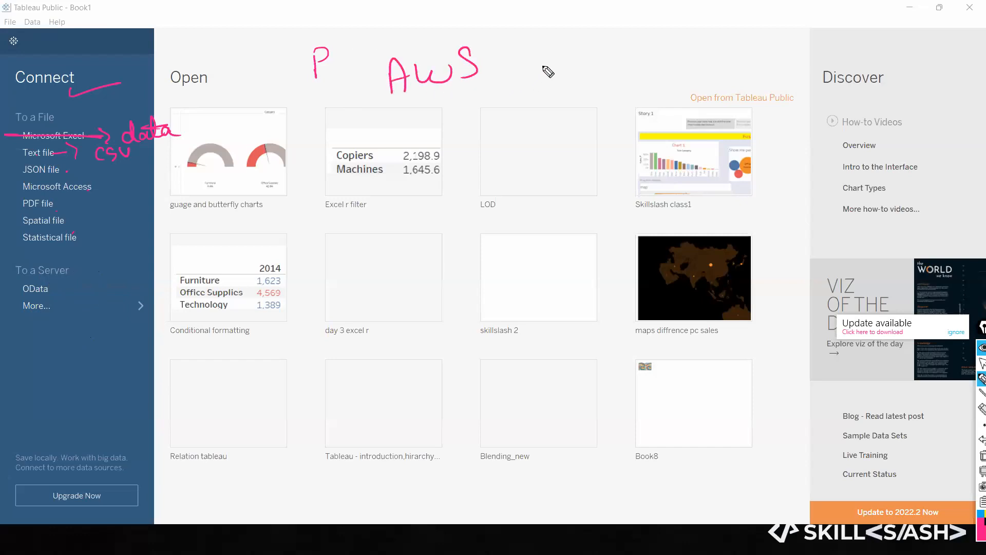
pyautogui.moveTo(577, 51); pyautogui.dragTo(555, 73)
pyautogui.moveTo(580, 51)
pyautogui.mouseDown()
pyautogui.moveTo(595, 56)
pyautogui.moveTo(583, 71)
pyautogui.mouseUp()
pyautogui.moveTo(584, 62); pyautogui.dragTo(591, 70)
pyautogui.moveTo(611, 49); pyautogui.dragTo(626, 76)
pyautogui.moveTo(507, 77)
pyautogui.mouseDown()
pyautogui.moveTo(506, 64)
pyautogui.moveTo(562, 73)
pyautogui.moveTo(502, 92)
pyautogui.moveTo(672, 61)
pyautogui.moveTo(659, 75)
pyautogui.mouseUp()
pyautogui.moveTo(723, 70)
pyautogui.mouseDown()
pyautogui.moveTo(742, 70)
pyautogui.moveTo(744, 83)
pyautogui.mouseUp()
pyautogui.moveTo(769, 47)
pyautogui.mouseDown()
pyautogui.moveTo(827, 108)
pyautogui.moveTo(771, 46)
pyautogui.moveTo(791, 85)
pyautogui.moveTo(816, 87)
pyautogui.mouseUp()
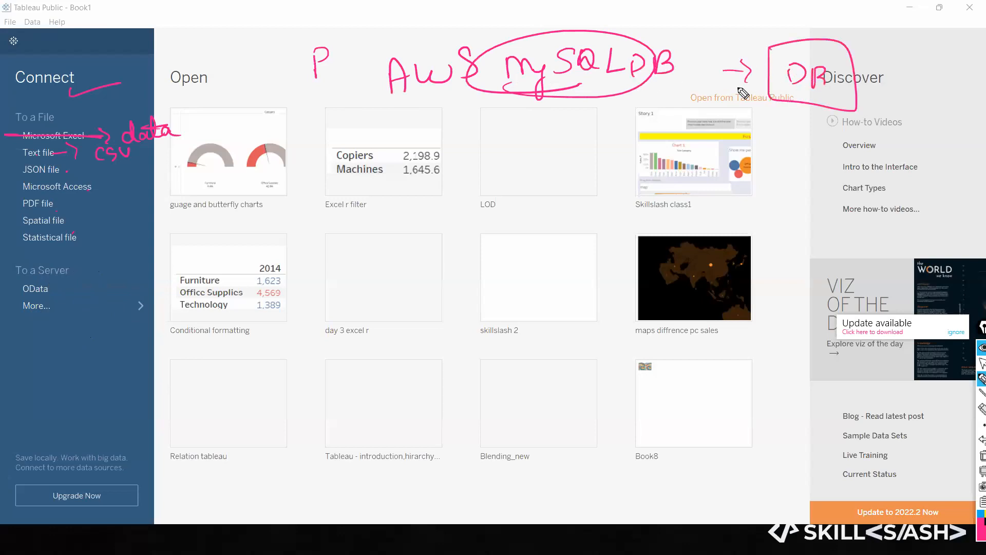
pyautogui.moveTo(29, 274)
pyautogui.mouseDown()
pyautogui.moveTo(82, 258)
pyautogui.moveTo(38, 283)
pyautogui.mouseUp()
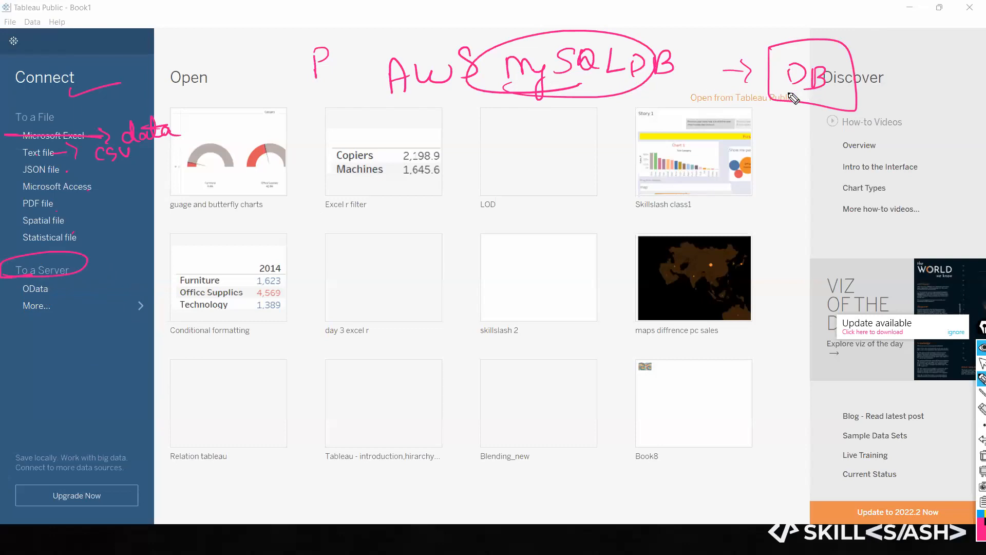
pyautogui.hotkey('ctrl', 'shift', '7')
pyautogui.hotkey('ctrl', 'shift', '2')
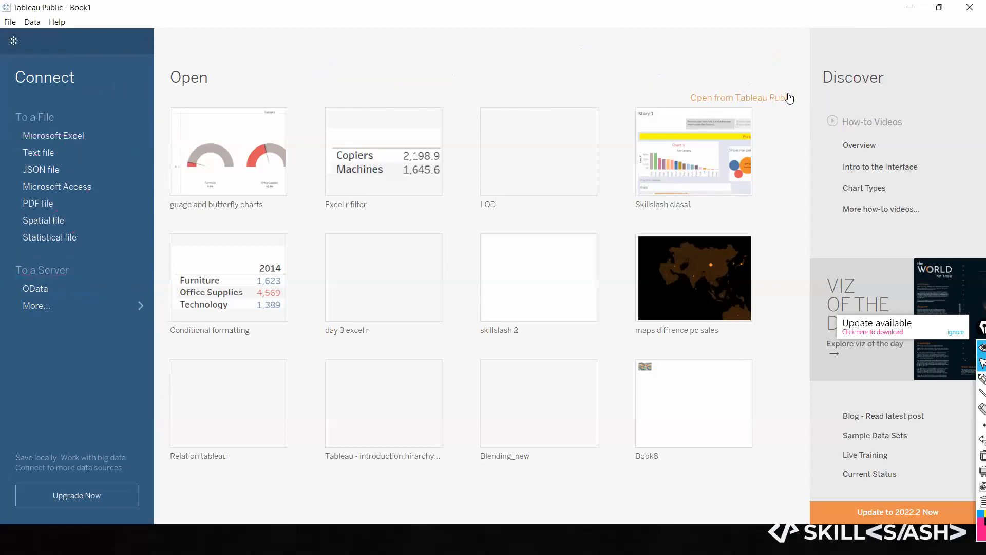
# Step: Open and dismiss the Tableau Public sign-in window, and show the additional server connectors
pyautogui.click(790, 98)
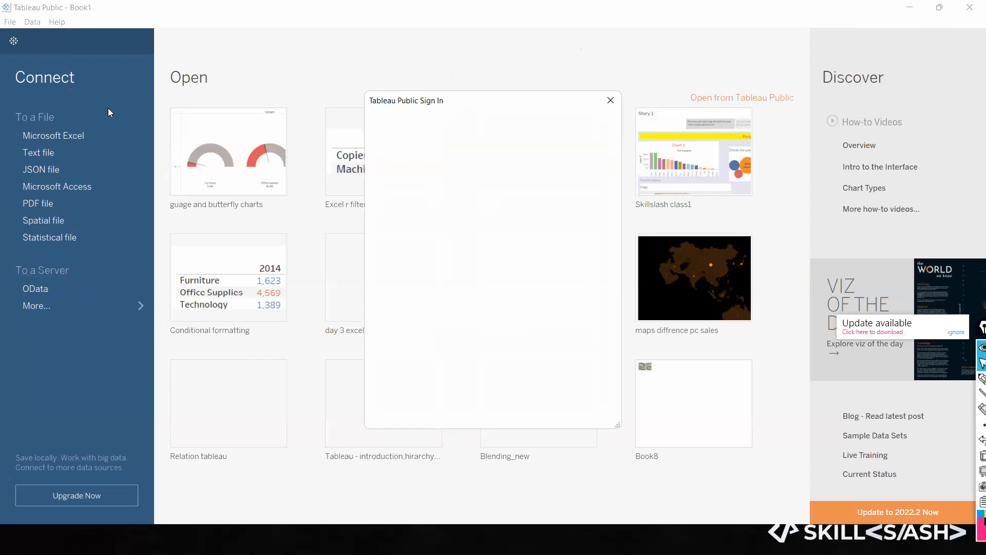
pyautogui.click(612, 100)
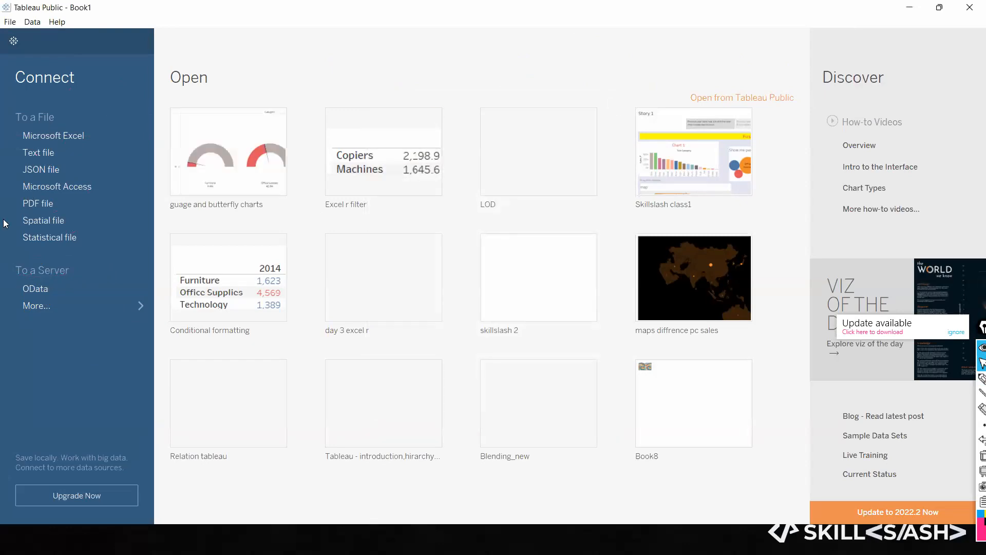
pyautogui.click(49, 304)
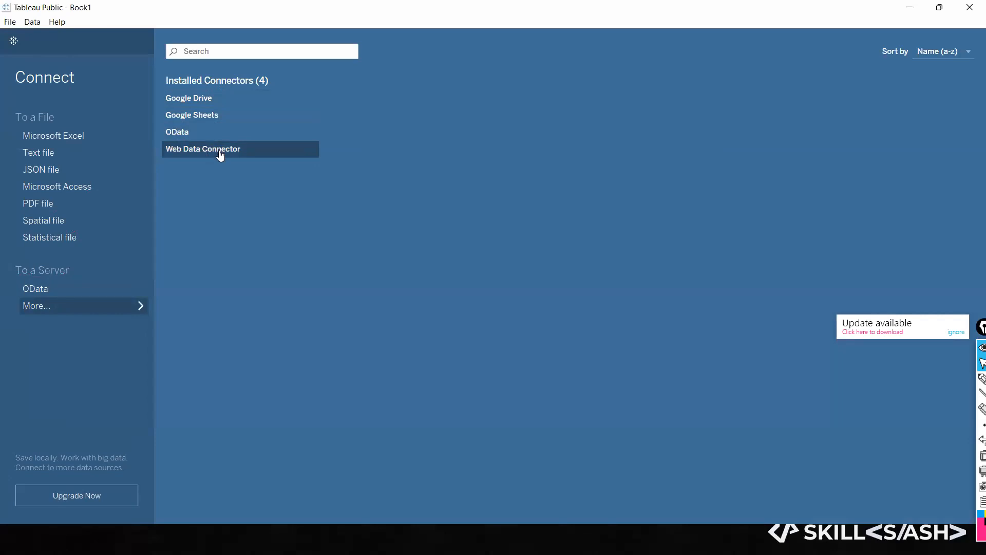
pyautogui.click(257, 51)
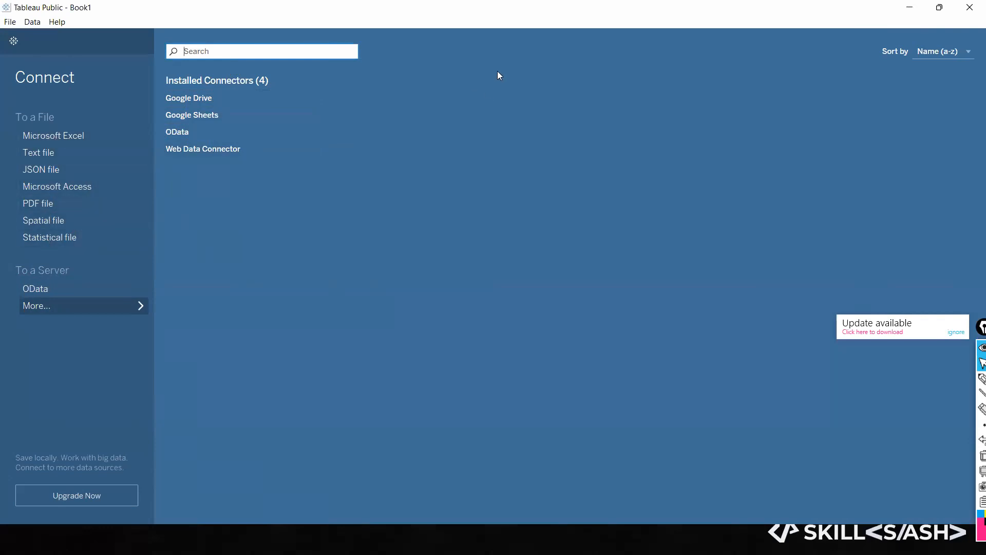
# Step: Switch to Zoom and choose Sample - Superstore.xls from the Downloads folder as the file to share
pyautogui.hotkey('alt', 'Tab')
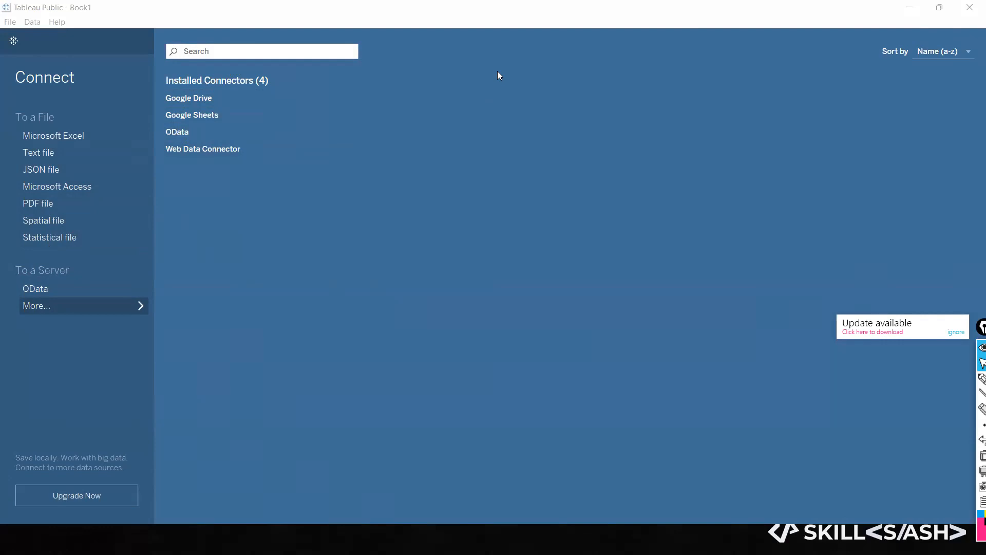
pyautogui.click(582, 412)
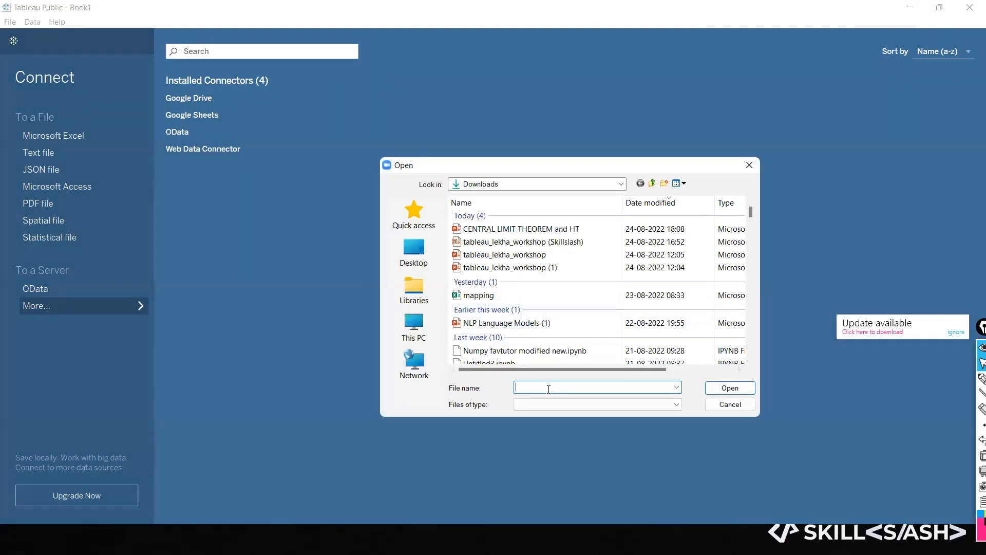
pyautogui.write('sampl')
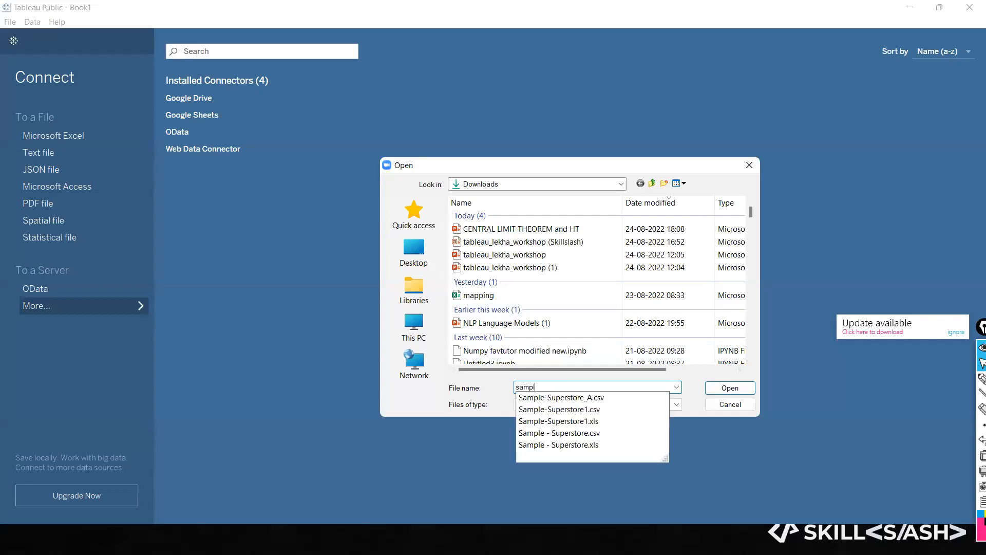
pyautogui.click(592, 445)
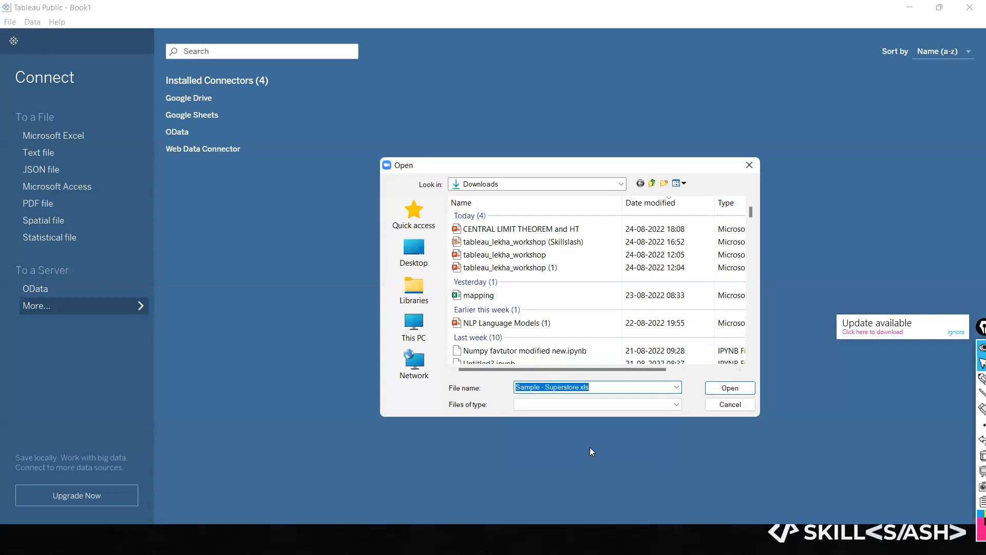
pyautogui.click(729, 388)
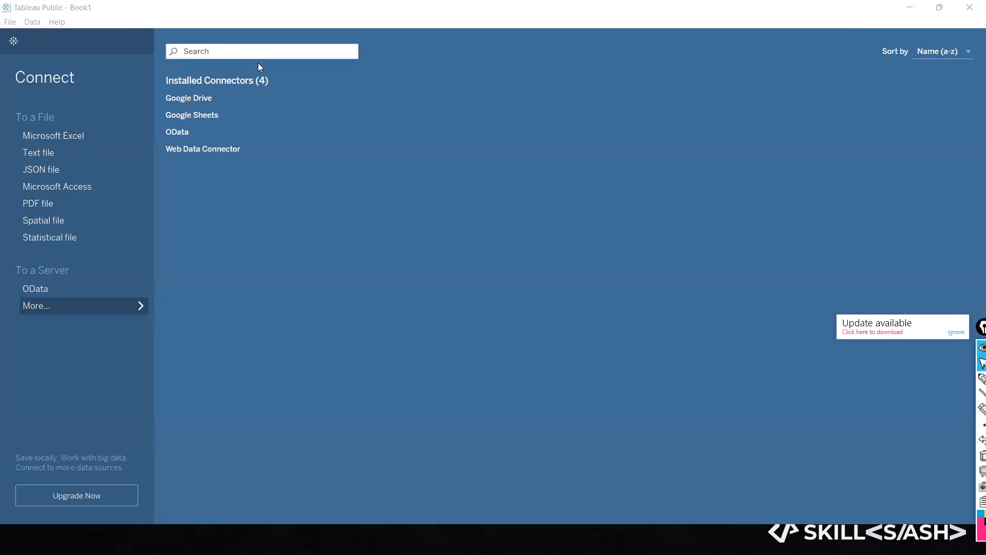
# Step: Search the Downloads folder for "sample" and open the Sample-Superstore1.xls workbook in Excel
pyautogui.hotkey('ctrl', 'o')
pyautogui.click(750, 164)
pyautogui.press('super+d')
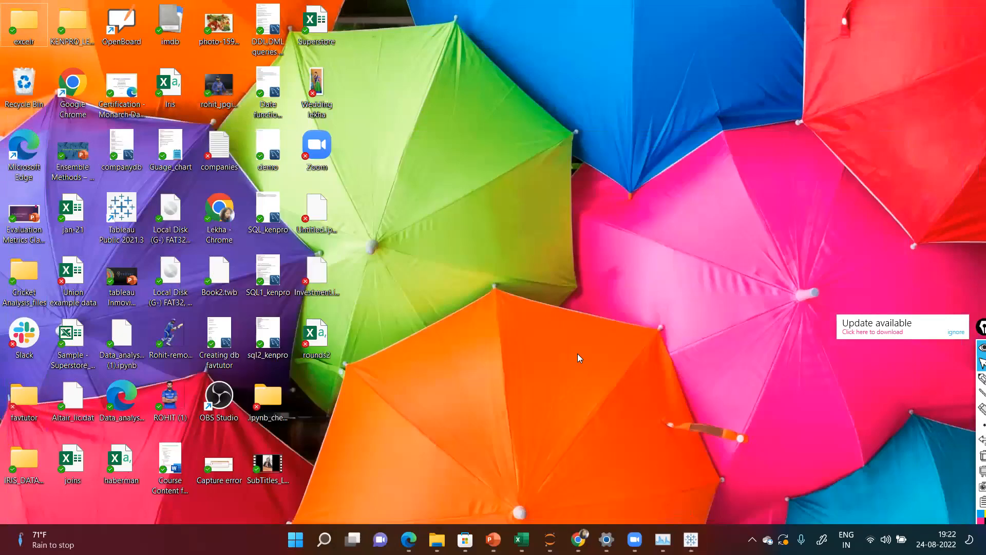
pyautogui.moveTo(521, 539)
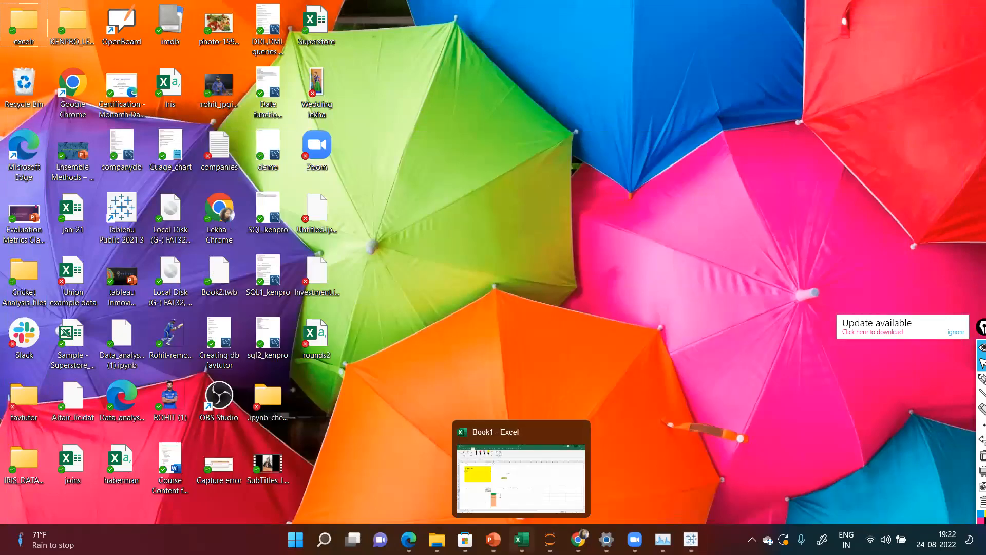
pyautogui.moveTo(437, 539)
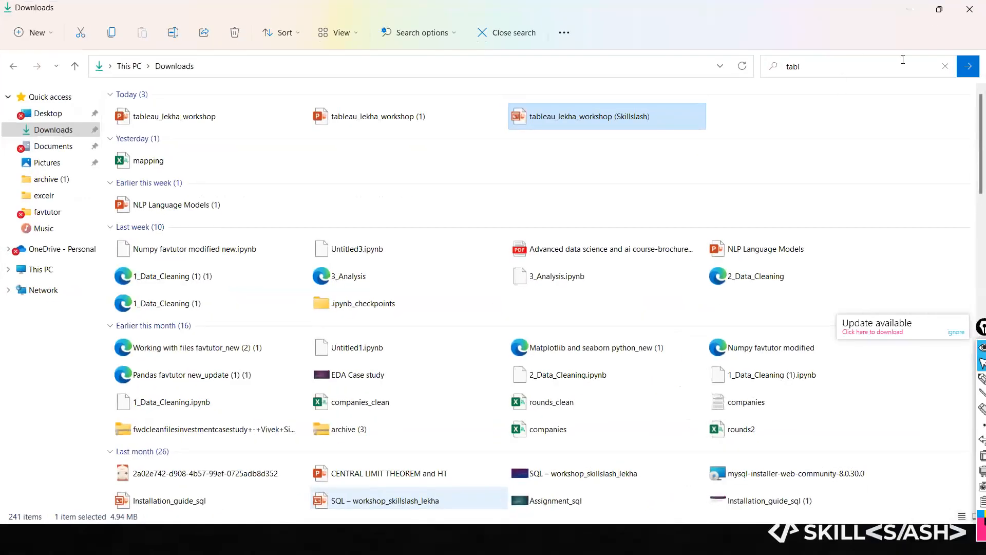
pyautogui.click(948, 67)
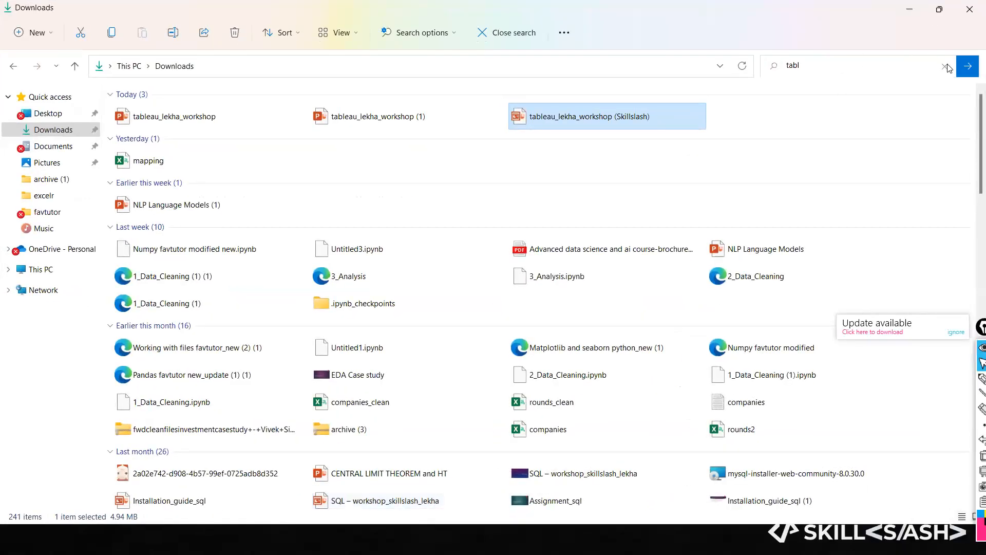
pyautogui.click(946, 65)
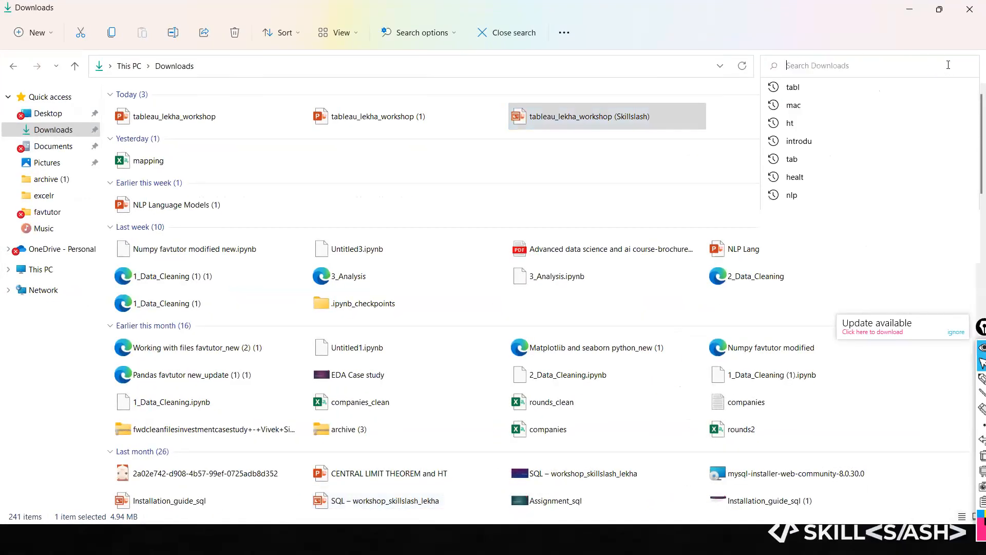
pyautogui.write('sample')
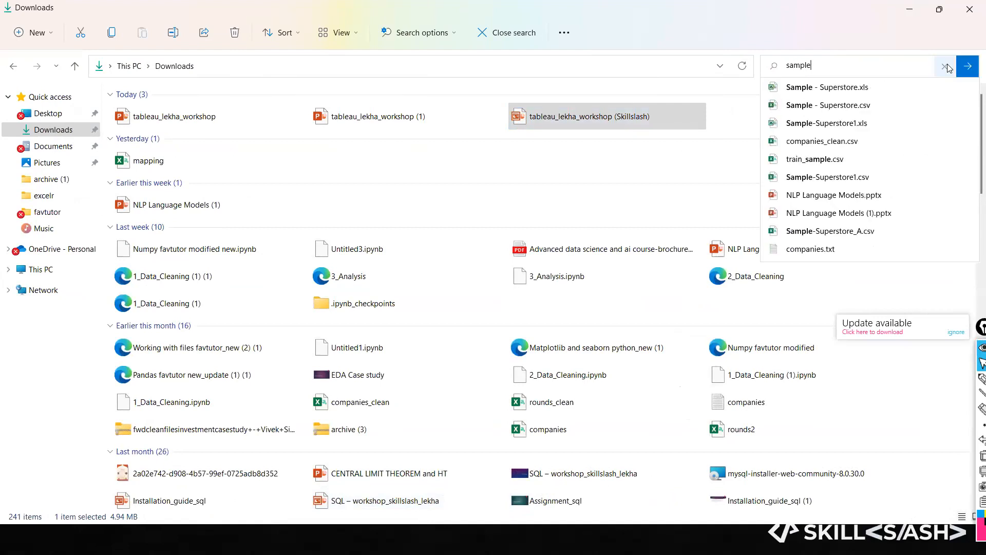
pyautogui.click(843, 126)
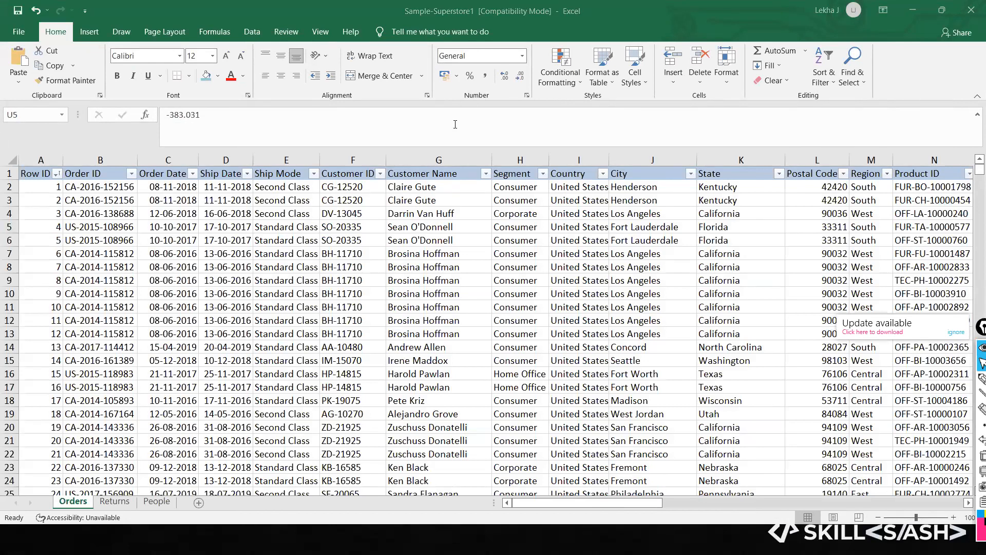
# Step: Select cell A2 on the Orders sheet, and open and dismiss the filter options of the Row ID column
pyautogui.click(391, 200)
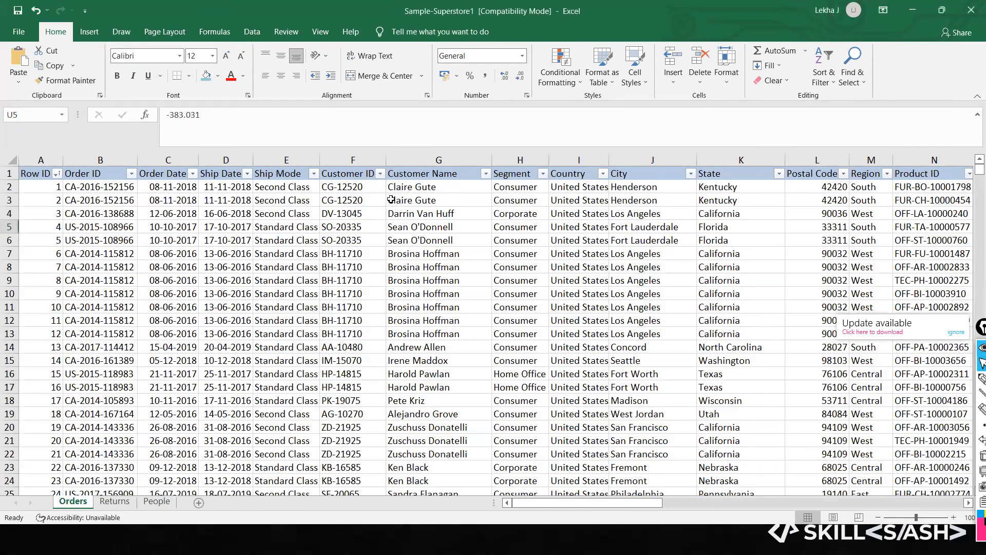
pyautogui.click(45, 185)
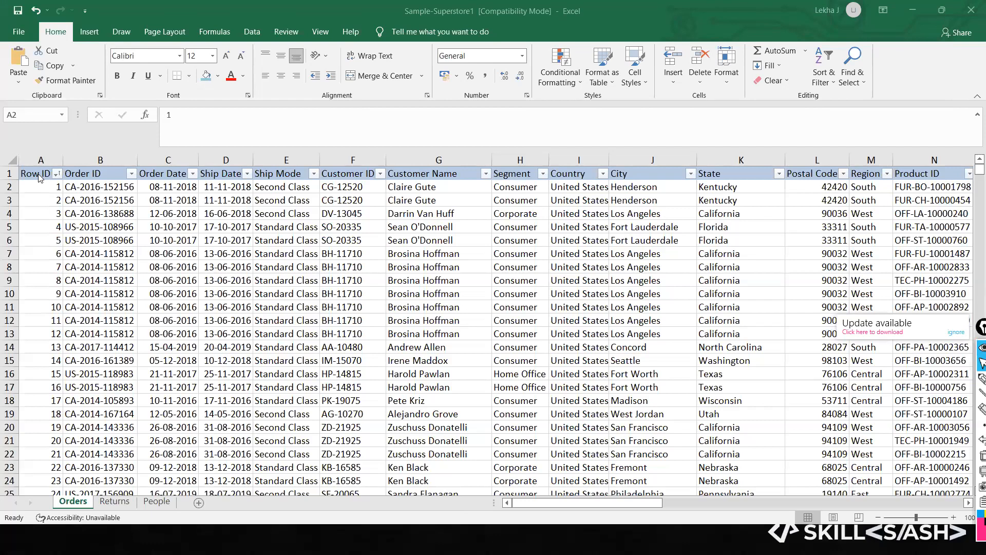
pyautogui.click(56, 175)
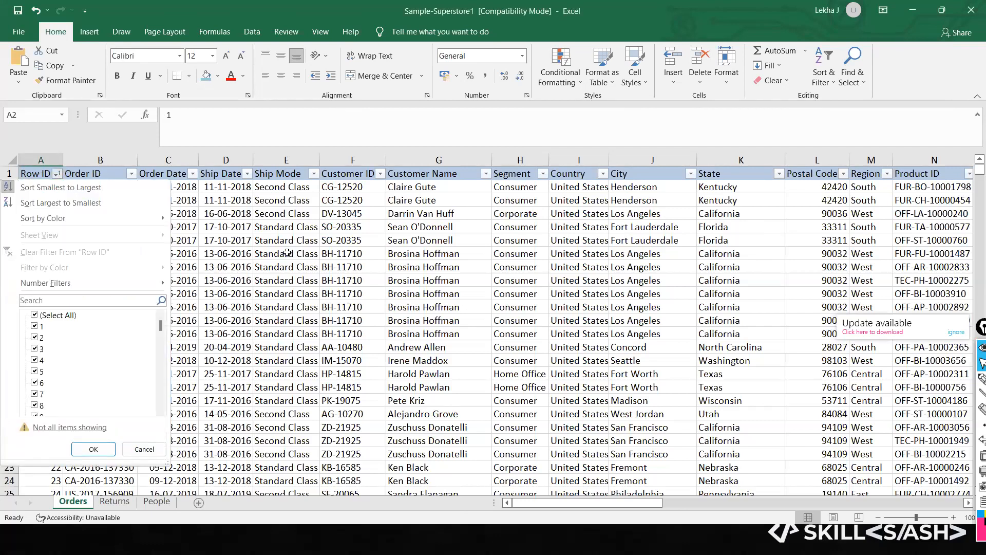
pyautogui.press('Escape')
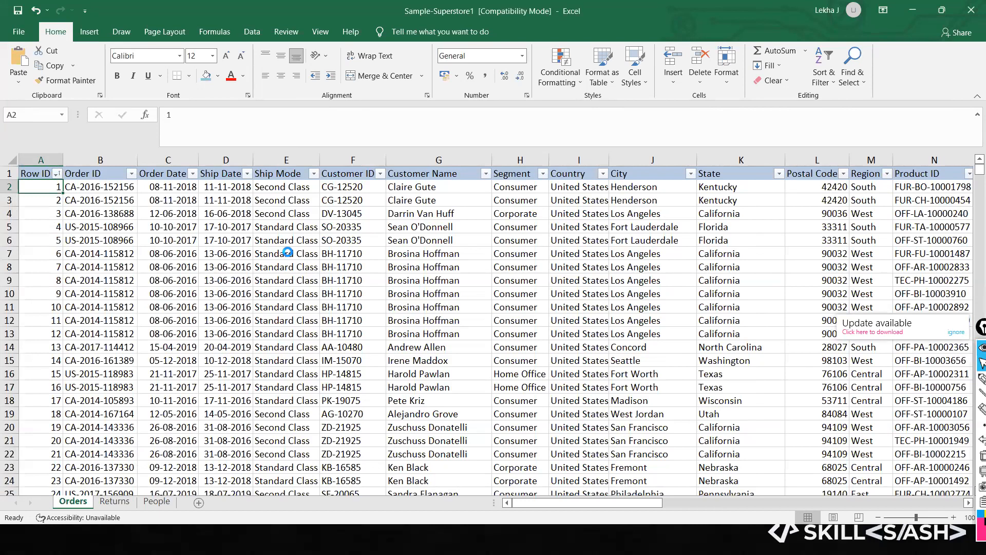
# Step: Handwrite a circled 1, the word "Under" and an arrow above the Orders table, and clear the annotations
pyautogui.hotkey('ctrl', 'shift', '3')
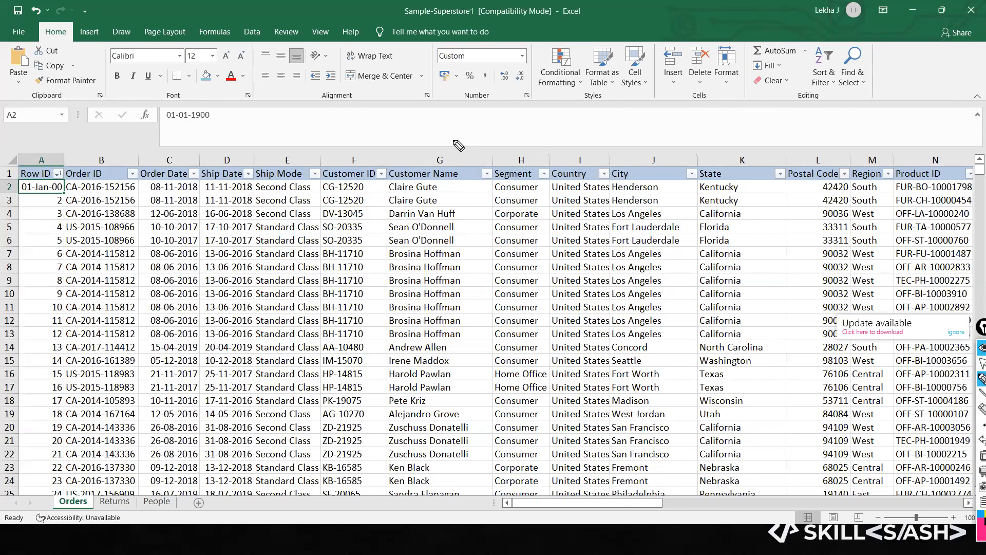
pyautogui.moveTo(554, 130)
pyautogui.mouseDown()
pyautogui.moveTo(543, 148)
pyautogui.moveTo(569, 117)
pyautogui.moveTo(543, 107)
pyautogui.moveTo(592, 130)
pyautogui.moveTo(604, 110)
pyautogui.mouseUp()
pyautogui.moveTo(609, 132); pyautogui.dragTo(621, 119)
pyautogui.moveTo(635, 122)
pyautogui.mouseDown()
pyautogui.moveTo(637, 132)
pyautogui.moveTo(663, 118)
pyautogui.mouseUp()
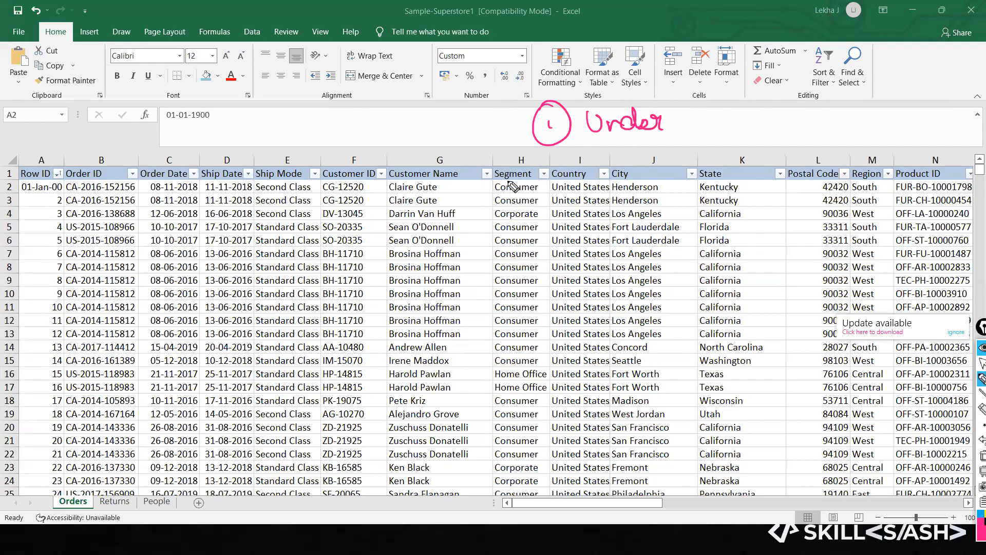
pyautogui.moveTo(693, 127); pyautogui.dragTo(754, 139)
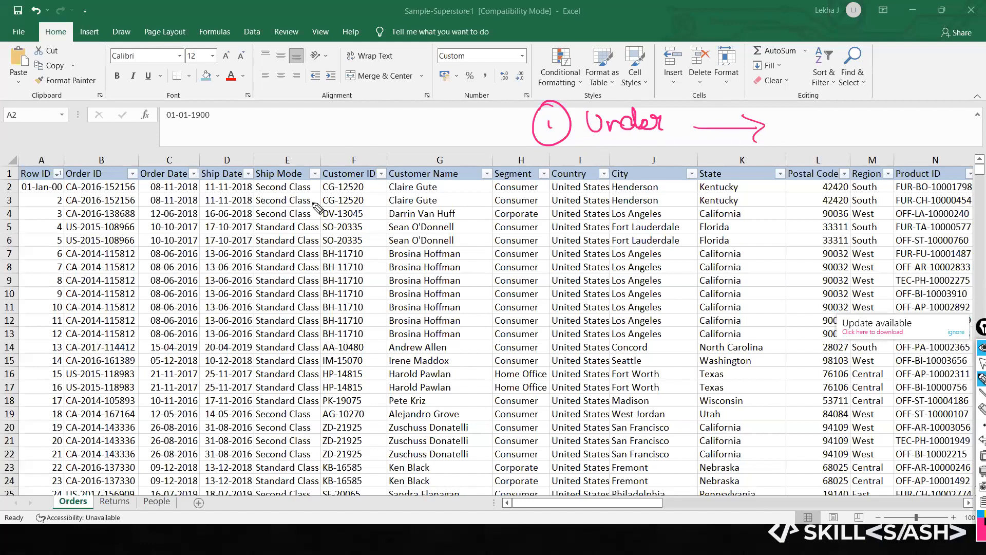
pyautogui.moveTo(579, 138); pyautogui.dragTo(680, 145)
pyautogui.hotkey('ctrl', 'shift', '7')
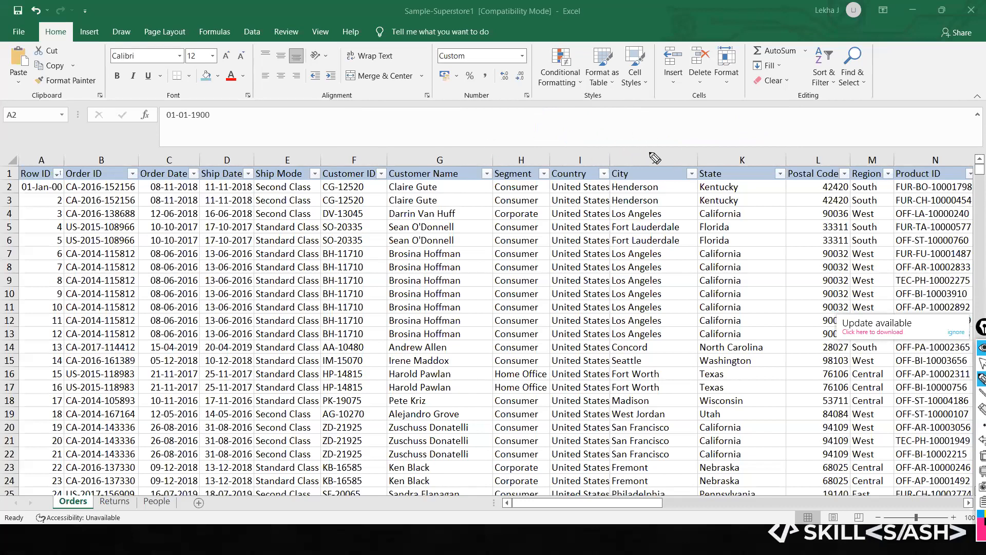
# Step: Handwrite a circled "SSt" and "Flip" above the table, underline the headers from Row ID to Customer ID, and circle the first Country value
pyautogui.moveTo(609, 133); pyautogui.dragTo(592, 157)
pyautogui.moveTo(634, 133); pyautogui.dragTo(609, 153)
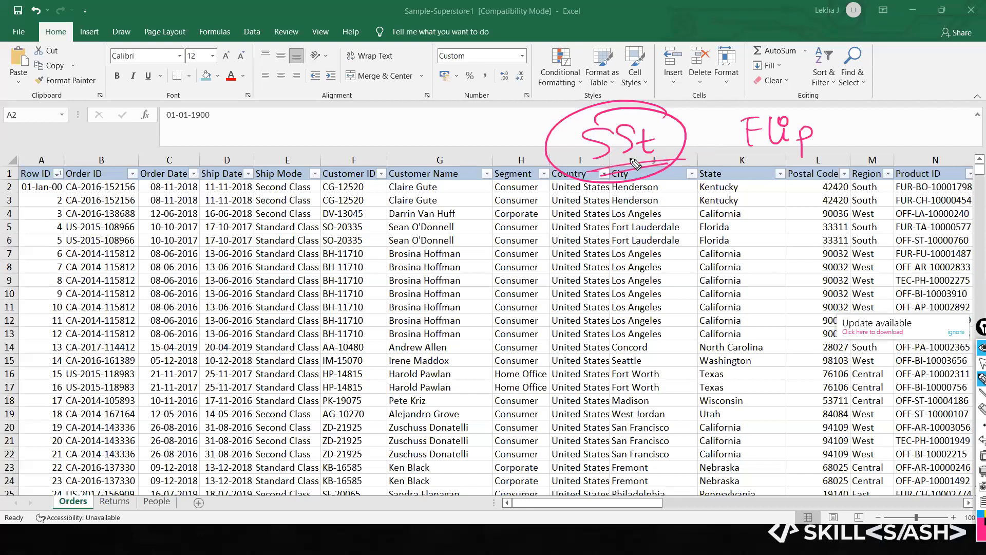
pyautogui.moveTo(558, 193); pyautogui.dragTo(597, 190)
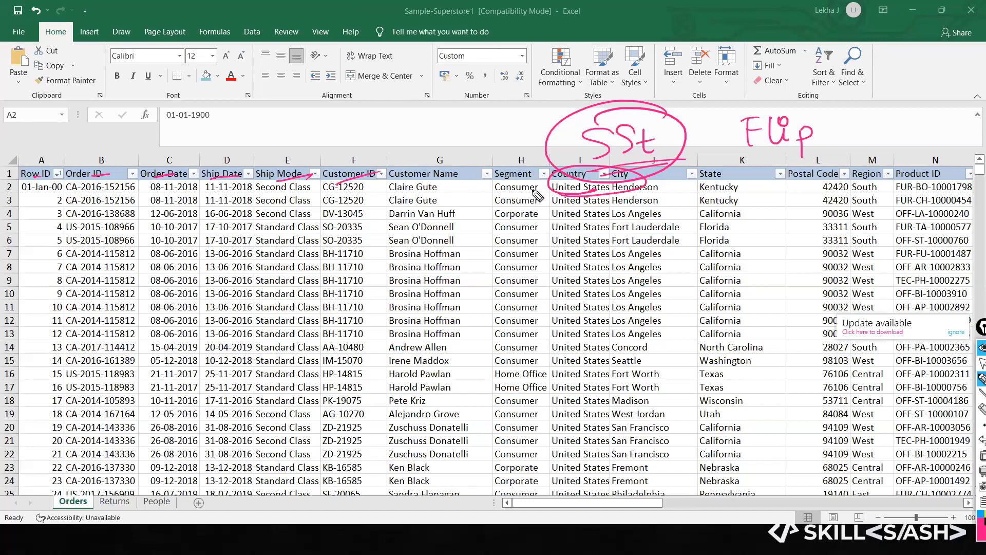
# Step: Circle the Customer Name, State, Postal Code and Region headers, underline the first Country value, and clear the annotations
pyautogui.moveTo(452, 159); pyautogui.dragTo(470, 181)
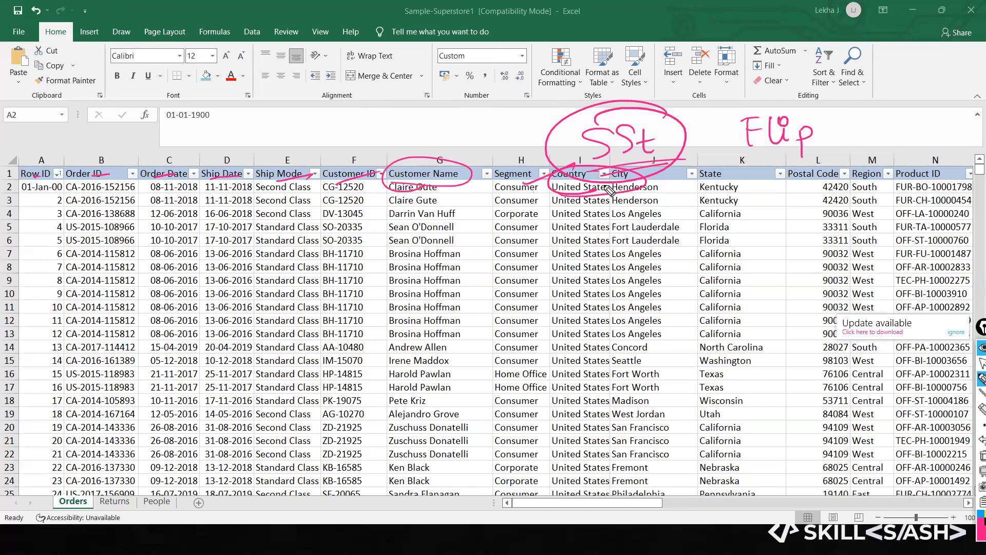
pyautogui.moveTo(552, 195); pyautogui.dragTo(612, 194)
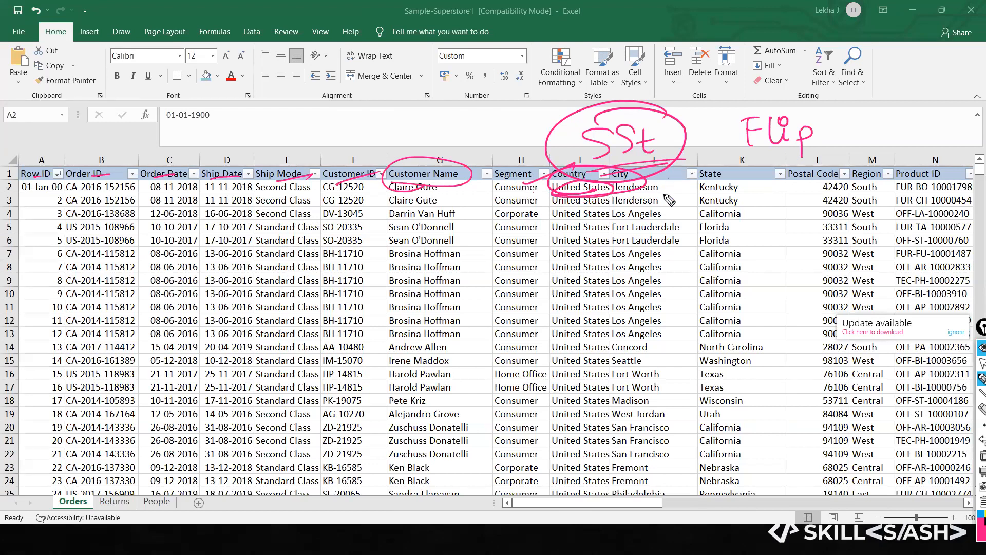
pyautogui.moveTo(660, 189); pyautogui.dragTo(720, 161)
pyautogui.moveTo(817, 170)
pyautogui.mouseDown()
pyautogui.moveTo(885, 178)
pyautogui.moveTo(849, 185)
pyautogui.mouseUp()
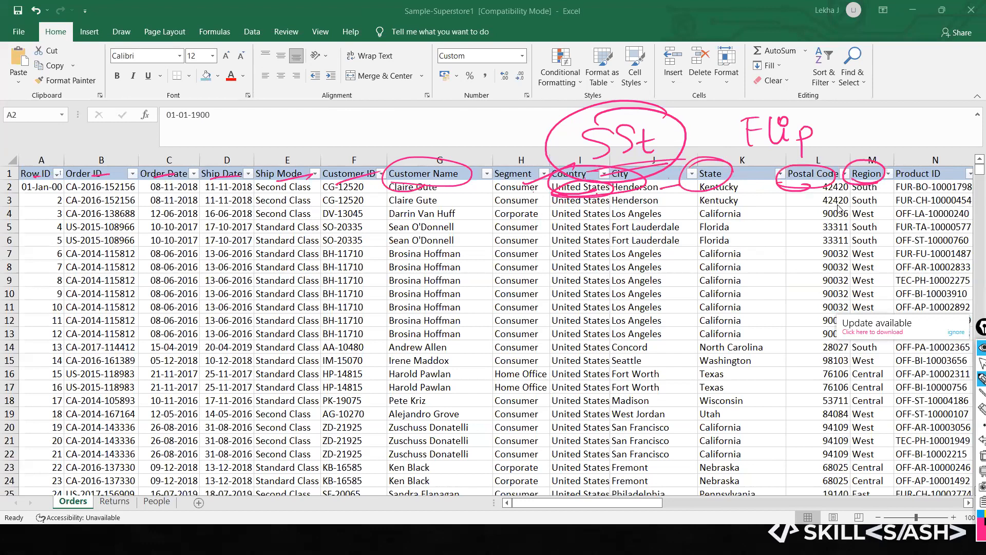
pyautogui.press('Escape')
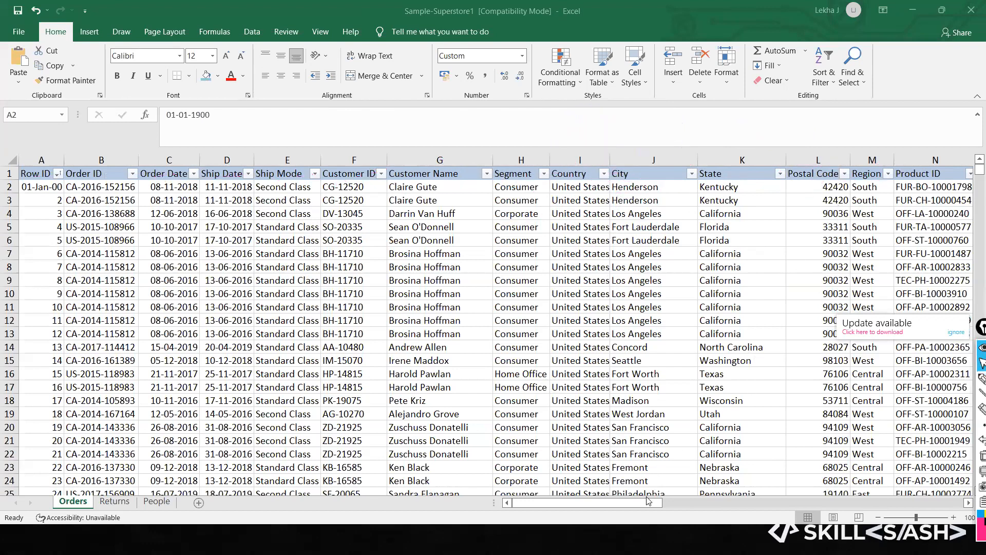
# Step: Restore cell A2 in the Row ID column to the value 1 in General format
pyautogui.click(662, 502)
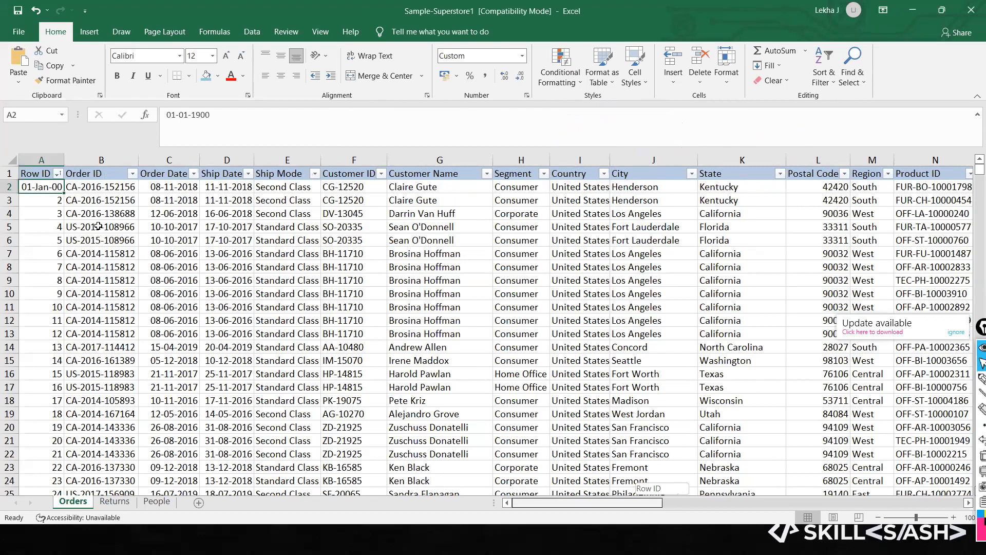
pyautogui.click(226, 293)
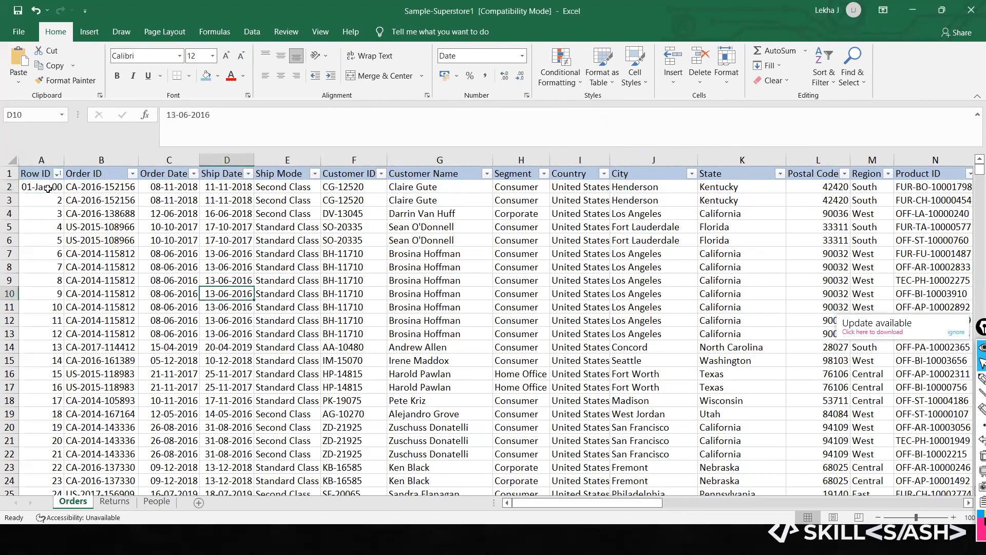
pyautogui.click(48, 189)
pyautogui.press('Delete')
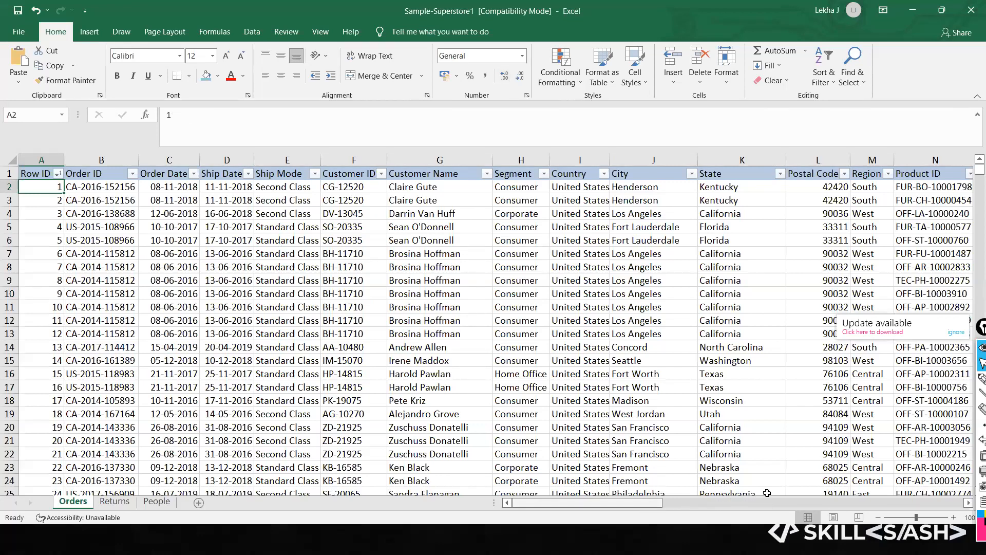
# Step: Point out the Category, Sub-Category and Product Name headers in the Orders sheet
pyautogui.click(753, 506)
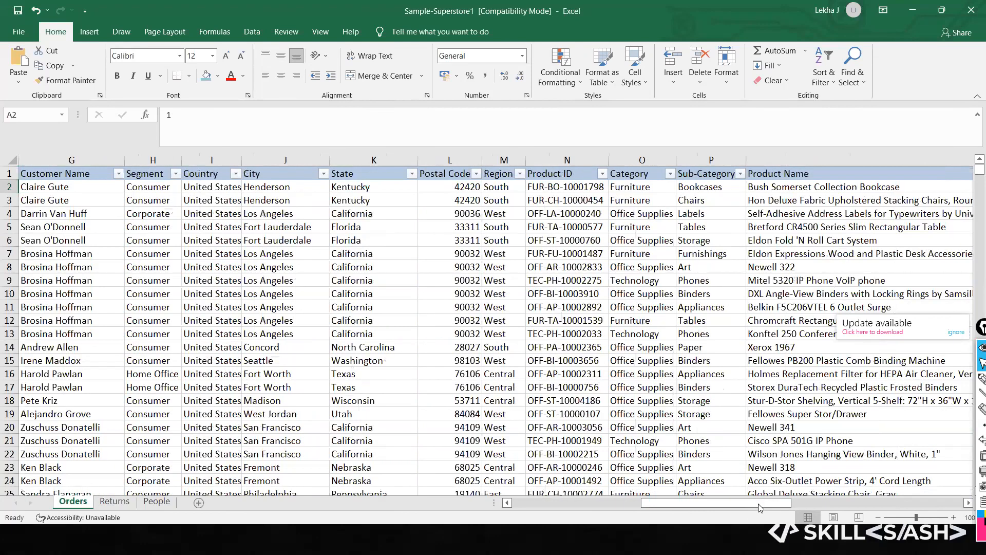
pyautogui.moveTo(770, 506); pyautogui.dragTo(787, 504)
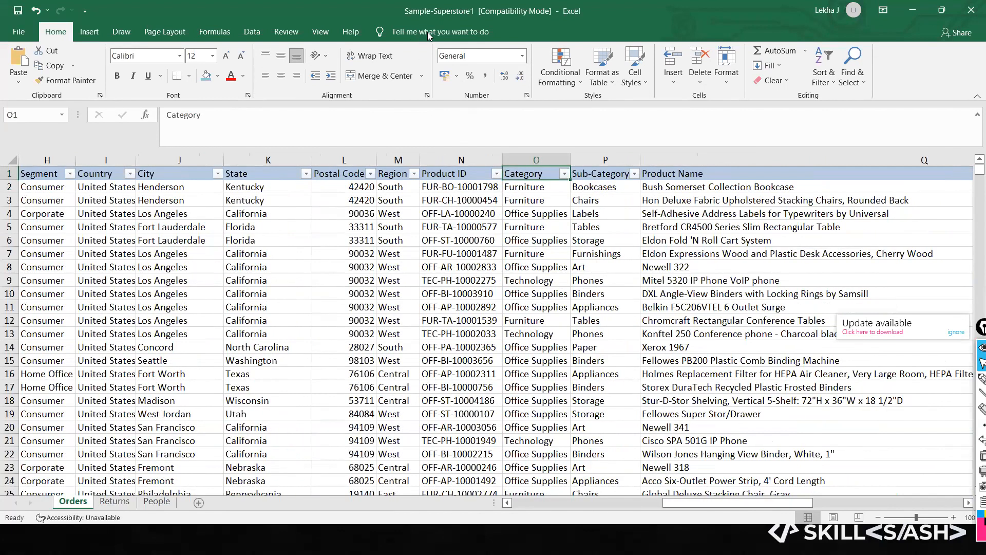
pyautogui.hotkey('alt', 'Tab')
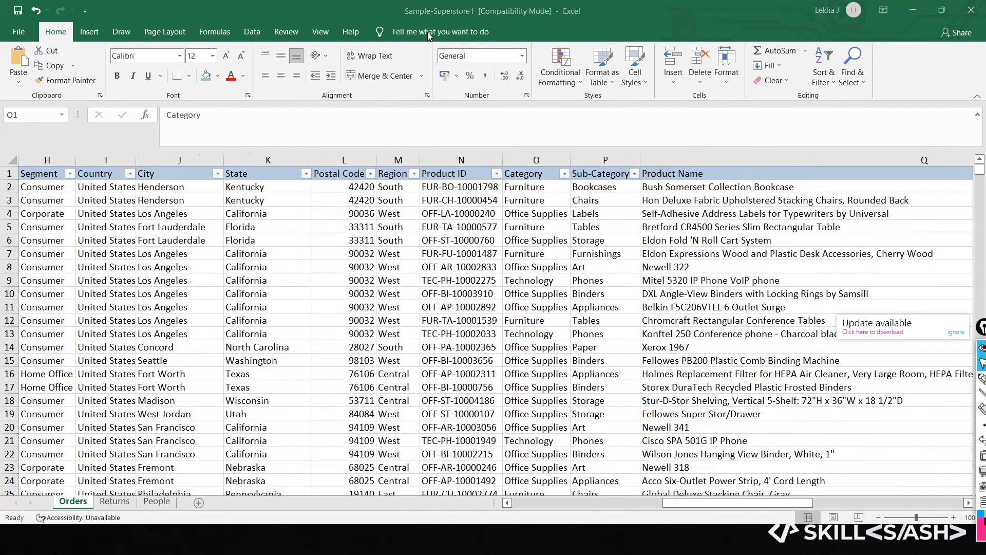
pyautogui.click(605, 175)
pyautogui.click(687, 176)
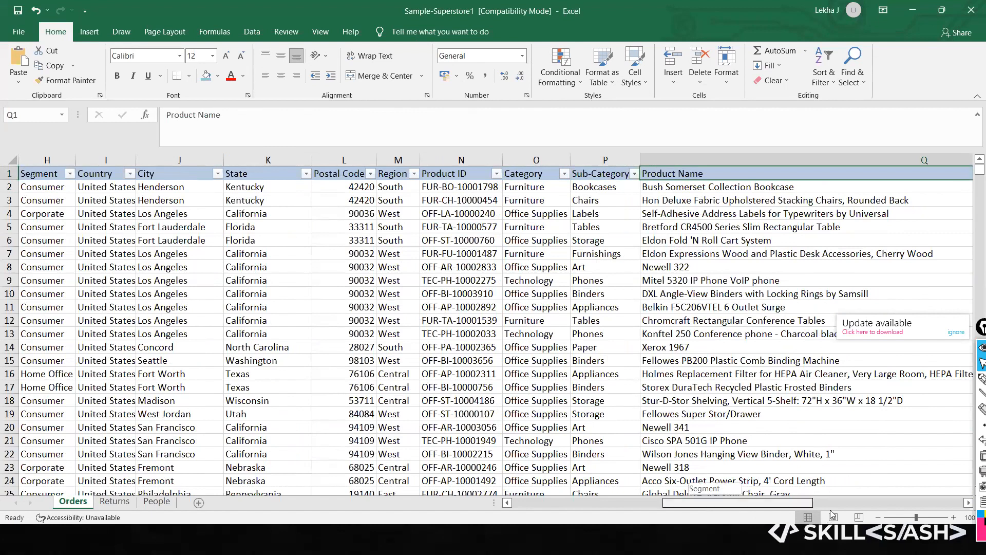
# Step: Examine the Sales column header and the first order's Sales, Quantity, Discount and Profit values
pyautogui.hscroll(3, 814, 503)
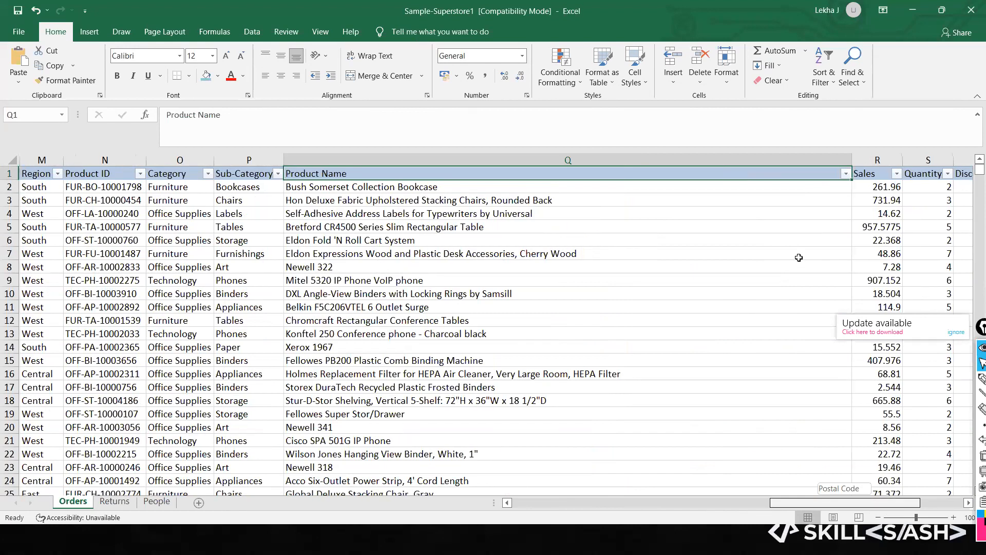
pyautogui.hscroll(2, 782, 233)
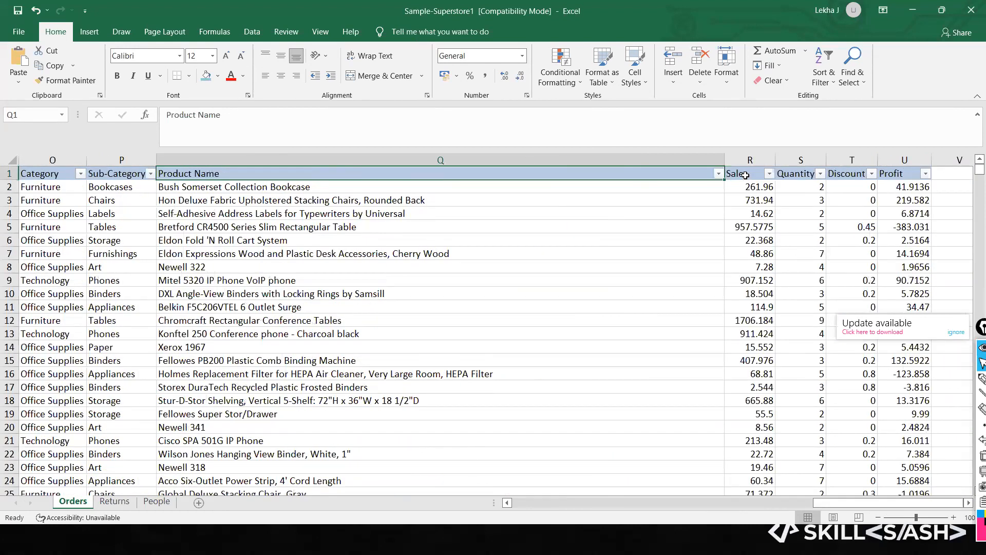
pyautogui.click(774, 175)
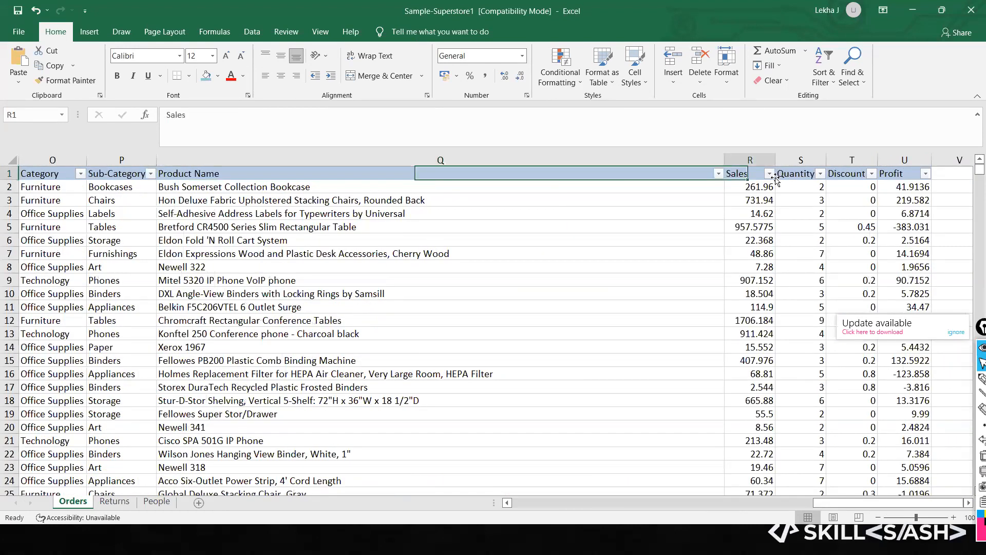
pyautogui.click(778, 178)
pyautogui.click(757, 186)
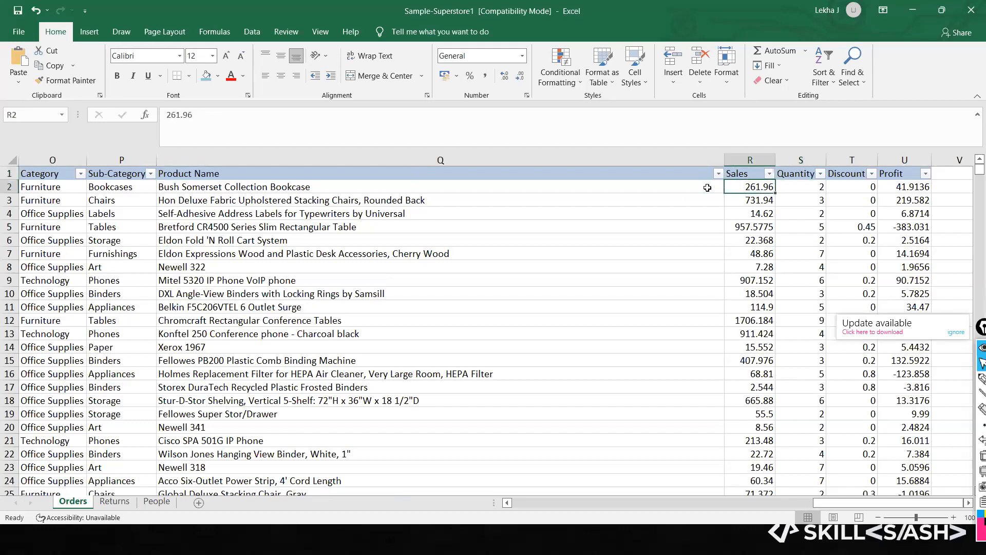
pyautogui.click(796, 190)
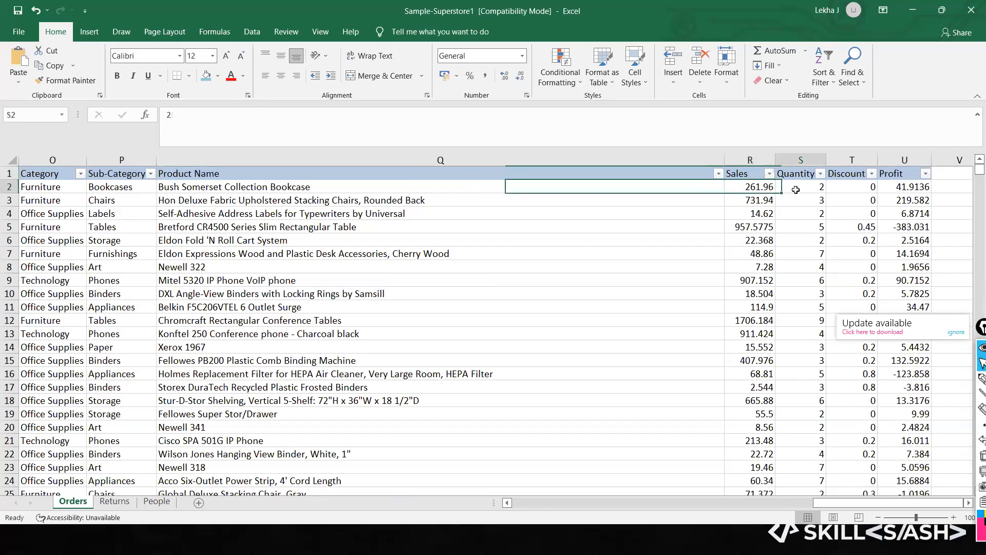
pyautogui.click(856, 186)
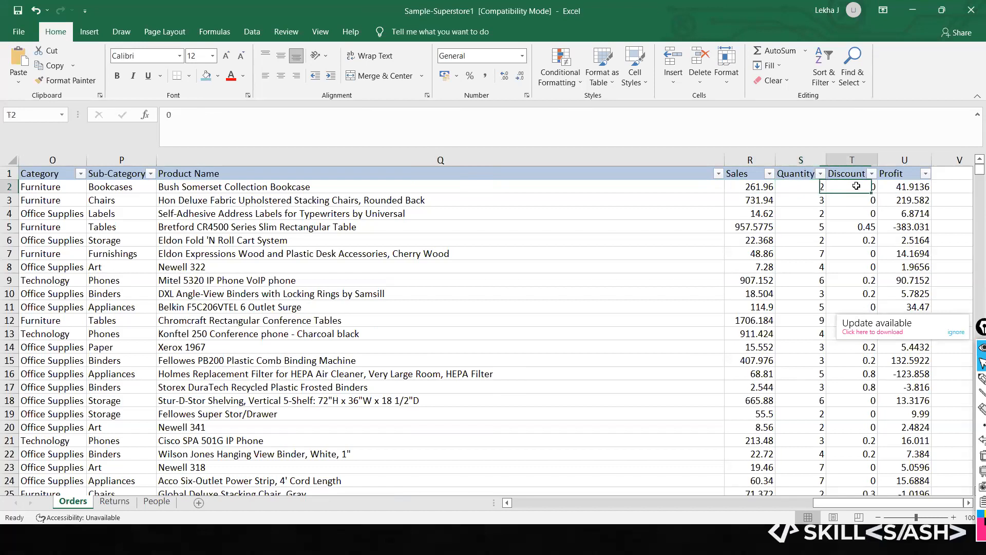
pyautogui.click(905, 195)
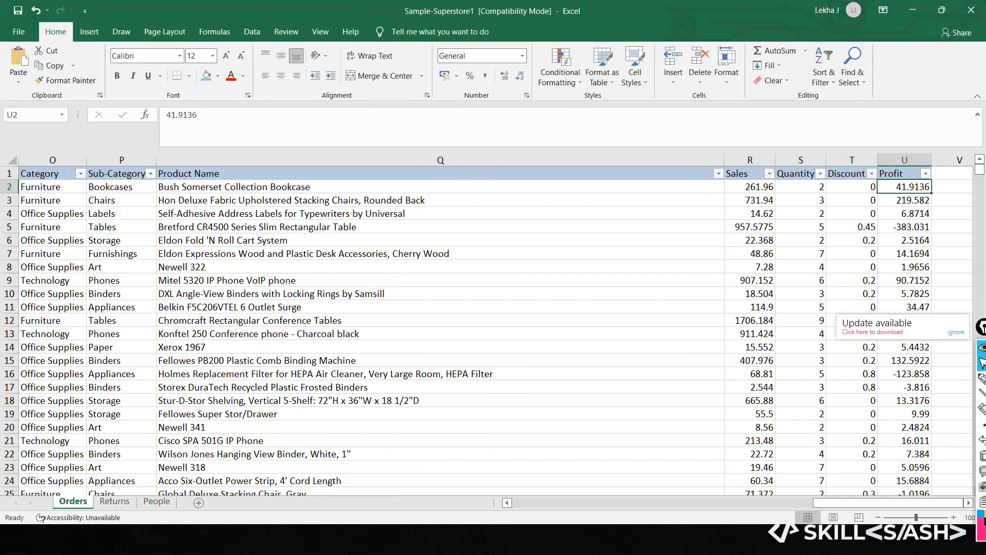
# Step: Return to the first Orders columns and examine the Returned and Order ID columns in the Returns sheet
pyautogui.click(517, 503)
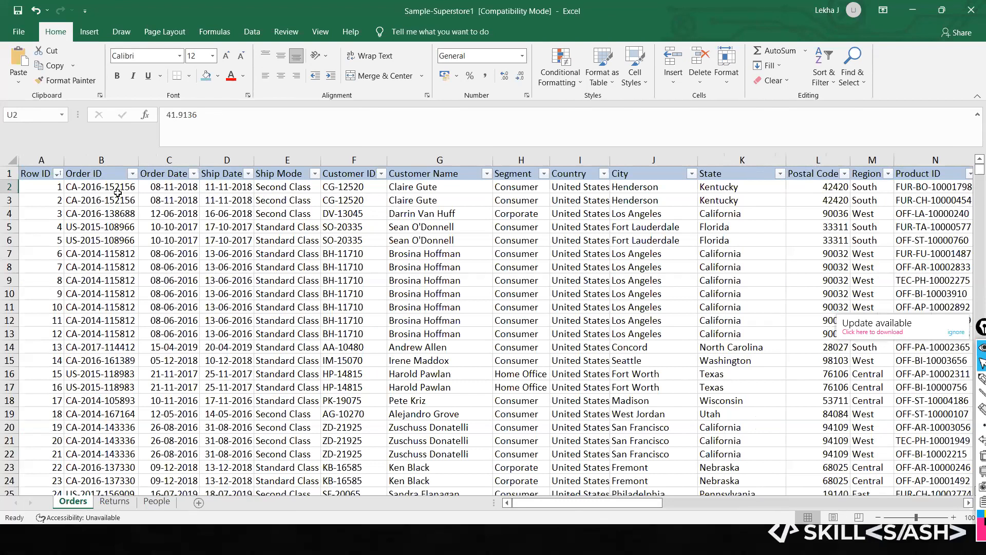
pyautogui.moveTo(117, 188); pyautogui.dragTo(124, 343)
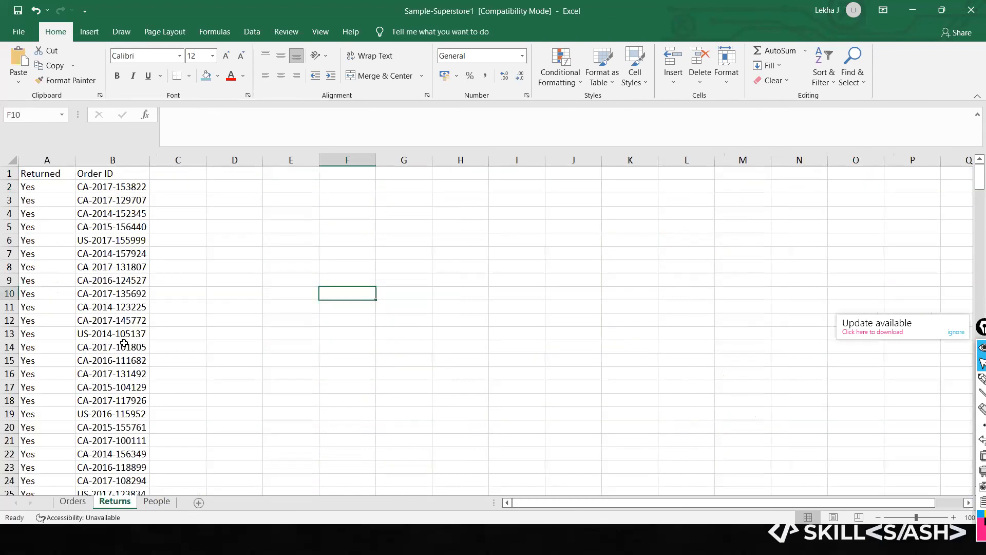
pyautogui.click(52, 290)
pyautogui.press('Up')
pyautogui.press('Up')
pyautogui.press('Up')
pyautogui.press('Up')
pyautogui.press('Up')
pyautogui.press('Up')
pyautogui.press('Up')
pyautogui.press('Up')
pyautogui.click(58, 175)
pyautogui.click(132, 296)
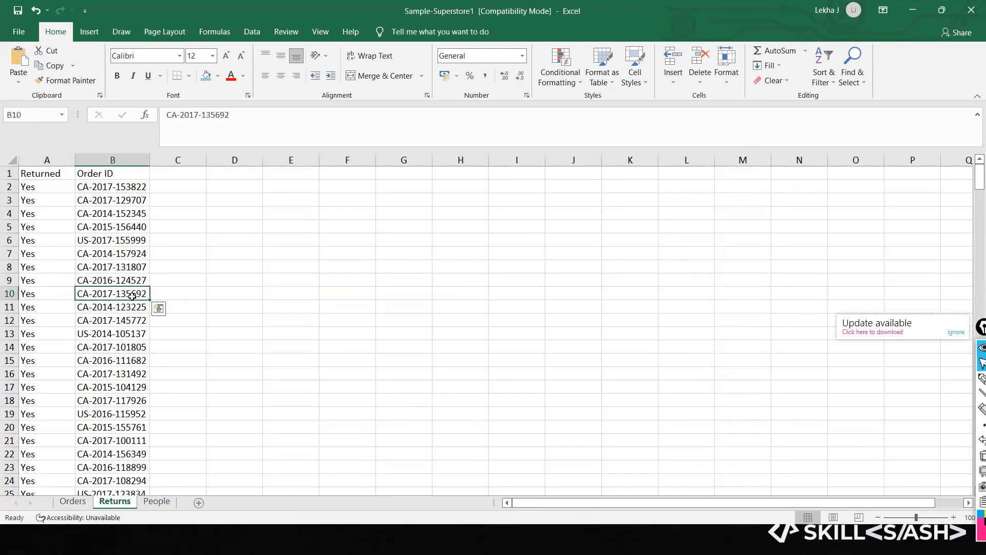
# Step: Examine the Person and Region columns in the People sheet and go back to the Orders sheet
pyautogui.click(156, 504)
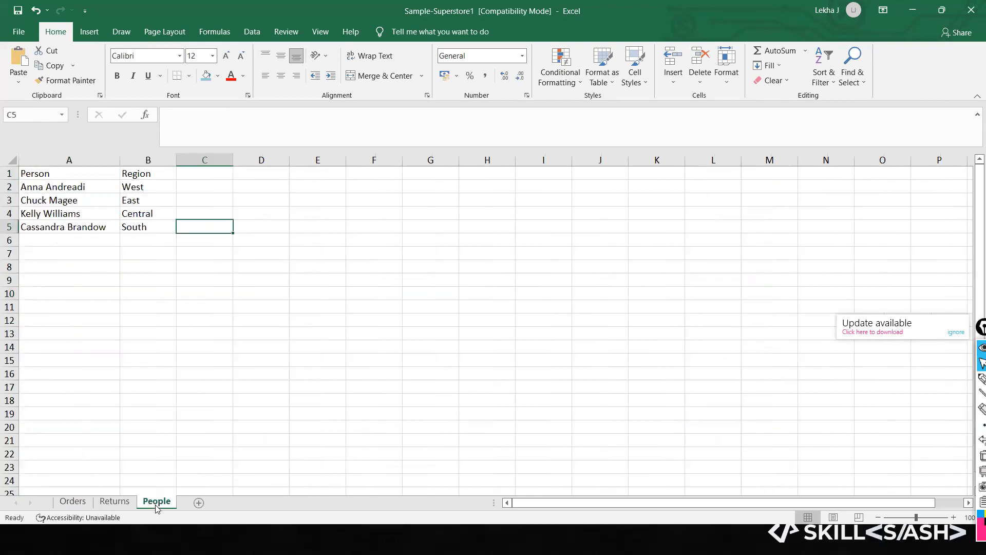
pyautogui.click(131, 201)
pyautogui.click(91, 210)
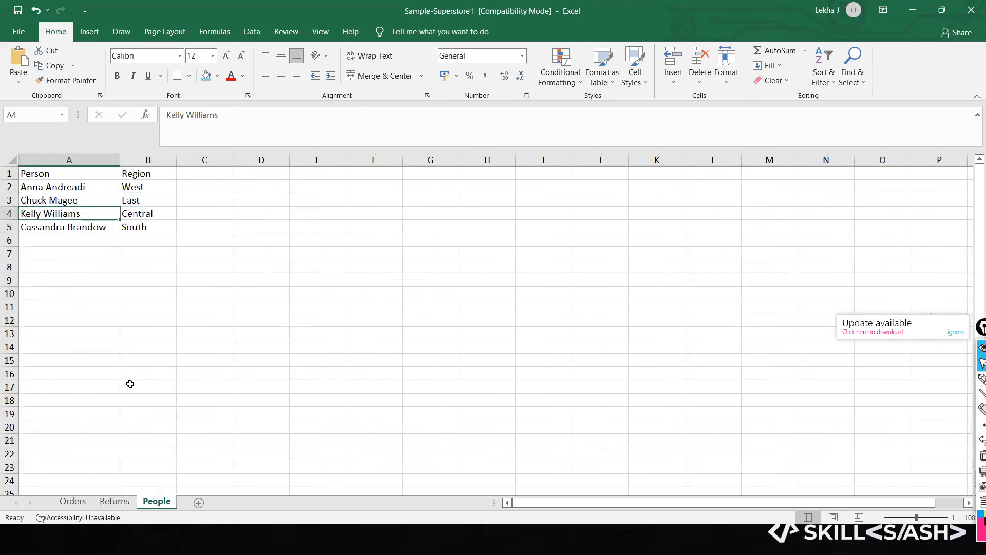
pyautogui.click(74, 502)
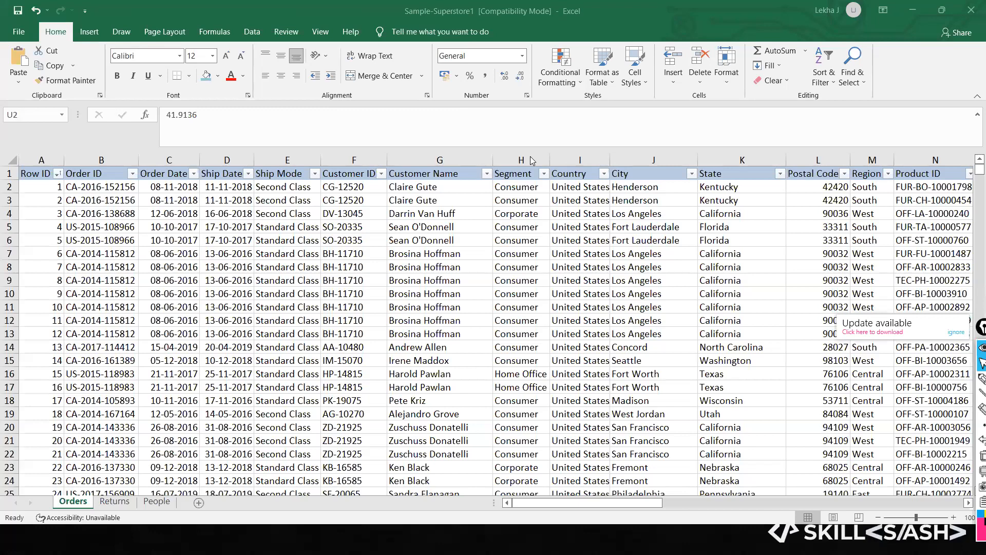
# Step: Close the Sample-Superstore1 workbook without saving, minimise the Book1 workbook and switch to Tableau Public
pyautogui.click(971, 15)
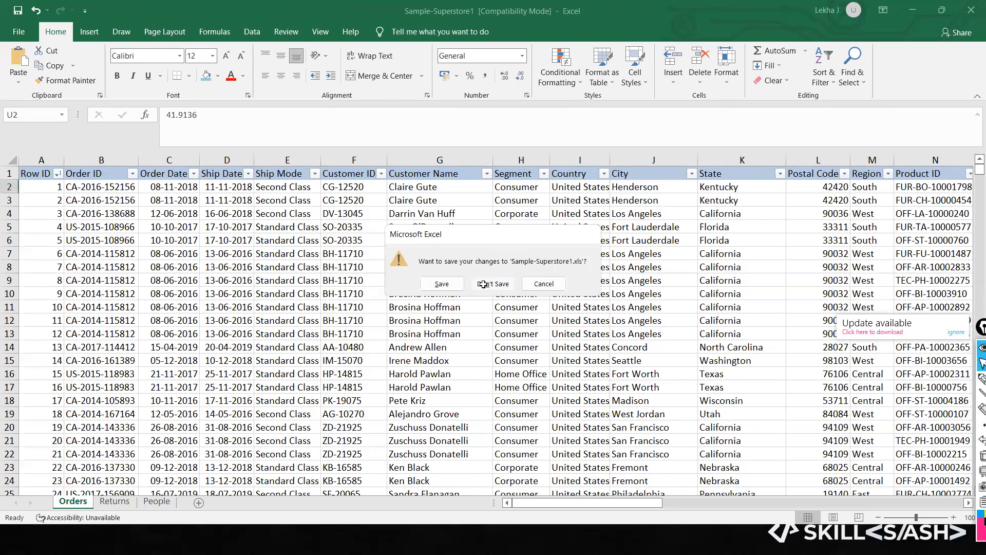
pyautogui.click(483, 284)
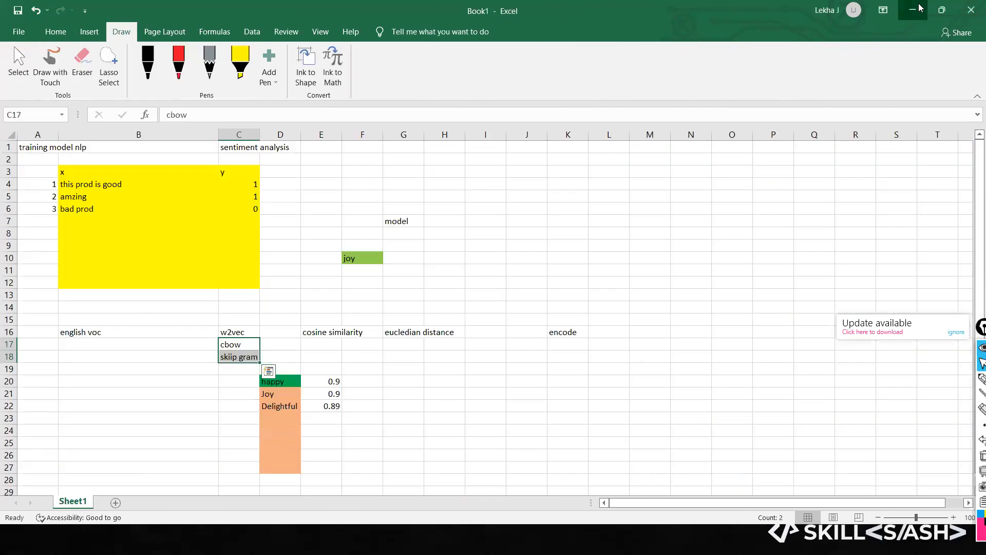
pyautogui.click(920, 8)
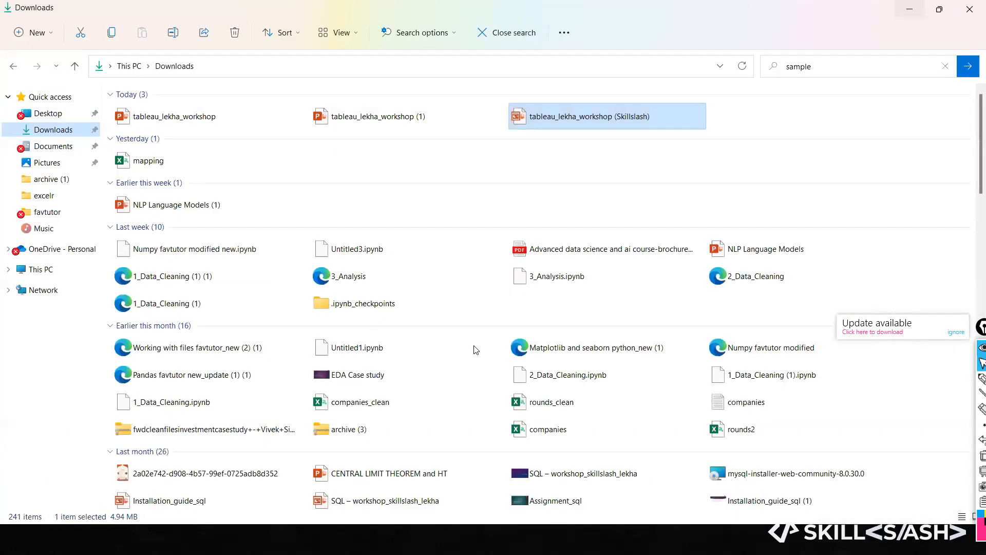
pyautogui.hotkey('alt', 'Tab')
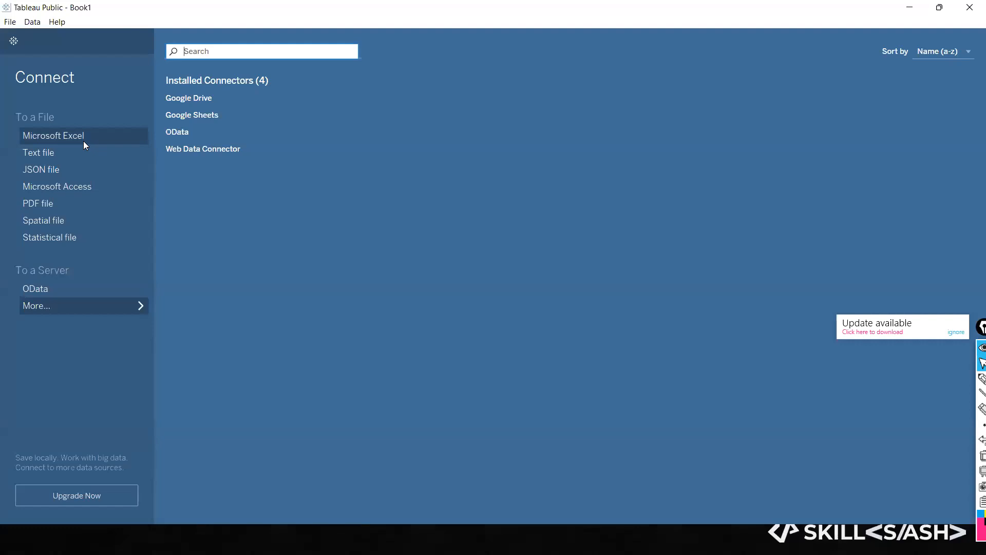
# Step: Connect to the Microsoft Excel file Sample - Superstore.xls from the Downloads folder
pyautogui.click(84, 142)
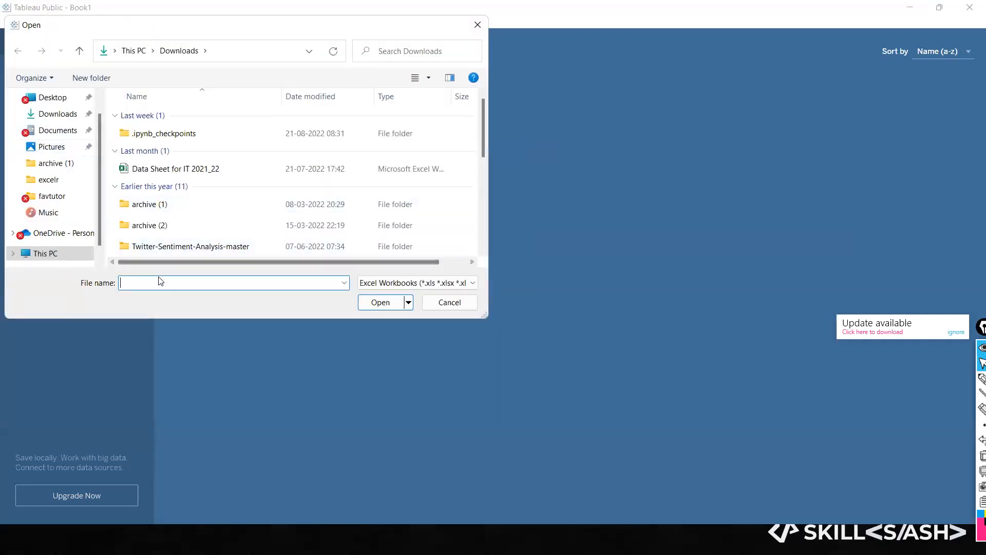
pyautogui.write('sam')
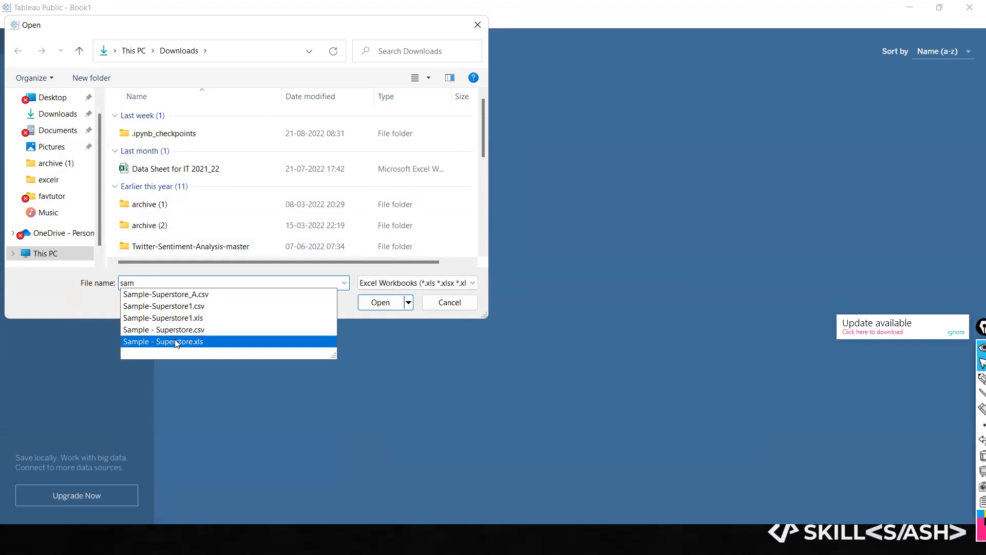
pyautogui.click(220, 343)
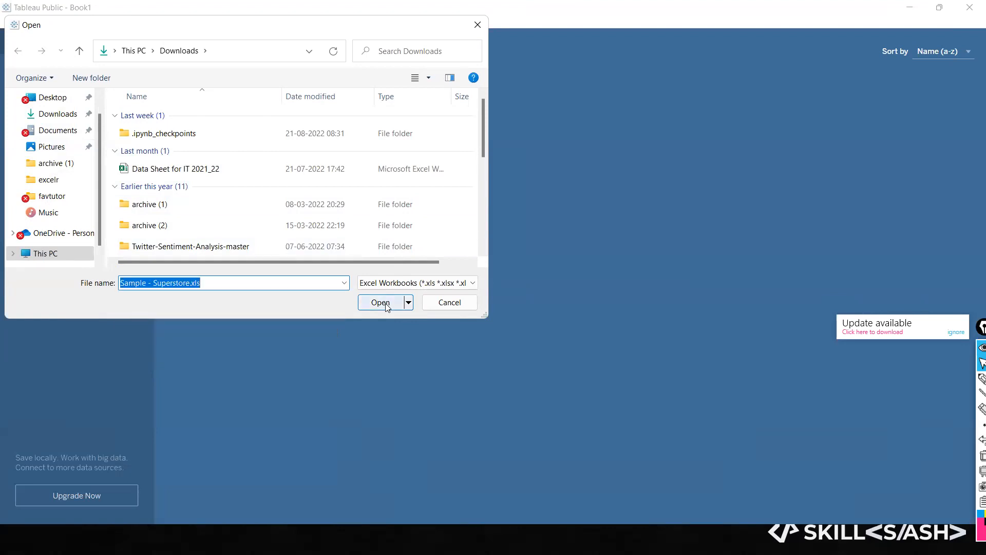
pyautogui.click(380, 303)
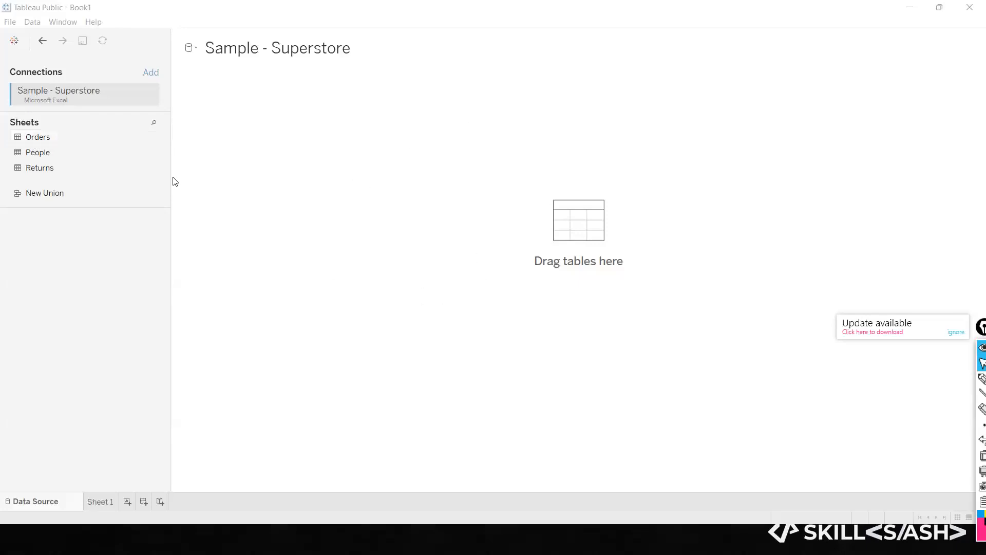
# Step: Add the Orders table to the data source canvas, undo it, and preview the People table instead
pyautogui.click(47, 139)
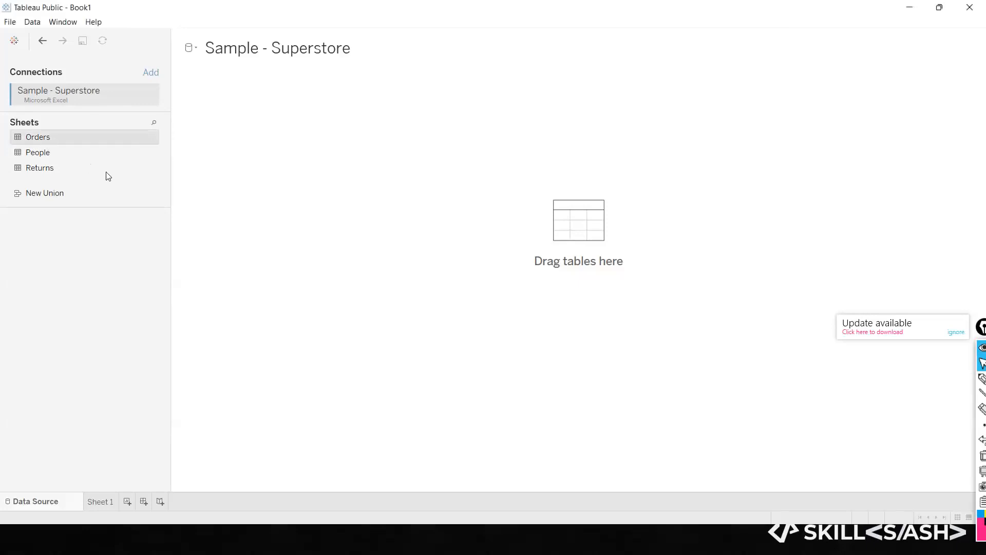
pyautogui.click(348, 178)
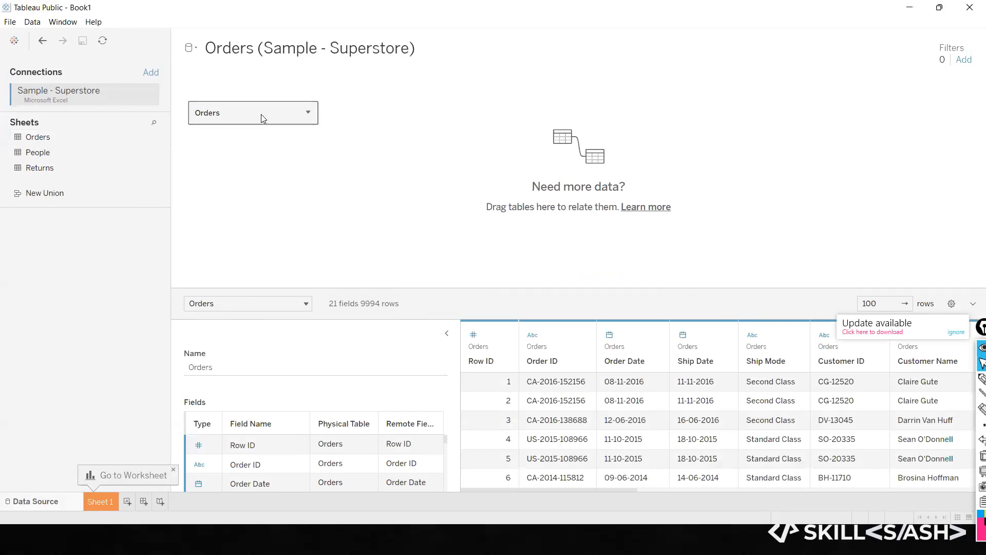
pyautogui.hotkey('ctrl', 'z')
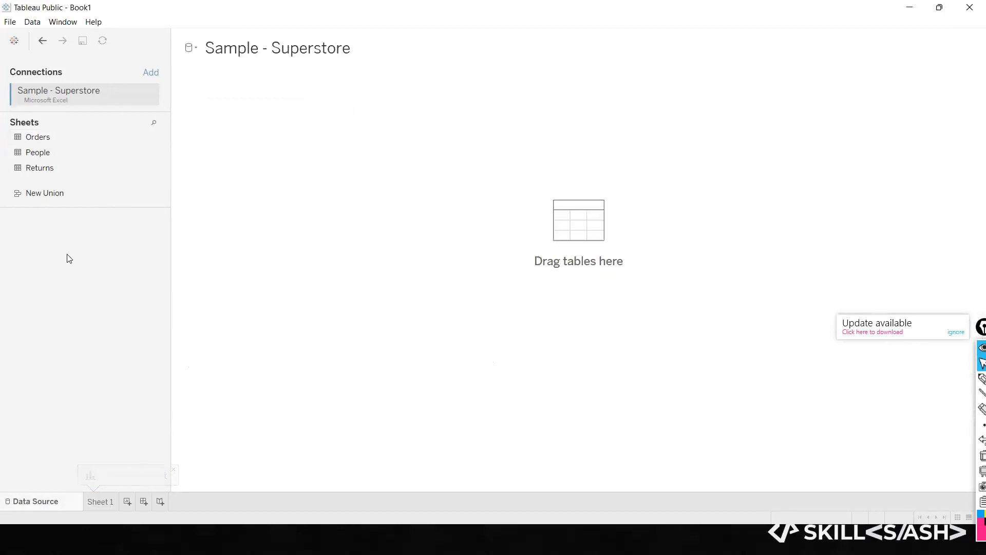
pyautogui.moveTo(41, 152); pyautogui.dragTo(258, 150)
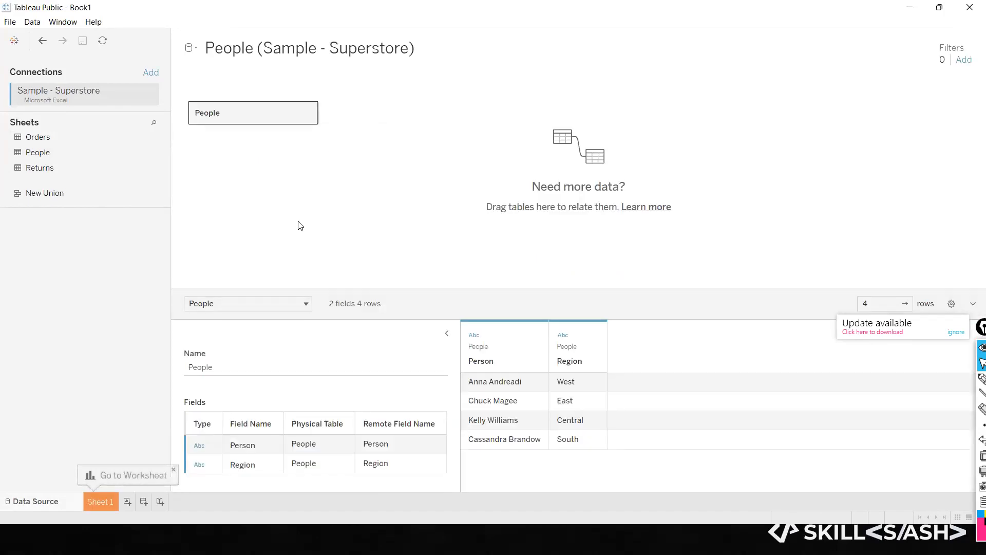
pyautogui.moveTo(388, 289); pyautogui.dragTo(390, 185)
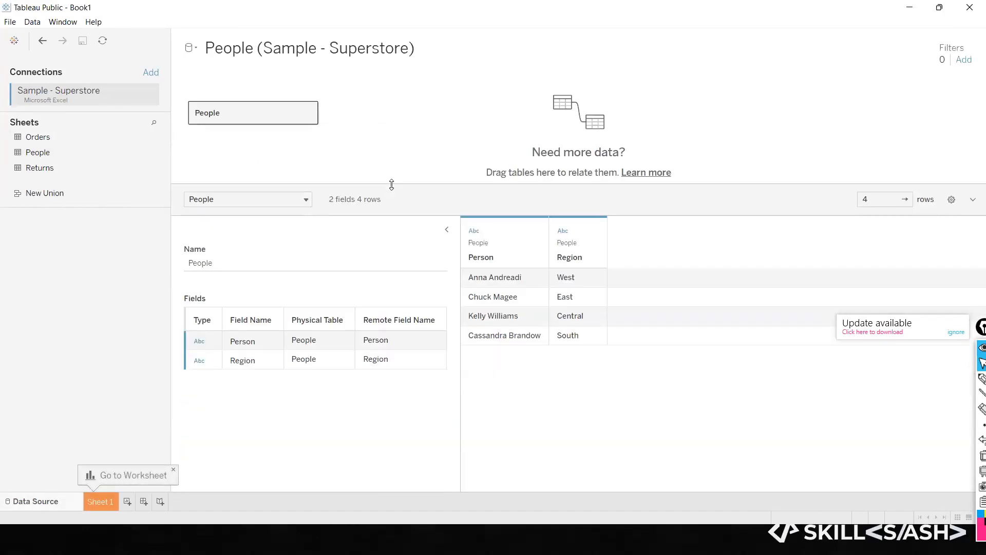
# Step: Replace the People table on the canvas with the Orders table and enlarge its data preview area
pyautogui.moveTo(272, 124); pyautogui.dragTo(24, 303)
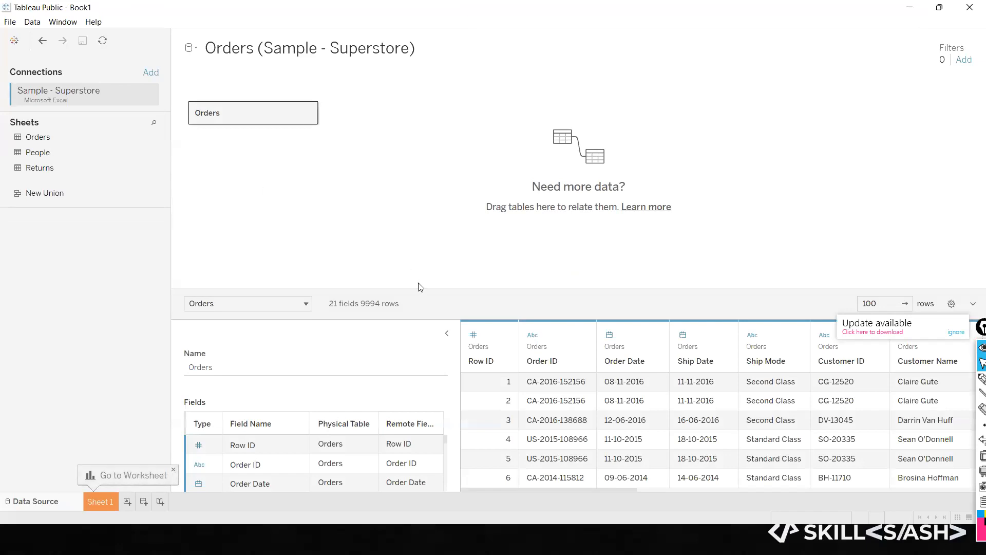
pyautogui.moveTo(421, 289); pyautogui.dragTo(419, 217)
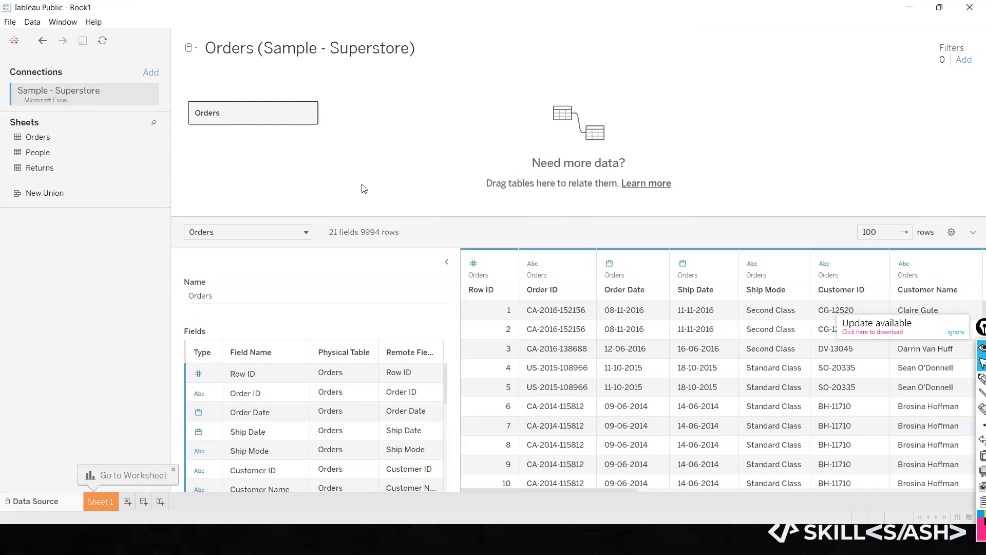
# Step: Circle the Type header in the field list, write "Data type" beside it, and clear the annotations
pyautogui.hotkey('ctrl', 'shift', '3')
pyautogui.moveTo(212, 333)
pyautogui.mouseDown()
pyautogui.moveTo(181, 355)
pyautogui.moveTo(219, 345)
pyautogui.moveTo(216, 320)
pyautogui.moveTo(222, 329)
pyautogui.moveTo(316, 311)
pyautogui.moveTo(329, 323)
pyautogui.moveTo(346, 297)
pyautogui.mouseUp()
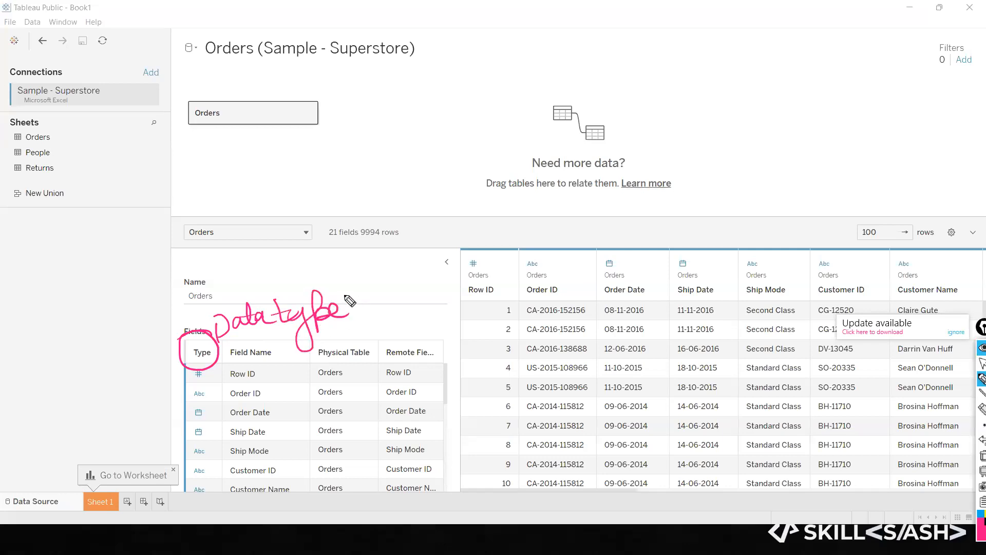
pyautogui.press('Escape')
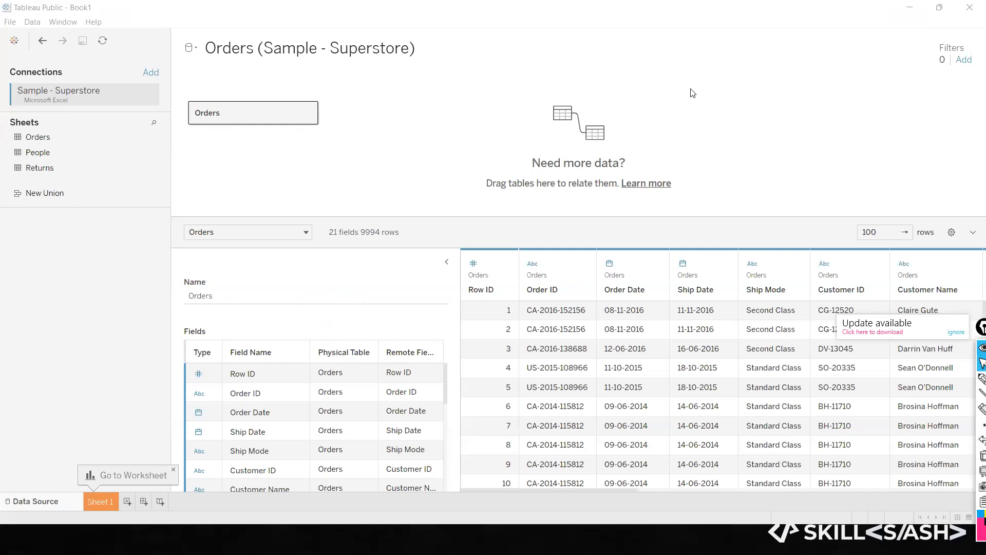
# Step: Circle the Row ID header and its type icon, and sketch a circled # symbol labelled "Num"
pyautogui.hotkey('ctrl', 'shift', '3')
pyautogui.moveTo(507, 281); pyautogui.dragTo(526, 278)
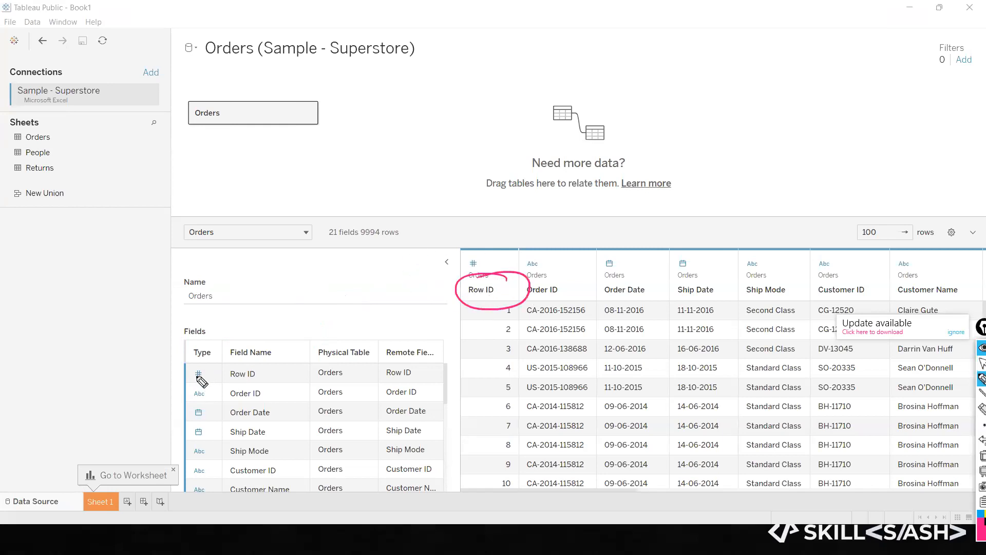
pyautogui.moveTo(200, 379)
pyautogui.mouseDown()
pyautogui.moveTo(210, 370)
pyautogui.moveTo(201, 380)
pyautogui.mouseUp()
pyautogui.moveTo(333, 260); pyautogui.dragTo(339, 296)
pyautogui.moveTo(326, 261); pyautogui.dragTo(329, 293)
pyautogui.moveTo(292, 286)
pyautogui.mouseDown()
pyautogui.moveTo(363, 270)
pyautogui.moveTo(362, 280)
pyautogui.moveTo(274, 279)
pyautogui.moveTo(379, 308)
pyautogui.moveTo(374, 260)
pyautogui.moveTo(454, 238)
pyautogui.mouseUp()
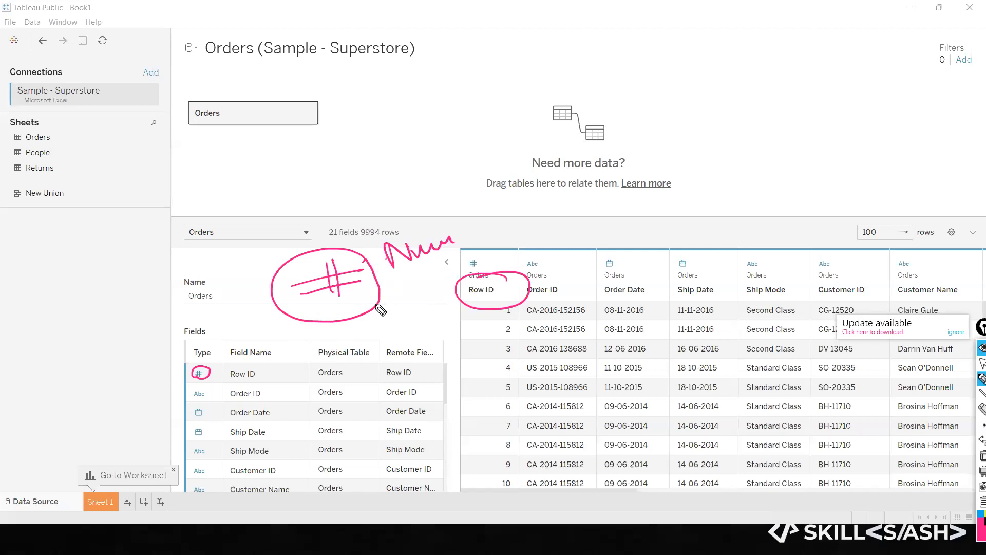
# Step: Circle the Order ID and Order Date type icons, and sketch "Abc" and a calendar symbol labelled "Date:time"
pyautogui.moveTo(208, 383); pyautogui.dragTo(215, 407)
pyautogui.moveTo(404, 300)
pyautogui.mouseDown()
pyautogui.moveTo(408, 286)
pyautogui.moveTo(412, 294)
pyautogui.moveTo(427, 282)
pyautogui.moveTo(450, 285)
pyautogui.moveTo(442, 255)
pyautogui.moveTo(465, 273)
pyautogui.mouseUp()
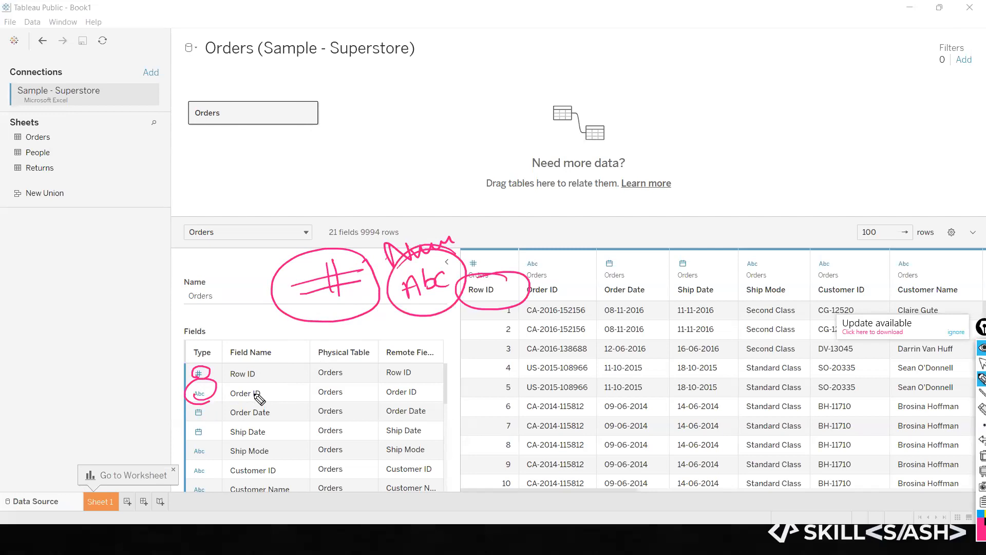
pyautogui.moveTo(195, 412)
pyautogui.mouseDown()
pyautogui.moveTo(283, 422)
pyautogui.moveTo(212, 411)
pyautogui.mouseUp()
pyautogui.moveTo(657, 162)
pyautogui.mouseDown()
pyautogui.moveTo(710, 225)
pyautogui.moveTo(645, 170)
pyautogui.mouseUp()
pyautogui.moveTo(695, 212)
pyautogui.mouseDown()
pyautogui.moveTo(700, 229)
pyautogui.moveTo(710, 212)
pyautogui.mouseUp()
pyautogui.moveTo(766, 179)
pyautogui.mouseDown()
pyautogui.moveTo(770, 200)
pyautogui.moveTo(870, 181)
pyautogui.moveTo(876, 197)
pyautogui.moveTo(928, 189)
pyautogui.mouseUp()
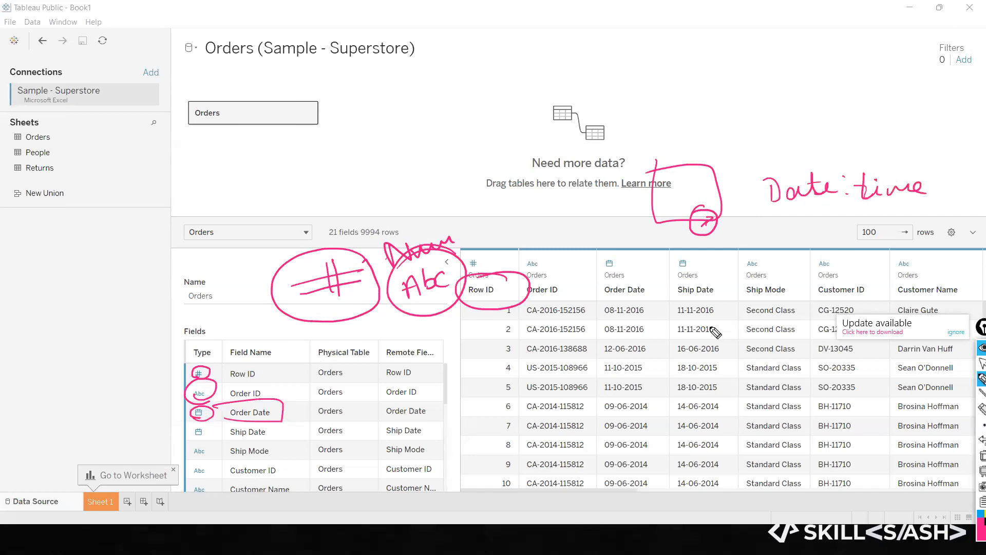
# Step: Sketch a globe symbol above the data preview and label it "Geo" for the geographic data type
pyautogui.moveTo(516, 137)
pyautogui.mouseDown()
pyautogui.moveTo(470, 167)
pyautogui.moveTo(496, 144)
pyautogui.moveTo(497, 188)
pyautogui.mouseUp()
pyautogui.moveTo(466, 165); pyautogui.dragTo(524, 152)
pyautogui.moveTo(475, 177); pyautogui.dragTo(516, 165)
pyautogui.moveTo(509, 141)
pyautogui.mouseDown()
pyautogui.moveTo(517, 179)
pyautogui.moveTo(504, 180)
pyautogui.mouseUp()
pyautogui.moveTo(471, 154)
pyautogui.mouseDown()
pyautogui.moveTo(522, 146)
pyautogui.moveTo(481, 182)
pyautogui.mouseUp()
pyautogui.moveTo(516, 161)
pyautogui.mouseDown()
pyautogui.moveTo(546, 149)
pyautogui.moveTo(541, 160)
pyautogui.mouseUp()
pyautogui.moveTo(601, 143); pyautogui.dragTo(646, 130)
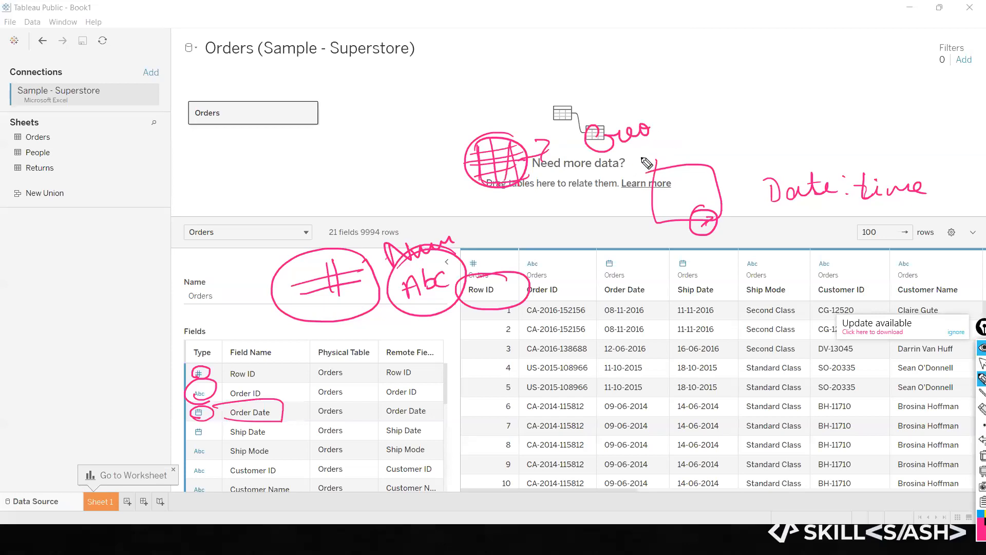
# Step: Retrace the sketched # and Abc symbols, draw a second smaller globe, and clear all annotations
pyautogui.moveTo(646, 171); pyautogui.dragTo(658, 160)
pyautogui.click(206, 372)
pyautogui.moveTo(314, 253); pyautogui.dragTo(349, 259)
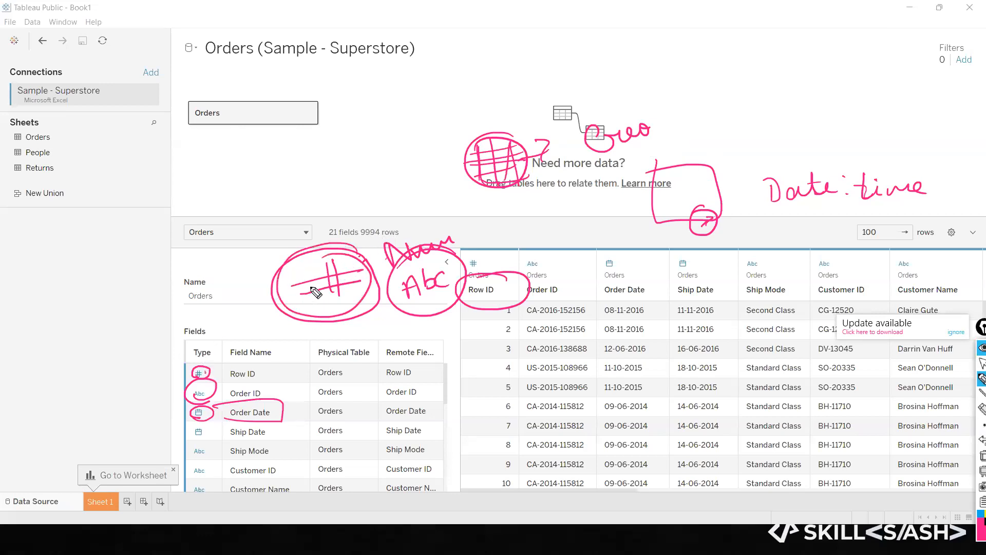
pyautogui.moveTo(365, 256)
pyautogui.mouseDown()
pyautogui.moveTo(298, 276)
pyautogui.moveTo(375, 294)
pyautogui.moveTo(365, 264)
pyautogui.moveTo(348, 261)
pyautogui.mouseUp()
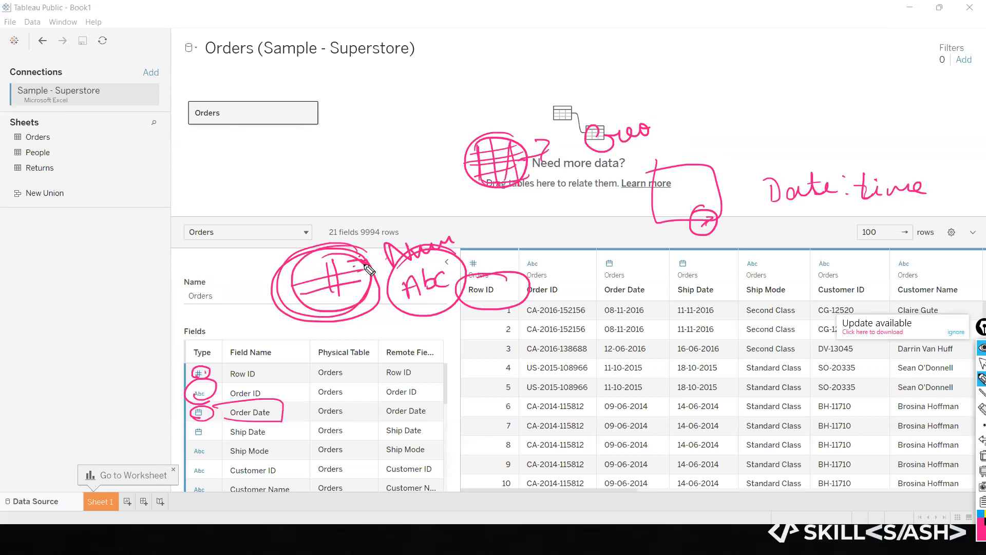
pyautogui.moveTo(411, 297)
pyautogui.mouseDown()
pyautogui.moveTo(441, 305)
pyautogui.moveTo(431, 311)
pyautogui.mouseUp()
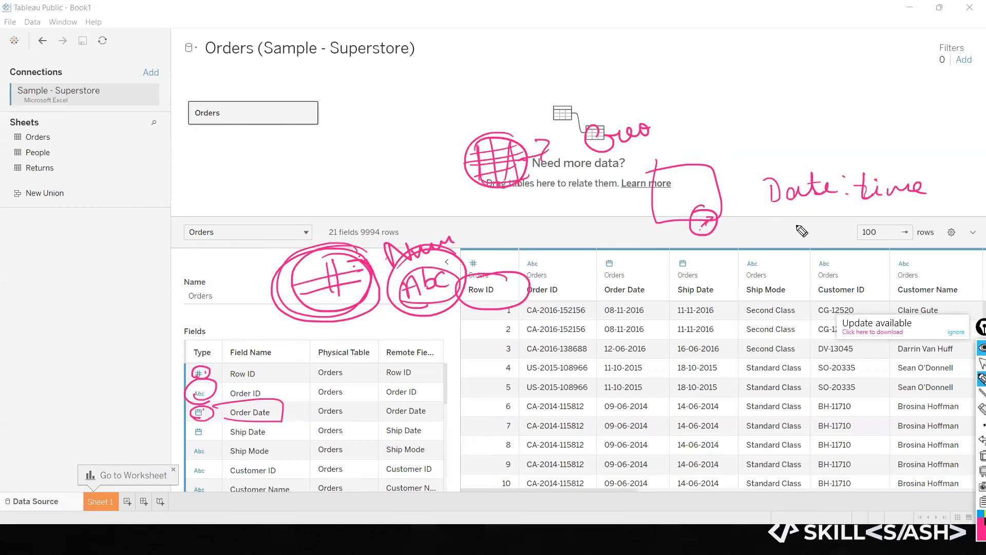
pyautogui.moveTo(574, 180)
pyautogui.mouseDown()
pyautogui.moveTo(560, 204)
pyautogui.moveTo(583, 201)
pyautogui.mouseUp()
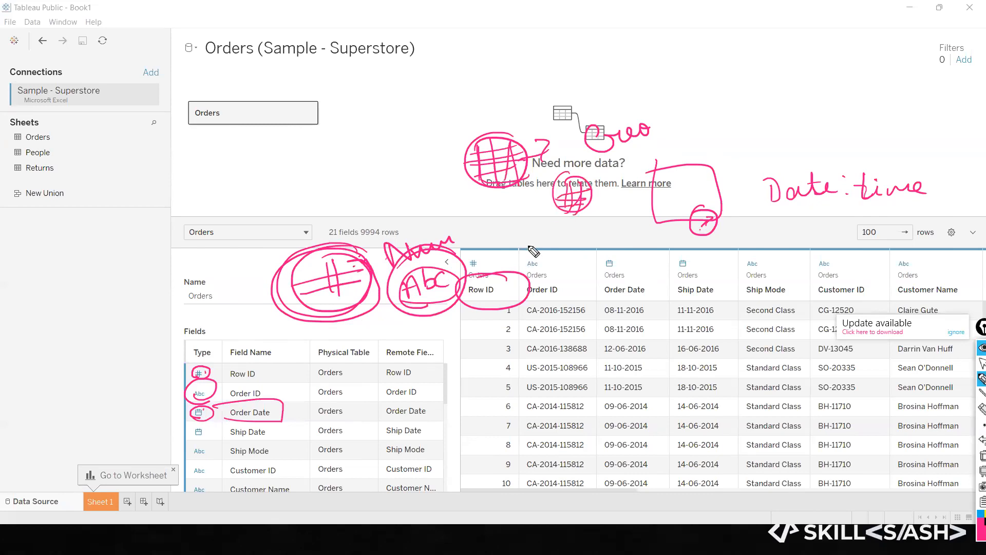
pyautogui.press('Escape')
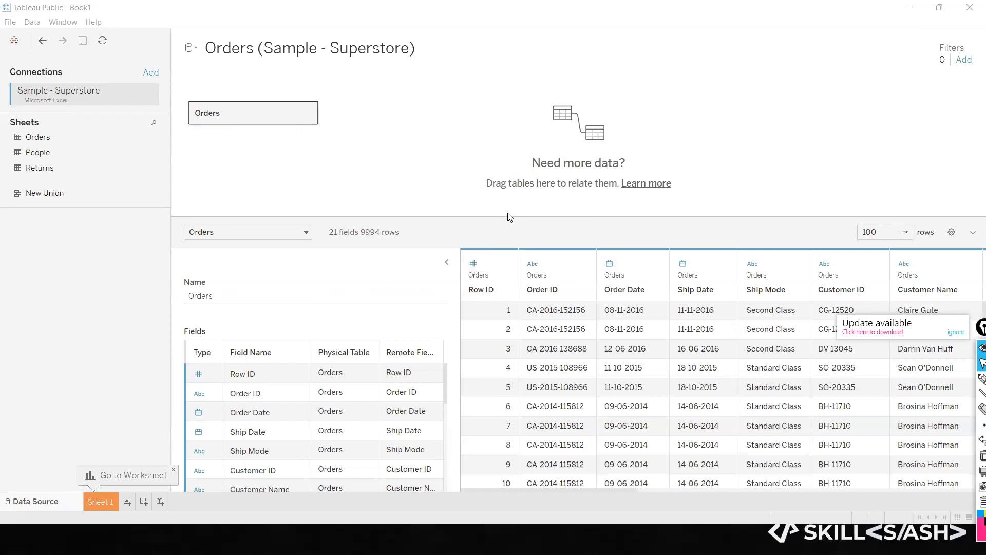
# Step: Enlarge the Orders field list and data preview further to show more fields and rows
pyautogui.moveTo(510, 216); pyautogui.dragTo(509, 175)
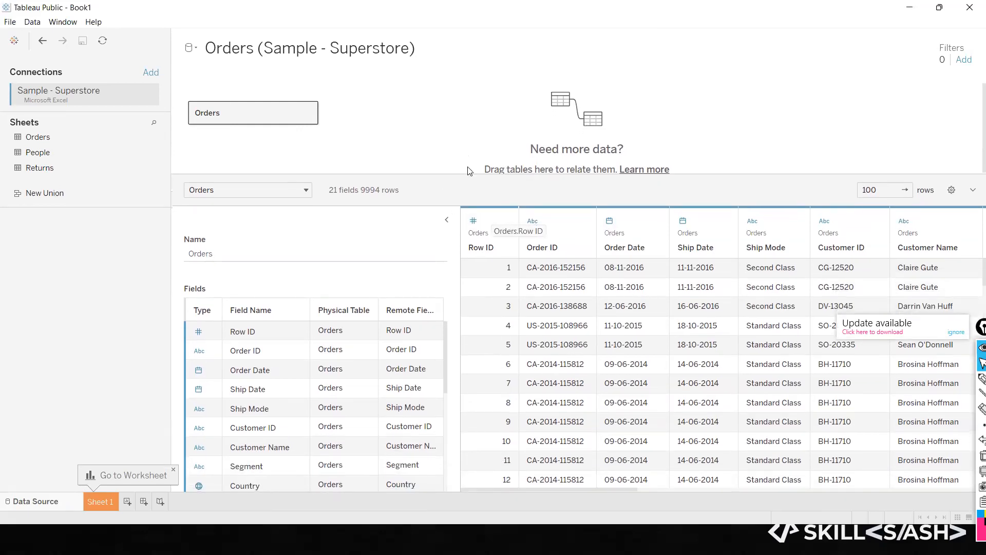
pyautogui.moveTo(467, 174); pyautogui.dragTo(462, 127)
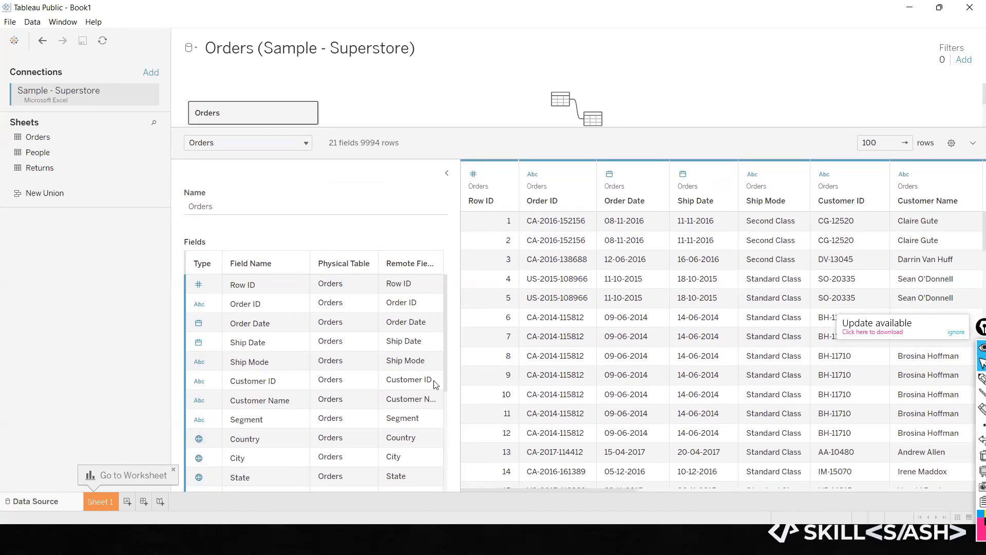
# Step: Review the rest of the Orders field list and shrink the data preview to restore the relationship canvas
pyautogui.moveTo(446, 384); pyautogui.dragTo(449, 489)
pyautogui.scroll(5, 441, 336)
pyautogui.moveTo(475, 128); pyautogui.dragTo(494, 253)
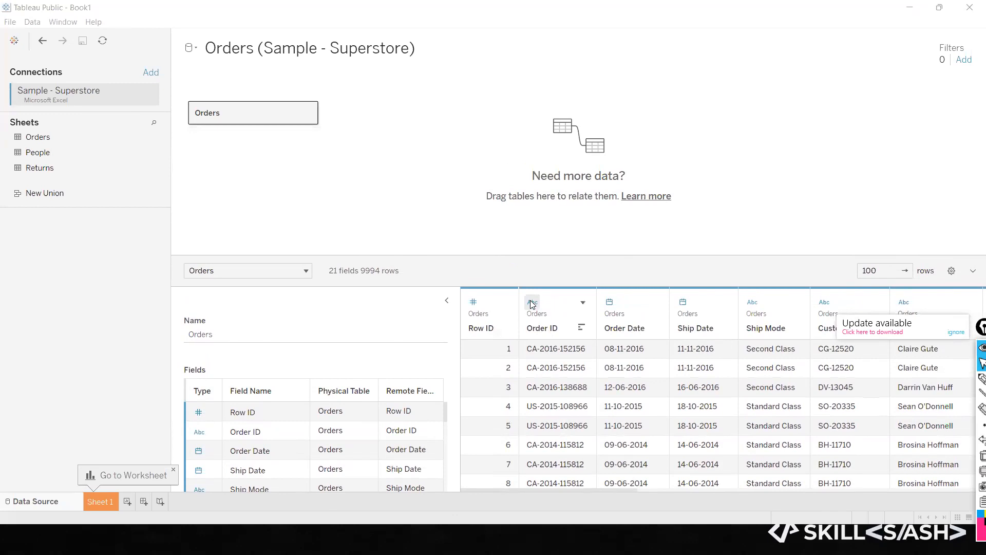
# Step: Examine the Order ID column's field options and the data types it can be assigned
pyautogui.click(583, 303)
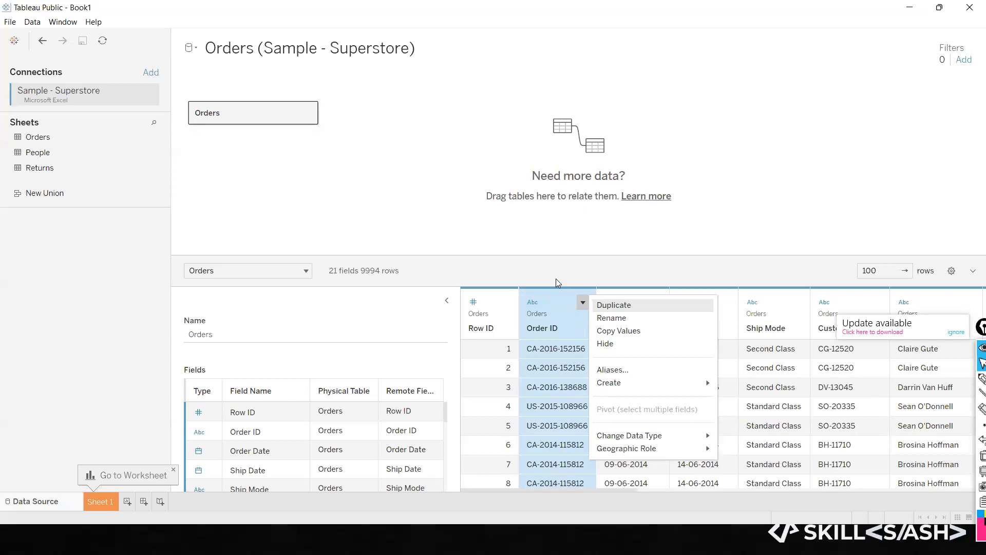
pyautogui.click(545, 293)
pyautogui.click(533, 303)
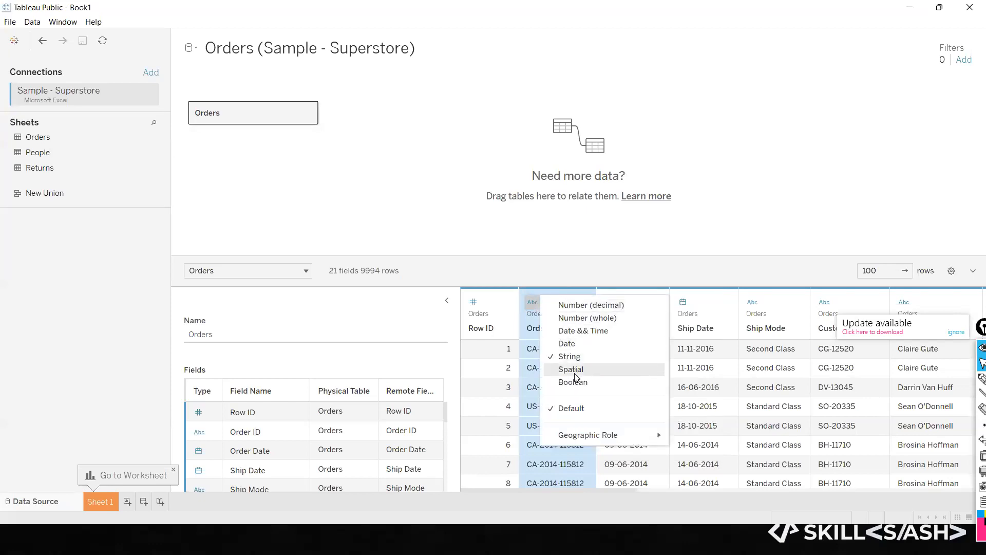
pyautogui.click(591, 183)
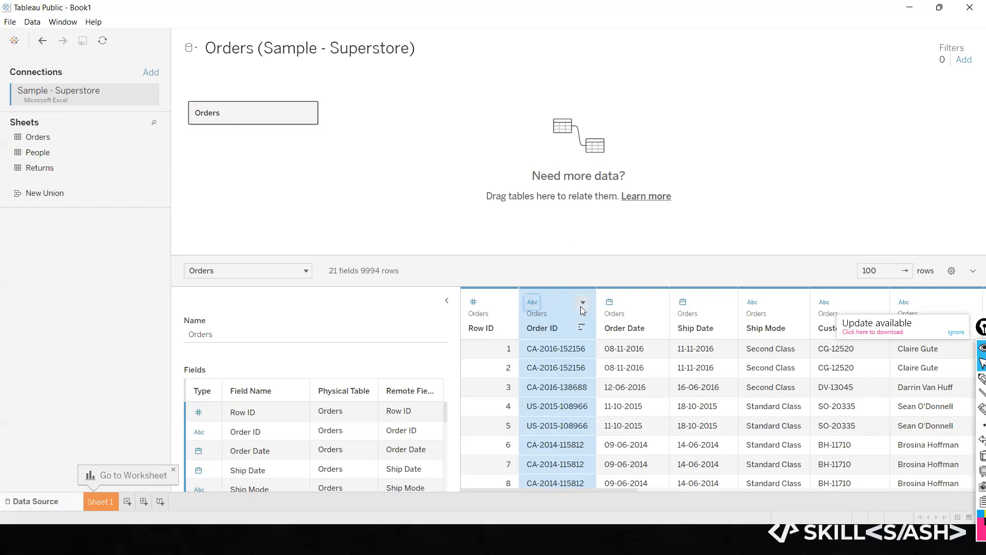
pyautogui.click(504, 324)
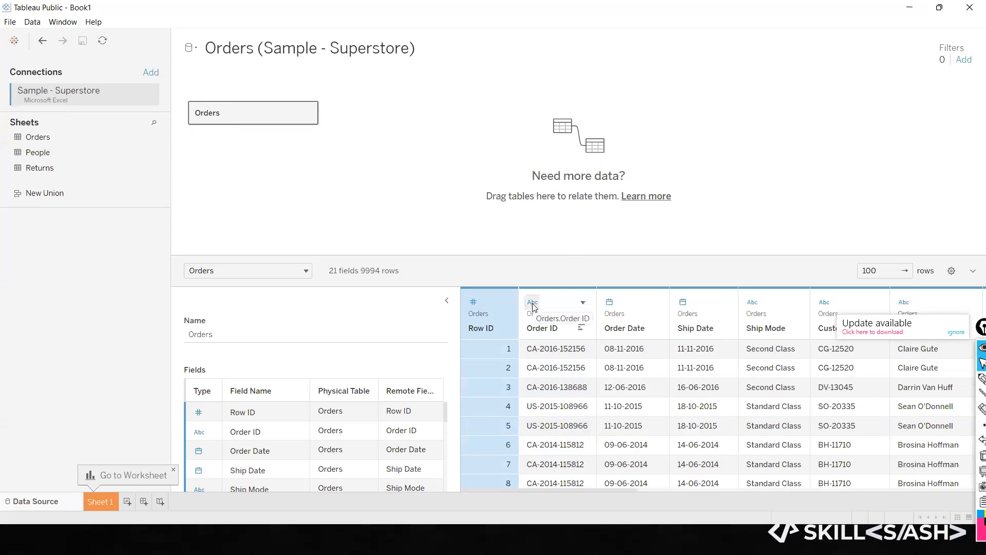
pyautogui.click(533, 305)
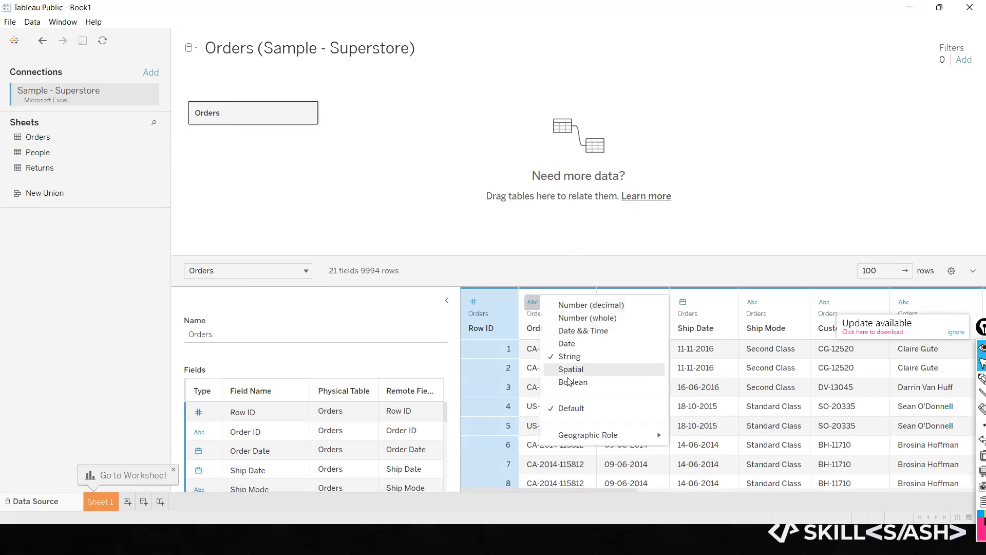
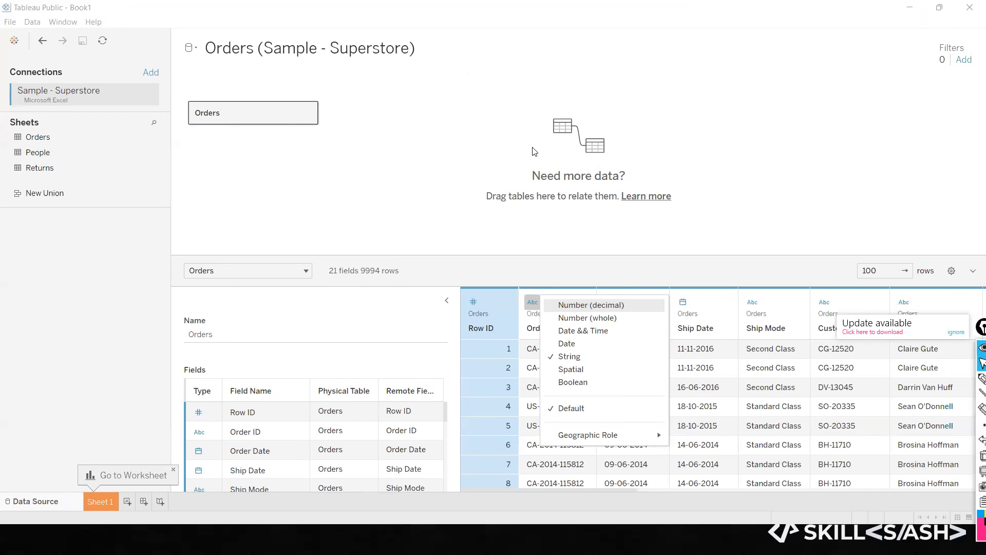
pyautogui.click(581, 215)
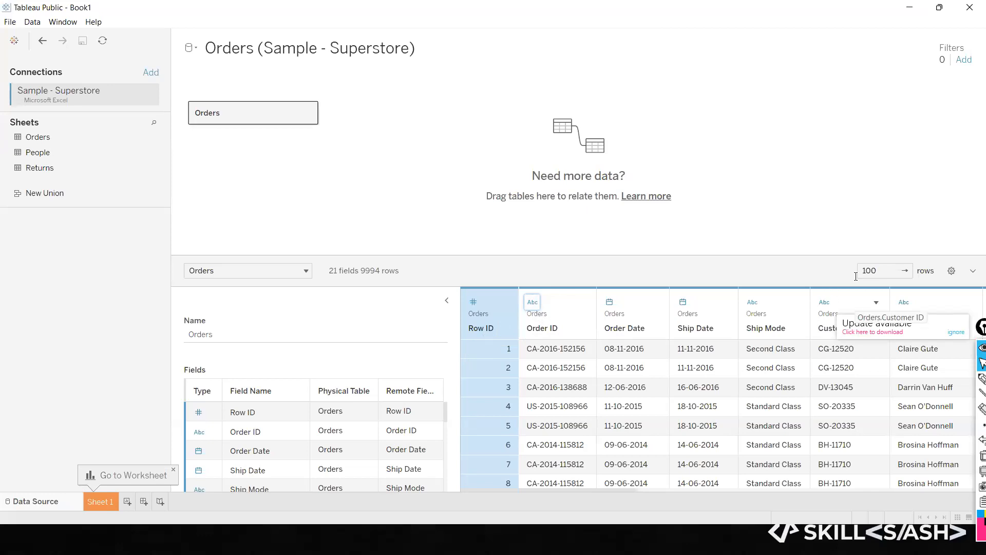
# Step: Set the Orders data preview to show 9994 rows
pyautogui.click(885, 268)
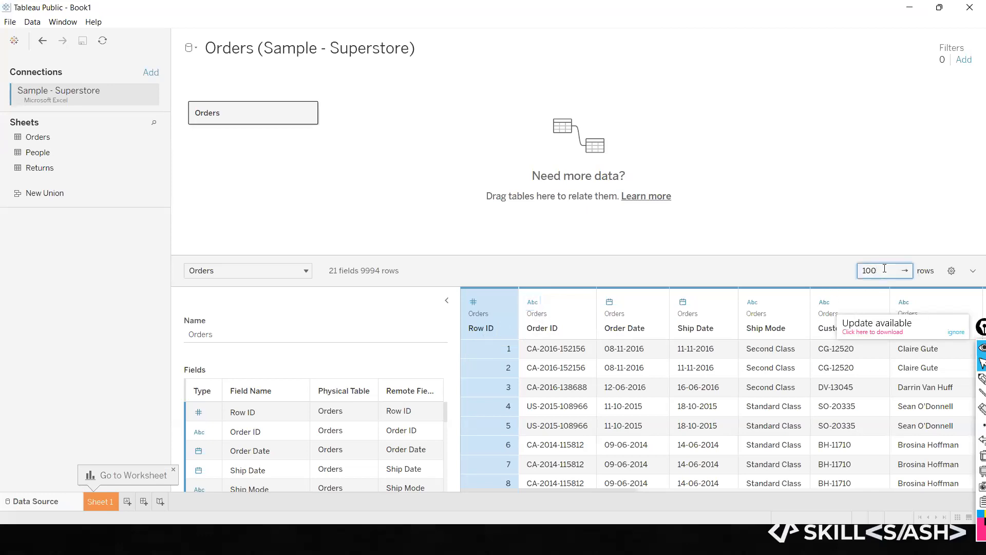
pyautogui.press('BackSpace')
pyautogui.press('BackSpace')
pyautogui.write('999')
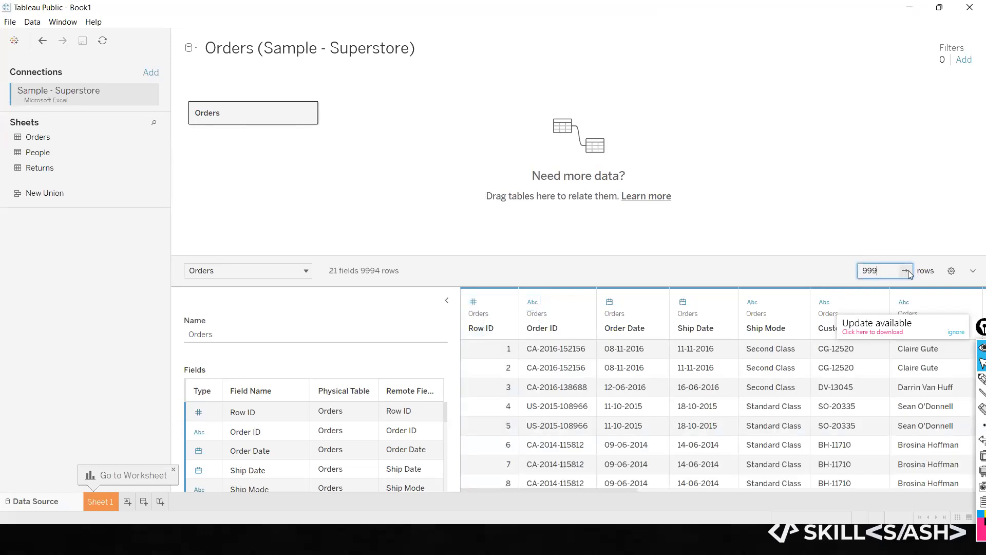
pyautogui.click(907, 271)
pyautogui.click(887, 271)
pyautogui.write('999')
pyautogui.click(908, 271)
pyautogui.hotkey('alt', 'Tab')
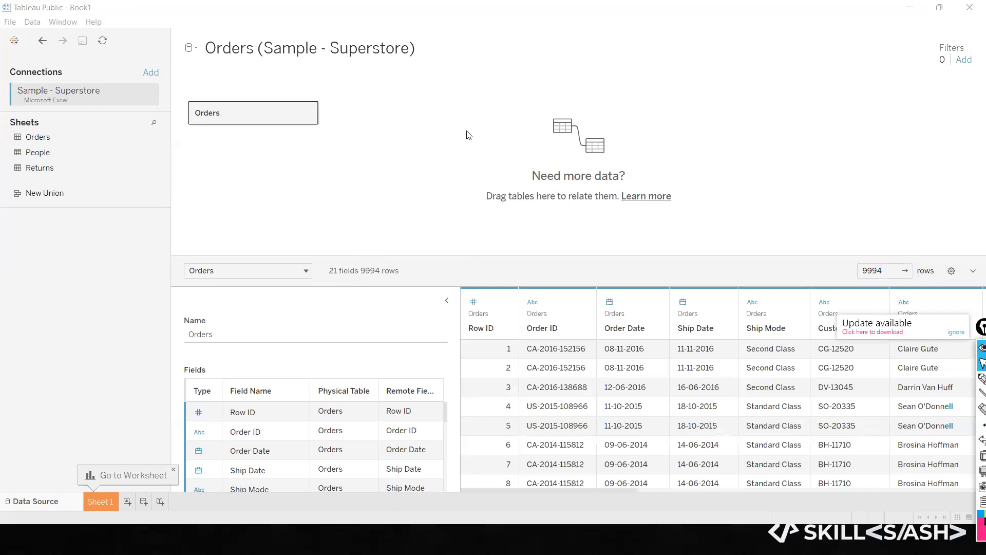
# Step: Look over the preview's list of logical tables and the Sheet 1 worksheet, and return to the data source page
pyautogui.click(310, 275)
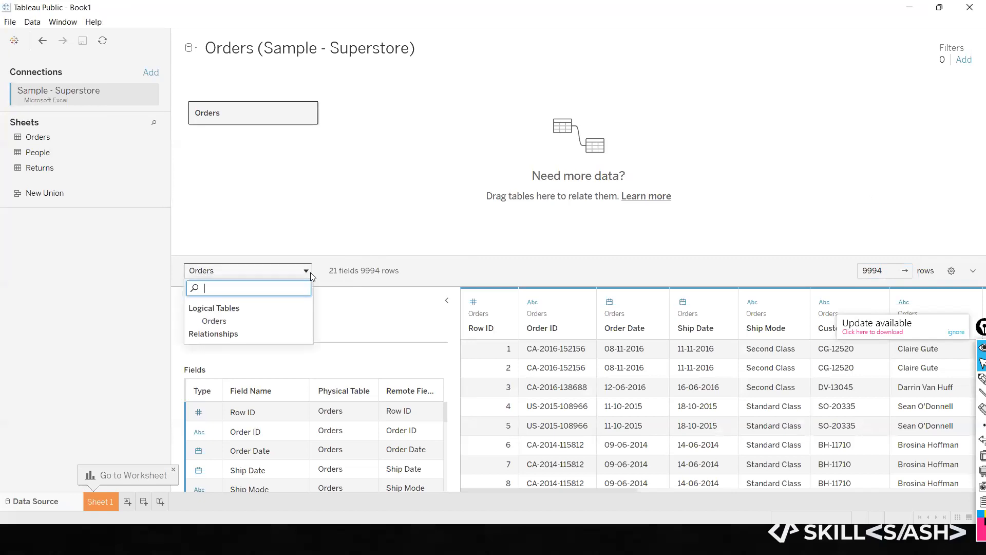
pyautogui.click(439, 196)
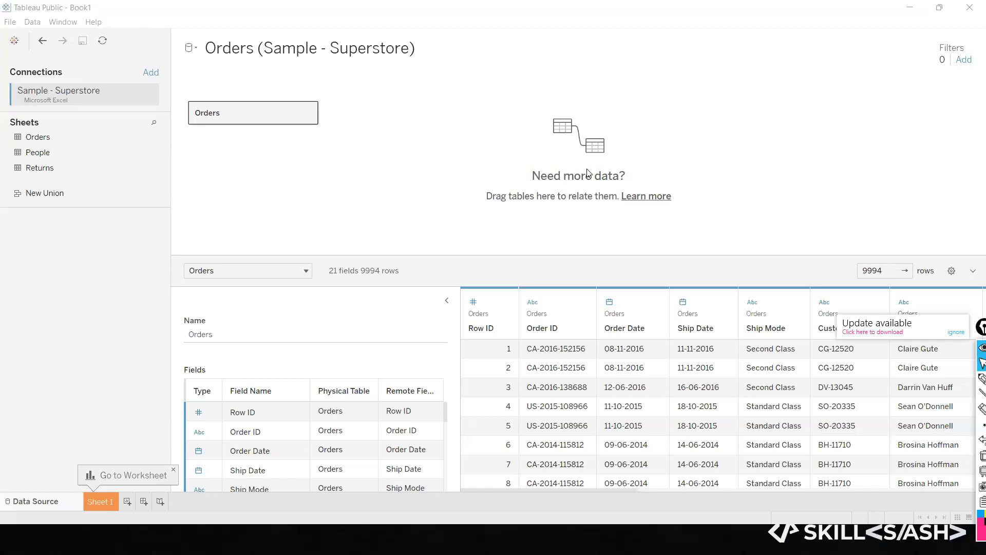
pyautogui.click(95, 502)
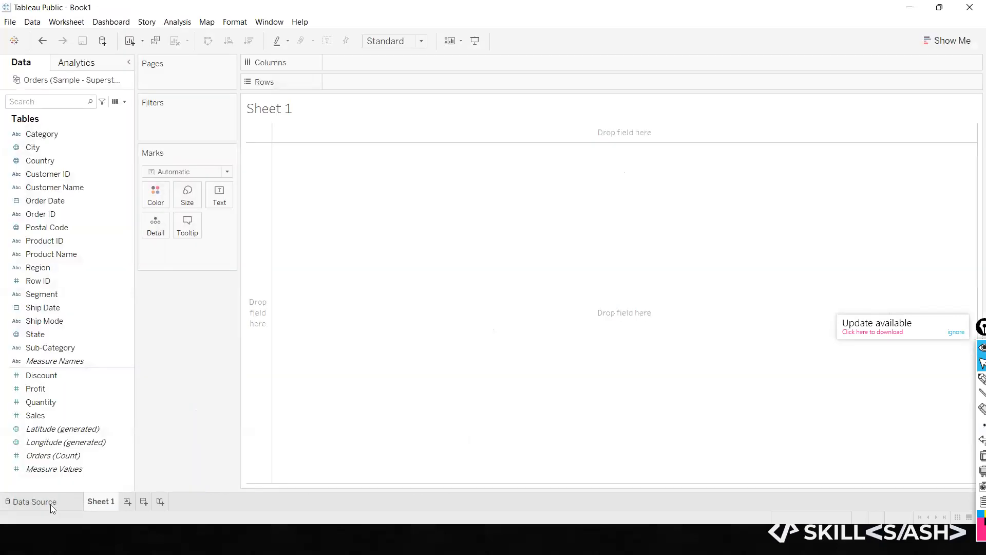
pyautogui.click(51, 504)
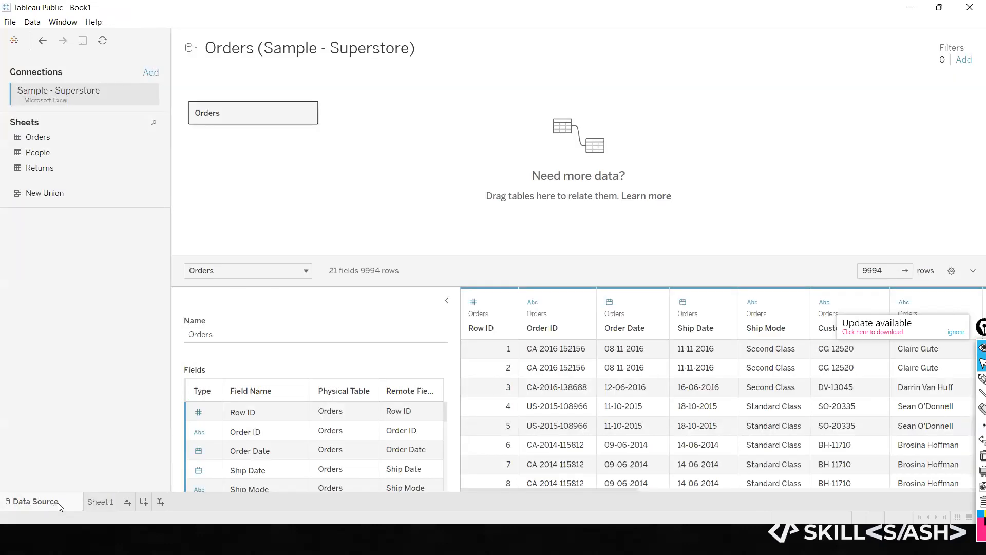
# Step: Open the Sheet 1 worksheet and rename it Chart 1
pyautogui.click(101, 503)
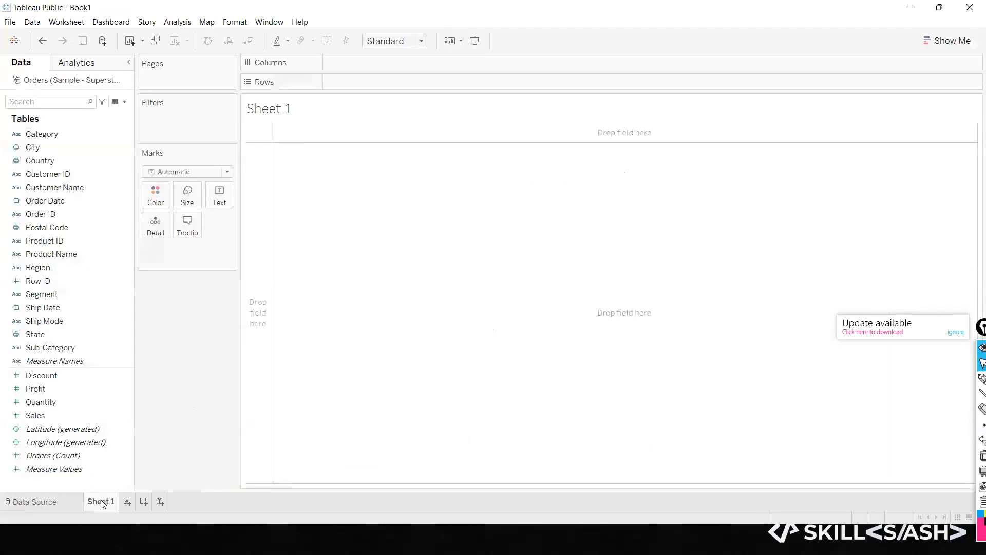
pyautogui.doubleClick(102, 501)
pyautogui.doubleClick(102, 501)
pyautogui.press('BackSpace')
pyautogui.press('Return')
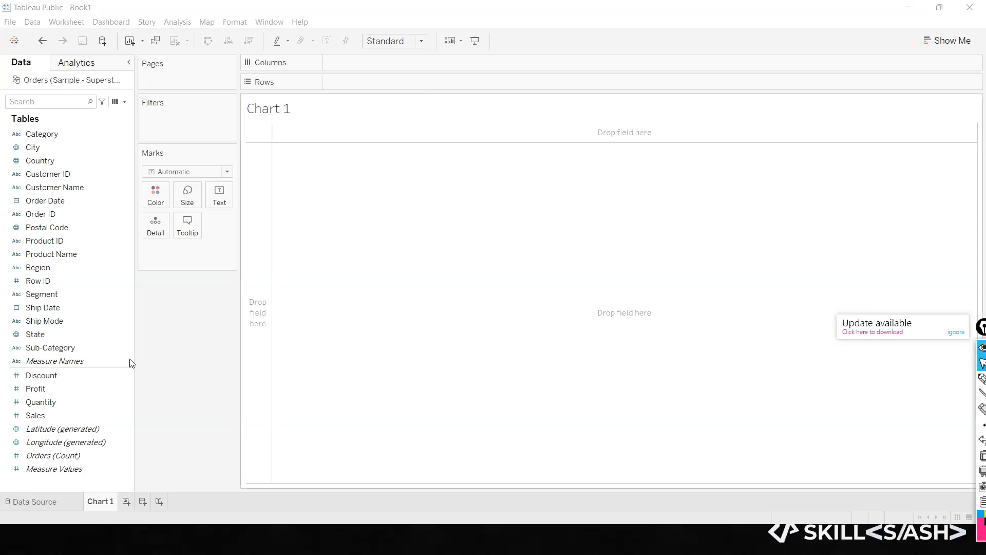
# Step: Select the Discount field and switch to the running PowerPoint slide show of the Tableau workshop
pyautogui.click(103, 377)
pyautogui.click(82, 177)
pyautogui.hotkey('alt', 'Tab')
pyautogui.hotkey('alt', 'Tab')
pyautogui.hotkey('alt', 'Tab')
pyautogui.hotkey('alt', 'Tab')
pyautogui.hotkey('alt', 'Tab')
pyautogui.hotkey('alt', 'Tab')
pyautogui.hotkey('alt', 'Tab')
pyautogui.hotkey('alt', 'Tab')
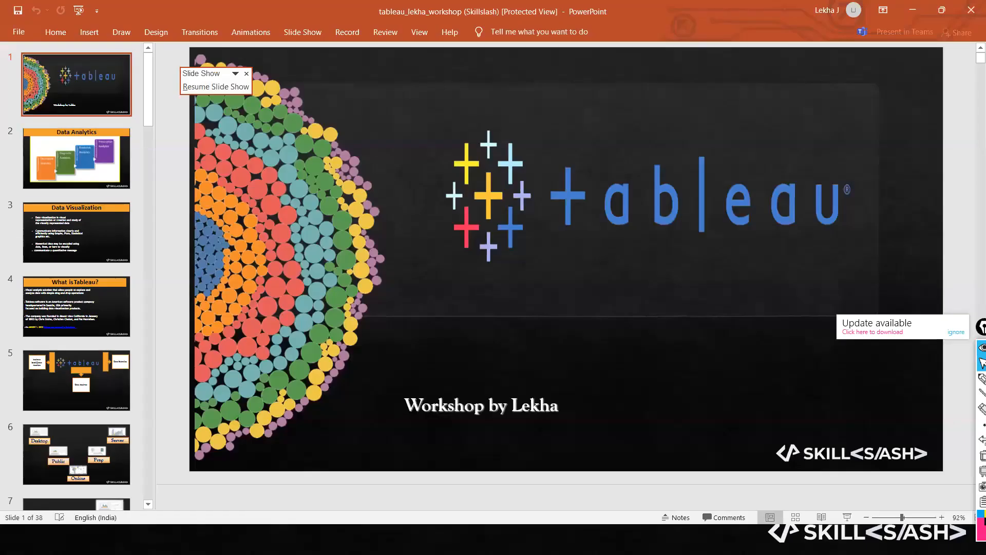
pyautogui.hotkey('alt', 'Tab')
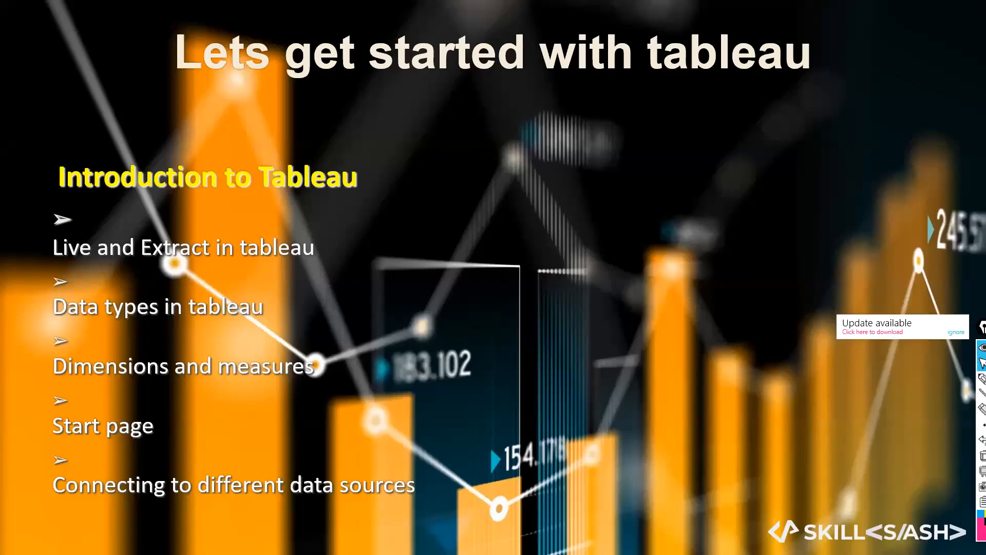
# Step: Advance the presentation past the Live and Tableau data types slides to the Dimensions slide
pyautogui.press('Right')
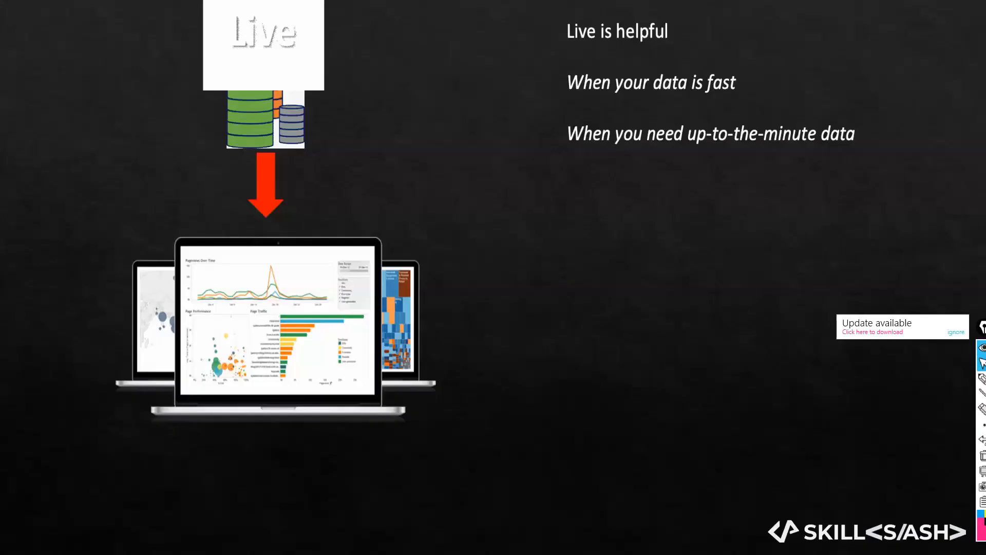
pyautogui.press('Right')
pyautogui.press('Right')
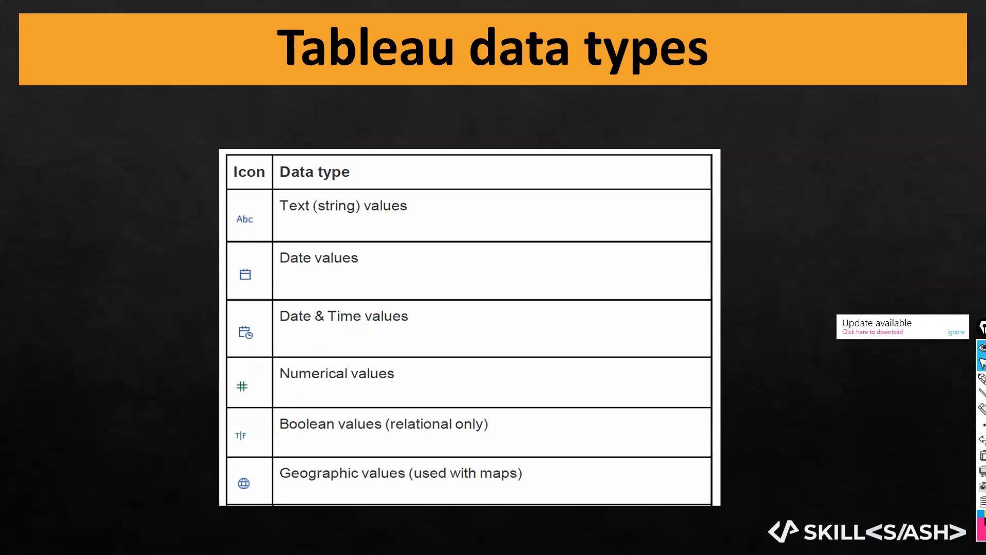
pyautogui.press('Right')
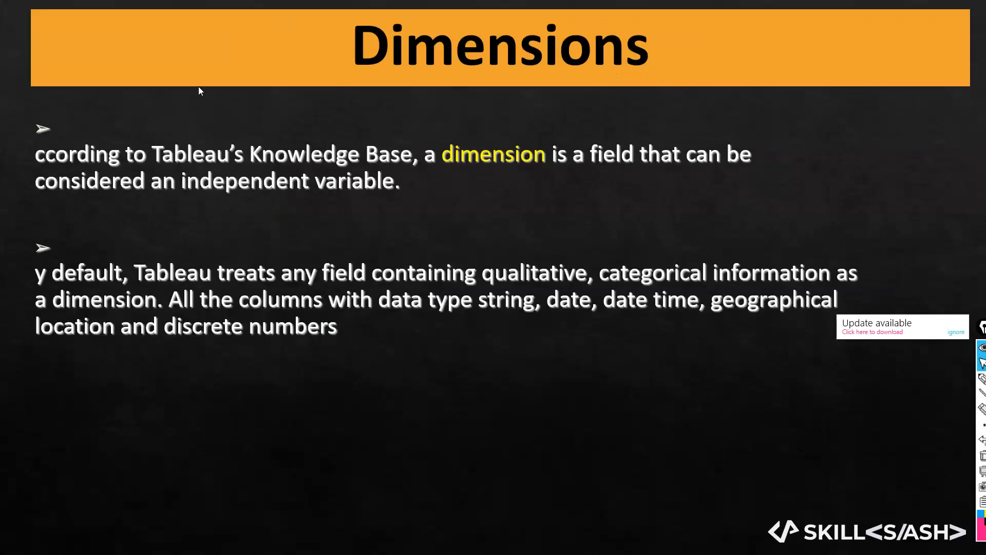
# Step: Switch back to the Chart 1 worksheet in Tableau Public
pyautogui.hotkey('alt', 'Tab')
pyautogui.hotkey('alt', 'Tab')
pyautogui.hotkey('alt', 'Tab')
pyautogui.hotkey('alt', 'Tab')
pyautogui.hotkey('alt', 'shift', 'Tab')
pyautogui.hotkey('alt', 'Tab')
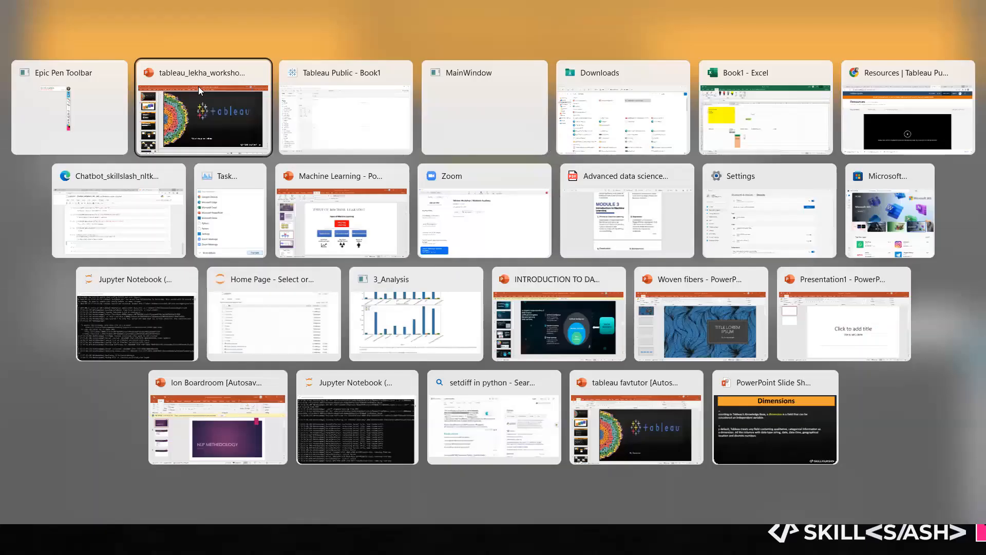
pyautogui.hotkey('alt', 'Tab')
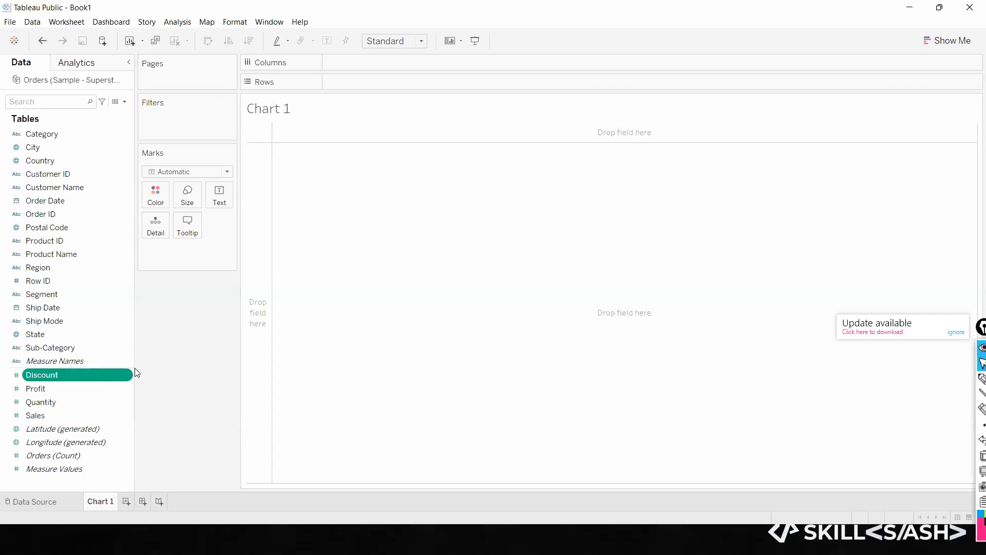
# Step: With the pen, mark the divider above Discount and bracket the field groups above and below it
pyautogui.hotkey('ctrl', 'shift', '3')
pyautogui.moveTo(127, 368); pyautogui.dragTo(145, 366)
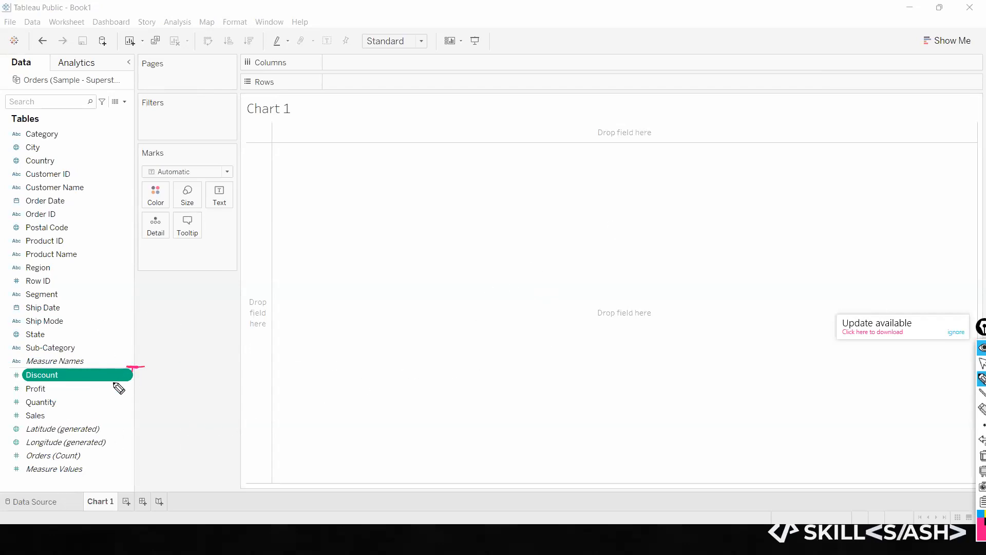
pyautogui.moveTo(84, 166)
pyautogui.mouseDown()
pyautogui.moveTo(77, 145)
pyautogui.moveTo(126, 358)
pyautogui.moveTo(96, 364)
pyautogui.mouseUp()
pyautogui.moveTo(104, 406); pyautogui.dragTo(97, 468)
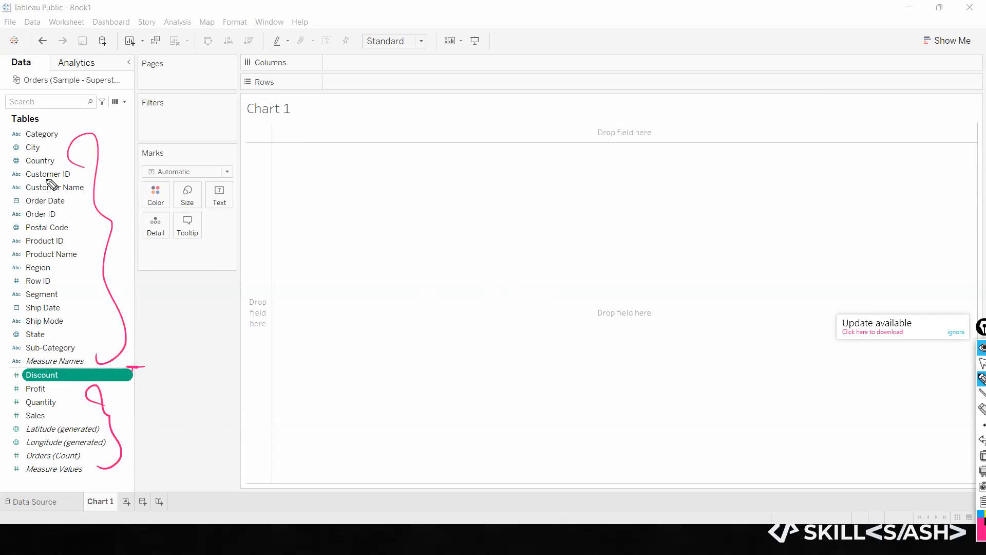
# Step: Tick the first dimension fields, circle the measures group with its generated fields, and mark Profit, Quantity and Sales
pyautogui.moveTo(58, 137)
pyautogui.mouseDown()
pyautogui.moveTo(104, 115)
pyautogui.moveTo(42, 150)
pyautogui.moveTo(57, 163)
pyautogui.mouseUp()
pyautogui.moveTo(9, 376)
pyautogui.mouseDown()
pyautogui.moveTo(48, 489)
pyautogui.moveTo(145, 432)
pyautogui.moveTo(80, 369)
pyautogui.mouseUp()
pyautogui.moveTo(22, 436)
pyautogui.mouseDown()
pyautogui.moveTo(119, 431)
pyautogui.moveTo(8, 435)
pyautogui.moveTo(51, 452)
pyautogui.moveTo(31, 437)
pyautogui.moveTo(5, 445)
pyautogui.moveTo(43, 481)
pyautogui.mouseUp()
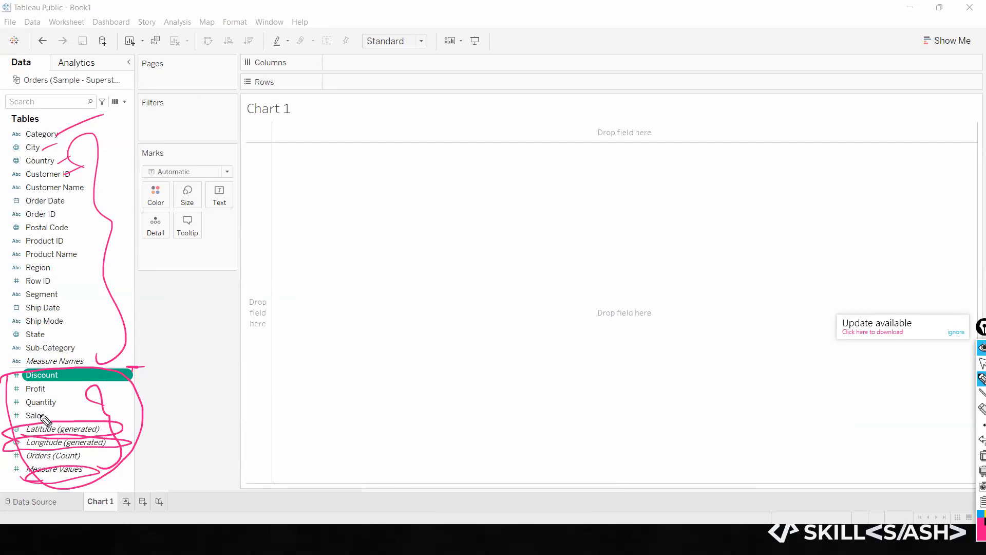
pyautogui.moveTo(62, 404)
pyautogui.mouseDown()
pyautogui.moveTo(75, 398)
pyautogui.moveTo(77, 408)
pyautogui.mouseUp()
pyautogui.click(94, 232)
pyautogui.click(100, 414)
pyautogui.click(95, 287)
# Step: Handwrite "Dimensions → Cat → Blue" beside the upper field group and "Measures →" below it
pyautogui.moveTo(82, 267)
pyautogui.mouseDown()
pyautogui.moveTo(88, 288)
pyautogui.moveTo(170, 255)
pyautogui.moveTo(194, 249)
pyautogui.moveTo(205, 260)
pyautogui.moveTo(270, 236)
pyautogui.moveTo(265, 254)
pyautogui.mouseUp()
pyautogui.moveTo(310, 216)
pyautogui.mouseDown()
pyautogui.moveTo(295, 227)
pyautogui.moveTo(348, 227)
pyautogui.moveTo(346, 212)
pyautogui.mouseUp()
pyautogui.moveTo(289, 247)
pyautogui.mouseDown()
pyautogui.moveTo(353, 239)
pyautogui.moveTo(390, 207)
pyautogui.moveTo(391, 222)
pyautogui.mouseUp()
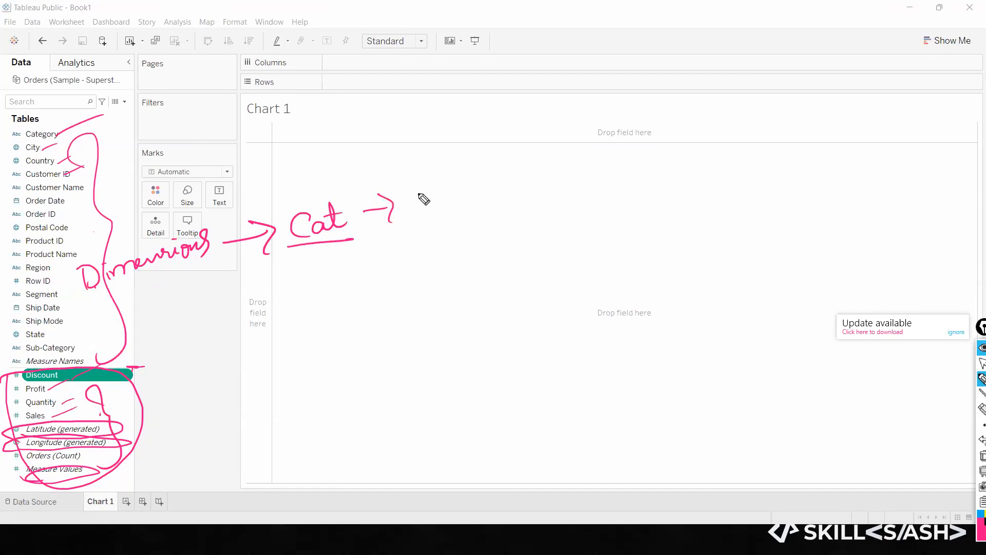
pyautogui.moveTo(418, 192)
pyautogui.mouseDown()
pyautogui.moveTo(423, 180)
pyautogui.moveTo(489, 188)
pyautogui.mouseUp()
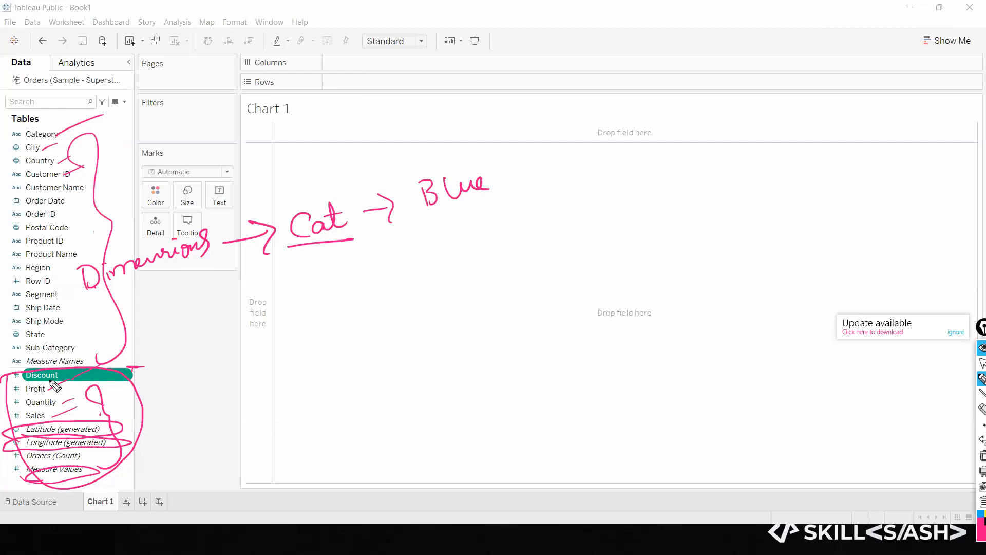
pyautogui.moveTo(168, 339)
pyautogui.mouseDown()
pyautogui.moveTo(172, 324)
pyautogui.moveTo(205, 329)
pyautogui.moveTo(290, 278)
pyautogui.moveTo(363, 262)
pyautogui.mouseUp()
pyautogui.moveTo(343, 255); pyautogui.dragTo(361, 284)
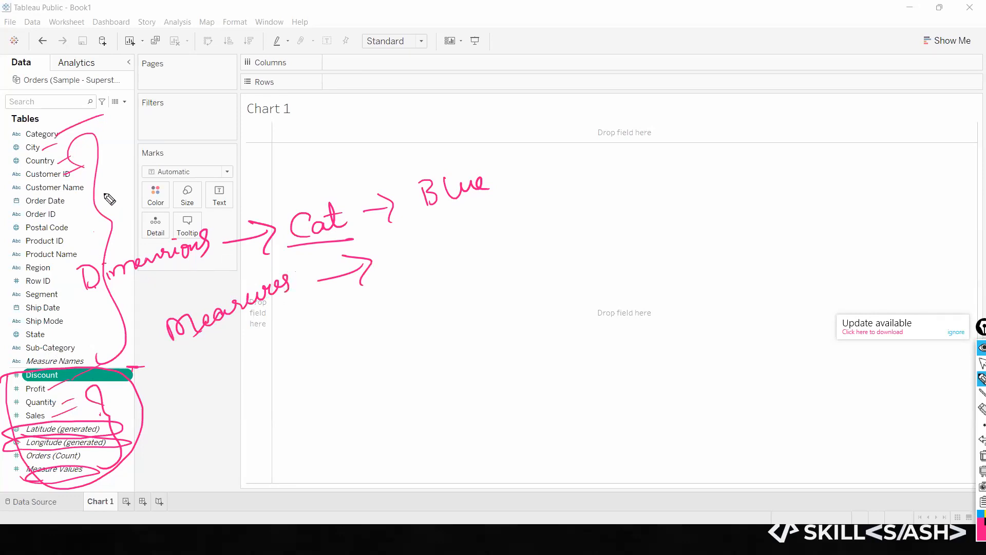
# Step: Double-underline the handwritten words Dimensions and Measures, and clear all annotations
pyautogui.moveTo(86, 287); pyautogui.dragTo(201, 264)
pyautogui.moveTo(116, 286); pyautogui.dragTo(175, 276)
pyautogui.moveTo(165, 347); pyautogui.dragTo(302, 315)
pyautogui.moveTo(198, 343); pyautogui.dragTo(277, 331)
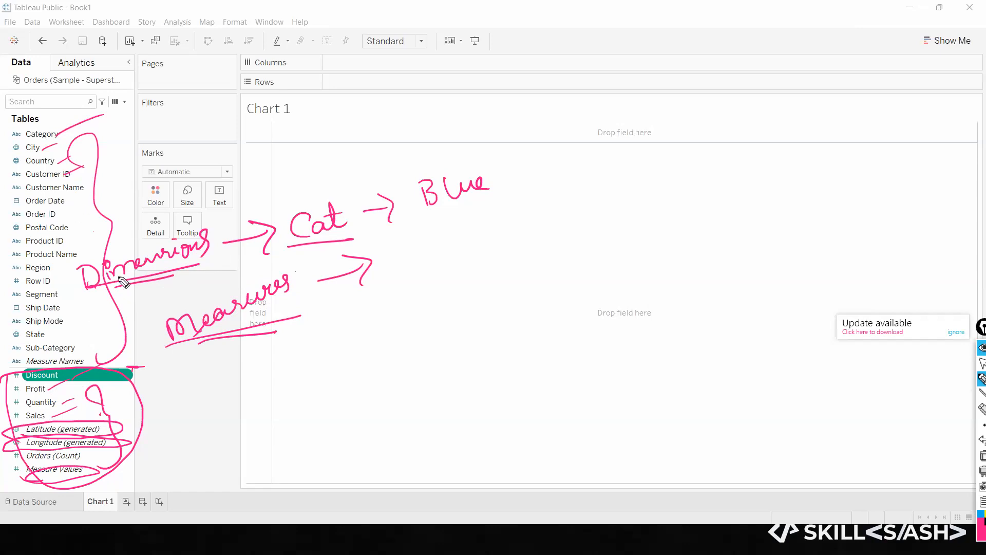
pyautogui.press('Escape')
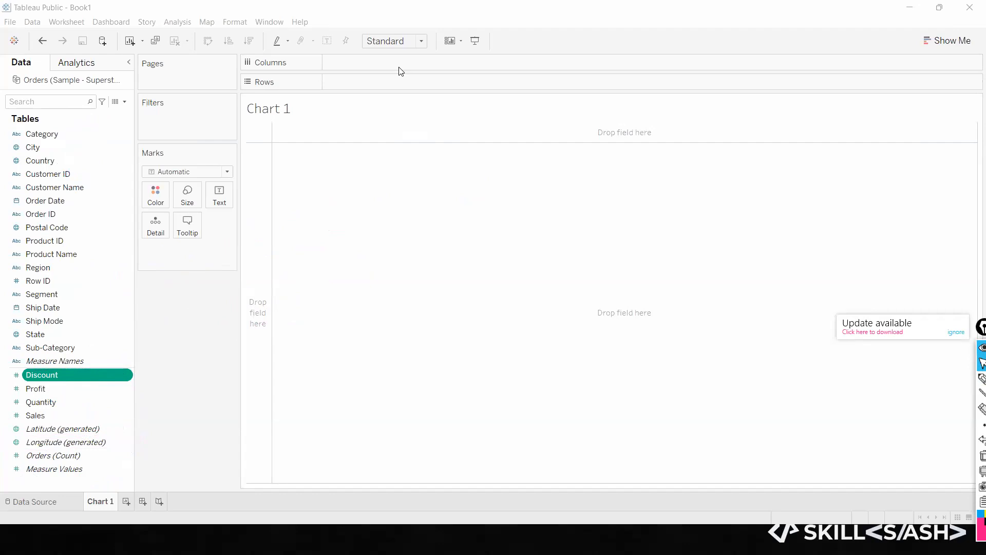
# Step: Change the Row ID field's data type to String and return it to Number (decimal)
pyautogui.click(16, 280)
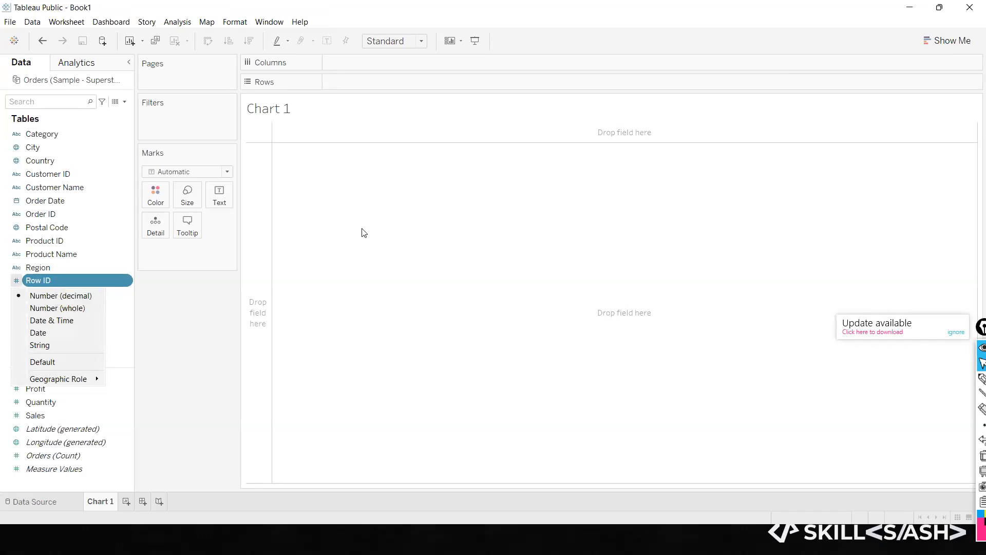
pyautogui.click(193, 360)
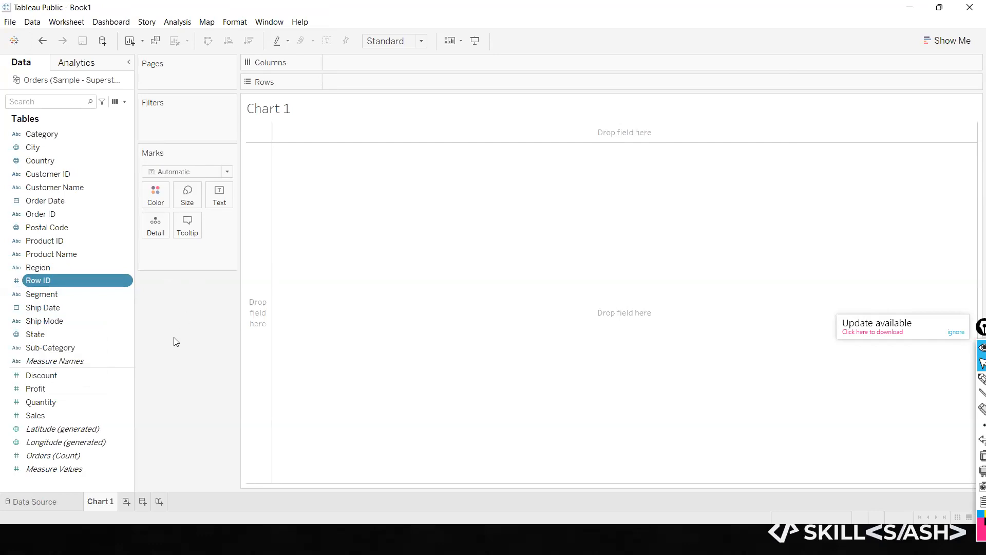
pyautogui.click(17, 282)
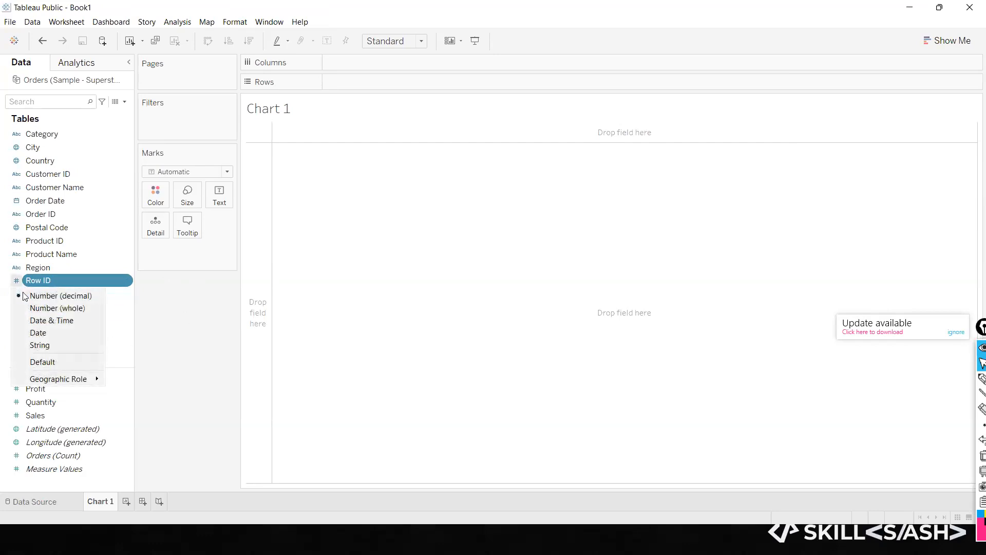
pyautogui.click(37, 347)
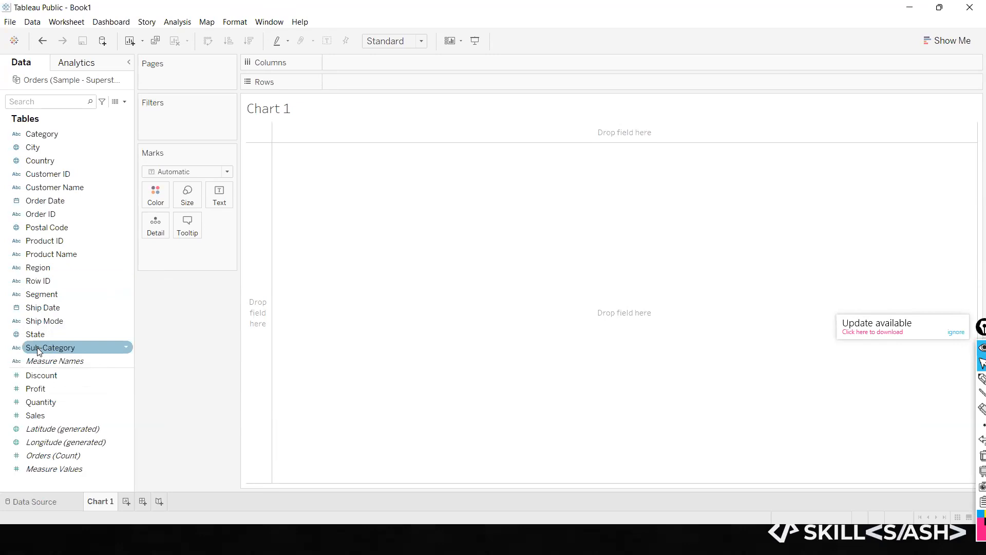
pyautogui.click(16, 283)
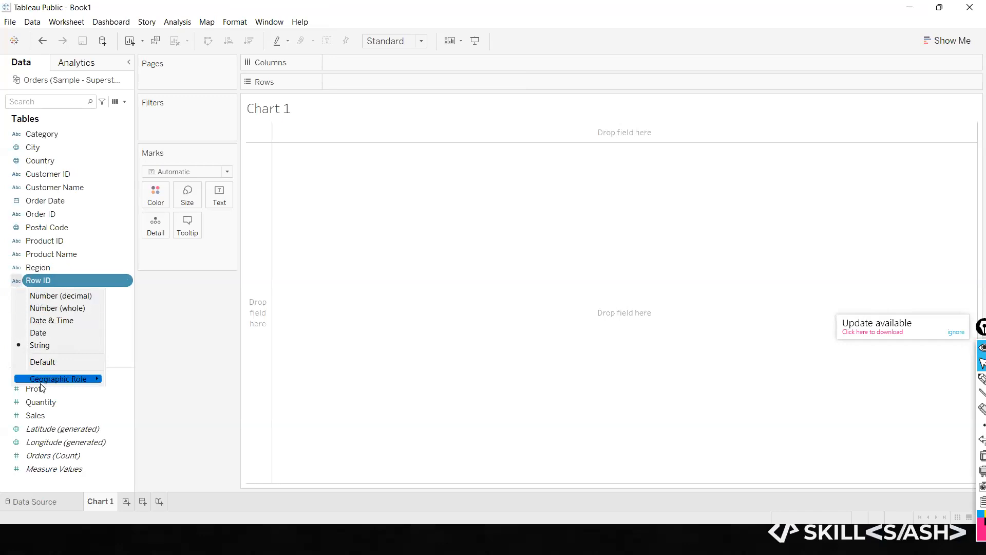
pyautogui.click(59, 297)
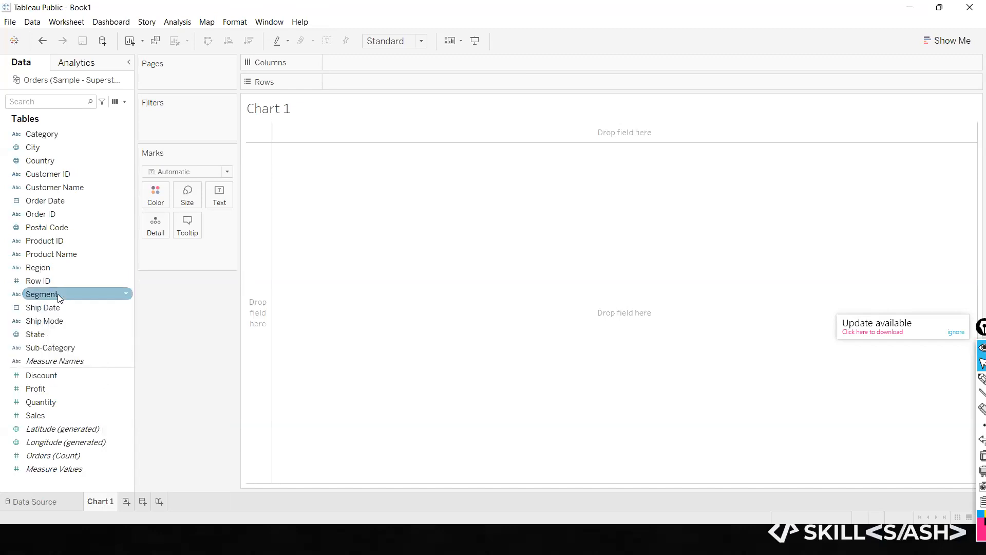
# Step: Review the Row ID field's available options and its list of data types, leaving both without a change
pyautogui.click(127, 282)
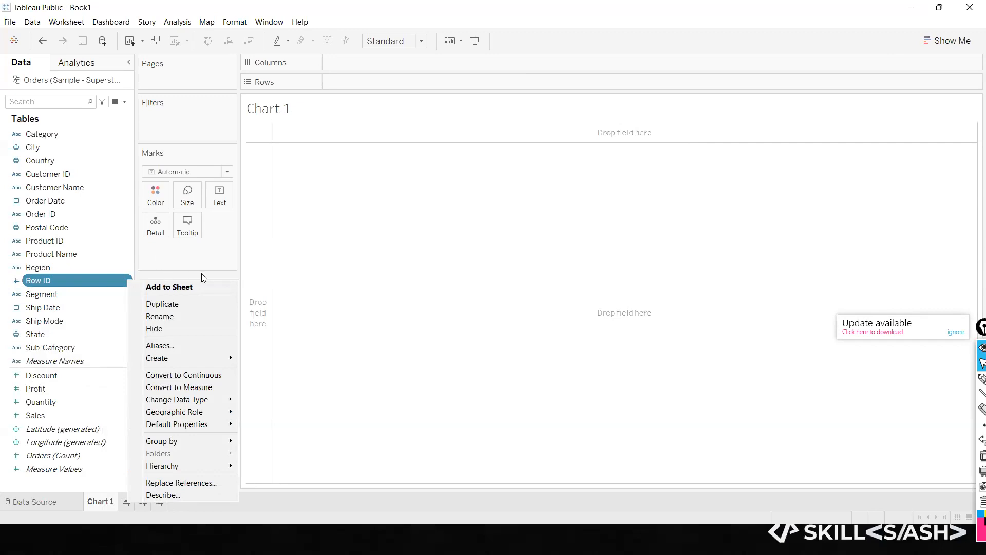
pyautogui.click(257, 275)
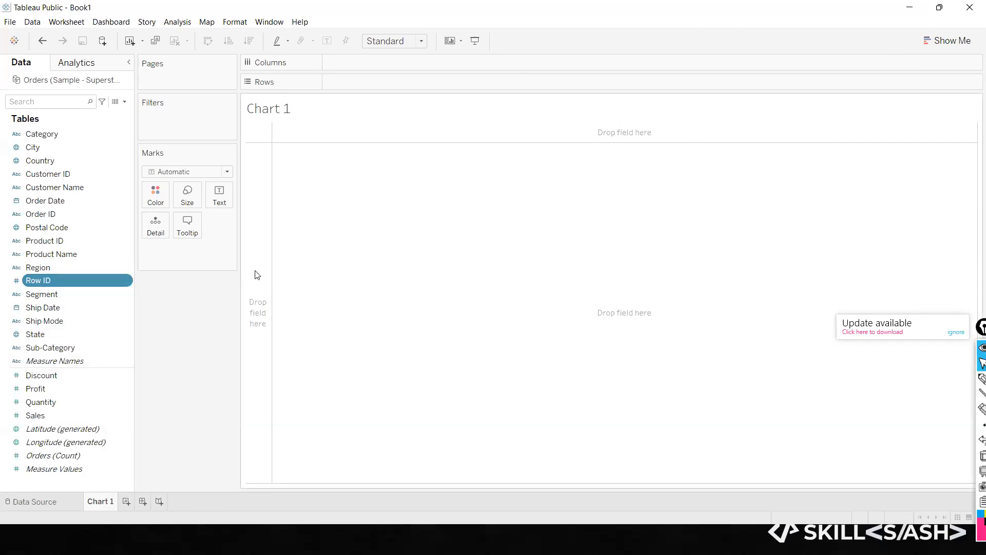
pyautogui.click(17, 281)
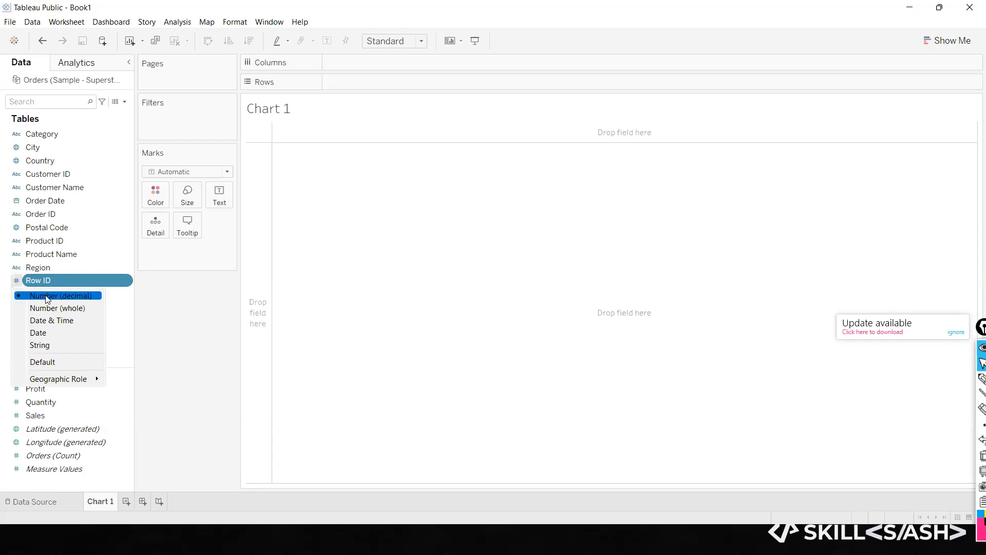
pyautogui.click(142, 337)
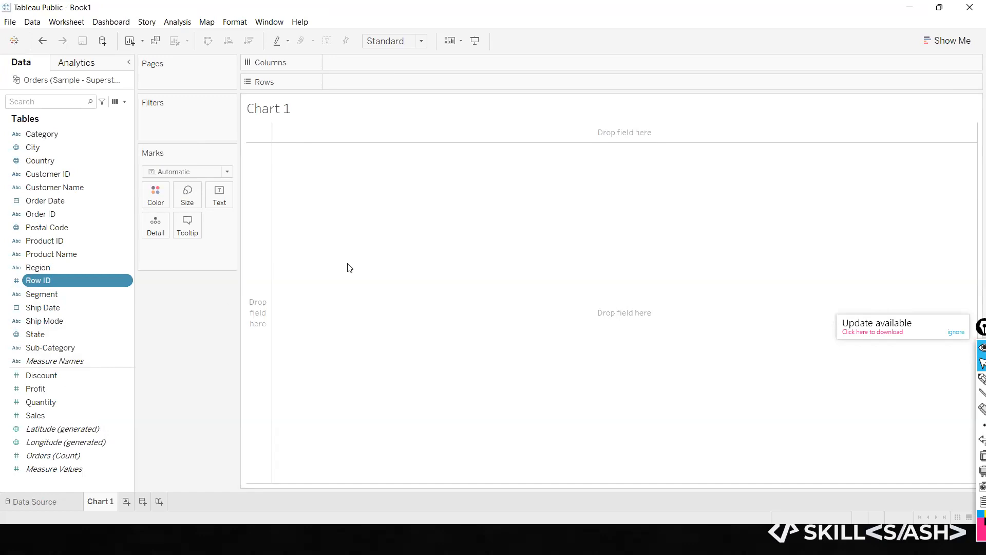
# Step: Point out the City and Country dimensions and the Discount measure by selecting them among the table's fields
pyautogui.click(43, 147)
pyautogui.click(47, 135)
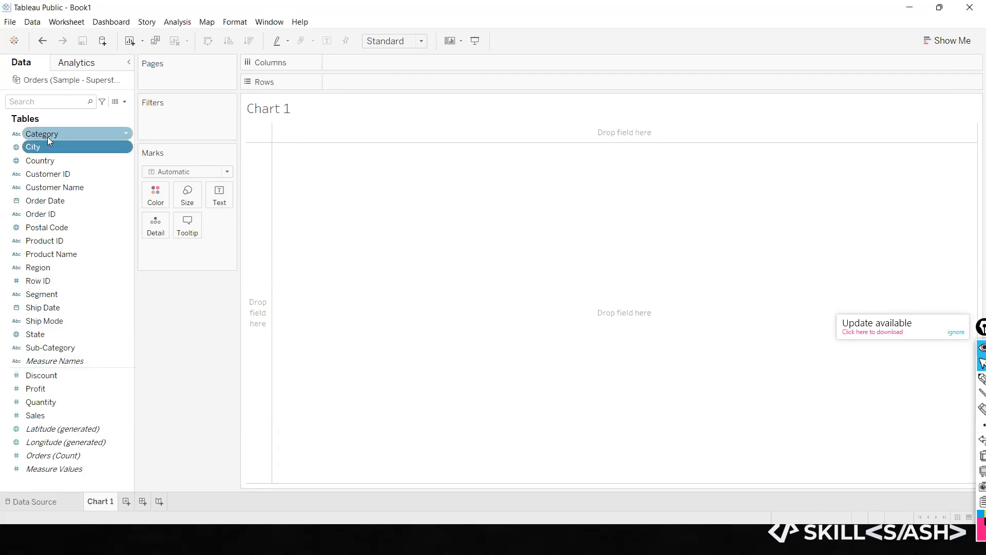
pyautogui.click(43, 148)
pyautogui.click(43, 159)
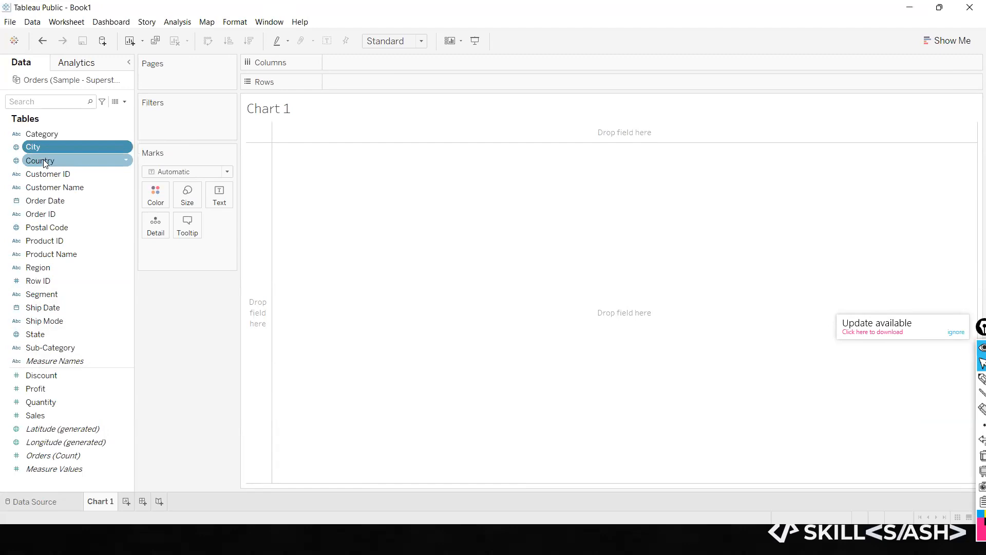
pyautogui.click(69, 375)
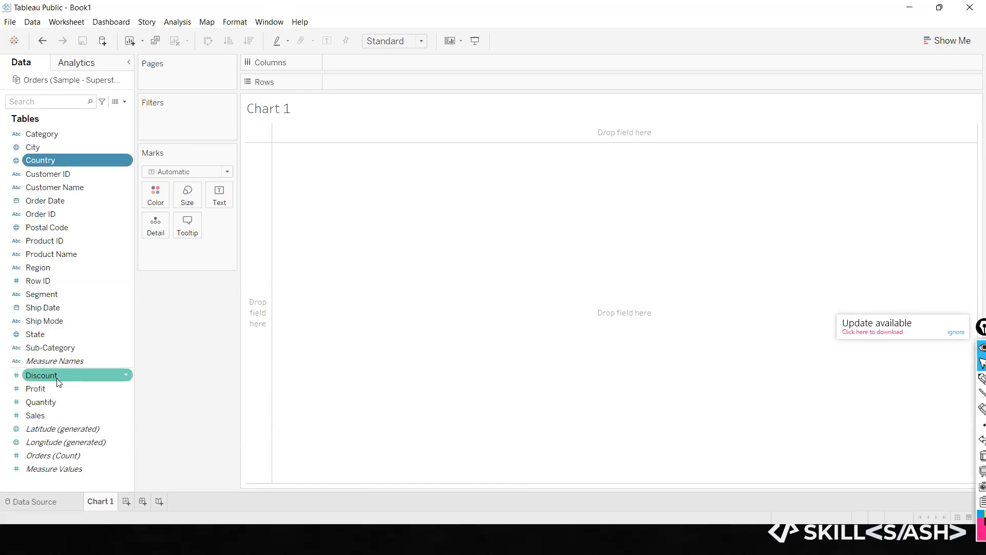
pyautogui.click(58, 380)
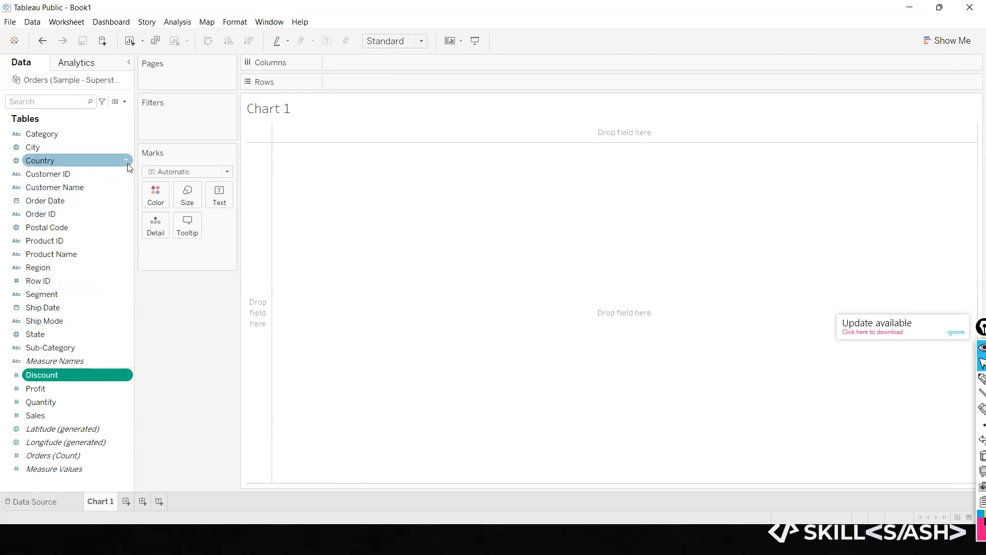
# Step: Look at the dialog for opening a workbook and at the connector choices for a new data source, closing each
pyautogui.click(11, 25)
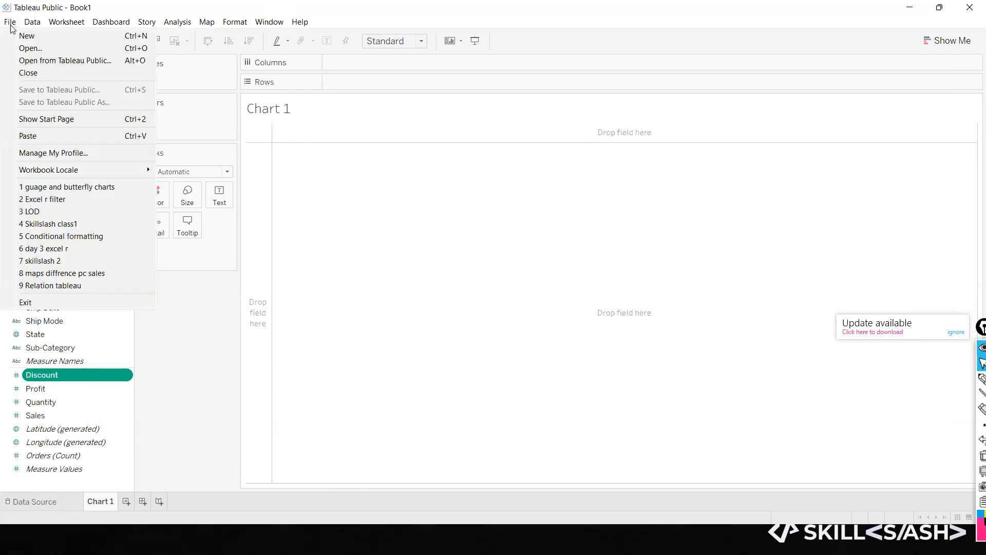
pyautogui.click(32, 50)
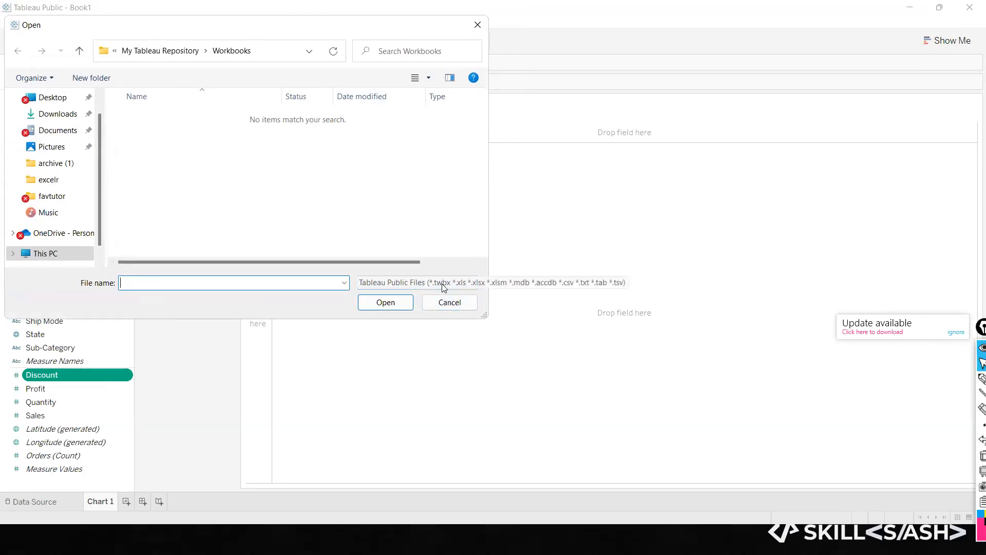
pyautogui.click(448, 306)
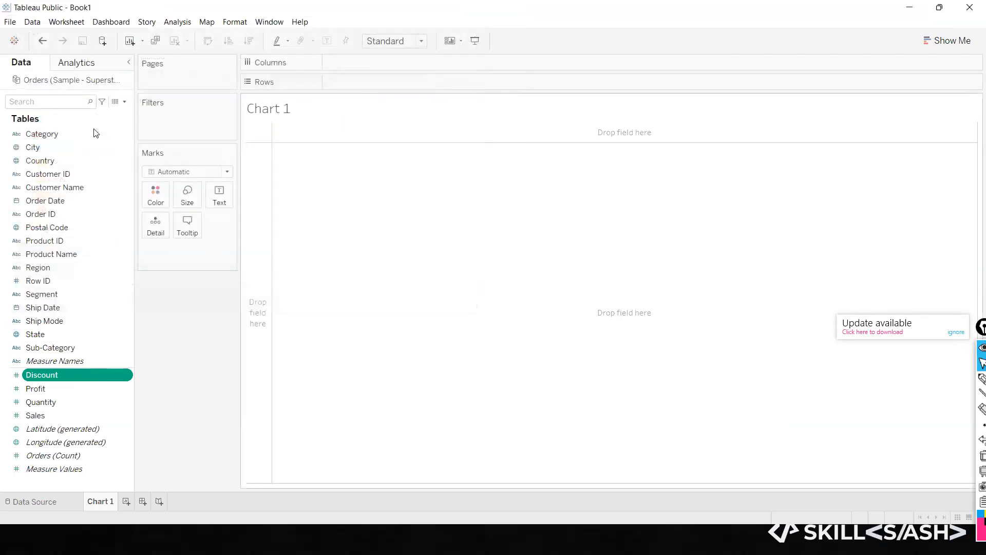
pyautogui.click(30, 24)
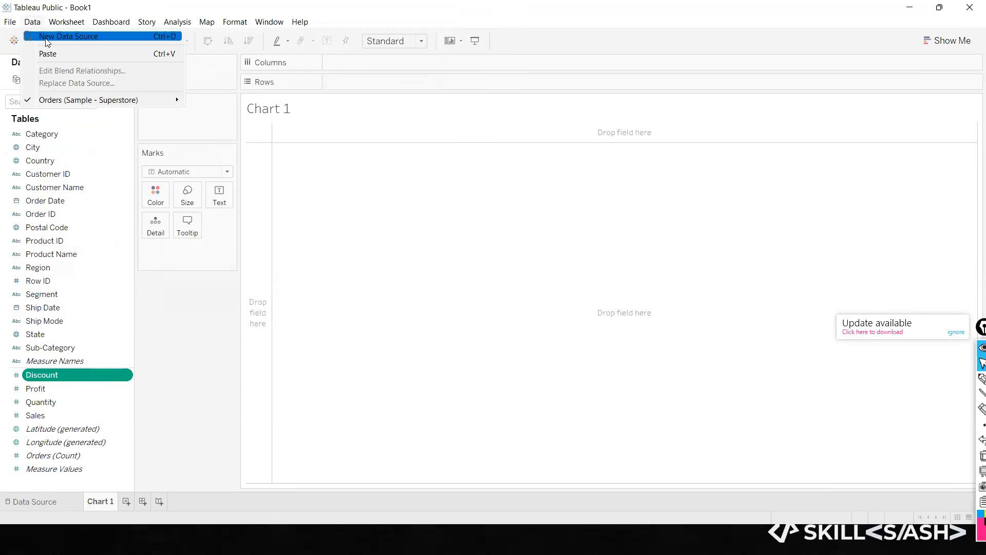
pyautogui.click(47, 37)
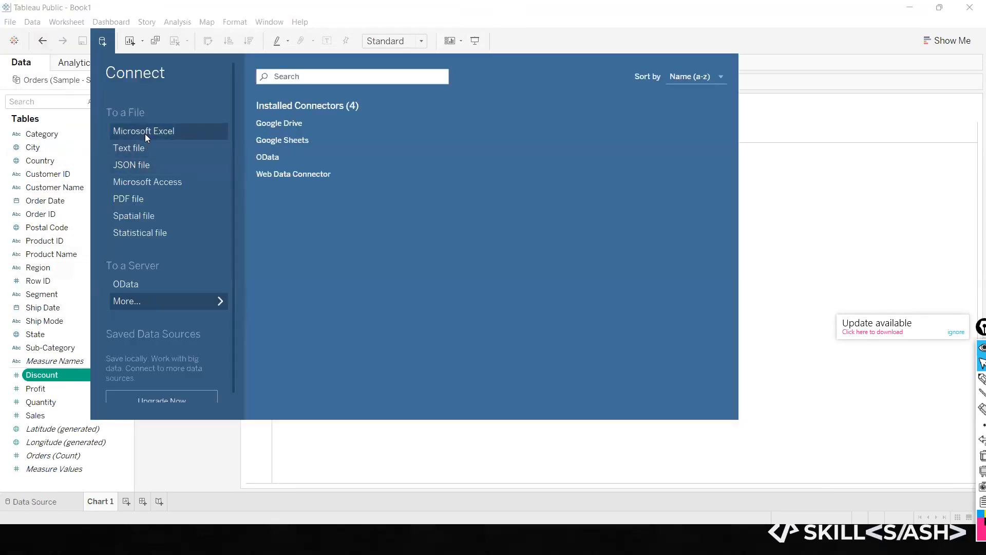
pyautogui.click(195, 466)
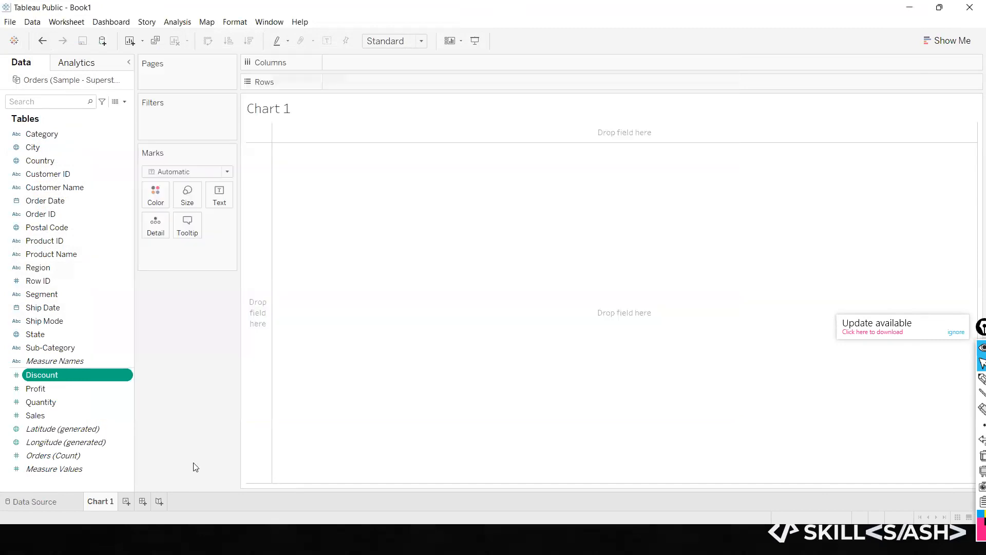
# Step: Look at the start page with its connection options and saved workbooks, and return to the Chart 1 worksheet
pyautogui.click(12, 44)
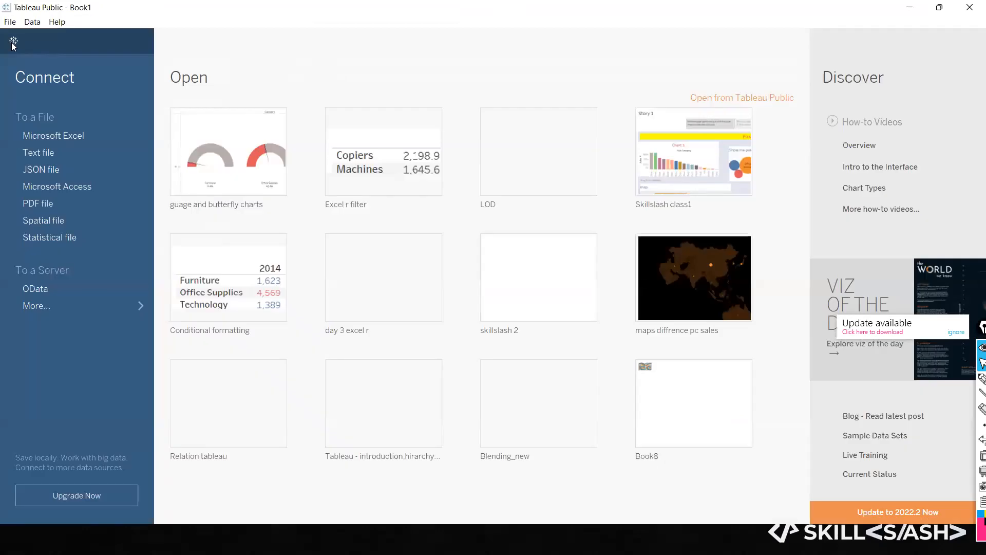
pyautogui.click(14, 43)
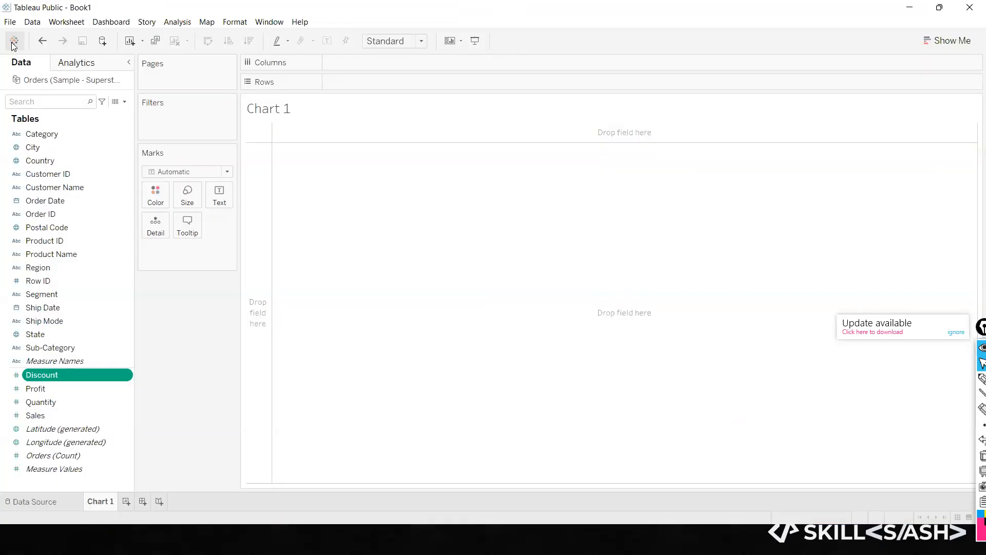
pyautogui.click(13, 44)
pyautogui.click(13, 43)
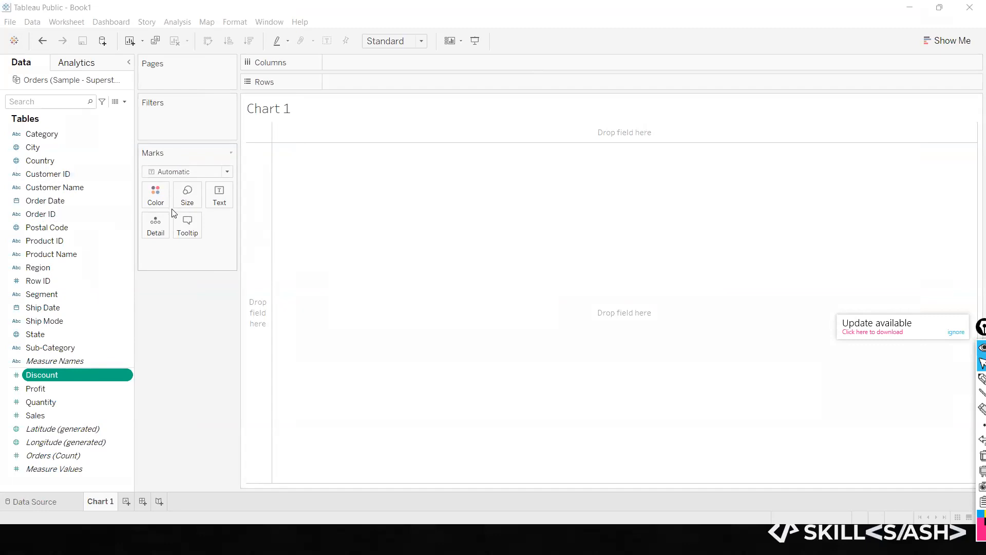
pyautogui.keyDown('ctrl'); pyautogui.click(50, 405); pyautogui.keyUp('ctrl')
pyautogui.keyDown('ctrl'); pyautogui.click(49, 406); pyautogui.keyUp('ctrl')
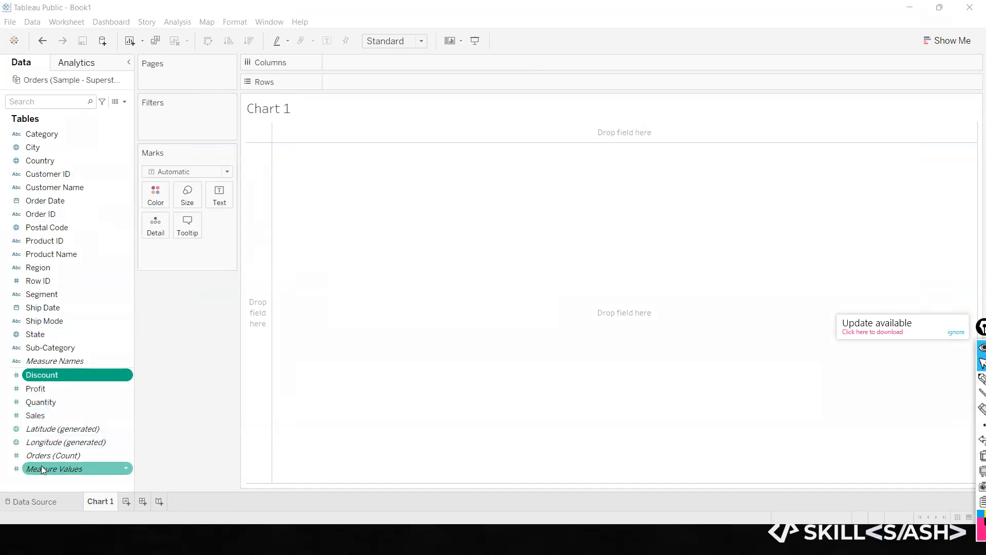
pyautogui.keyDown('ctrl'); pyautogui.click(52, 187); pyautogui.keyUp('ctrl')
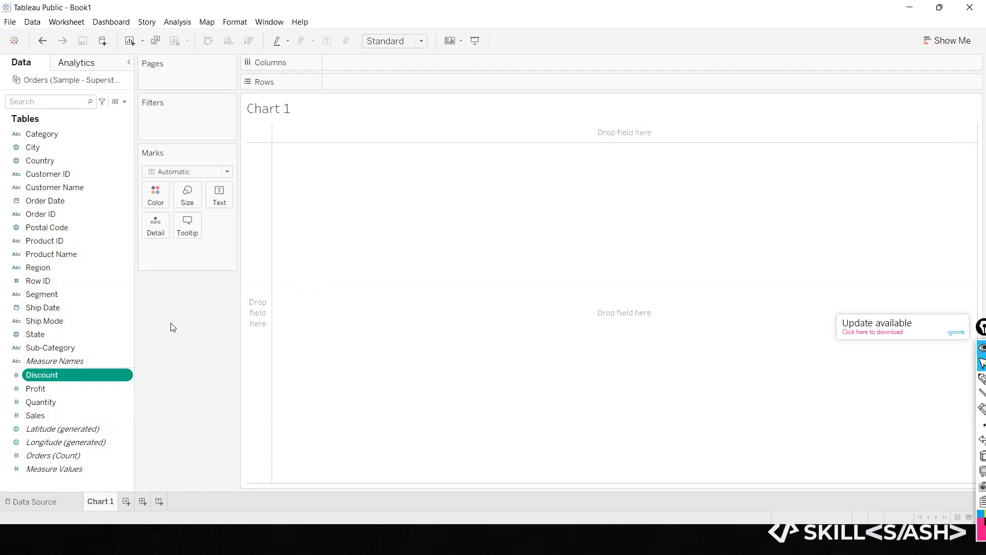
# Step: Build a horizontal bar chart in Chart 1 with Category on Rows and SUM(Sales) on Columns
pyautogui.moveTo(48, 137); pyautogui.dragTo(362, 65)
pyautogui.click(50, 135)
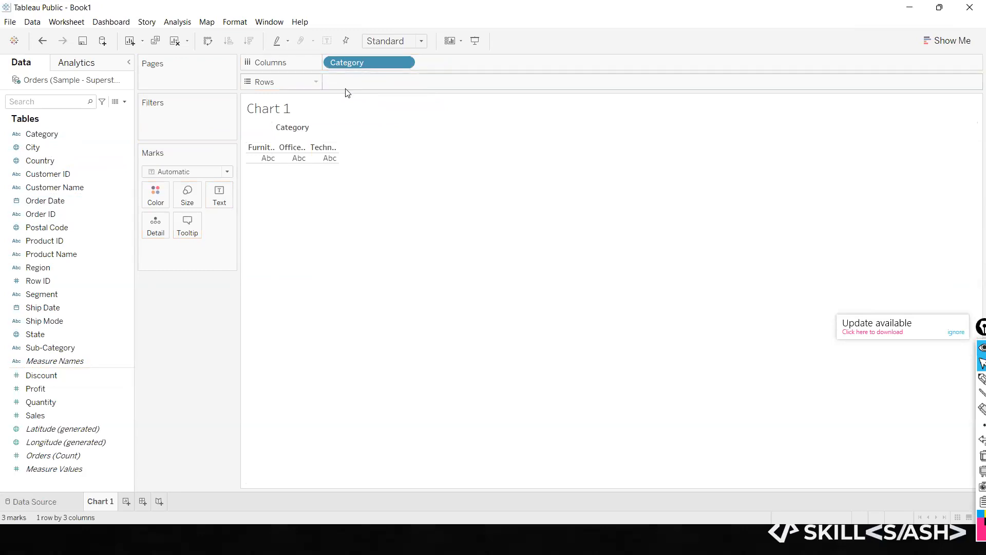
pyautogui.moveTo(354, 62); pyautogui.dragTo(354, 83)
pyautogui.click(90, 413)
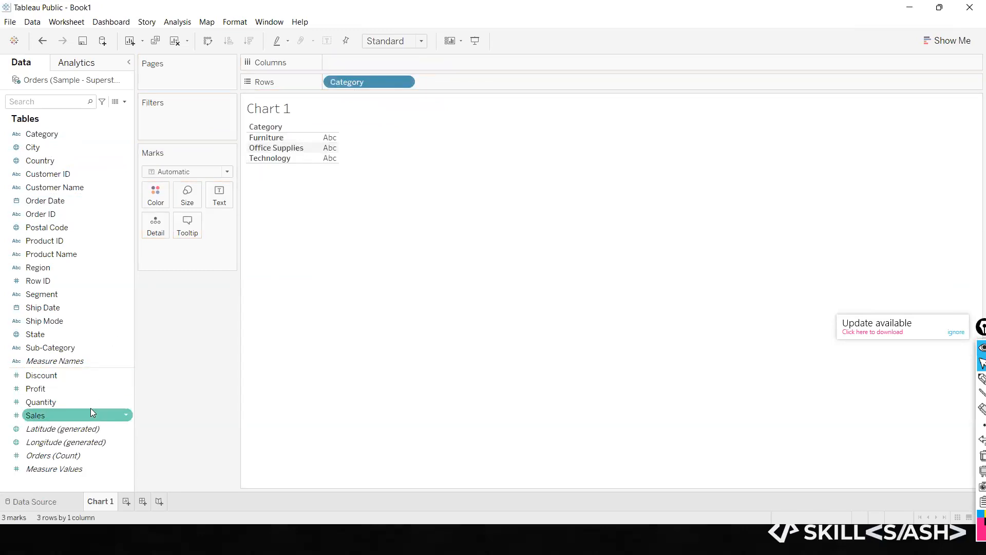
pyautogui.moveTo(50, 416); pyautogui.dragTo(366, 63)
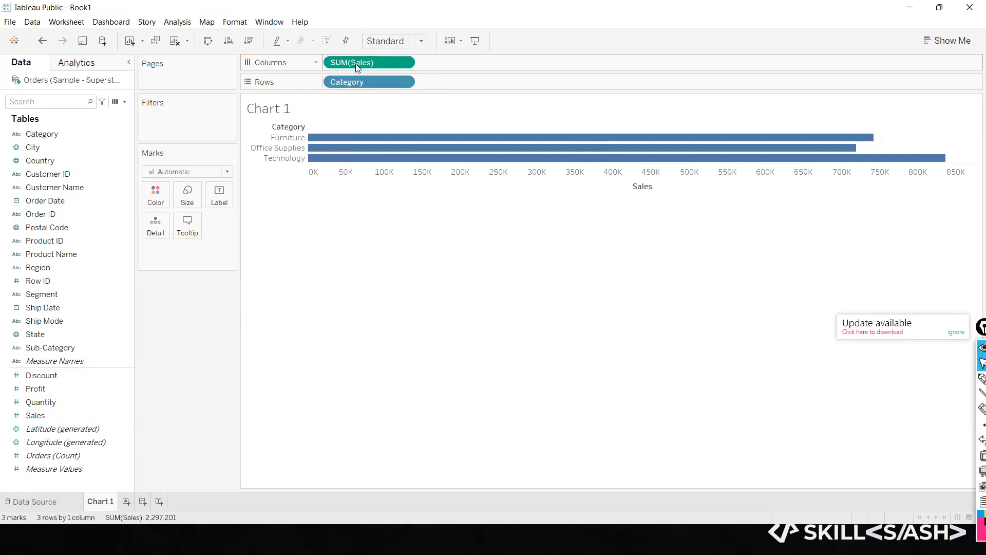
pyautogui.moveTo(340, 159)
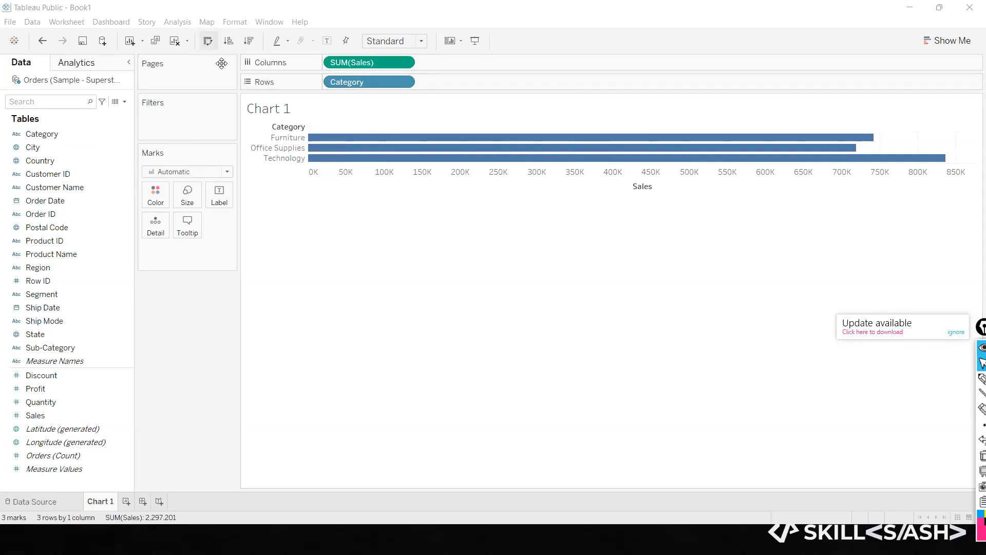
# Step: Swap rows and columns repeatedly, ending with Category on Columns and SUM(Sales) on Rows, and sort the categories ascending by Sales
pyautogui.hotkey('ctrl', 'w')
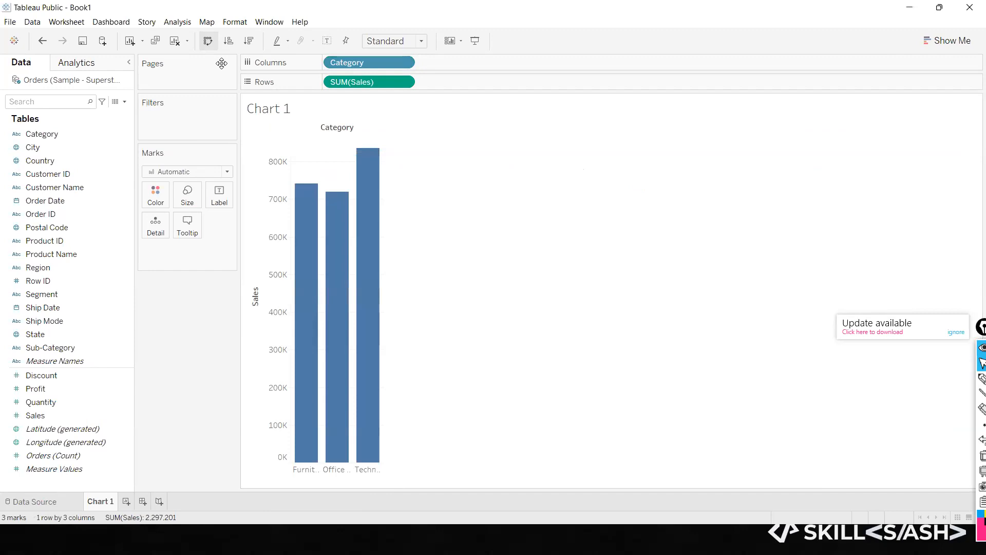
pyautogui.hotkey('ctrl', 'w')
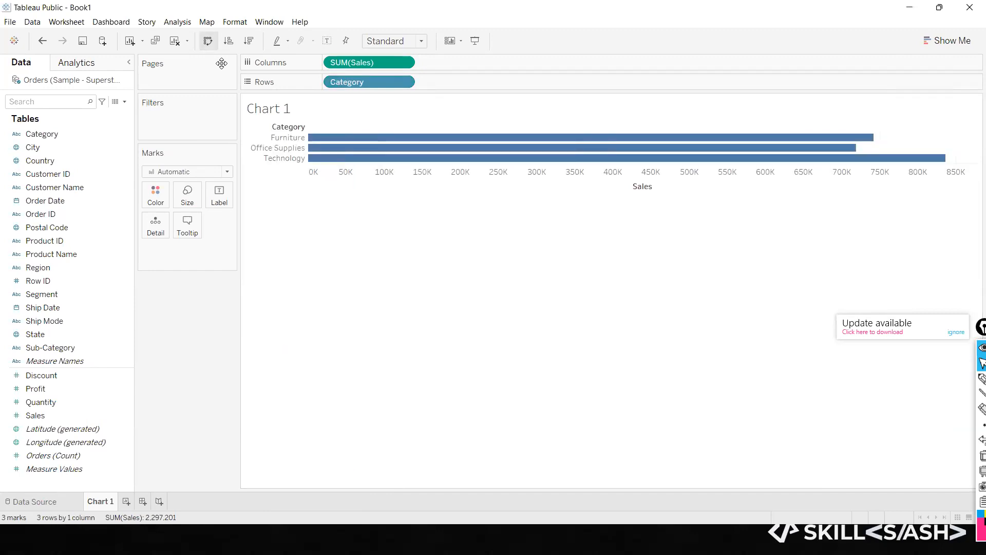
pyautogui.hotkey('ctrl', 'w')
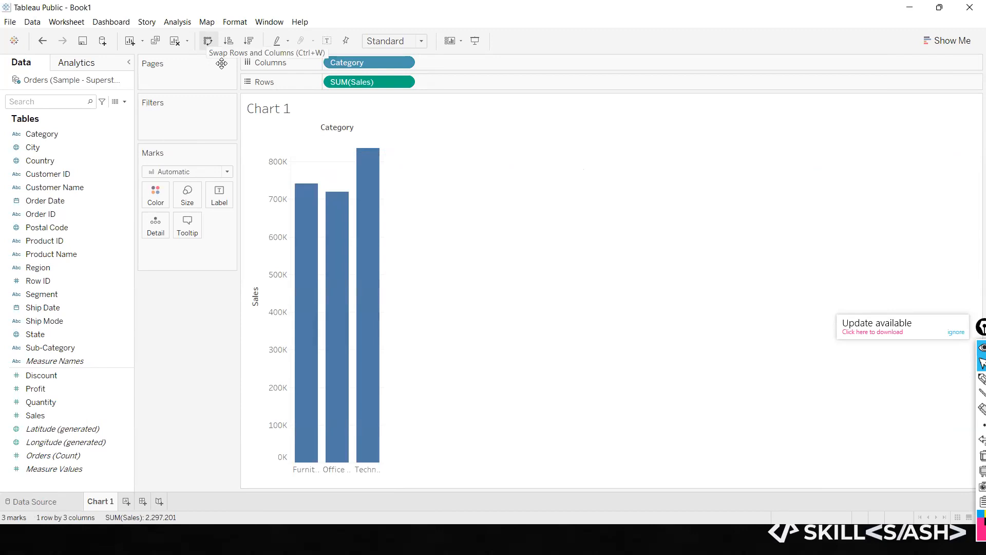
pyautogui.hotkey('ctrl', 'w')
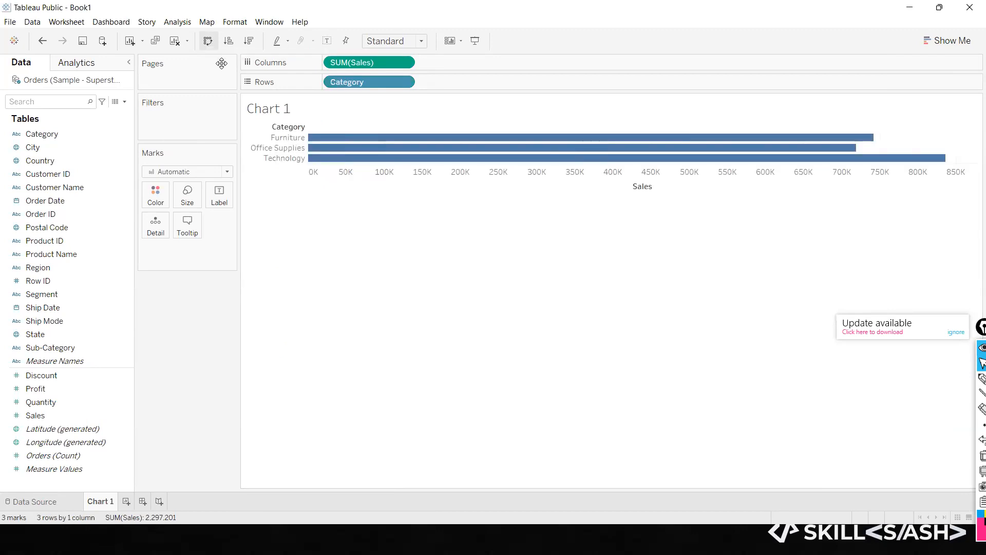
pyautogui.hotkey('ctrl', 'w')
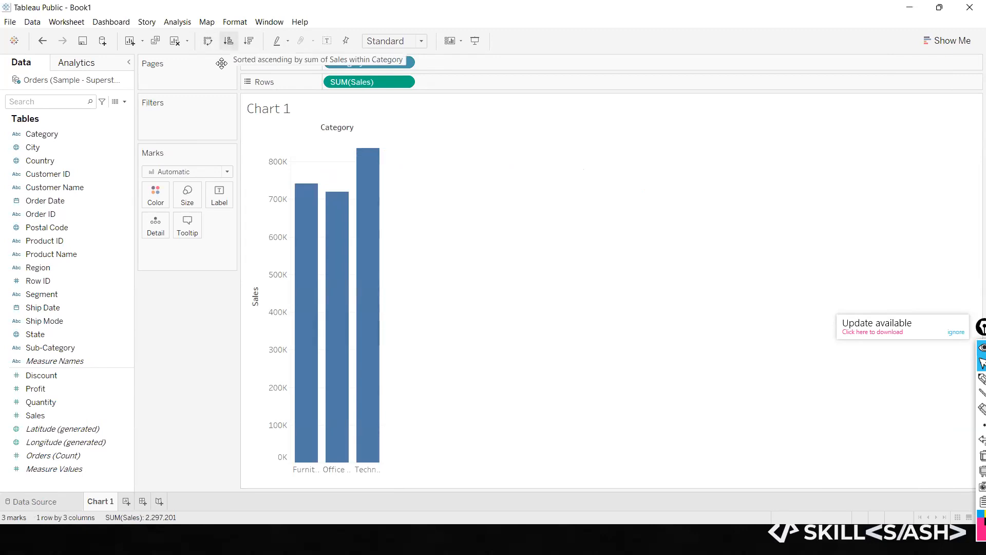
pyautogui.click(228, 41)
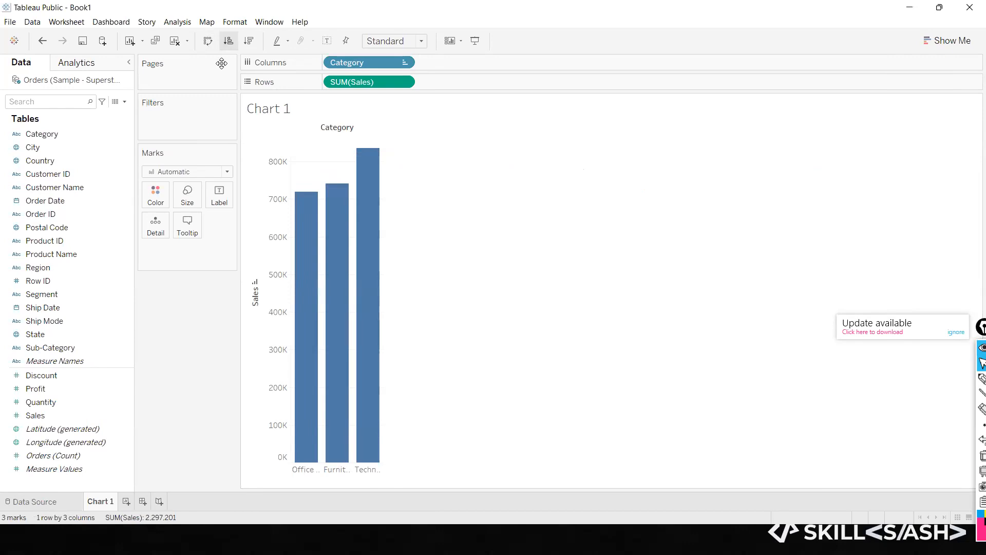
# Step: Sort the categories descending by Sales, swap rows and columns twice, and reapply the ascending and then the descending sort
pyautogui.click(248, 41)
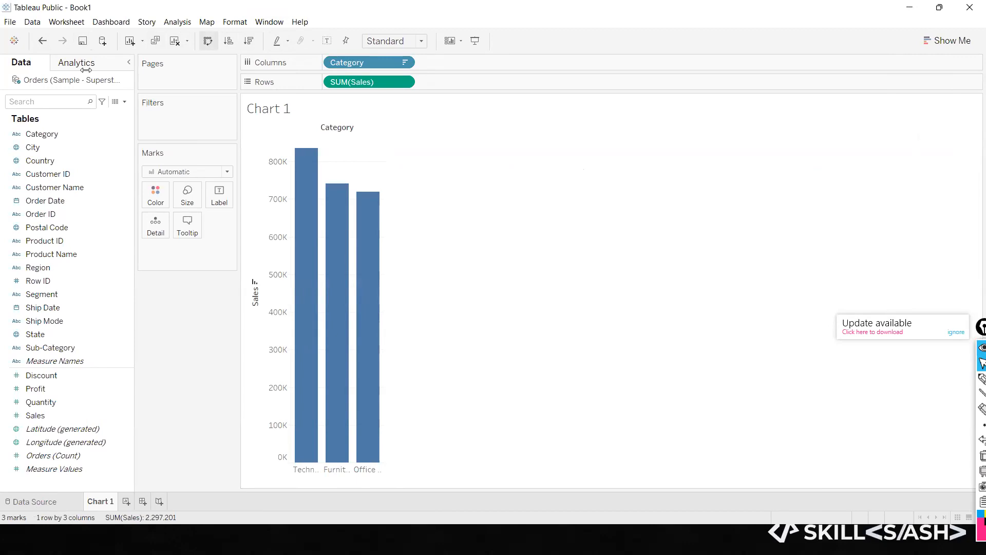
pyautogui.hotkey('ctrl', 'w')
pyautogui.hotkey('ctrl', 'w')
pyautogui.click(229, 40)
pyautogui.click(249, 41)
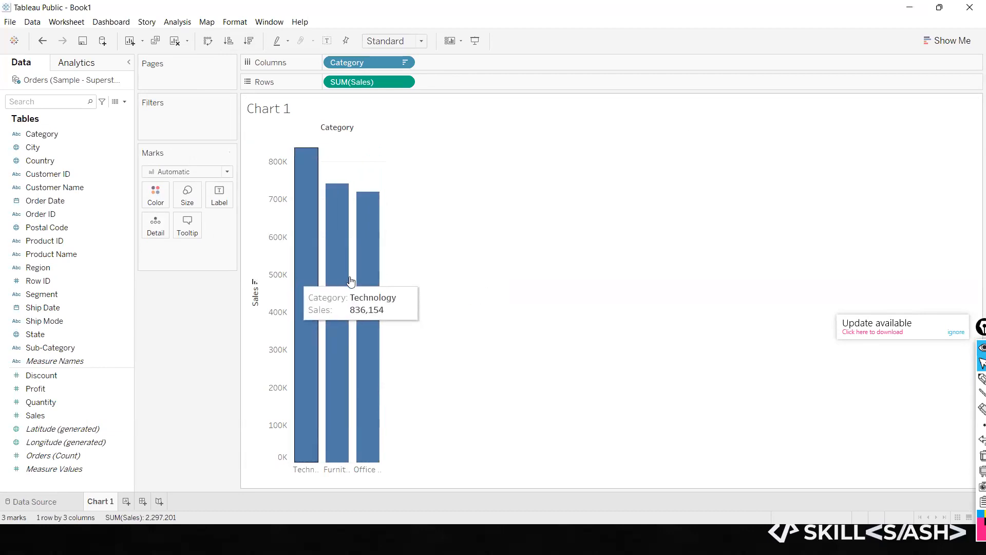
# Step: Try orange, green, gold, light orange and blue as the bar color, ending with maroon
pyautogui.click(161, 205)
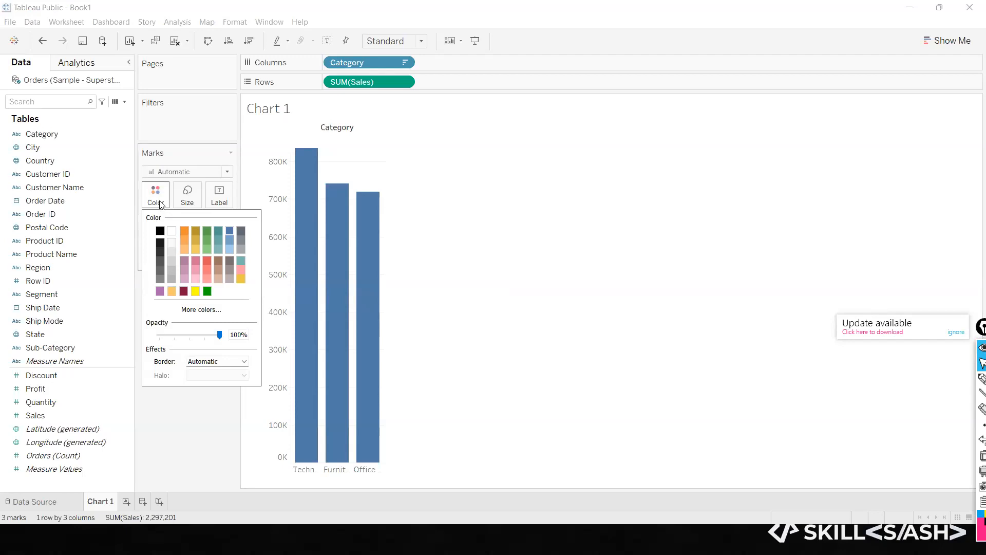
pyautogui.click(186, 228)
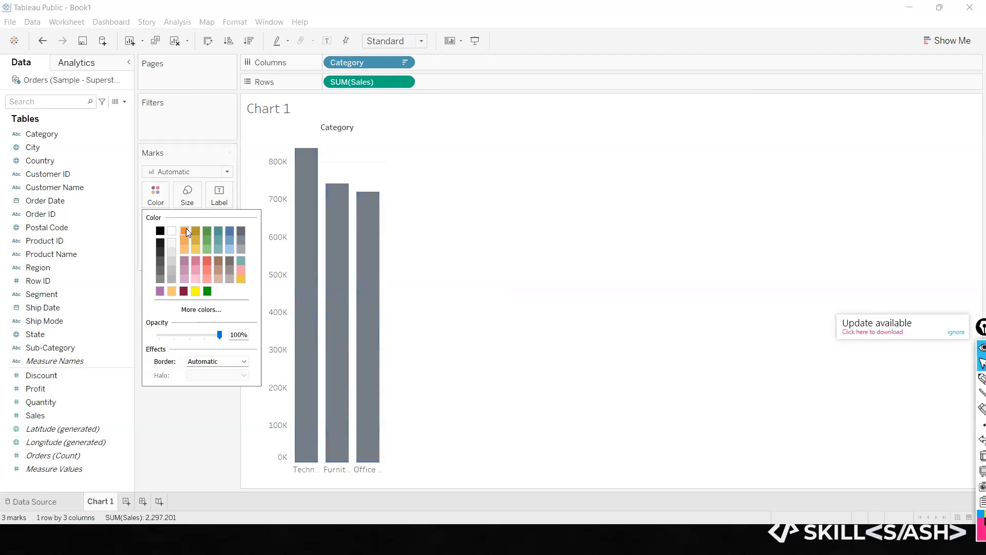
pyautogui.click(207, 231)
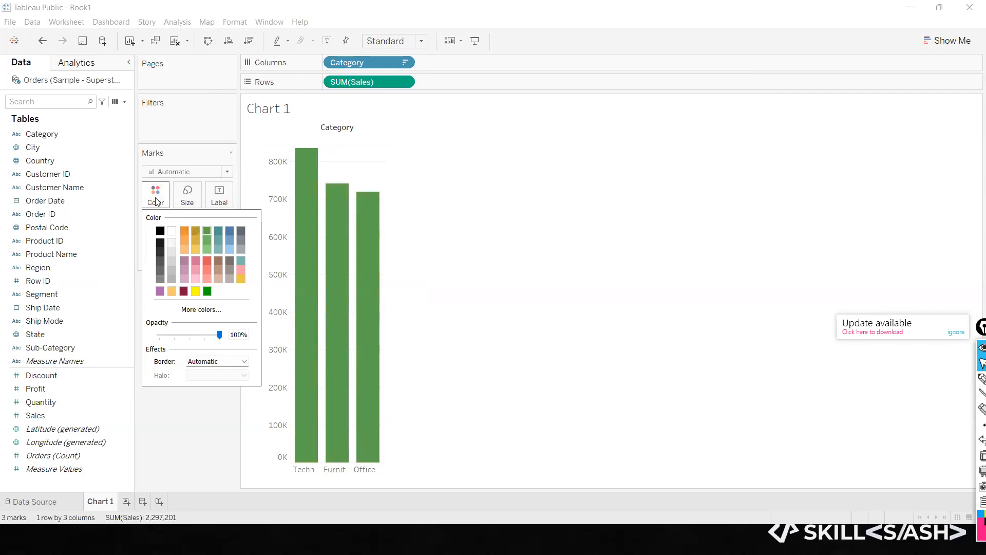
pyautogui.click(195, 242)
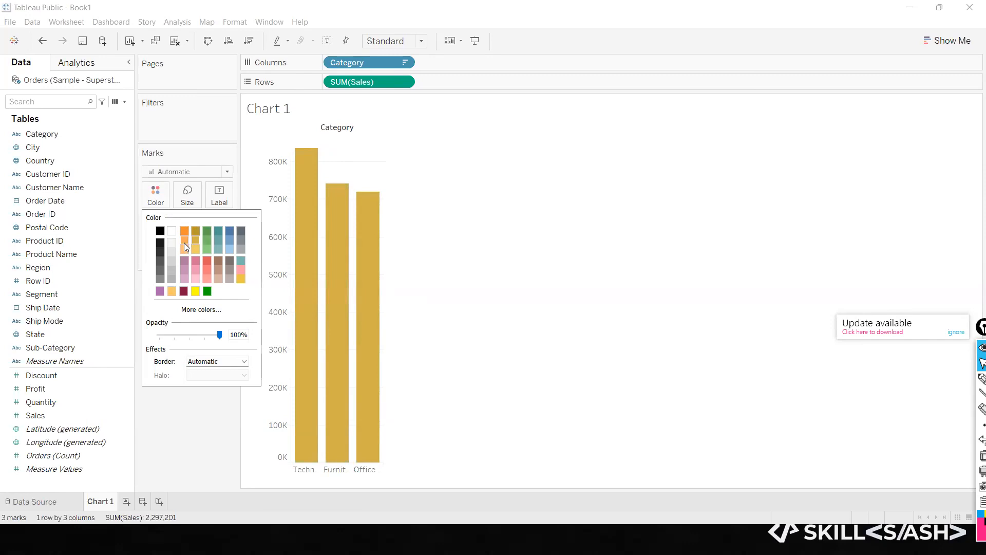
pyautogui.click(184, 248)
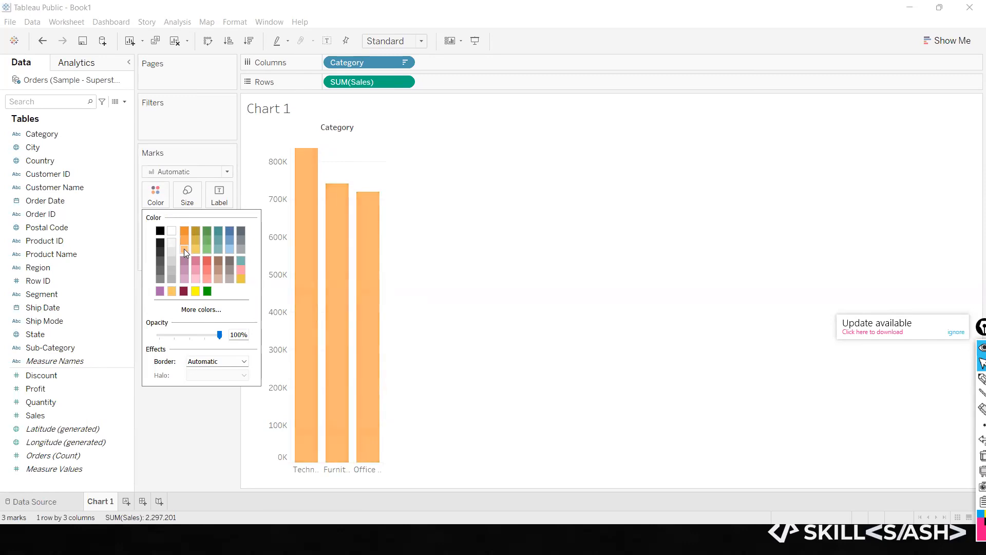
pyautogui.click(184, 290)
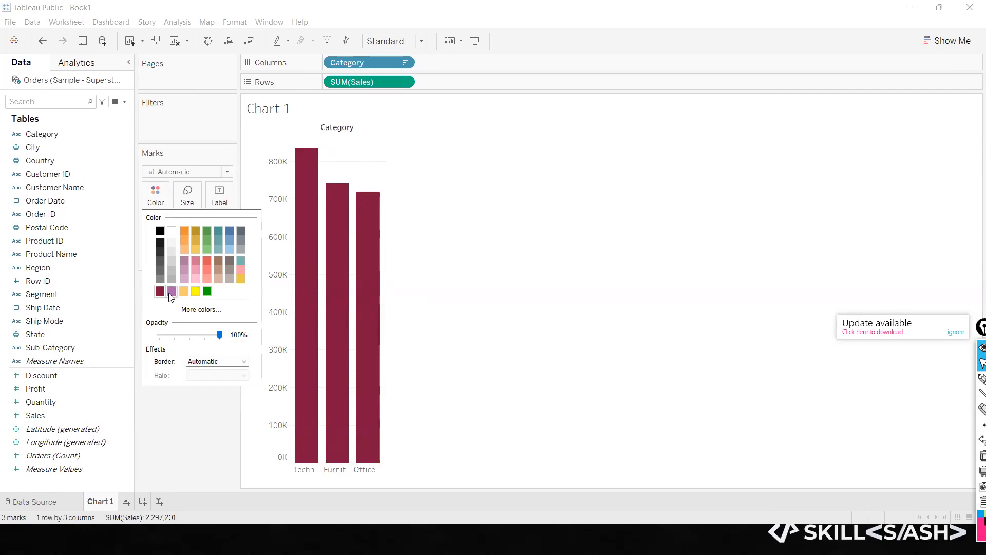
pyautogui.click(230, 232)
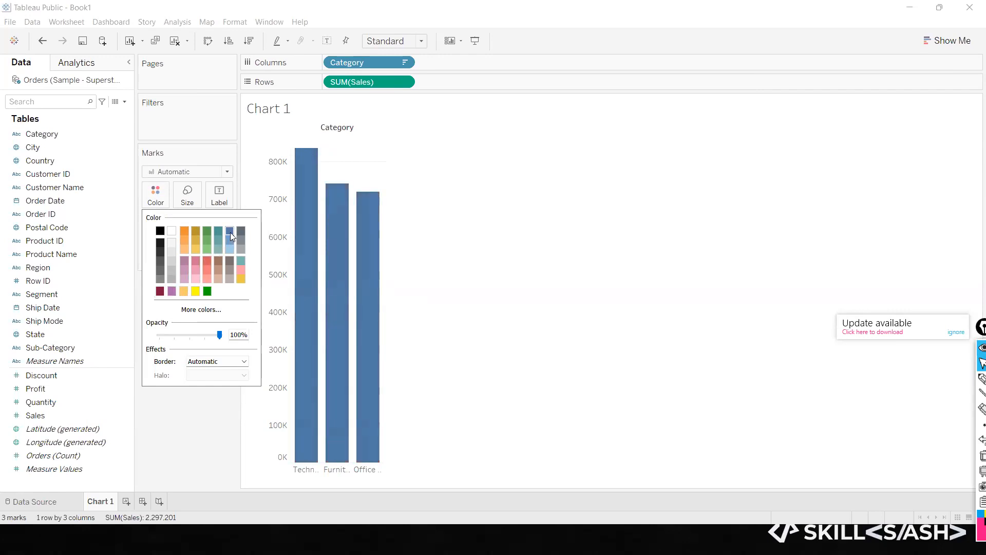
pyautogui.click(161, 291)
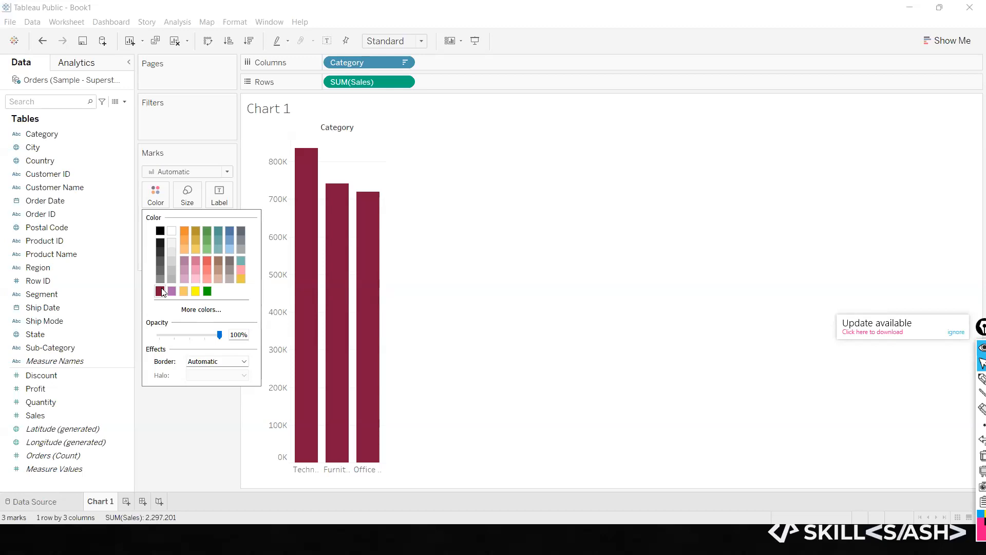
pyautogui.click(380, 66)
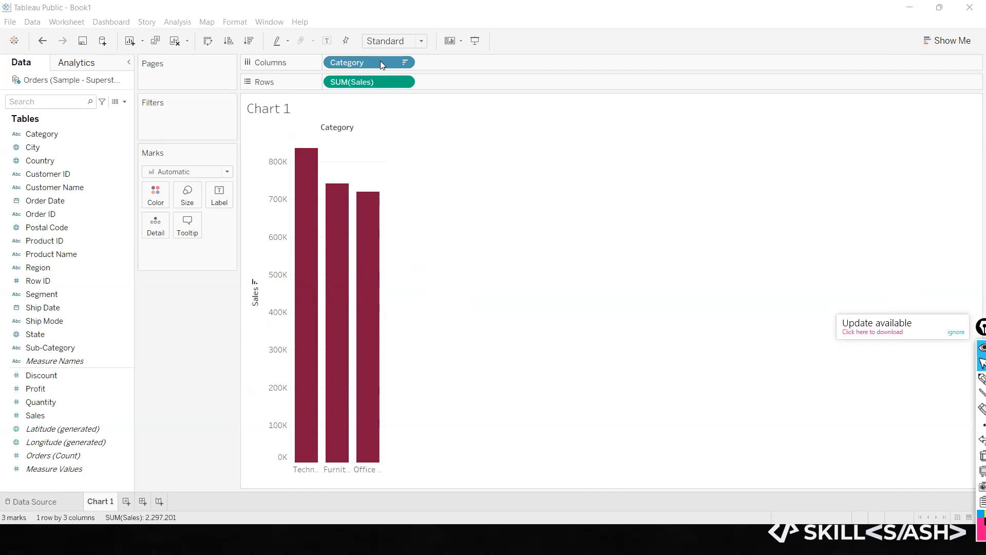
# Step: Recolor the bars light blue, then blue, and finally green
pyautogui.click(155, 195)
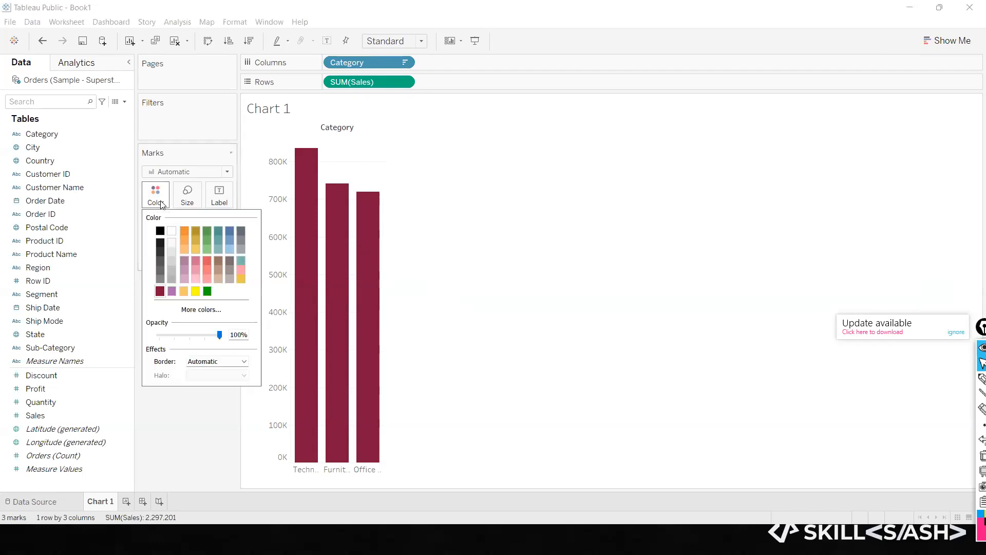
pyautogui.click(227, 250)
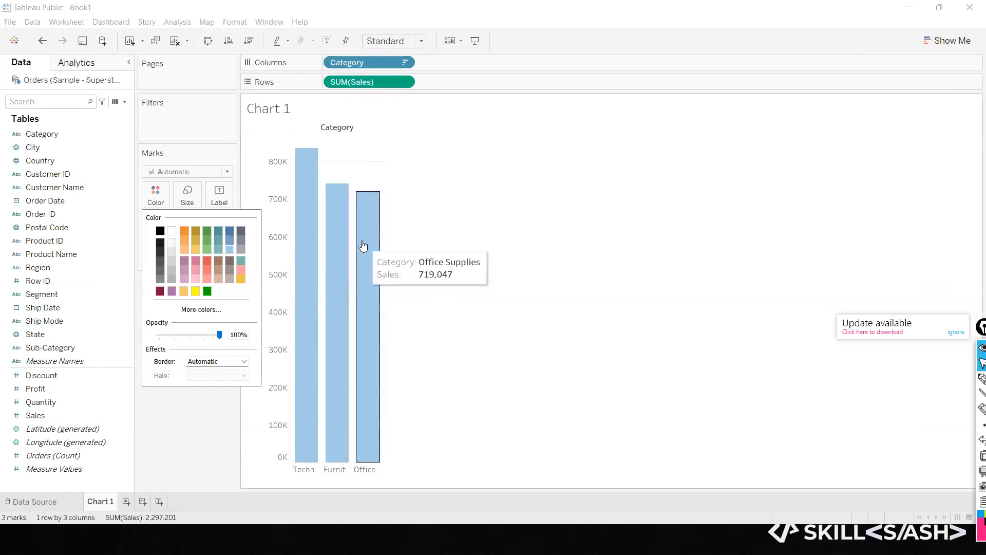
pyautogui.click(229, 232)
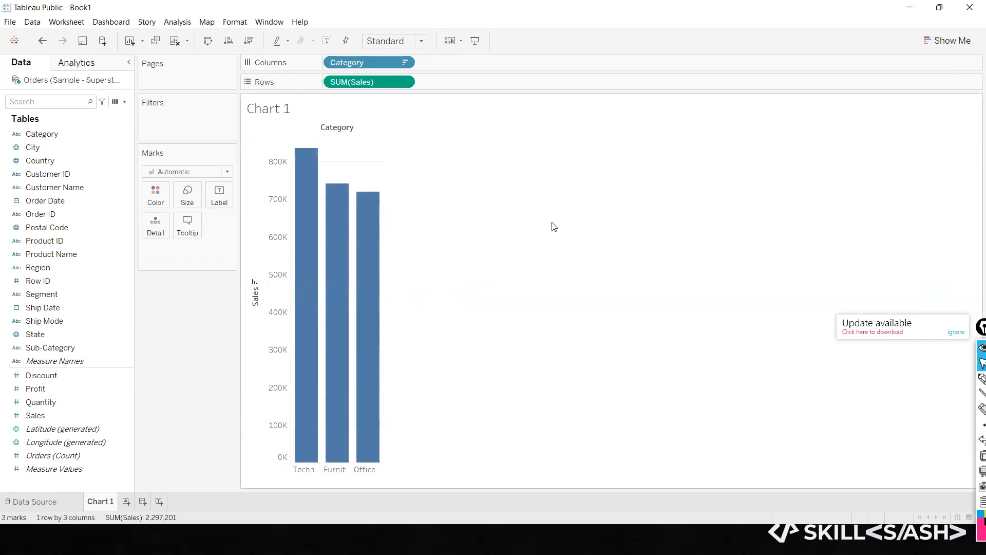
pyautogui.click(155, 195)
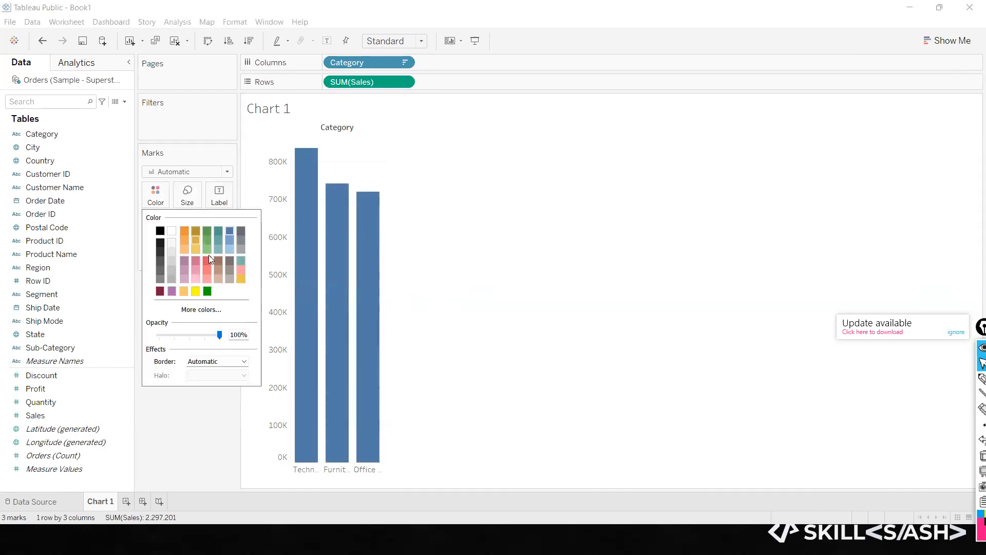
pyautogui.click(206, 232)
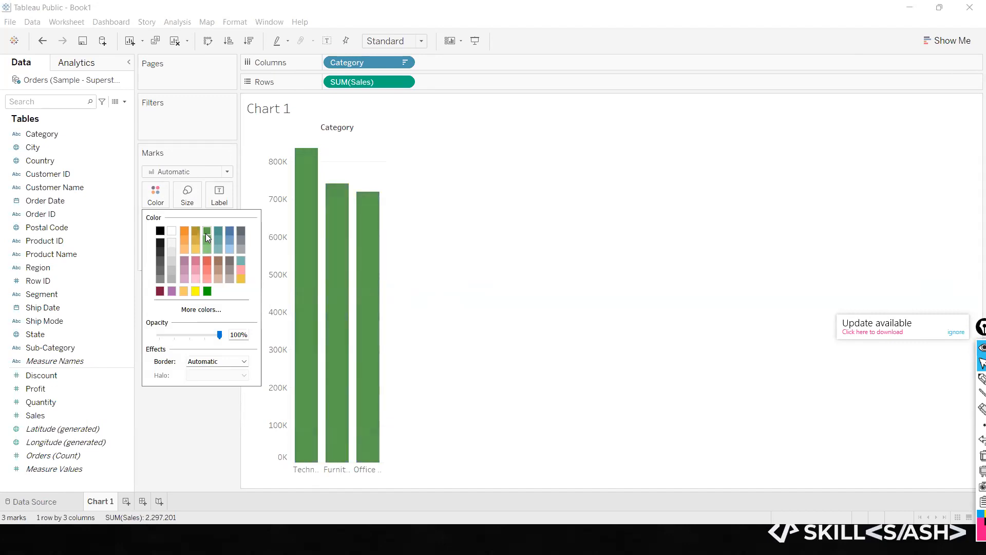
pyautogui.click(597, 234)
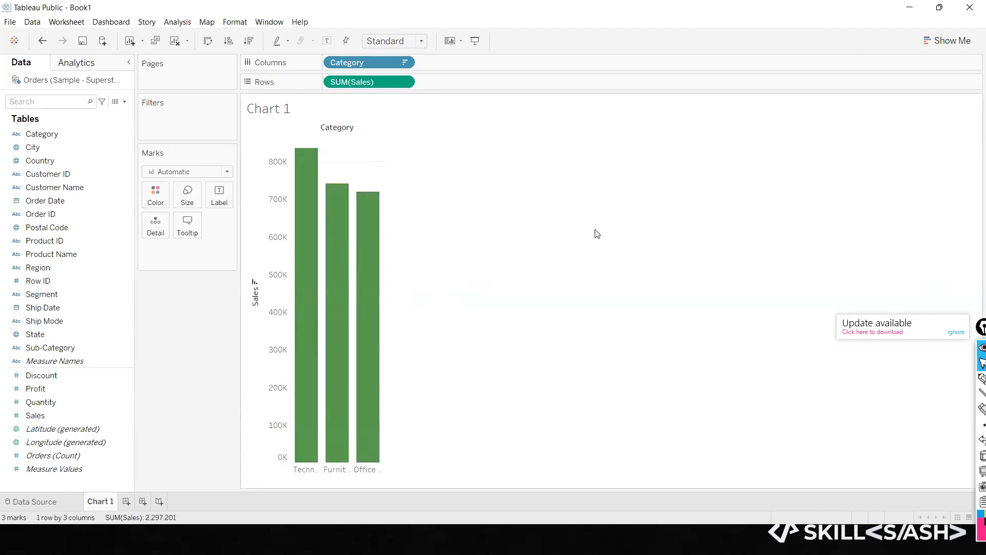
# Step: Apply the custom slate-blue color #6376a1 to the bars
pyautogui.click(162, 205)
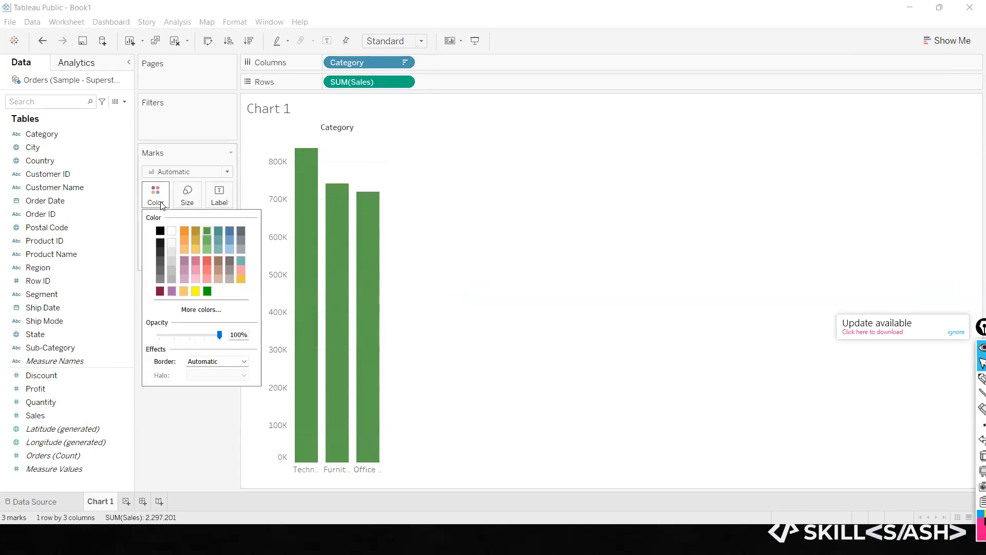
pyautogui.click(189, 310)
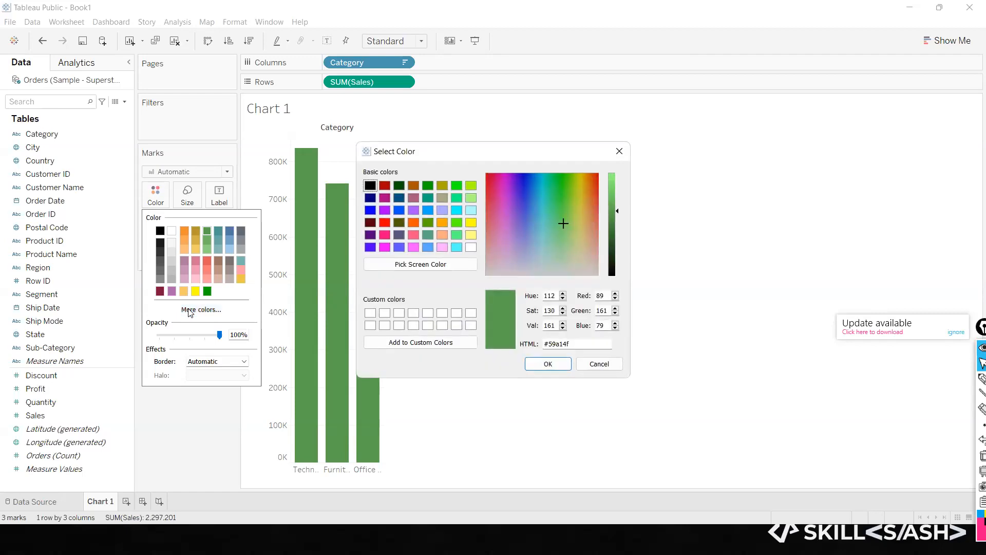
pyautogui.moveTo(563, 225); pyautogui.dragTo(529, 237)
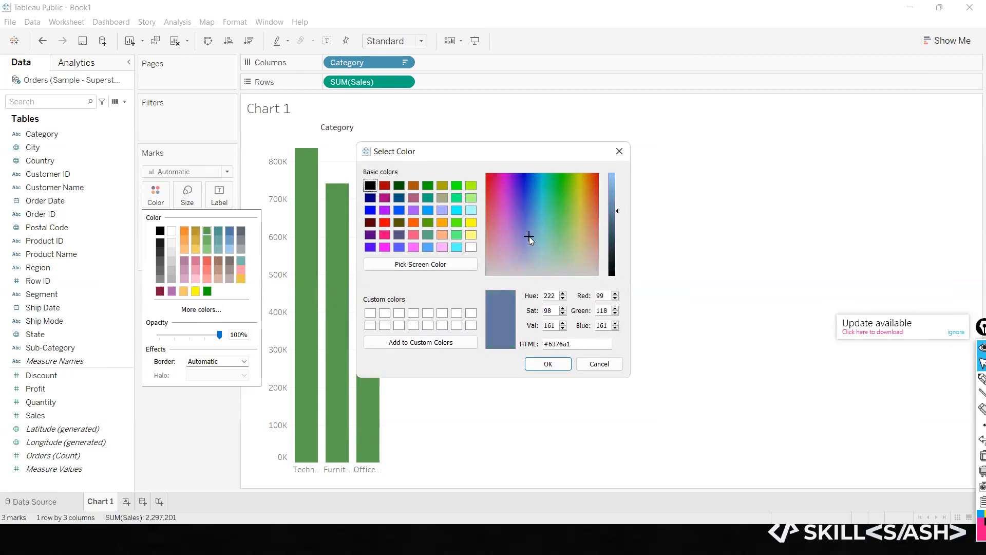
pyautogui.click(537, 368)
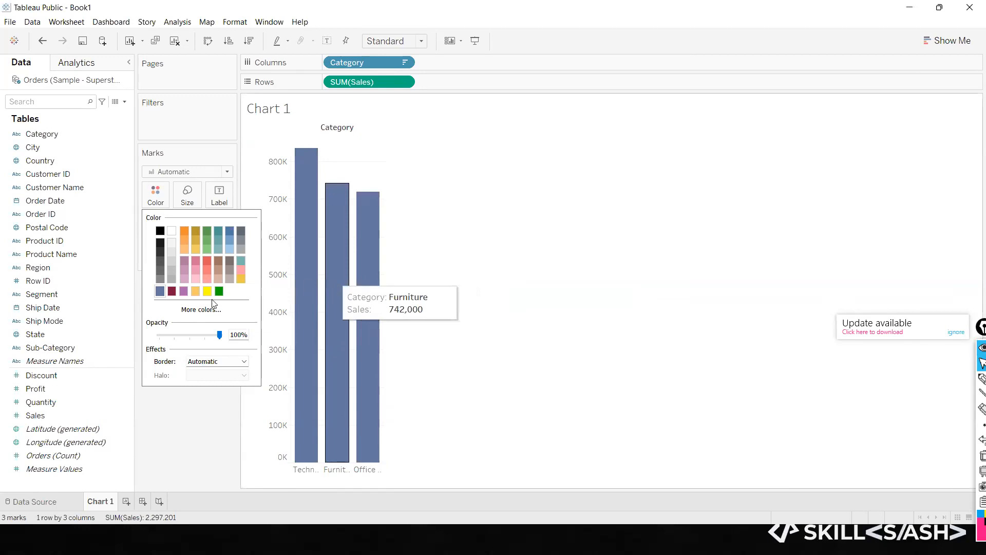
# Step: Try green #55aa00, orange #ff5500 and pale green #dfffc1 in the custom color picker, and cancel the choice
pyautogui.click(192, 312)
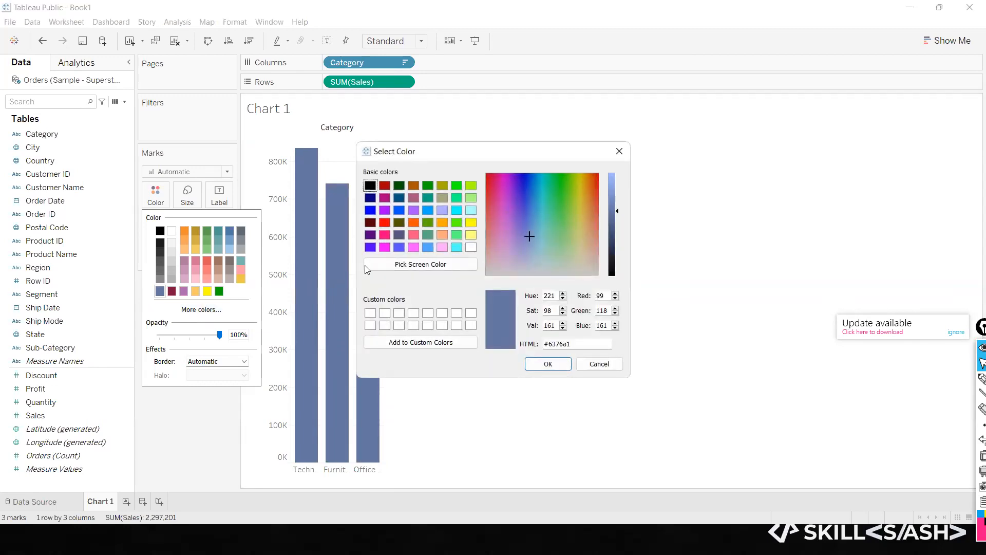
pyautogui.click(440, 223)
pyautogui.click(425, 225)
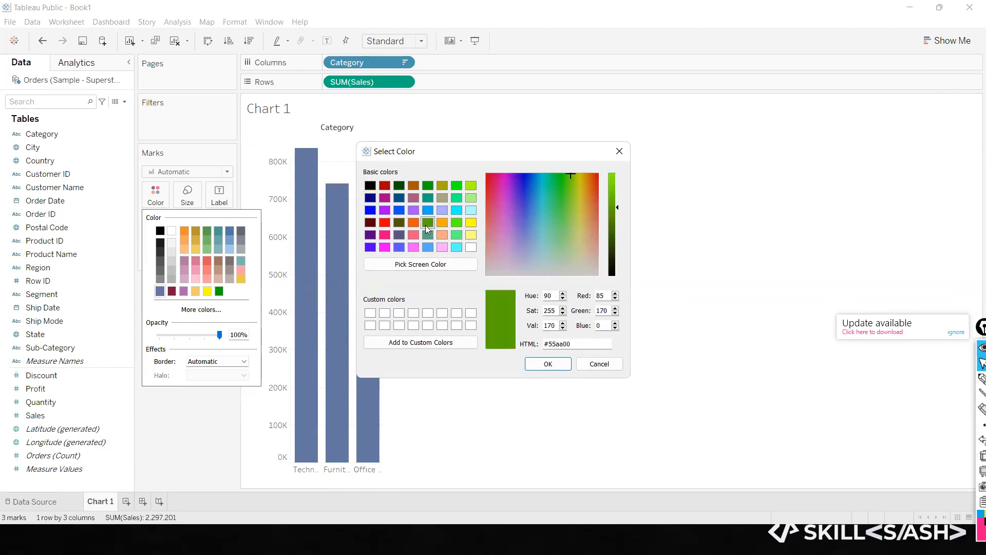
pyautogui.click(413, 223)
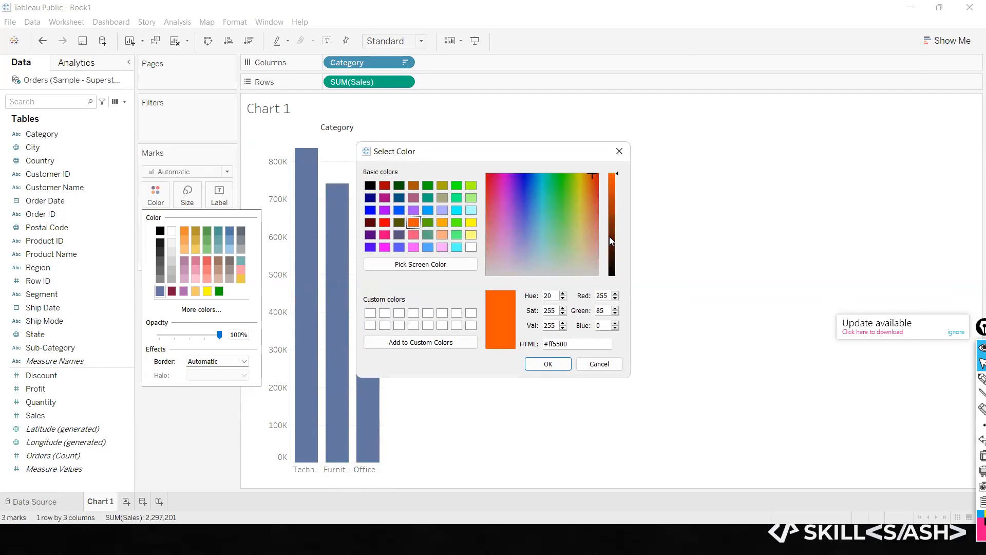
pyautogui.moveTo(536, 233); pyautogui.dragTo(571, 251)
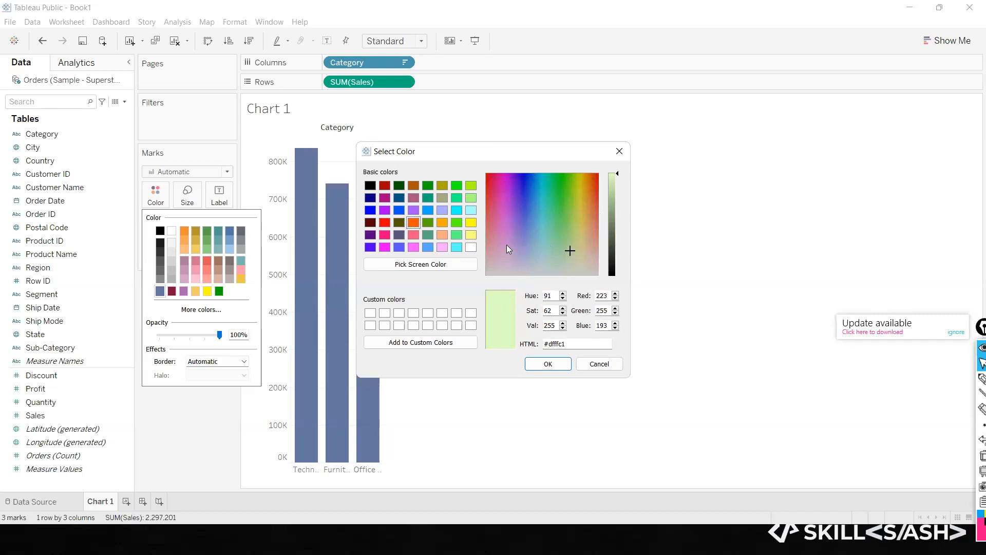
pyautogui.click(601, 364)
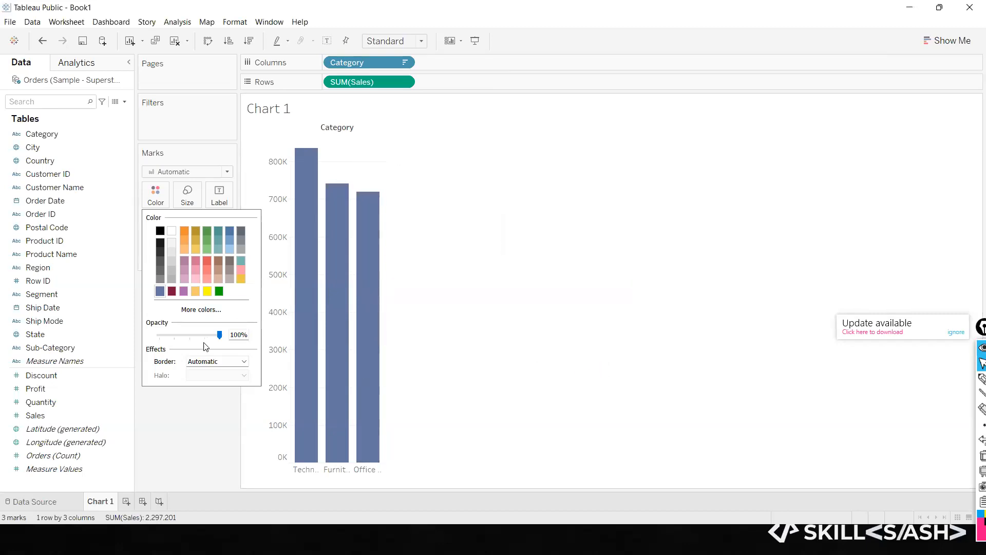
# Step: Try the bars' opacity setting, leaving it at 100%, and give the bars a black border
pyautogui.moveTo(220, 339)
pyautogui.mouseDown()
pyautogui.moveTo(165, 339)
pyautogui.moveTo(225, 343)
pyautogui.mouseUp()
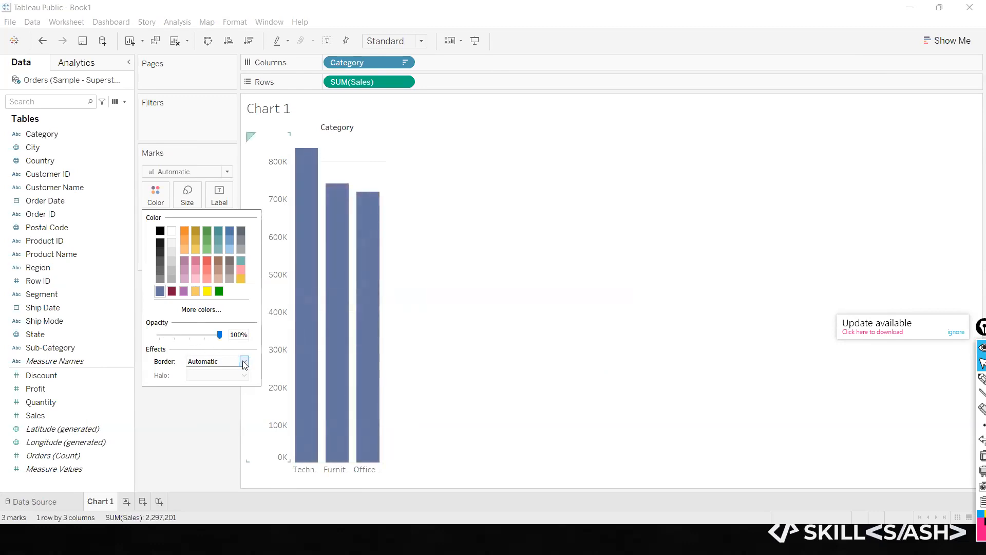
pyautogui.click(244, 362)
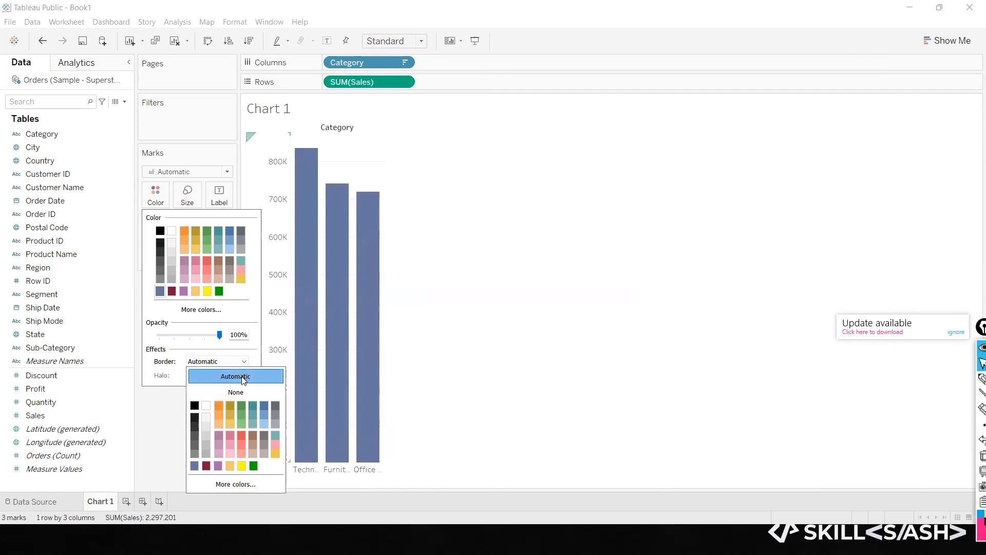
pyautogui.click(195, 406)
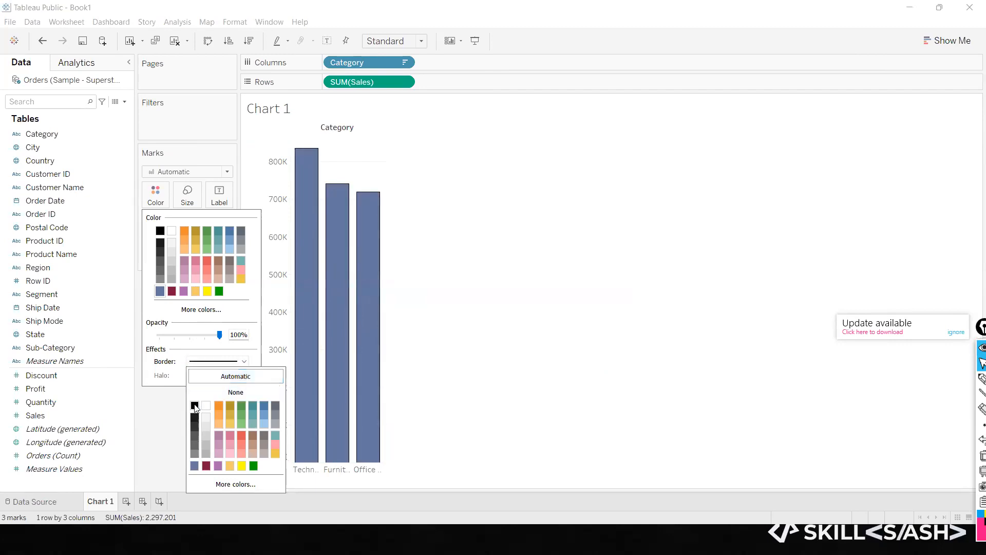
pyautogui.click(326, 364)
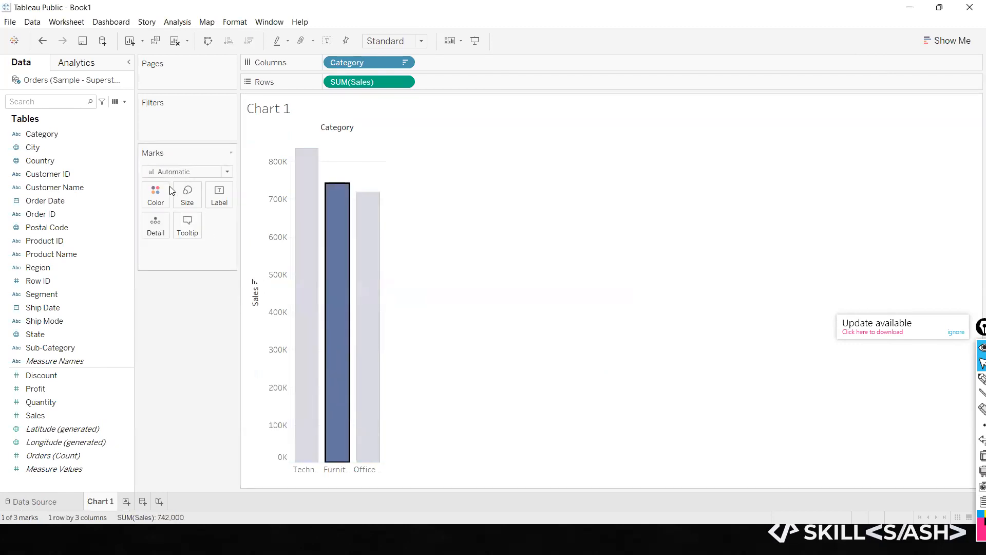
# Step: Cycle the bars through the saved custom colors yellow, light orange, purple and maroon, ending on slate blue
pyautogui.click(163, 200)
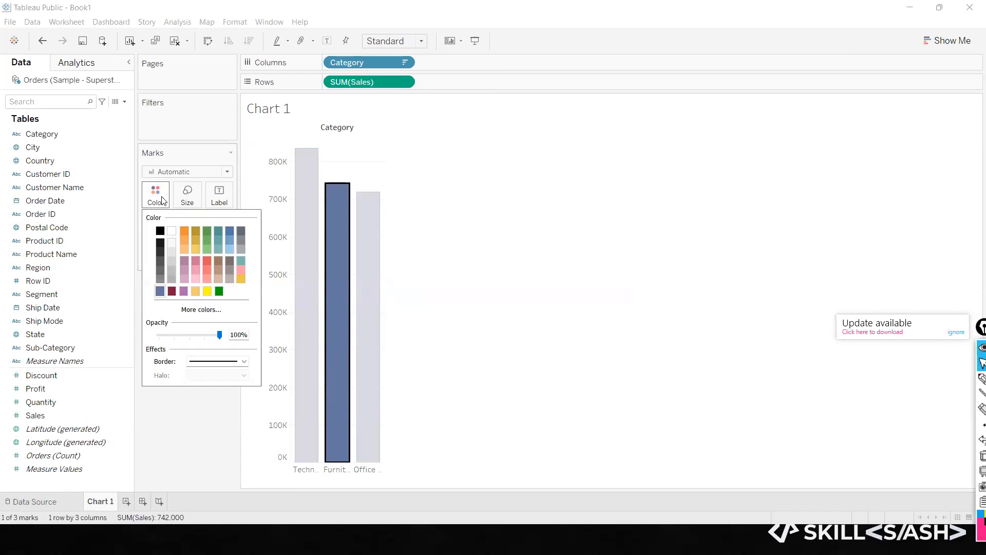
pyautogui.click(208, 292)
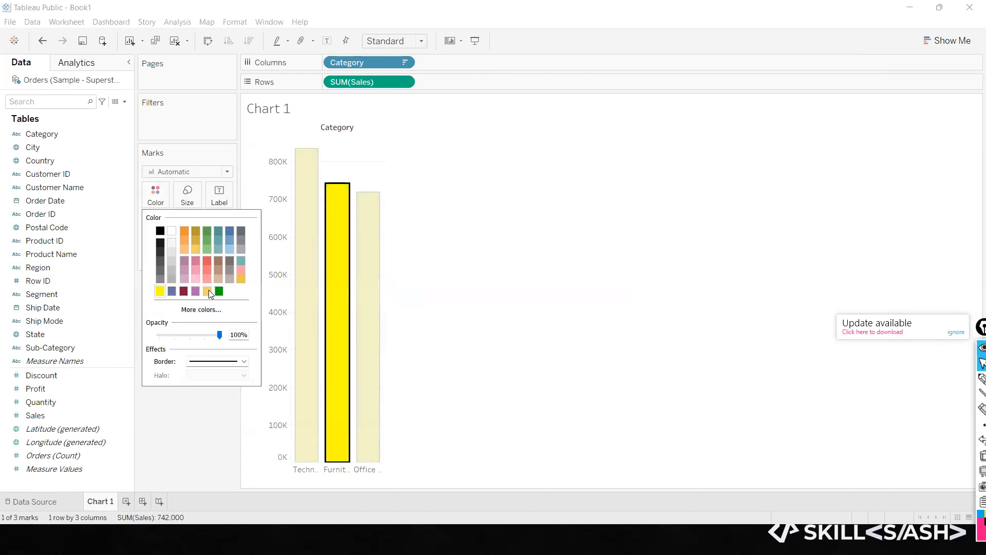
pyautogui.click(209, 290)
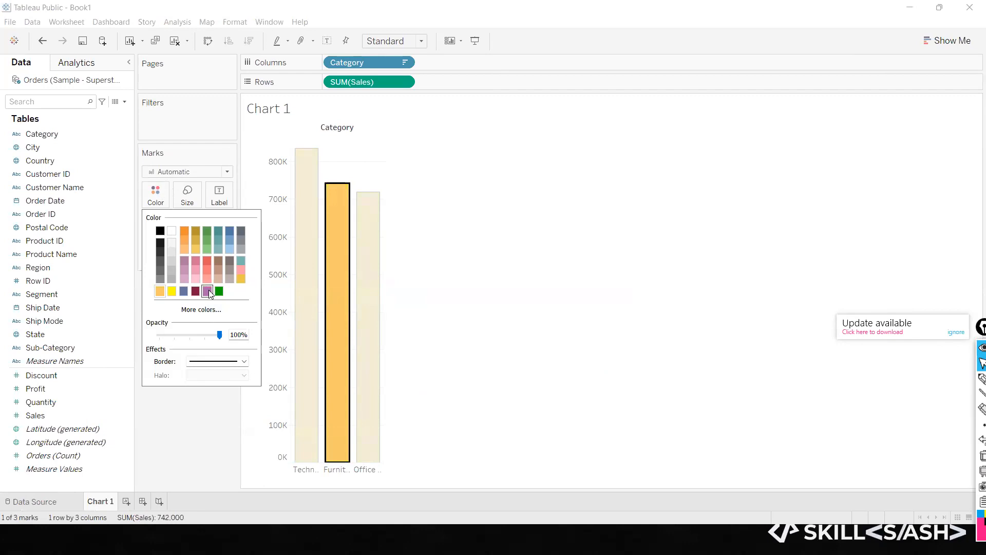
pyautogui.click(209, 290)
pyautogui.click(208, 290)
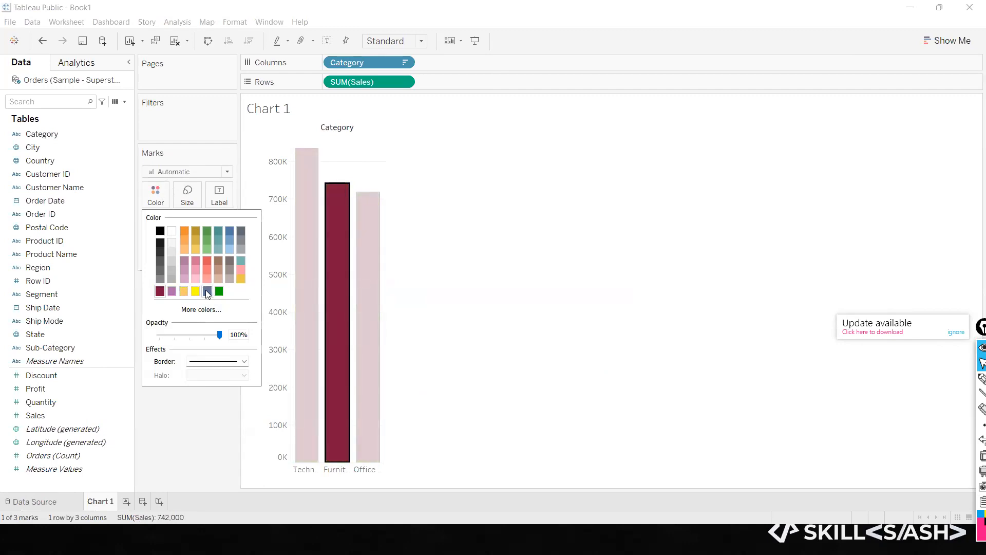
pyautogui.click(207, 291)
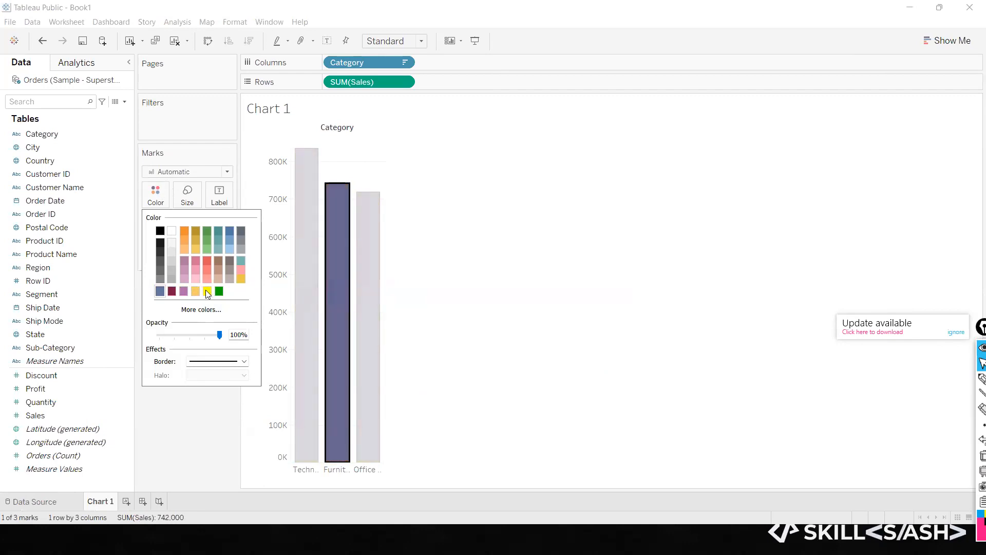
# Step: Change the border of the bars to the saved custom yellow
pyautogui.click(226, 363)
pyautogui.click(241, 466)
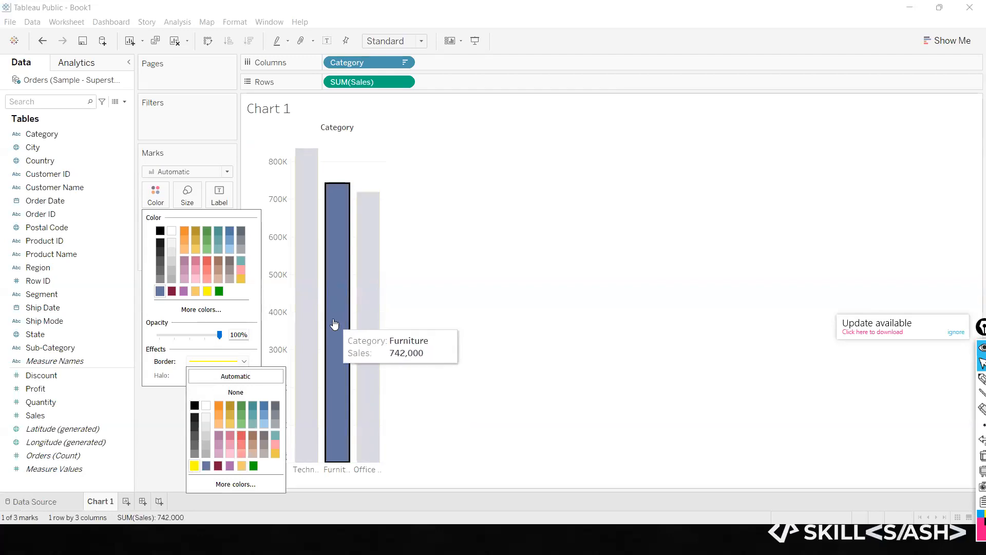
pyautogui.click(397, 348)
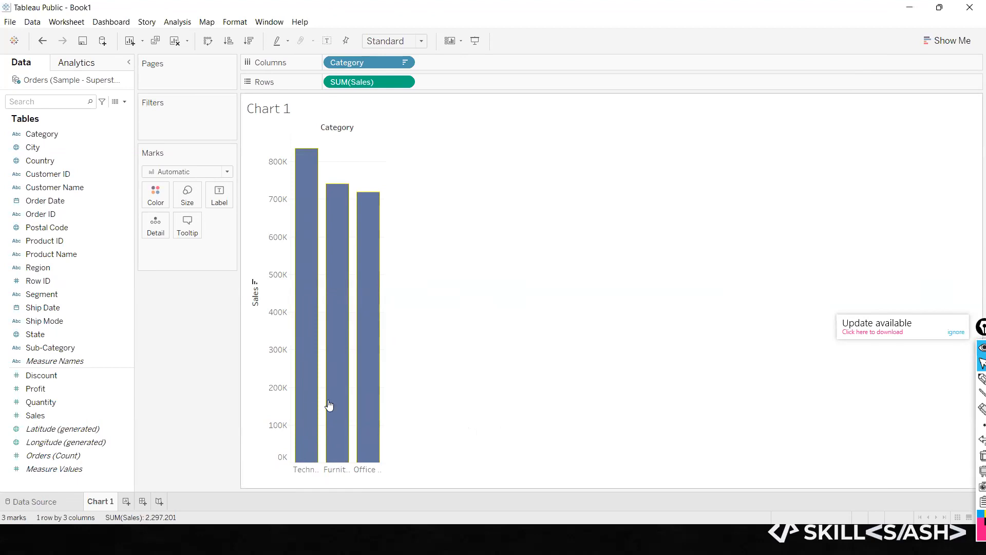
# Step: Try orange and purple as the fill color of the bars, ending on the saved slate blue
pyautogui.click(155, 196)
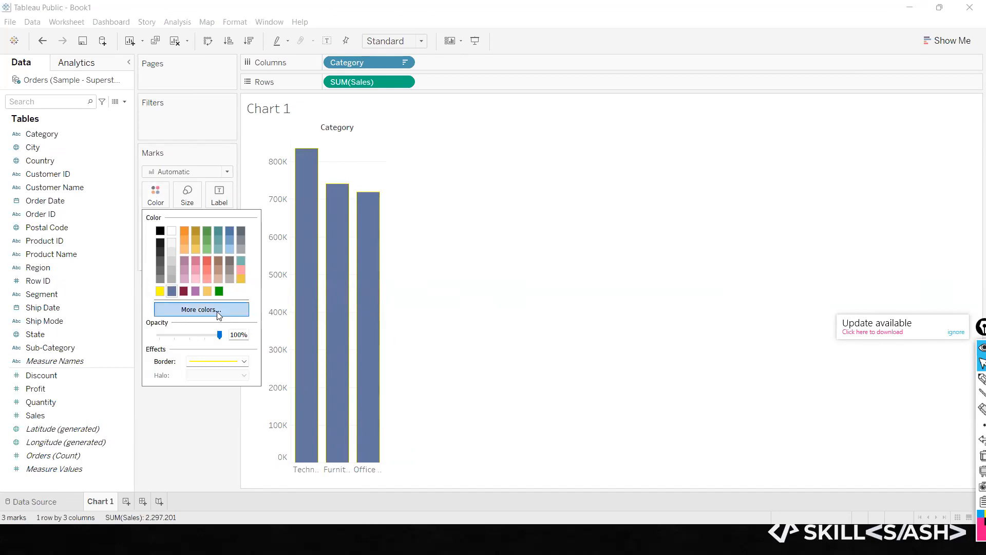
pyautogui.moveTo(219, 334)
pyautogui.mouseDown()
pyautogui.moveTo(194, 335)
pyautogui.moveTo(229, 338)
pyautogui.mouseUp()
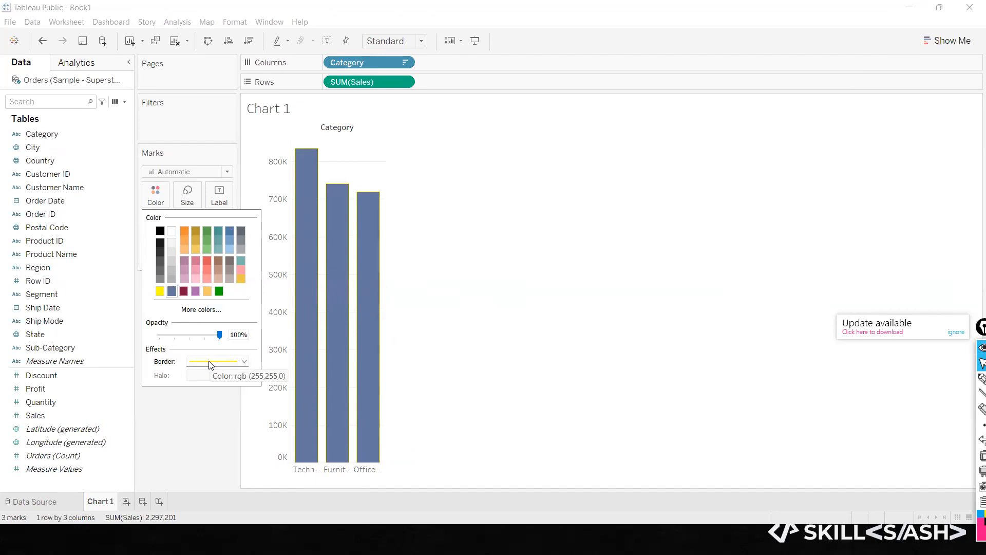
pyautogui.click(464, 189)
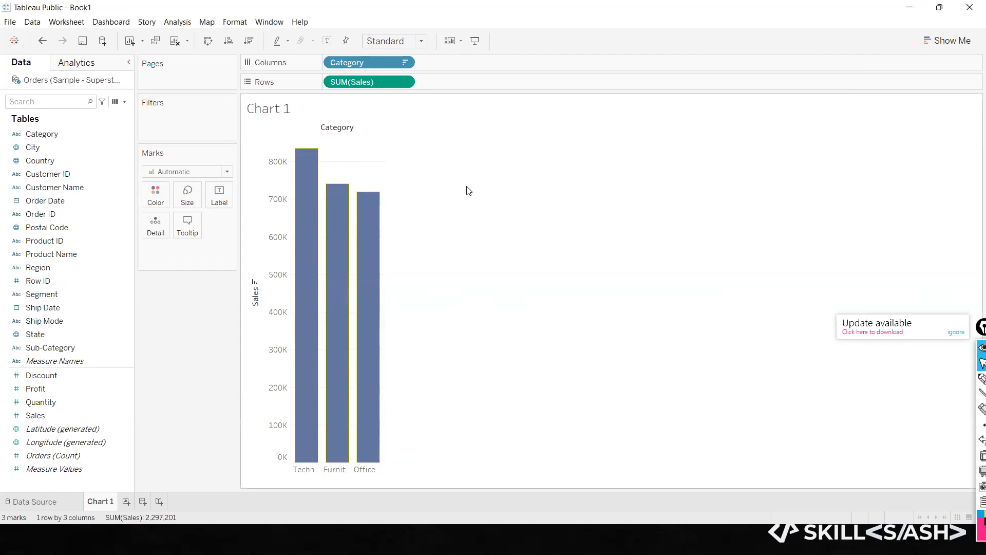
pyautogui.click(156, 195)
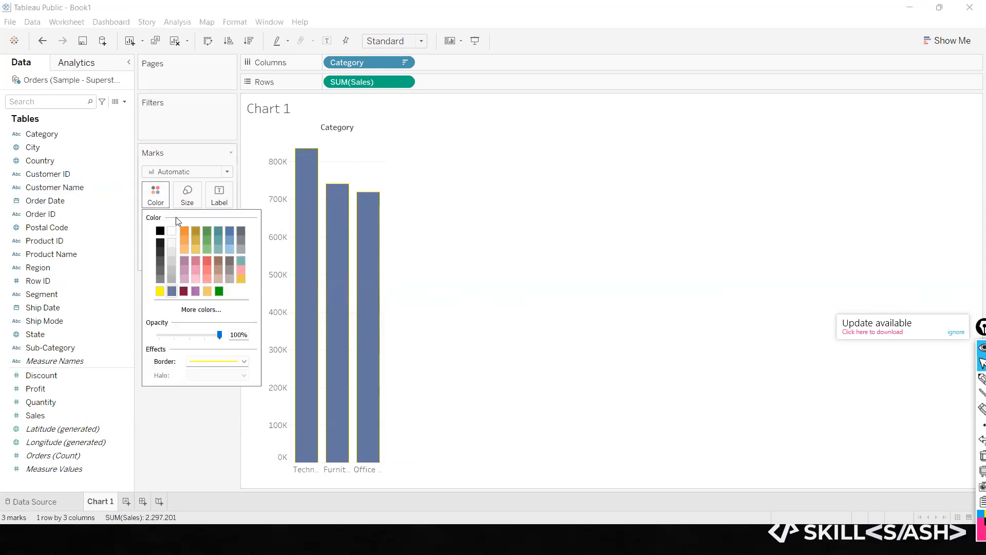
pyautogui.click(184, 231)
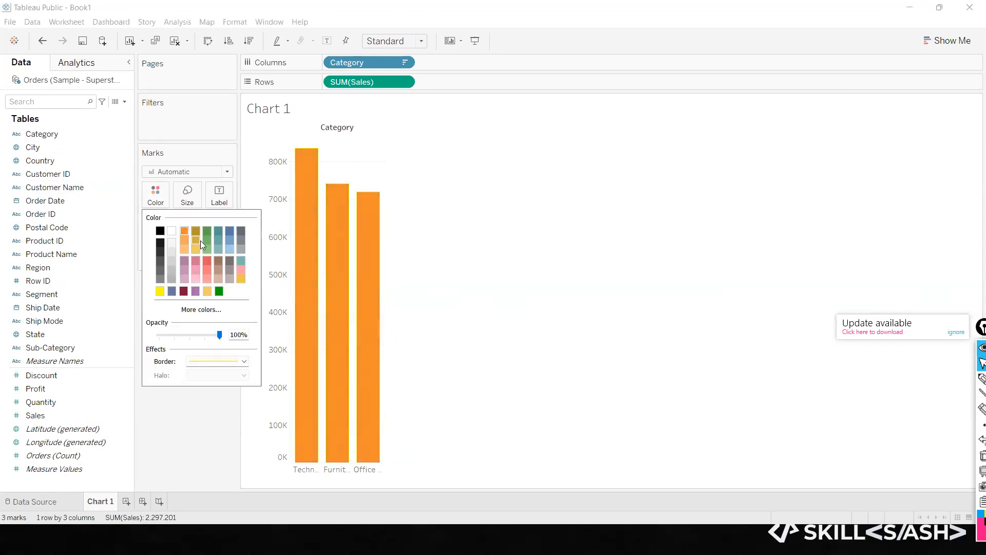
pyautogui.click(195, 291)
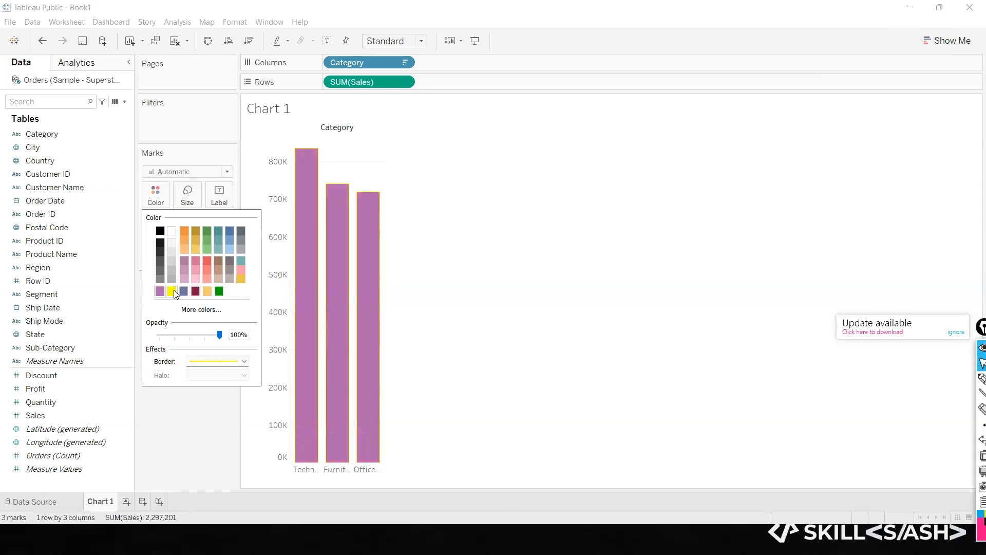
pyautogui.click(184, 291)
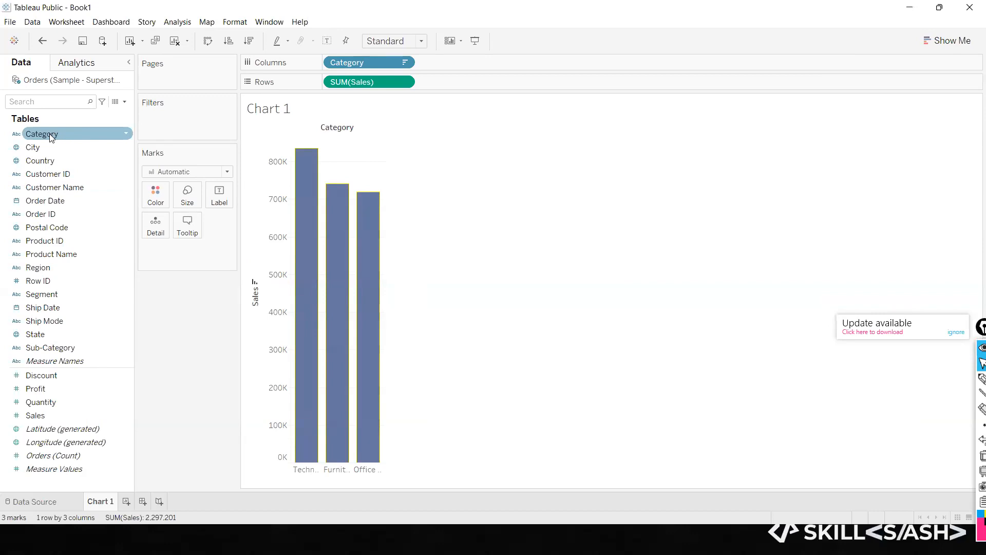
# Step: Color the bars by Category, removing the field from the Marks card once and applying it again
pyautogui.moveTo(52, 137); pyautogui.dragTo(155, 200)
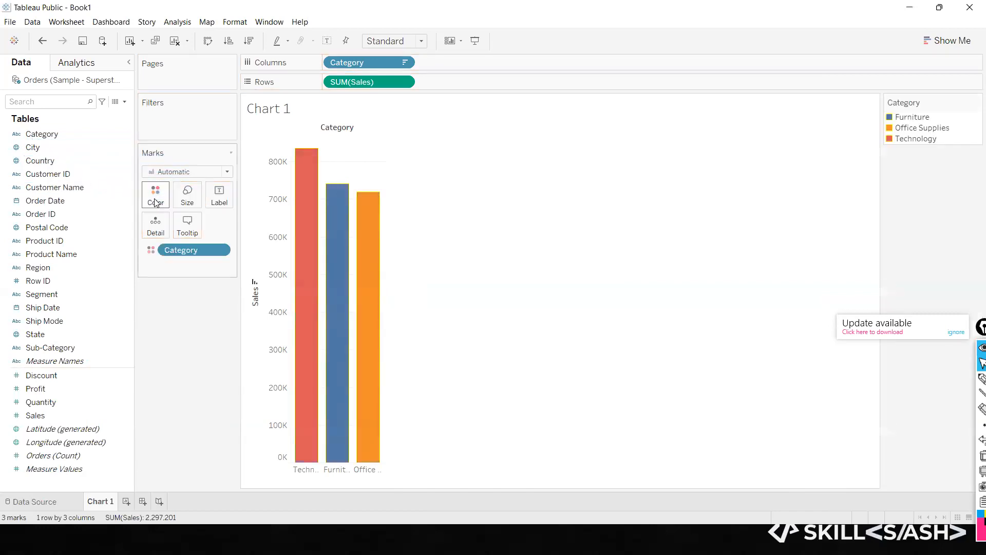
pyautogui.moveTo(206, 250); pyautogui.dragTo(194, 372)
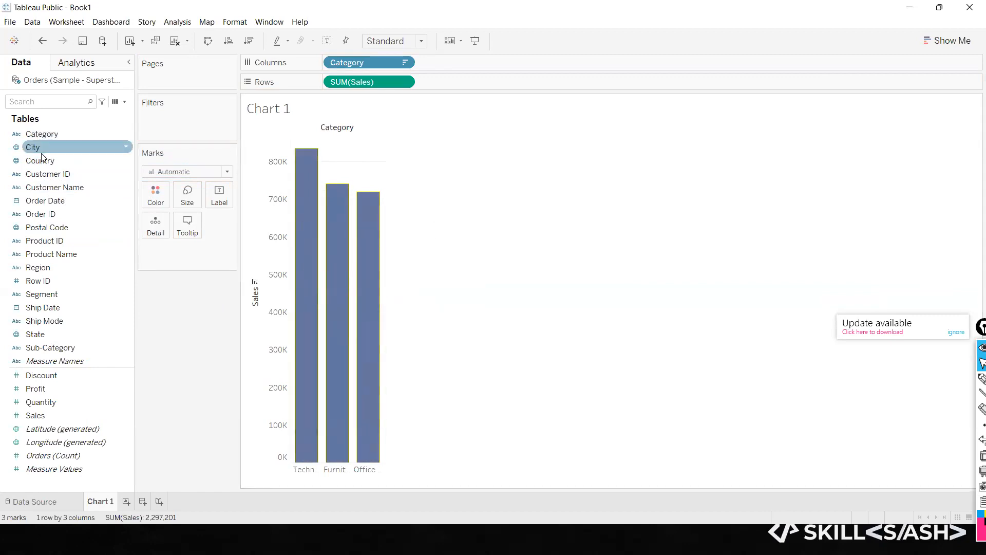
pyautogui.moveTo(37, 134); pyautogui.dragTo(157, 198)
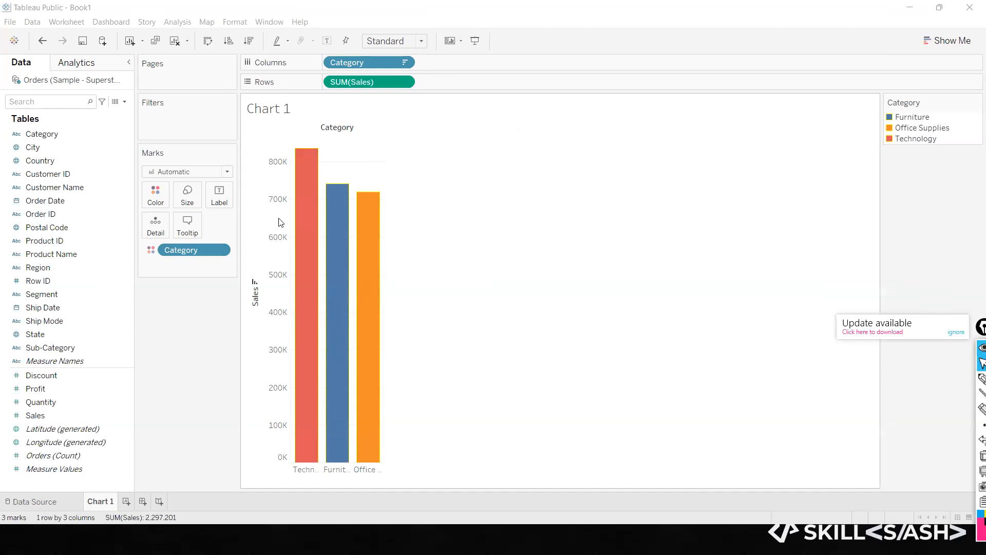
# Step: Try a wider bar size and then make the bars slightly narrower
pyautogui.click(187, 204)
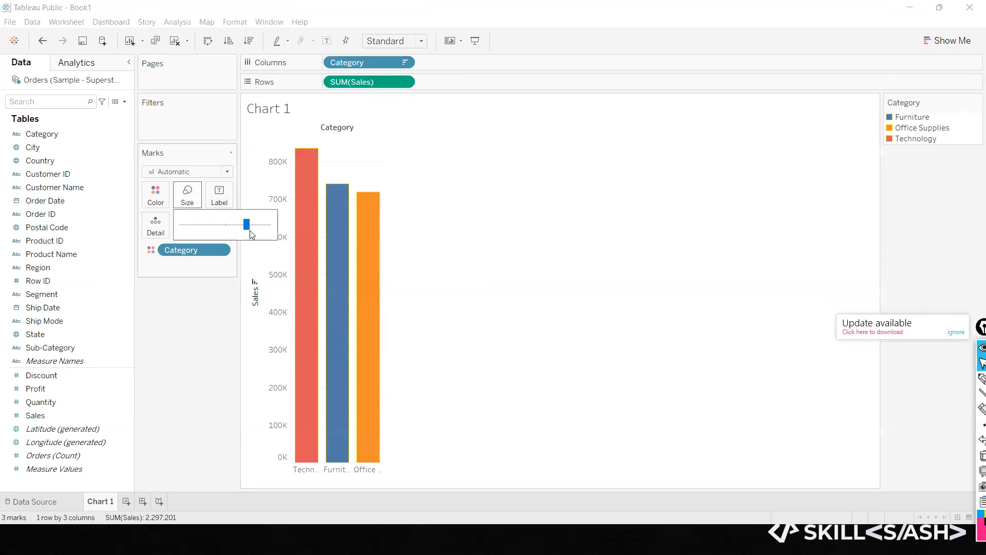
pyautogui.moveTo(244, 232)
pyautogui.mouseDown()
pyautogui.moveTo(187, 228)
pyautogui.moveTo(253, 229)
pyautogui.mouseUp()
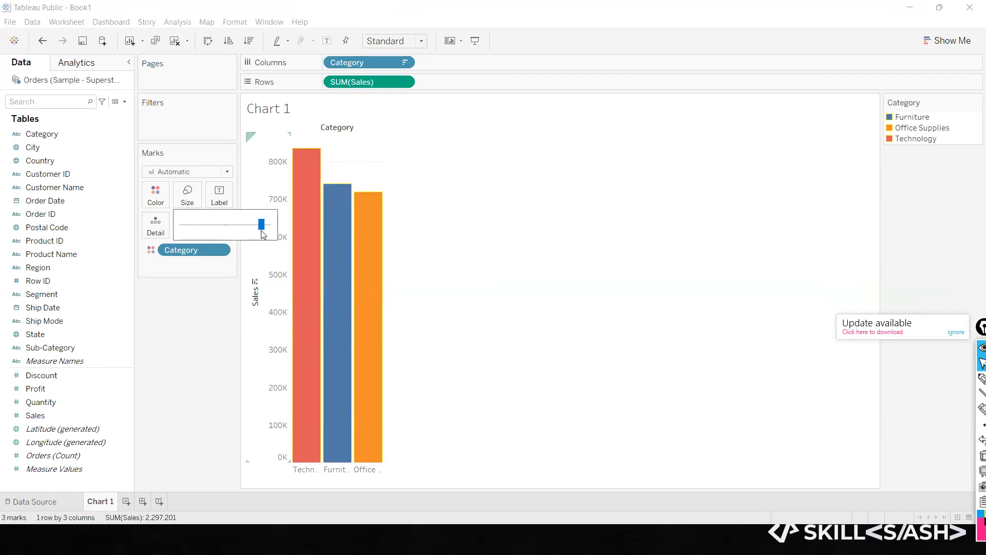
pyautogui.click(243, 225)
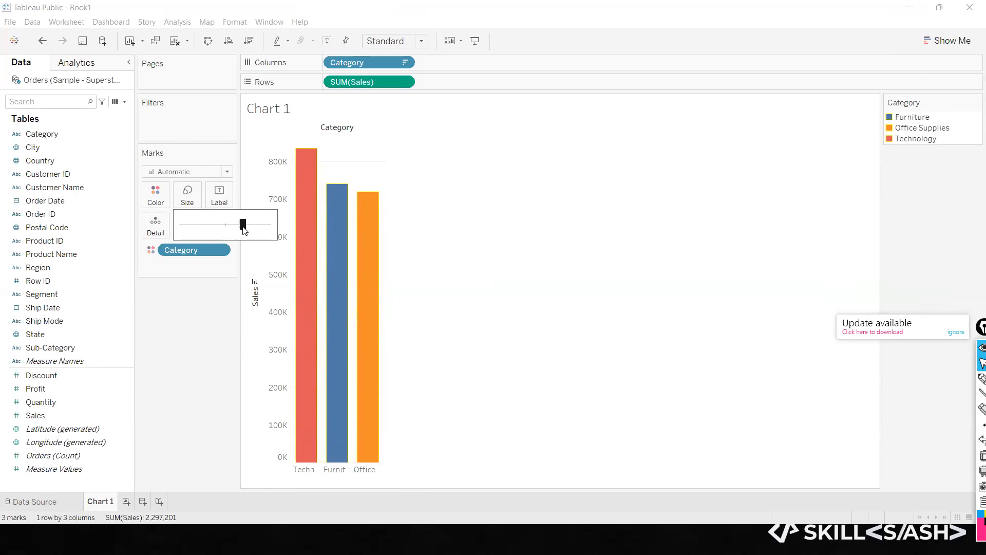
pyautogui.click(215, 344)
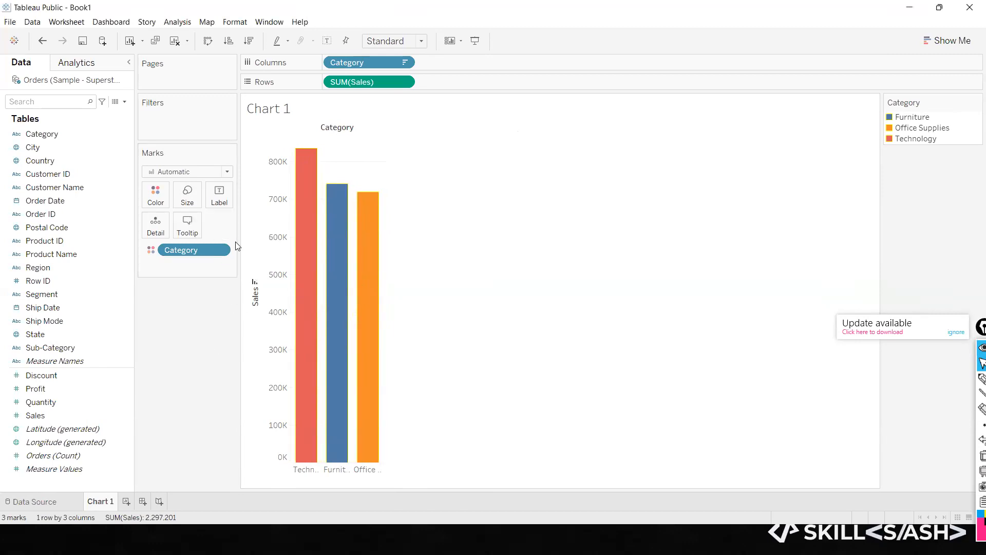
# Step: Show mark labels on the bars, toggling them off and on again
pyautogui.click(229, 204)
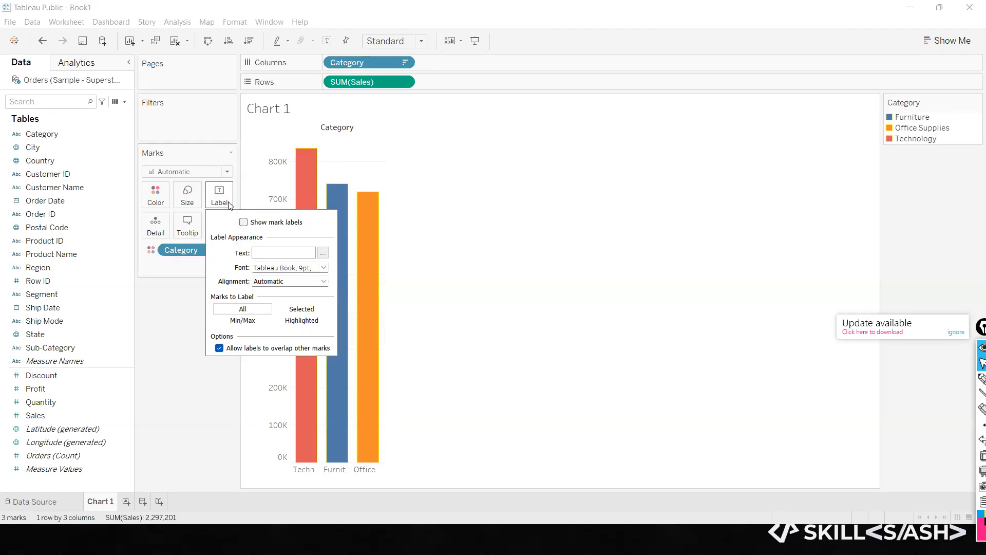
pyautogui.moveTo(308, 176)
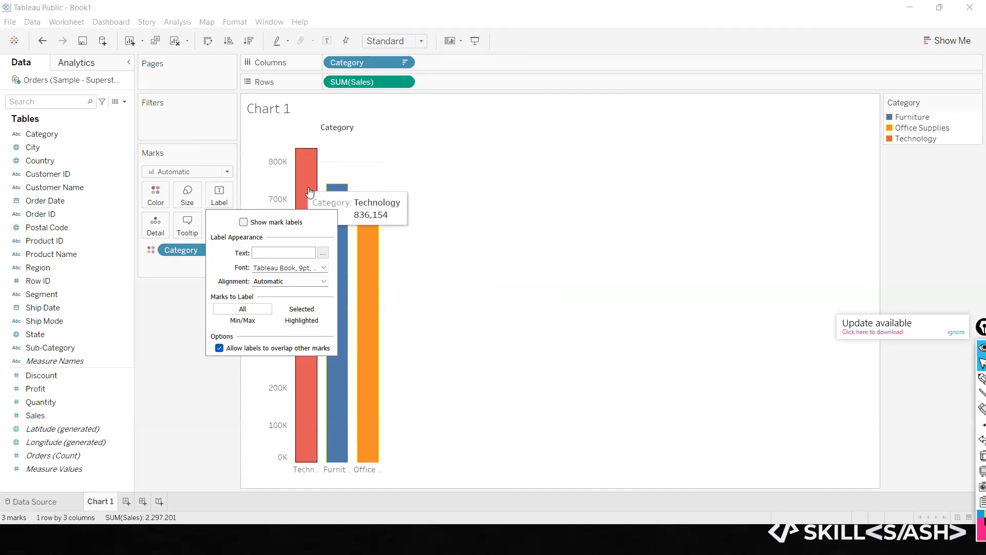
pyautogui.click(244, 224)
pyautogui.moveTo(310, 153)
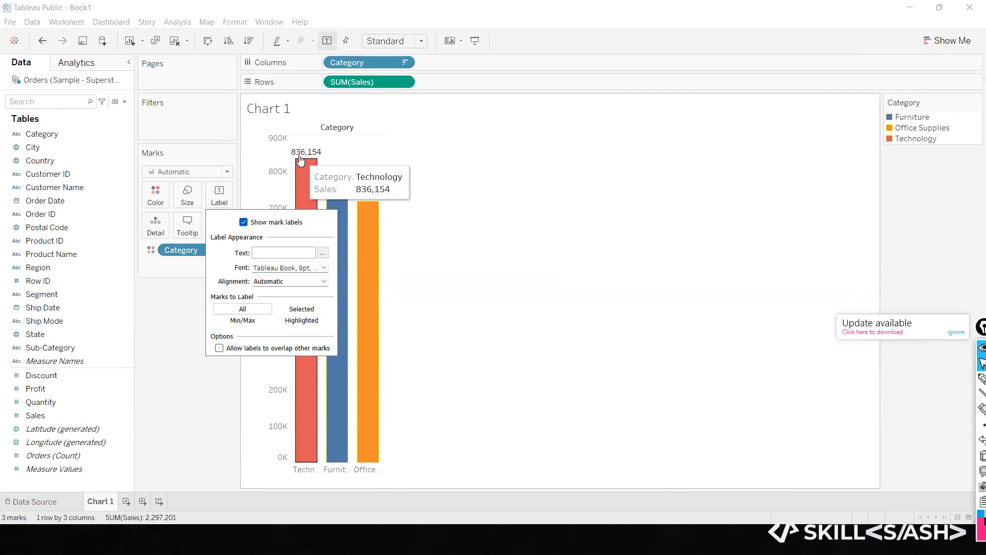
pyautogui.click(425, 65)
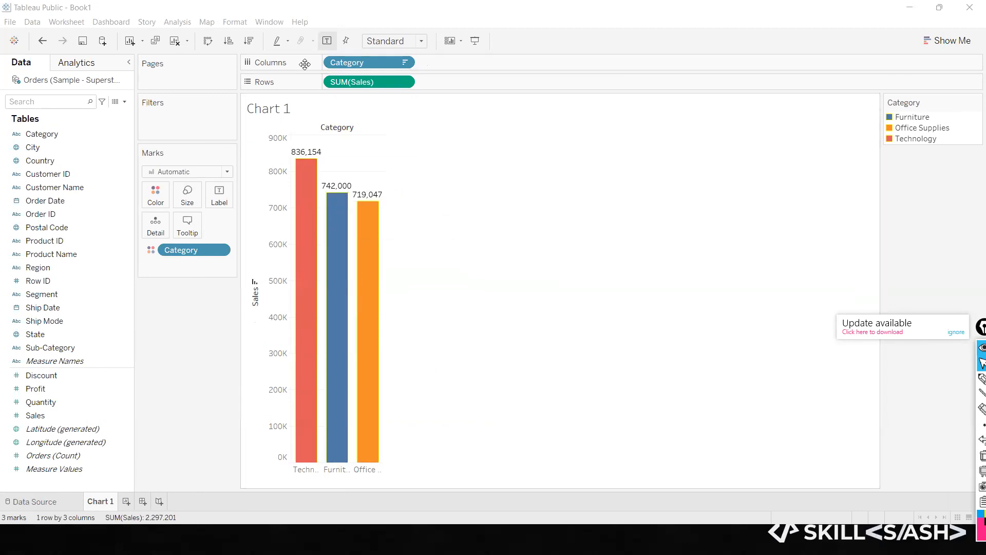
pyautogui.click(328, 41)
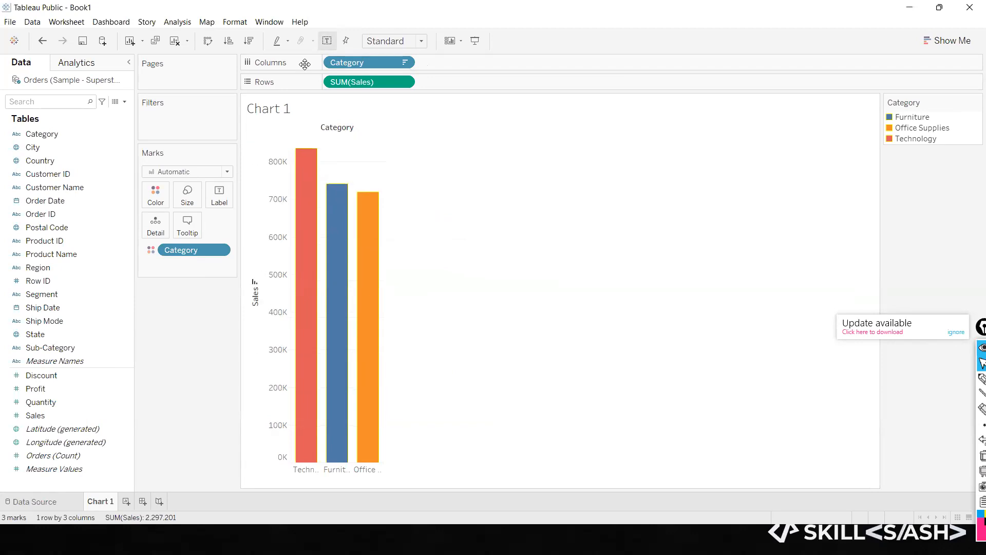
pyautogui.click(327, 41)
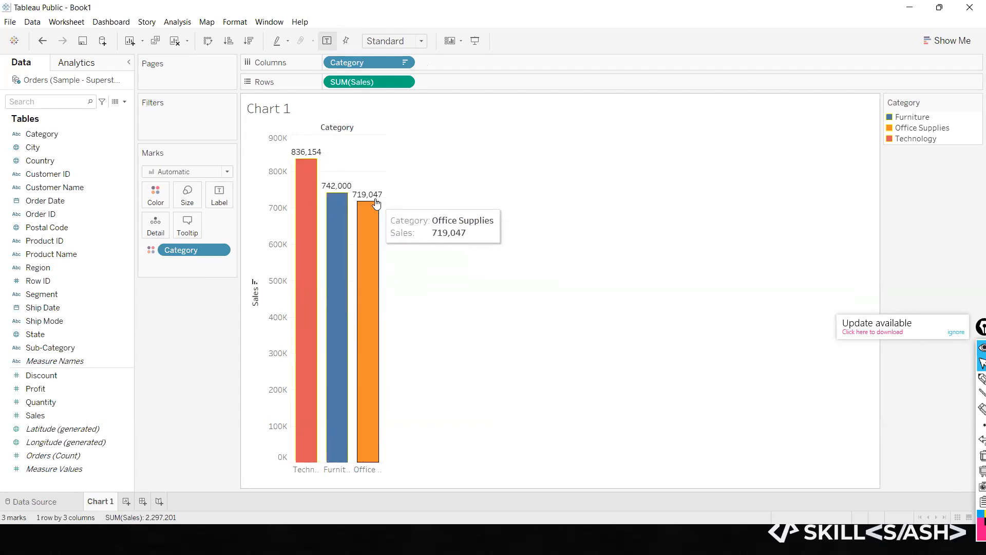
# Step: Make the mark labels bold and try maroon and slate blue text, ending on purple
pyautogui.click(219, 205)
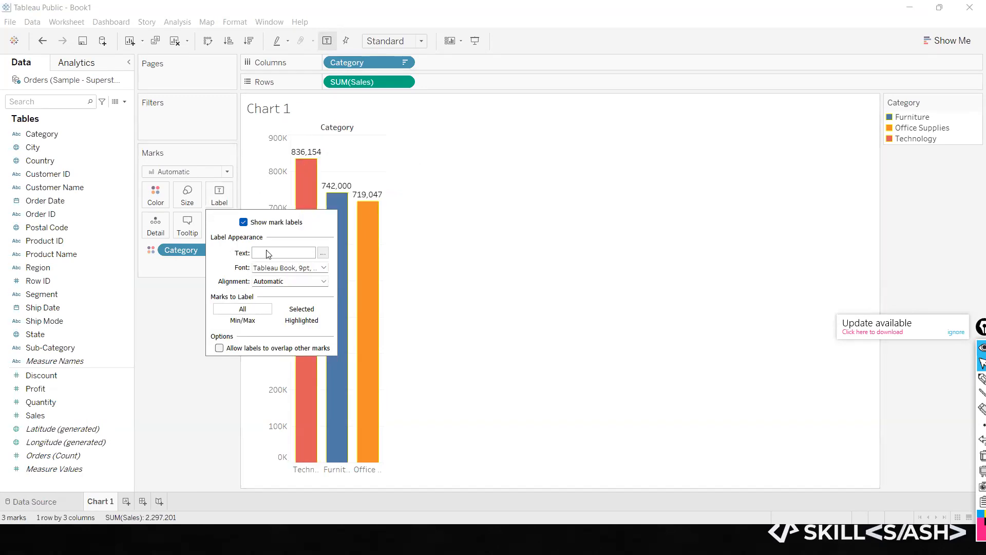
pyautogui.click(276, 271)
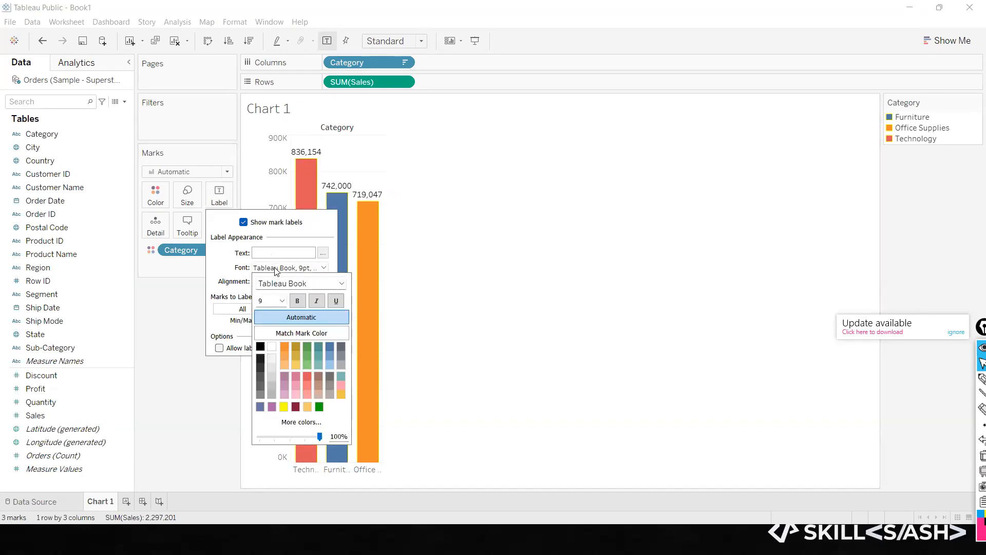
pyautogui.click(298, 302)
pyautogui.click(295, 407)
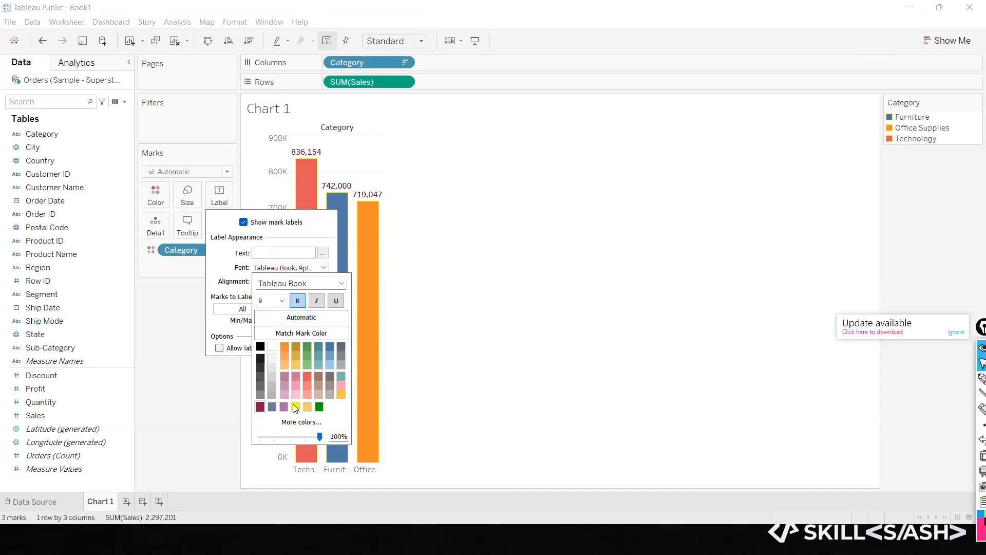
pyautogui.click(272, 406)
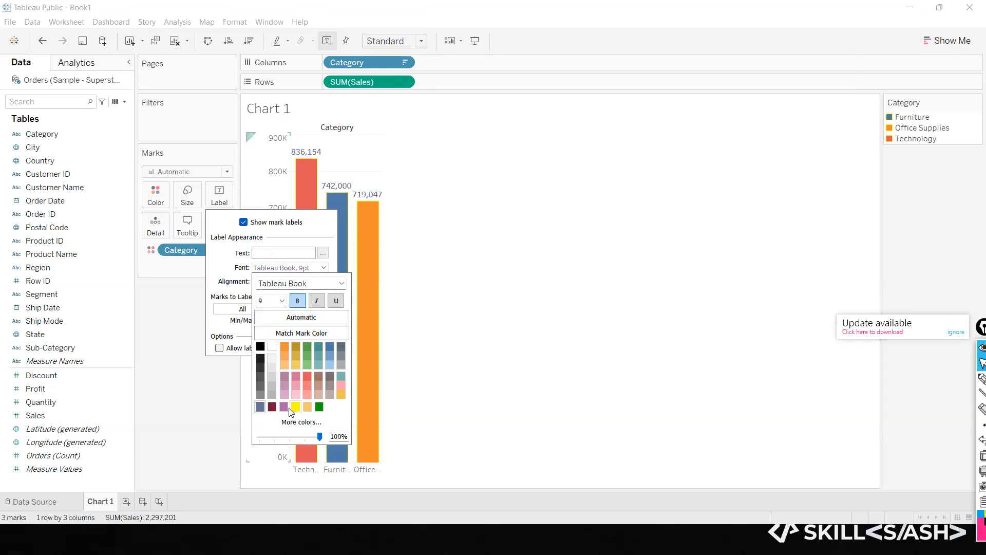
pyautogui.click(284, 407)
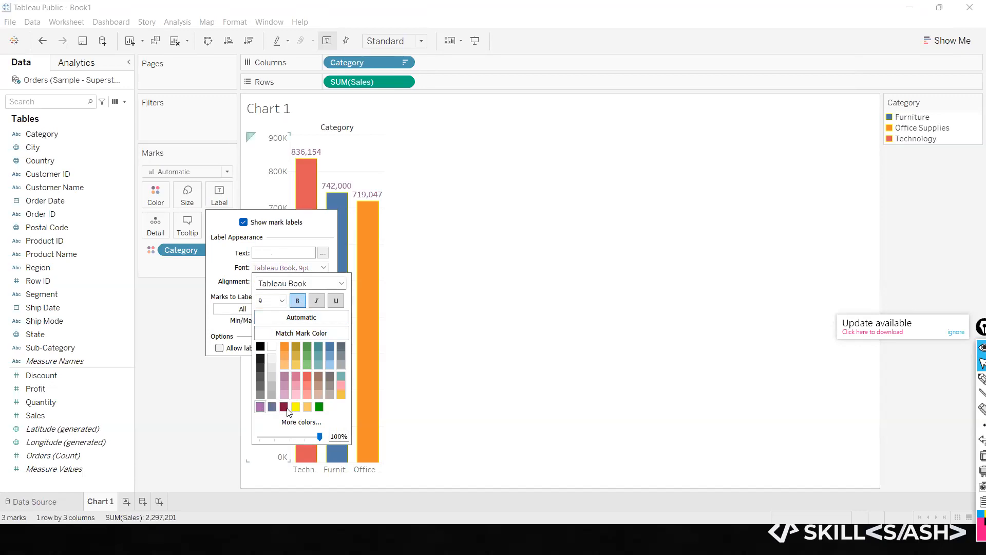
# Step: Try underline and italic on the mark labels, turning each back off
pyautogui.click(336, 302)
pyautogui.click(334, 301)
pyautogui.click(318, 302)
pyautogui.click(318, 302)
# Step: Try font sizes 10 and 8 for the mark labels, ending on size 9
pyautogui.click(282, 301)
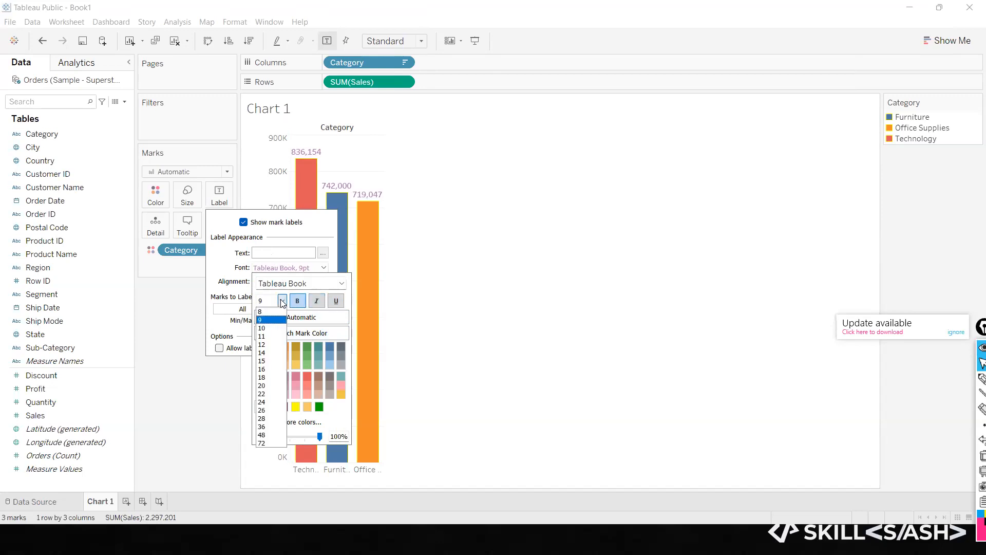
pyautogui.click(263, 328)
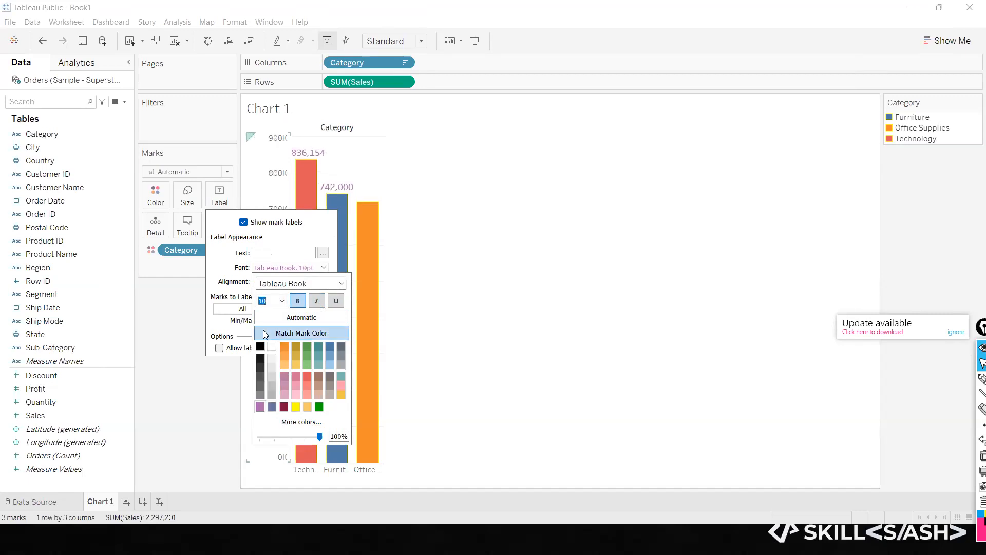
pyautogui.click(282, 301)
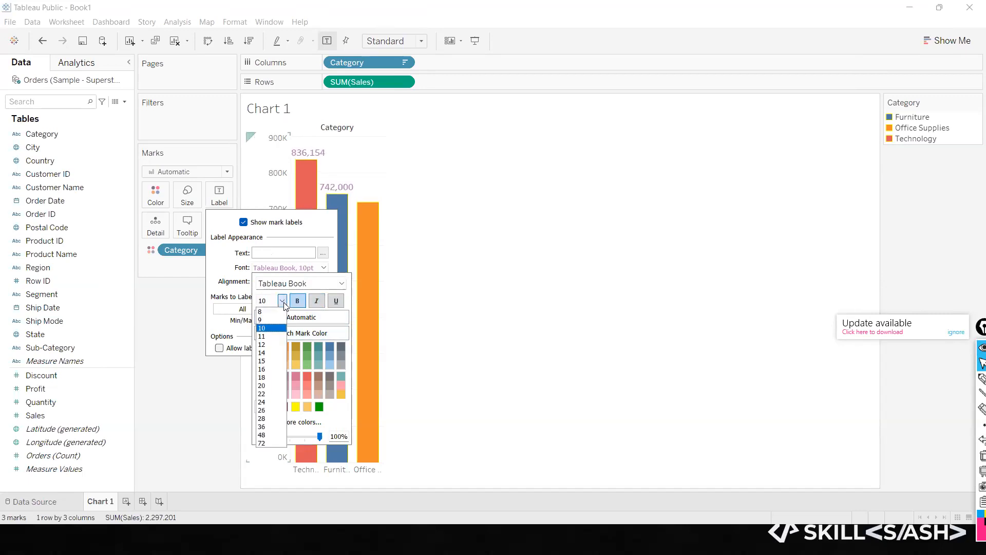
pyautogui.click(272, 313)
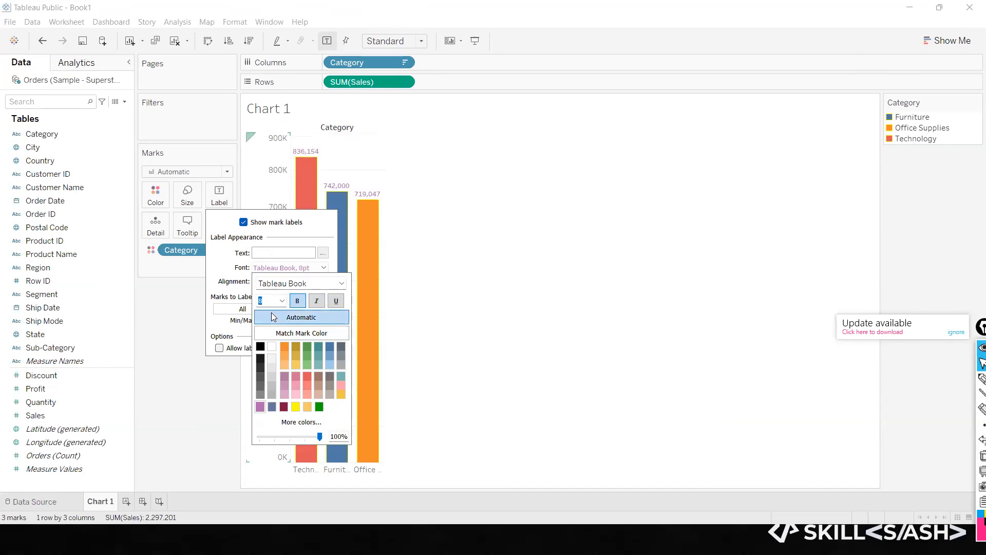
pyautogui.click(282, 301)
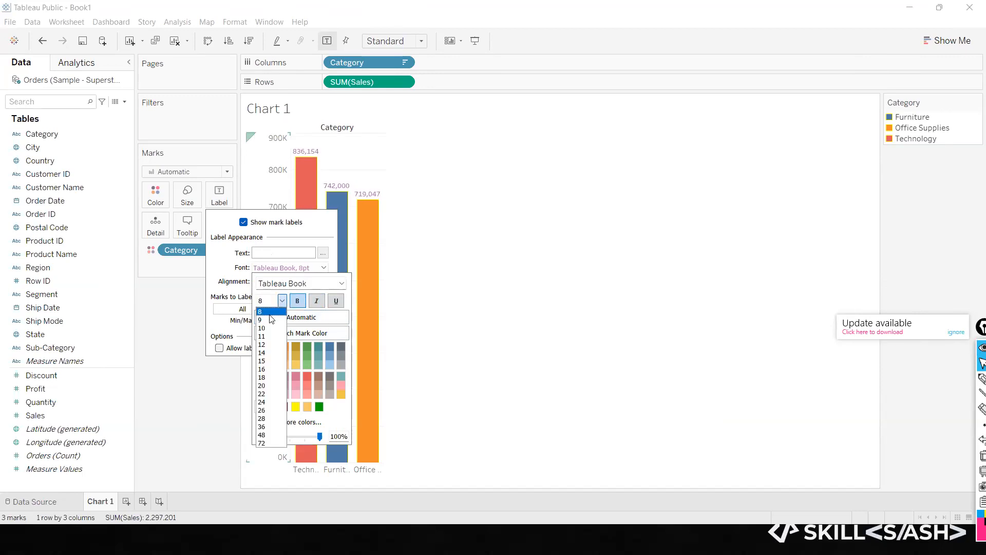
pyautogui.click(270, 320)
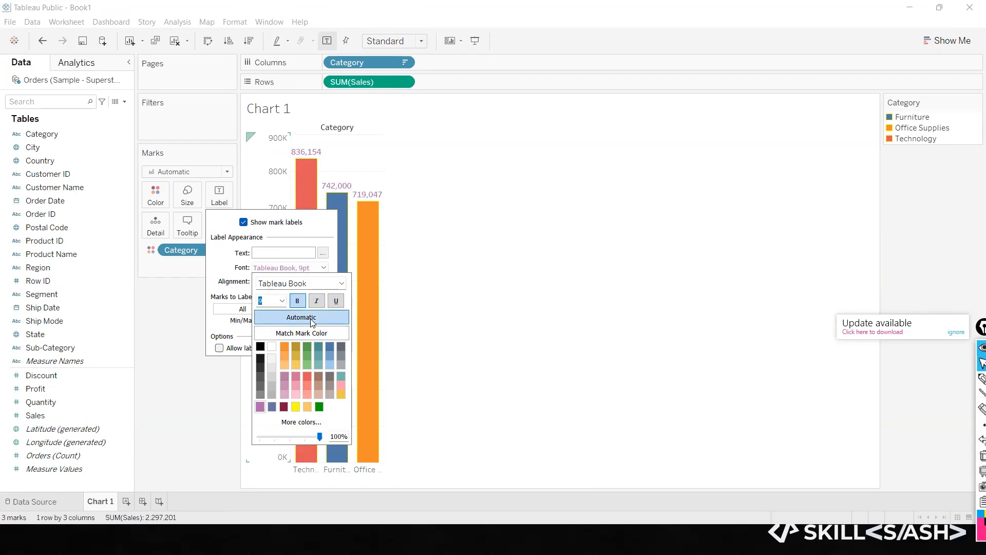
pyautogui.click(457, 288)
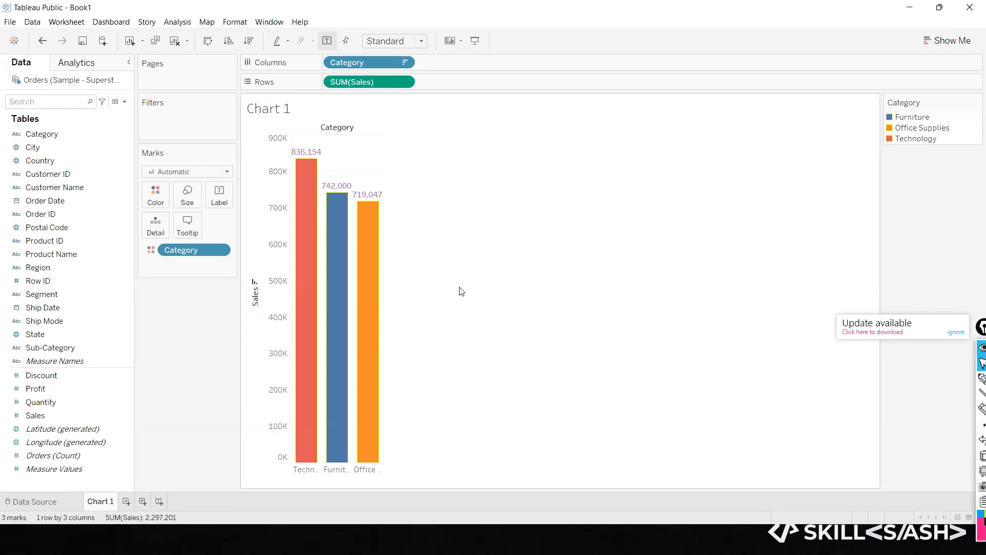
# Step: Try left and center horizontal alignment for the mark labels, ending on right, and set their vertical alignment to bottom
pyautogui.click(220, 196)
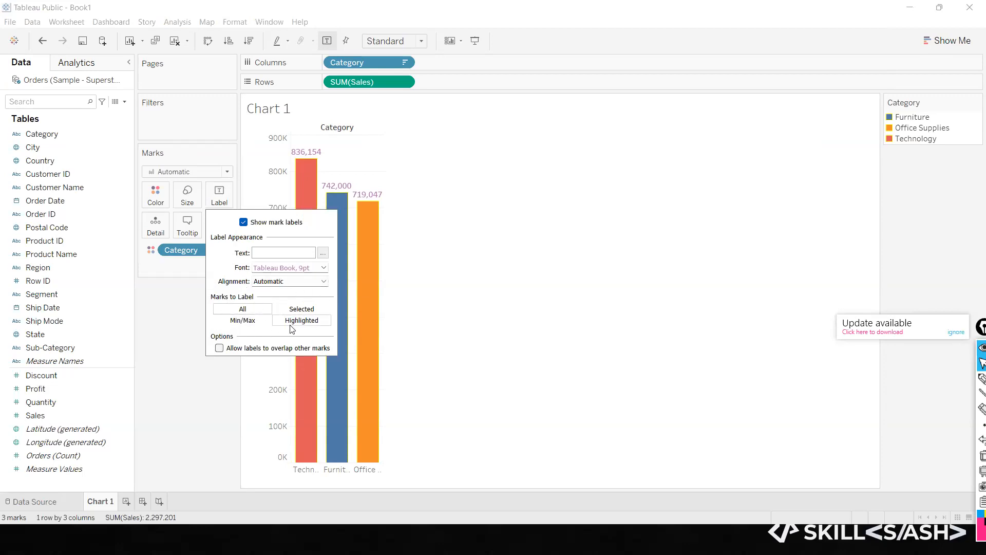
pyautogui.click(297, 282)
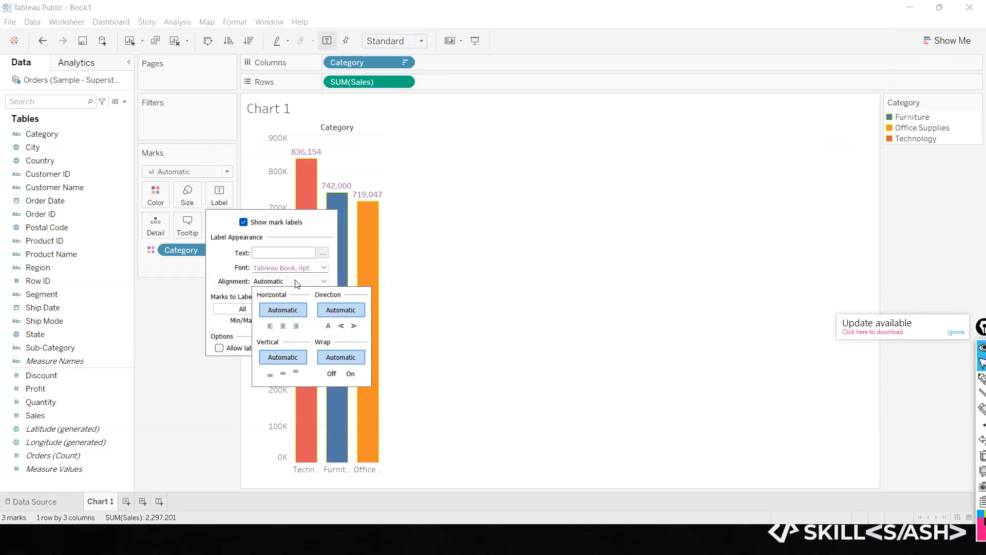
pyautogui.click(271, 327)
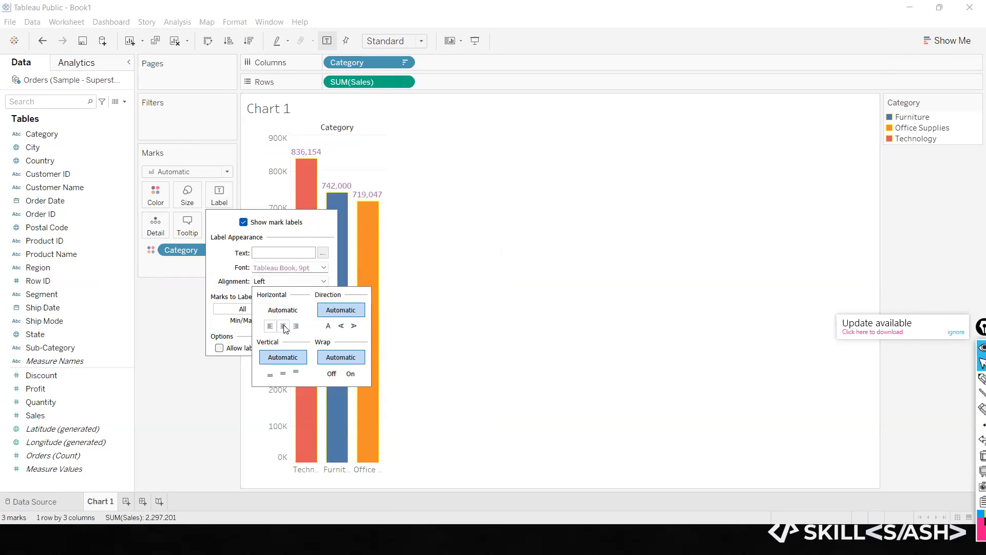
pyautogui.click(283, 327)
pyautogui.click(296, 328)
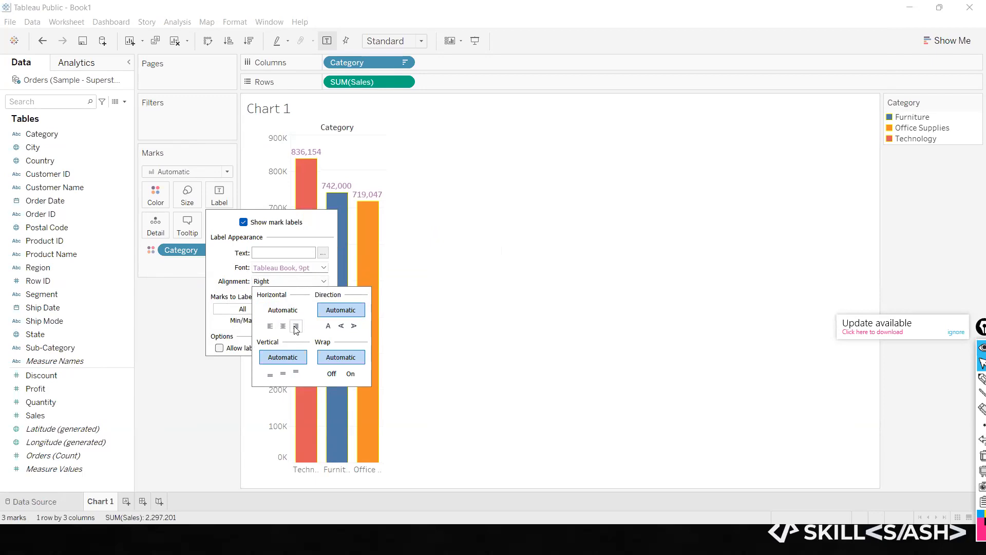
pyautogui.click(270, 375)
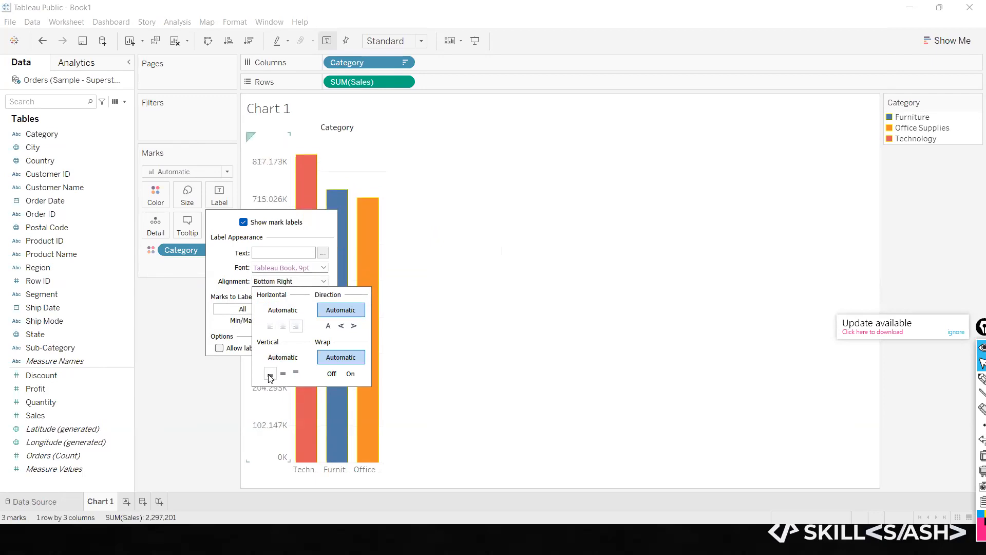
pyautogui.click(522, 322)
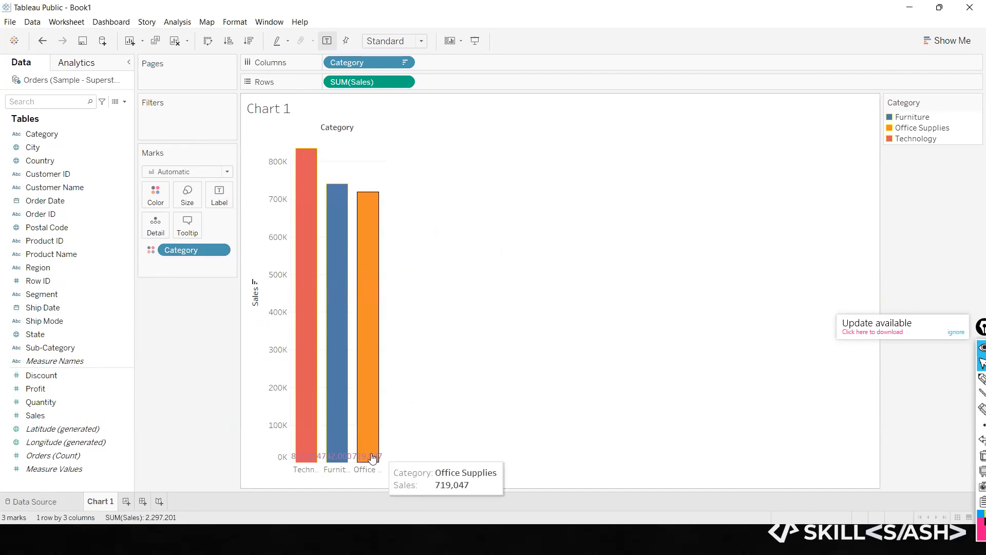
# Step: Try middle vertical alignment for the mark labels
pyautogui.click(226, 198)
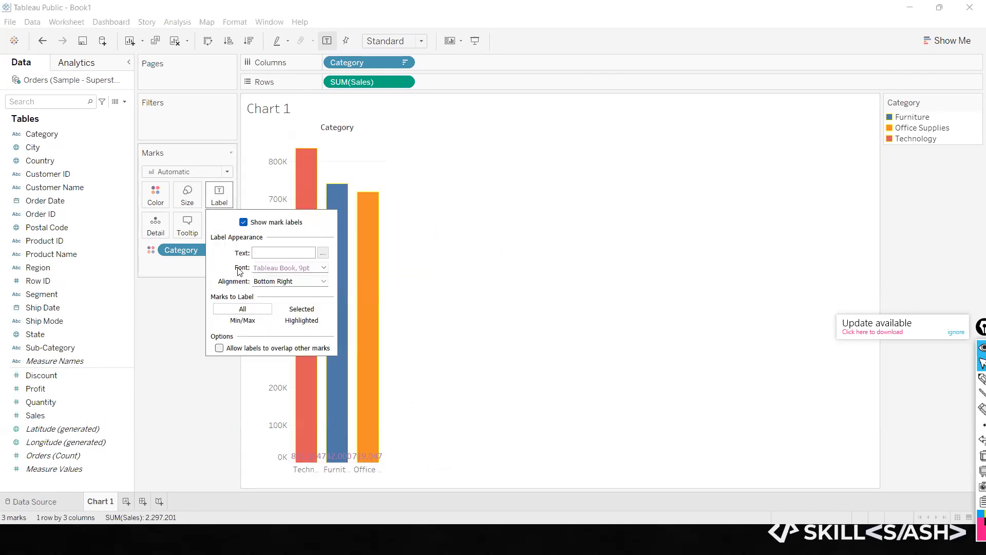
pyautogui.click(273, 286)
pyautogui.click(283, 374)
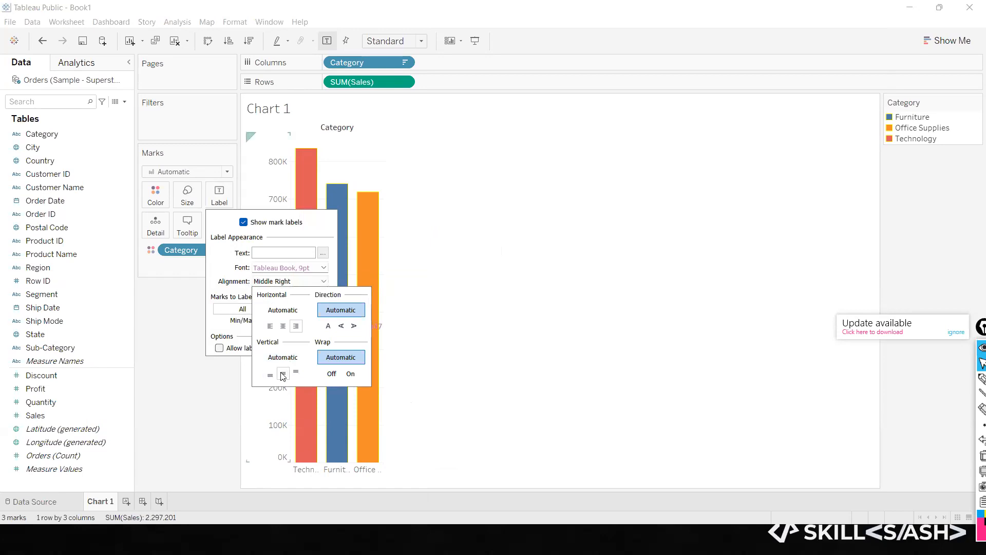
pyautogui.click(541, 234)
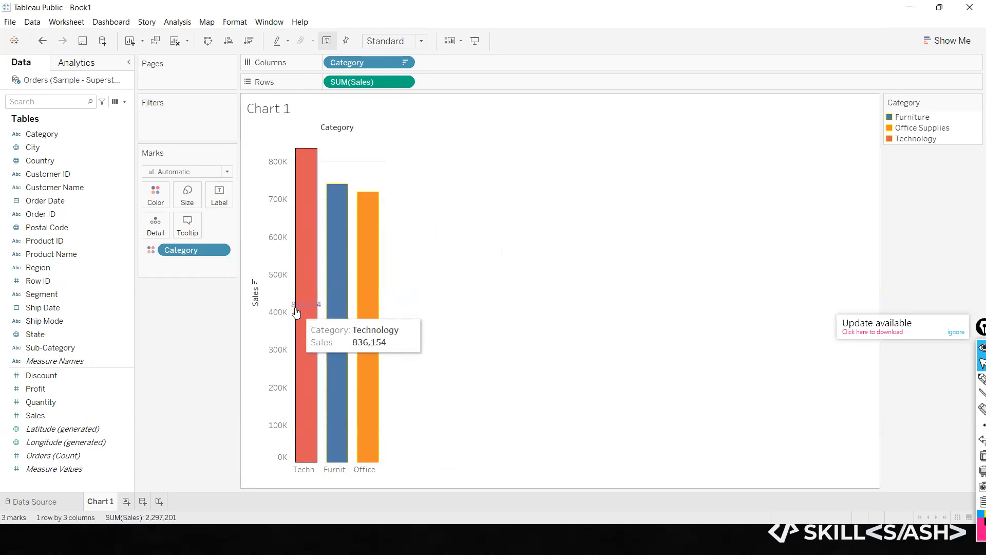
# Step: Set the vertical alignment of the mark labels to top
pyautogui.click(155, 195)
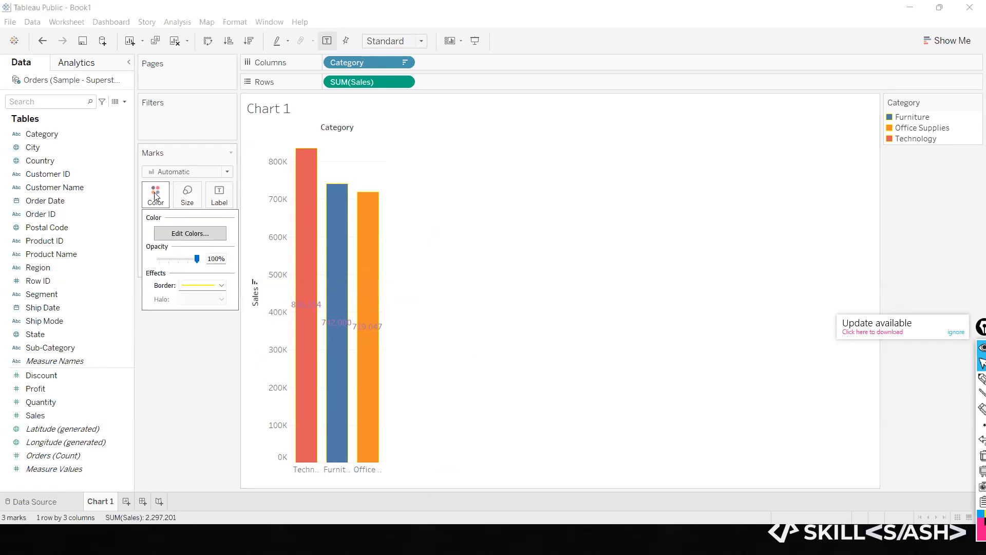
pyautogui.click(220, 364)
pyautogui.click(219, 194)
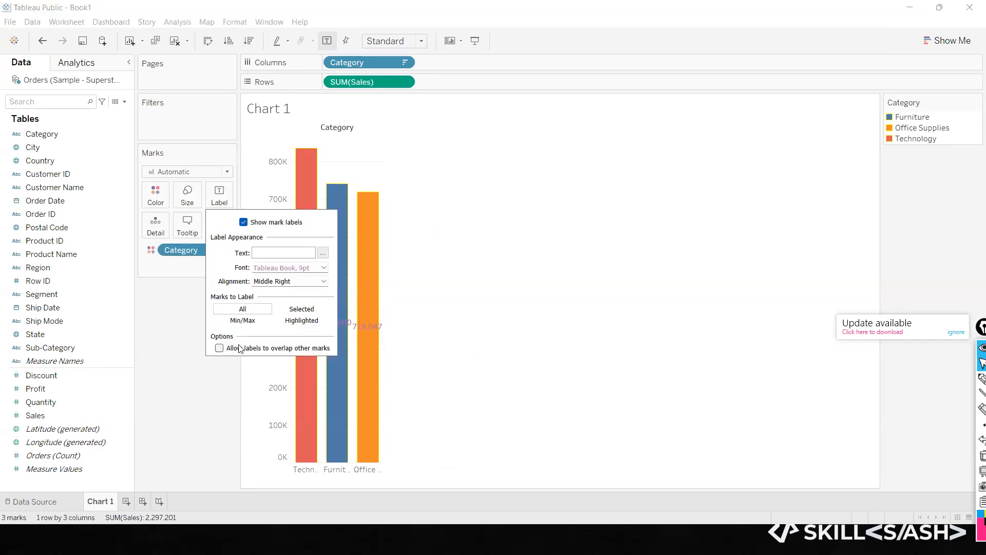
pyautogui.click(292, 283)
pyautogui.click(296, 372)
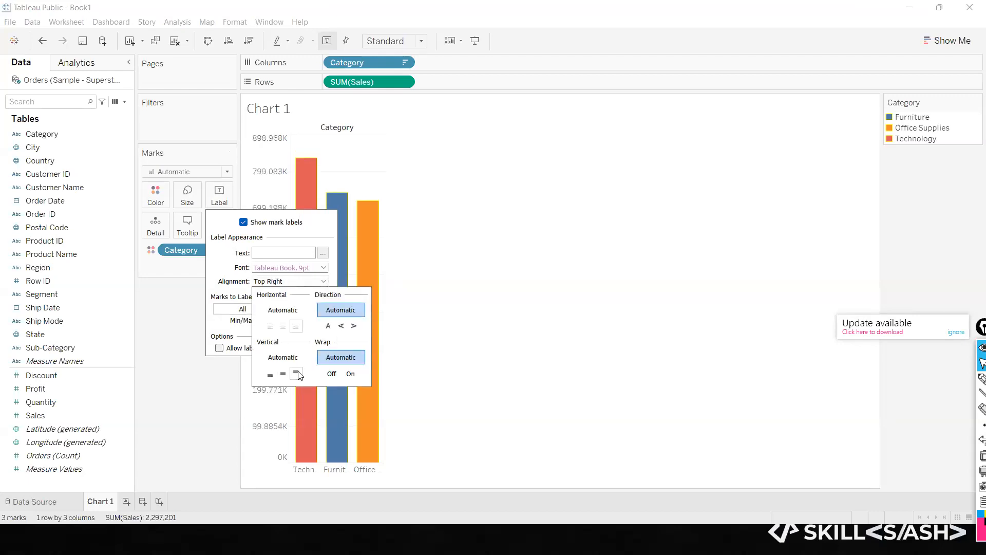
pyautogui.click(529, 319)
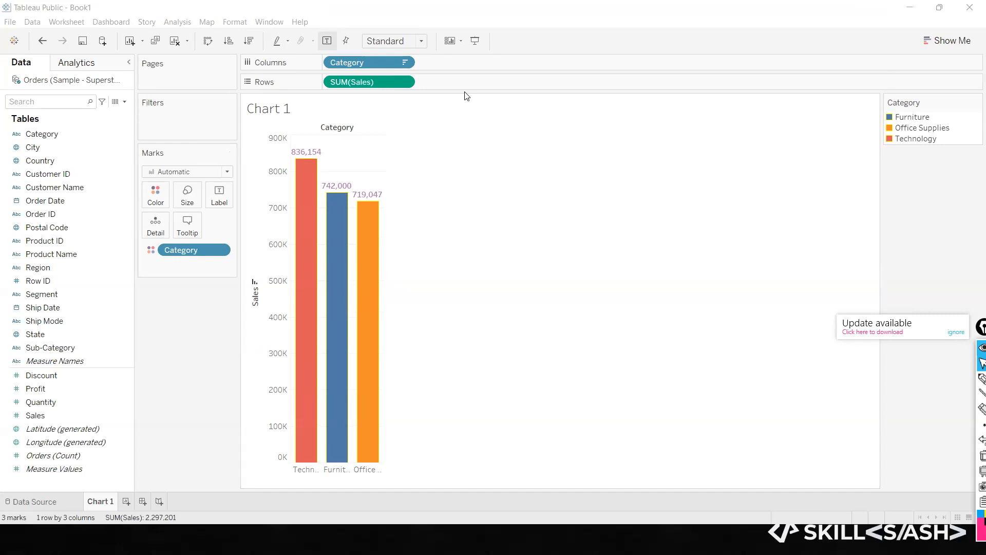
# Step: Toggle the mark labels off and on several times, ending with them shown
pyautogui.click(229, 199)
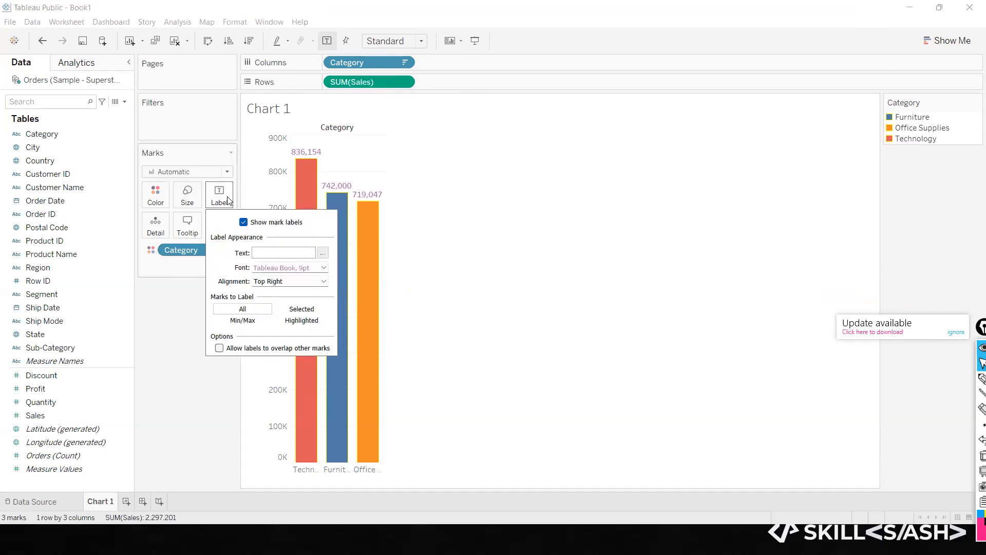
pyautogui.click(243, 223)
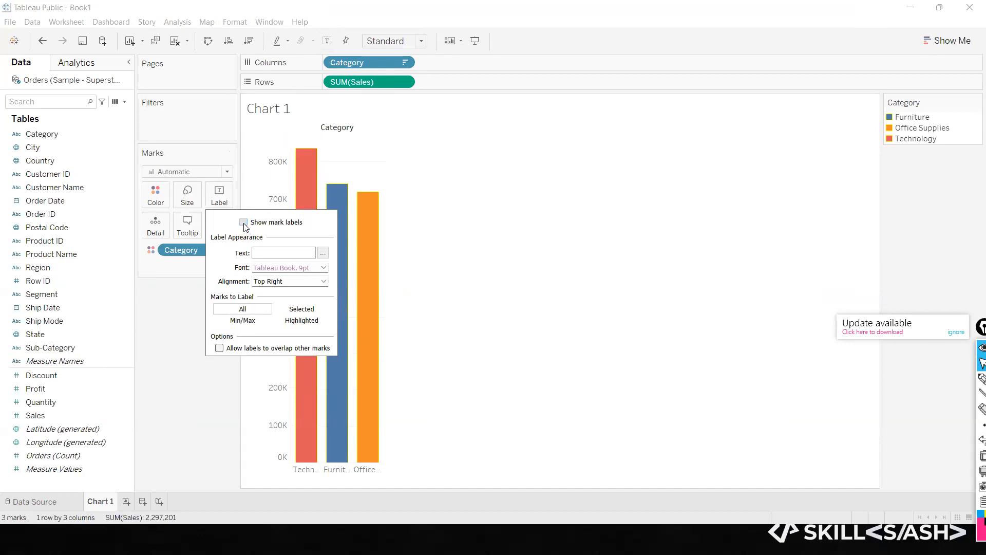
pyautogui.click(243, 222)
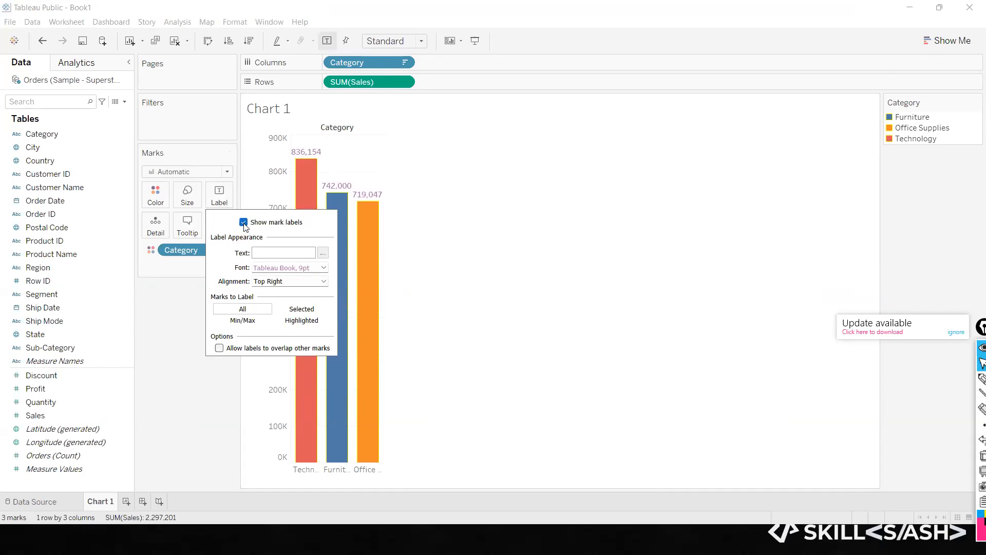
pyautogui.click(244, 224)
pyautogui.click(244, 224)
pyautogui.click(329, 43)
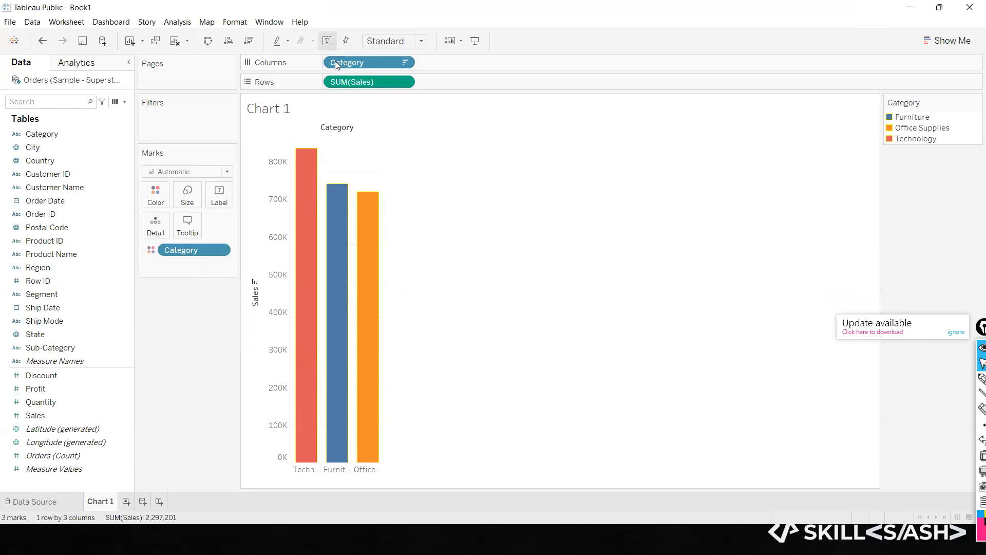
pyautogui.click(329, 44)
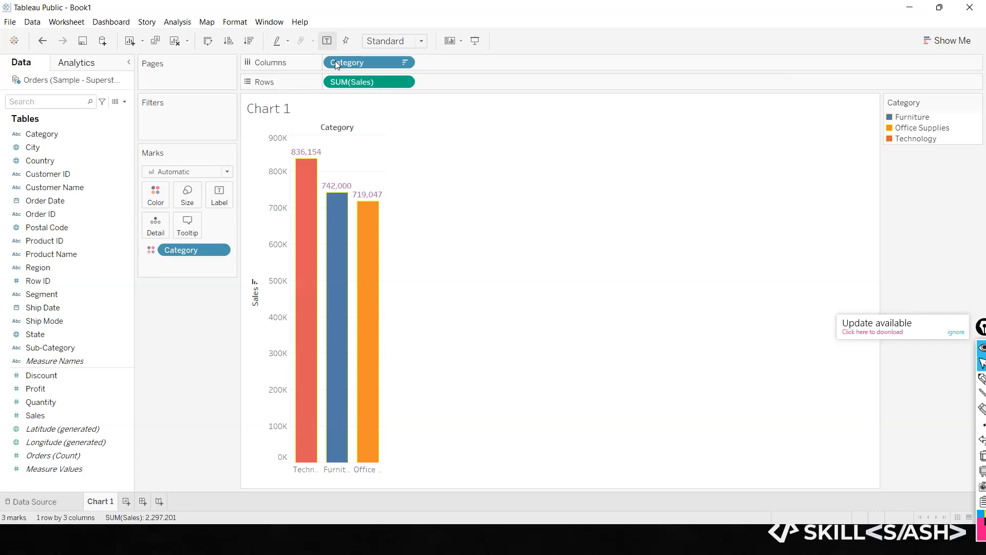
# Step: Review the mark label settings and the labels above the category bars
pyautogui.moveTo(301, 157)
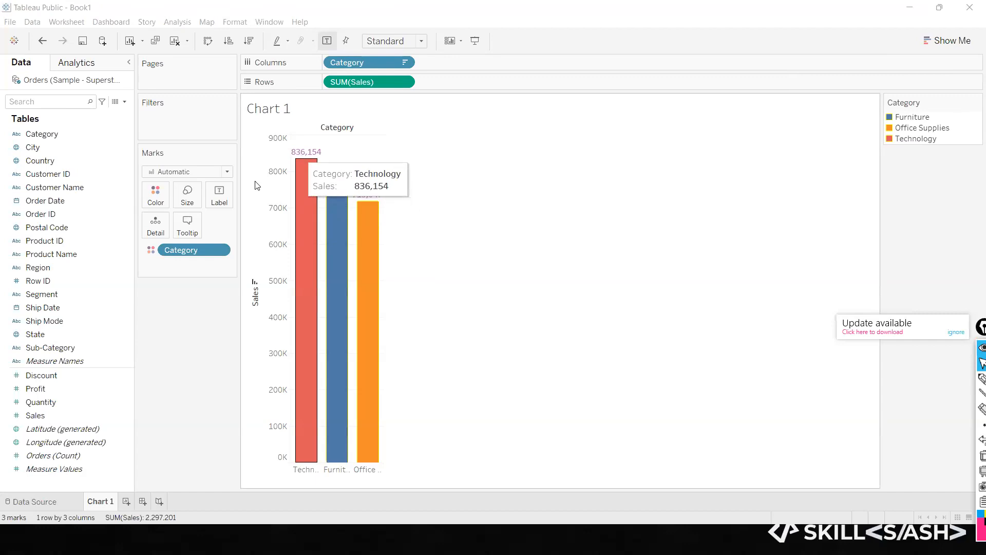
pyautogui.click(224, 204)
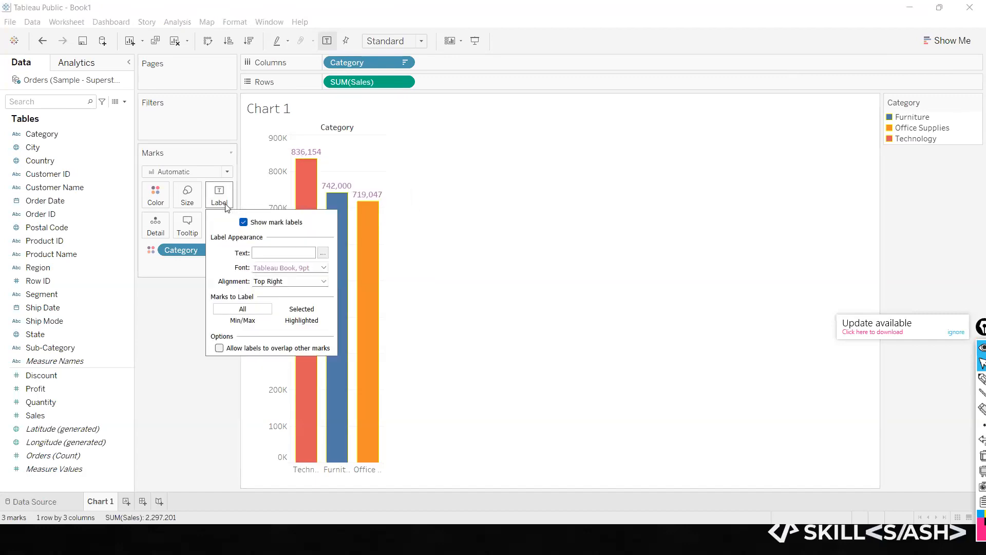
pyautogui.click(452, 199)
pyautogui.moveTo(359, 197)
pyautogui.moveTo(314, 160)
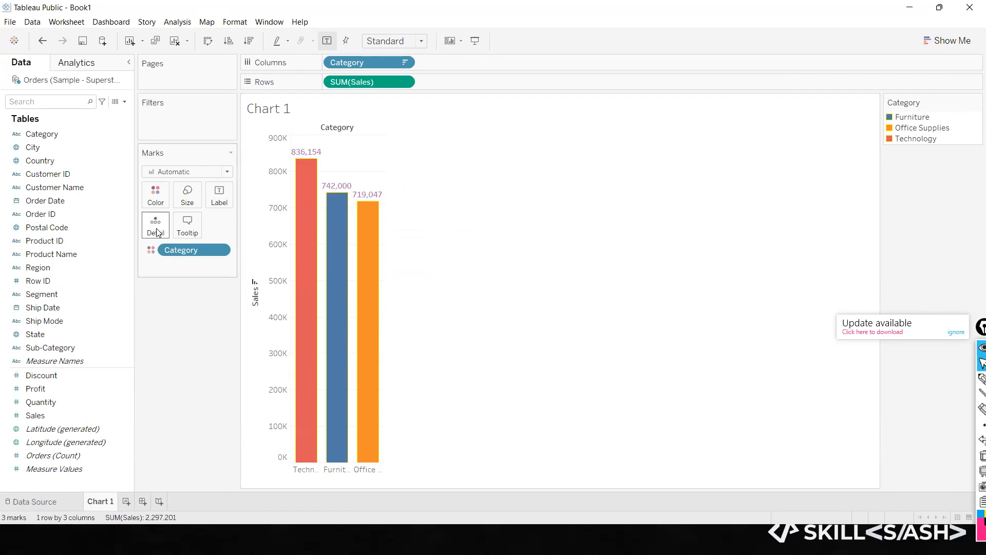
# Step: View the tooltip editor without changes and examine the tooltips of the Office Supplies and Furniture bars
pyautogui.click(187, 226)
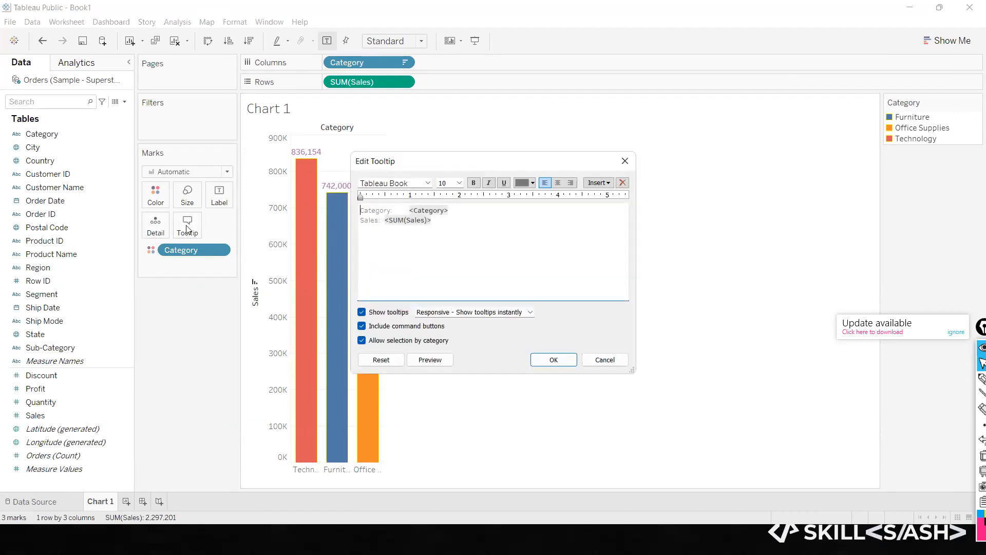
pyautogui.click(625, 162)
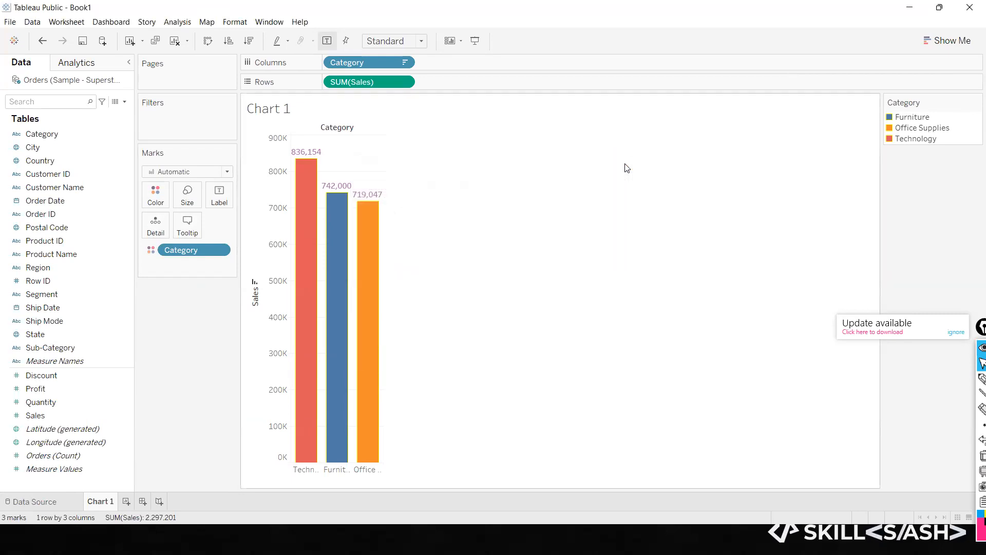
pyautogui.moveTo(373, 299)
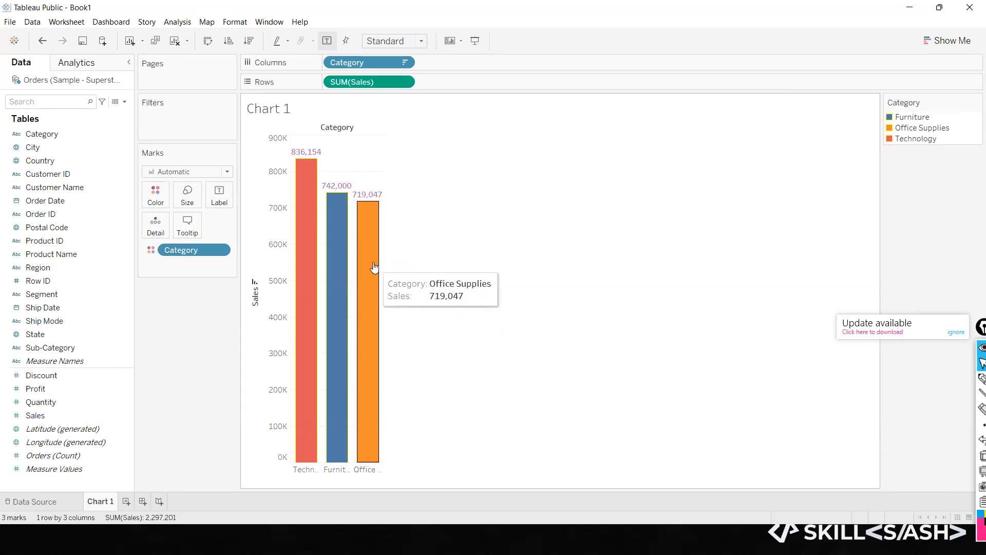
pyautogui.moveTo(340, 267)
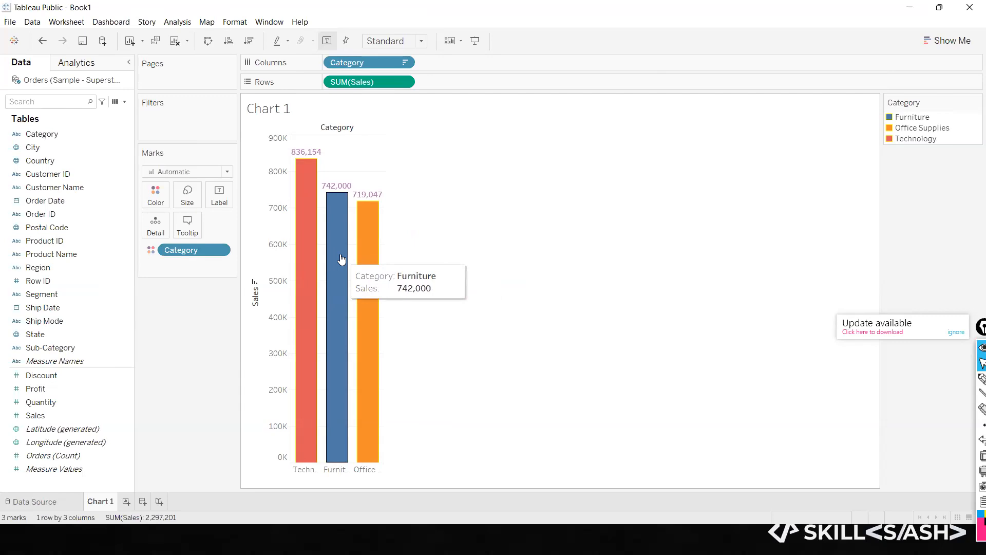
# Step: Make all the tooltip text bold and centered, and set its font to Tableau Bold
pyautogui.click(187, 225)
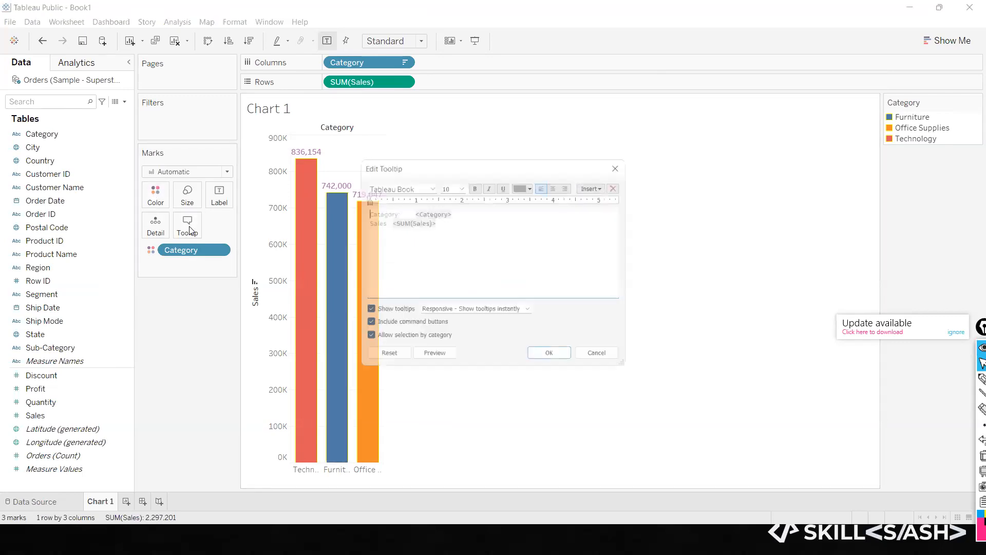
pyautogui.moveTo(435, 224); pyautogui.dragTo(362, 211)
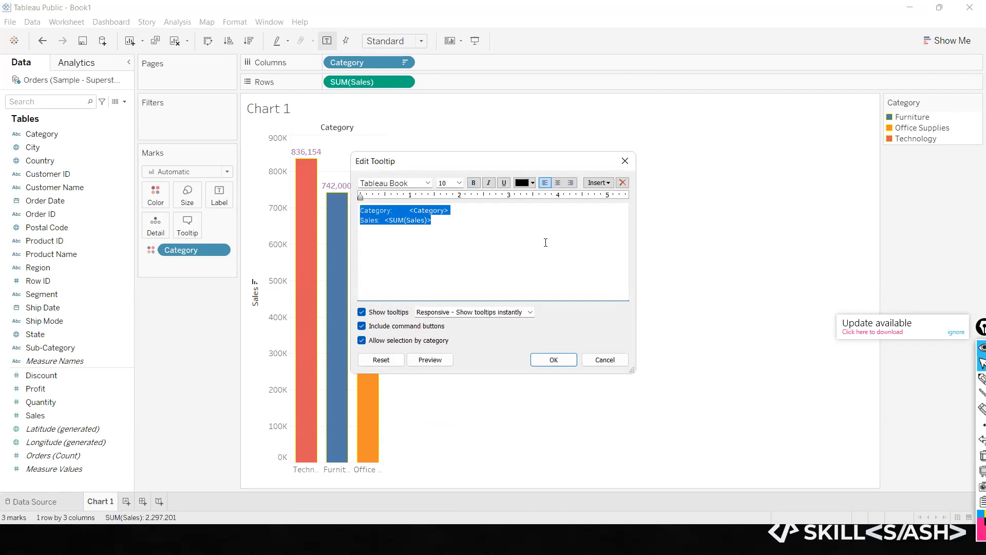
pyautogui.click(473, 183)
pyautogui.click(559, 183)
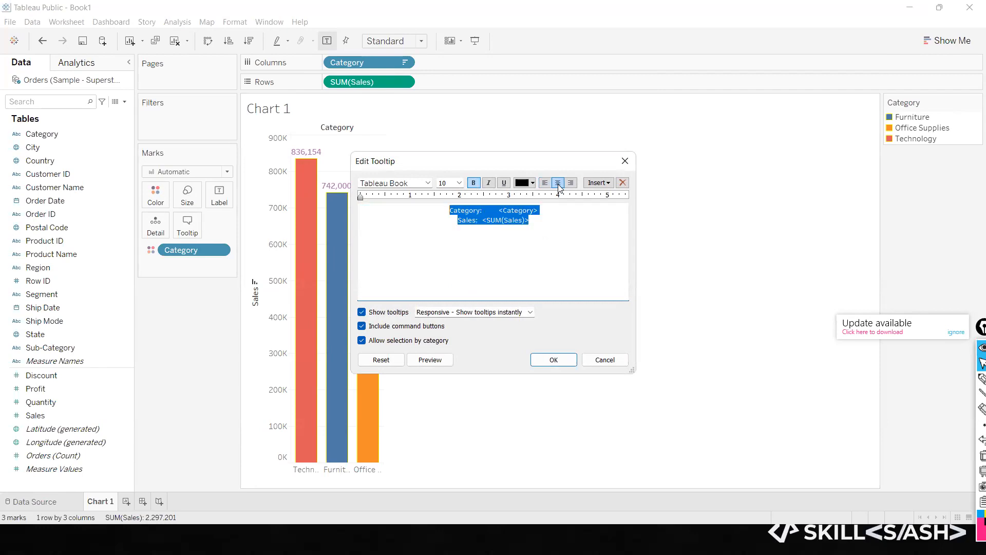
pyautogui.click(427, 183)
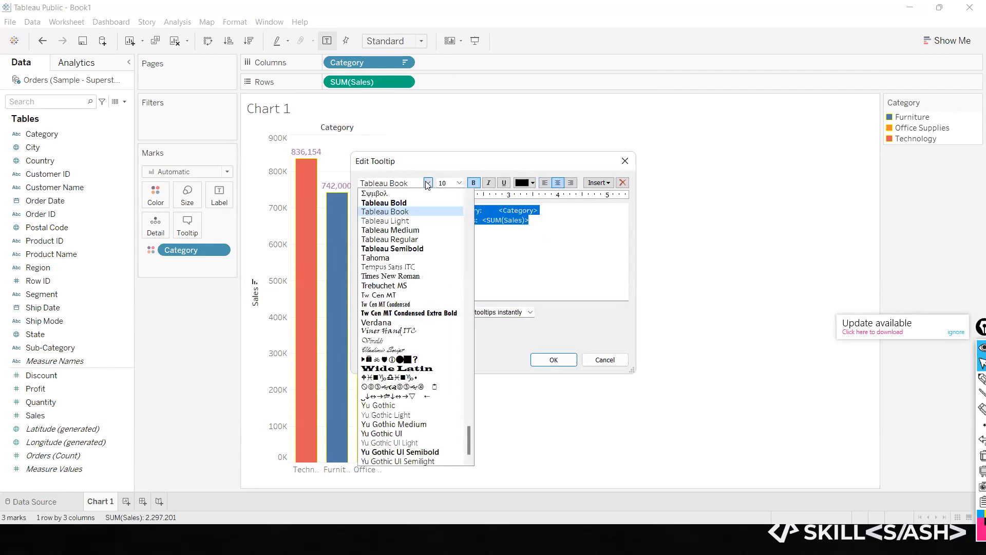
pyautogui.click(401, 204)
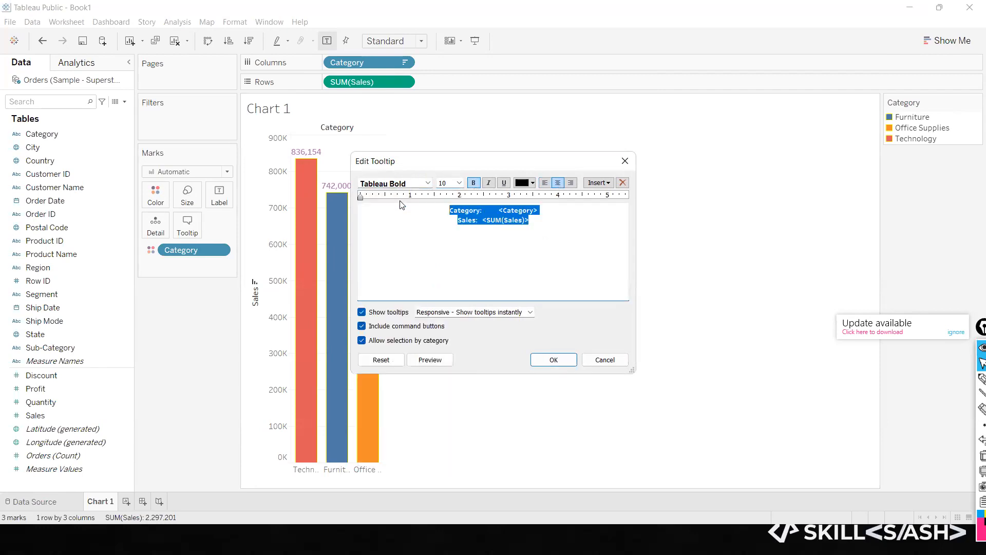
# Step: Keep the tooltip text at size 10, color it maroon, apply the changes and check the tooltips on the bars
pyautogui.click(459, 183)
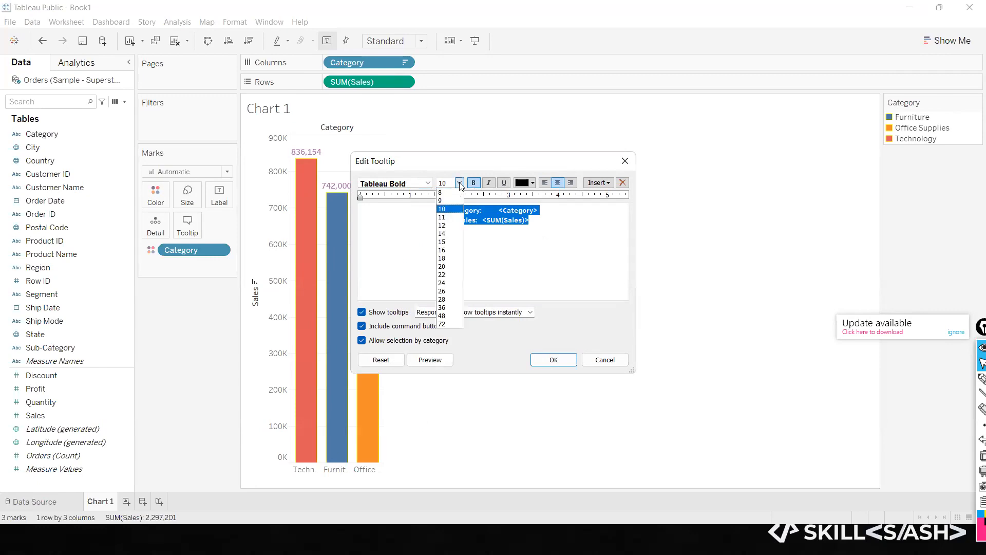
pyautogui.click(449, 212)
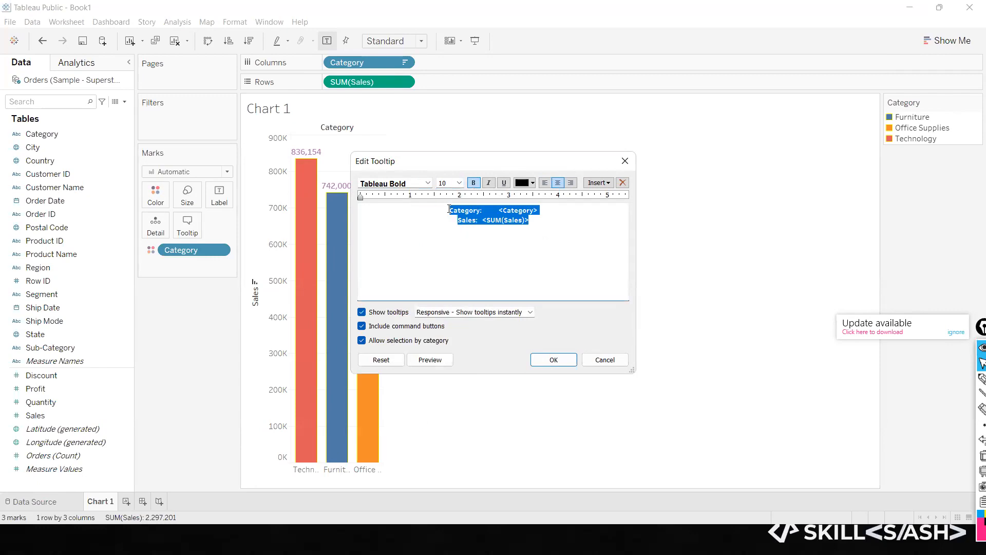
pyautogui.click(533, 184)
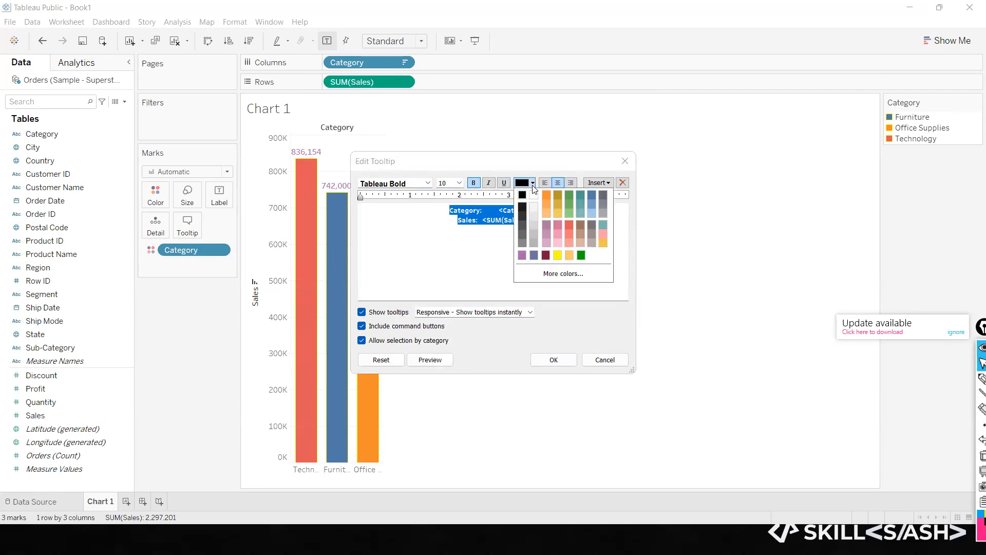
pyautogui.click(547, 255)
pyautogui.click(554, 359)
pyautogui.moveTo(376, 349)
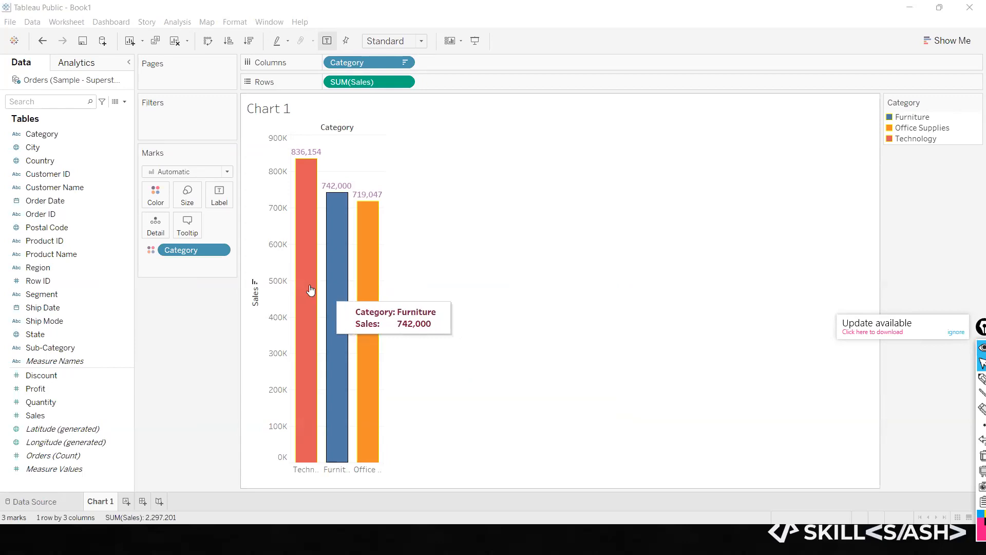
pyautogui.moveTo(307, 288)
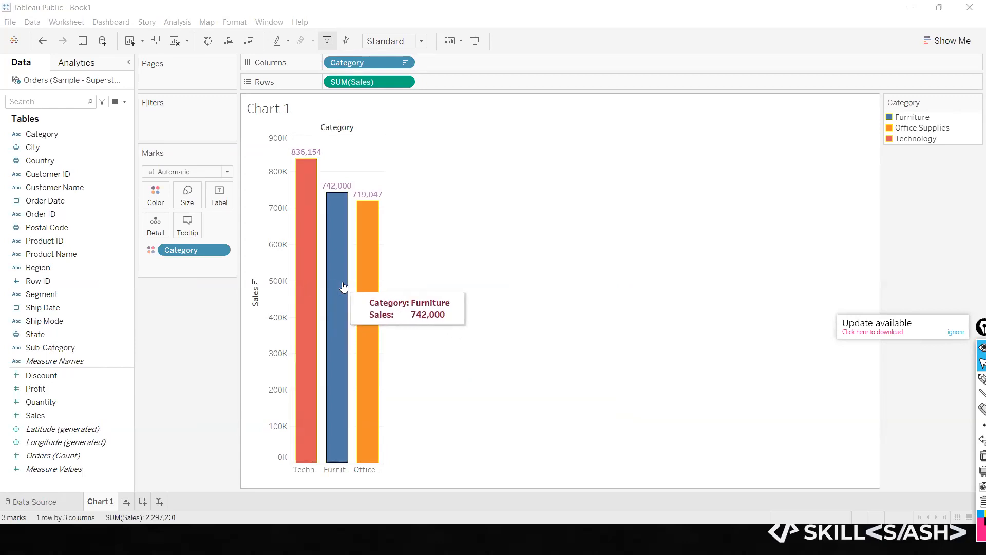
# Step: Color only the "Category:" label in the tooltip text green and apply the change
pyautogui.click(188, 225)
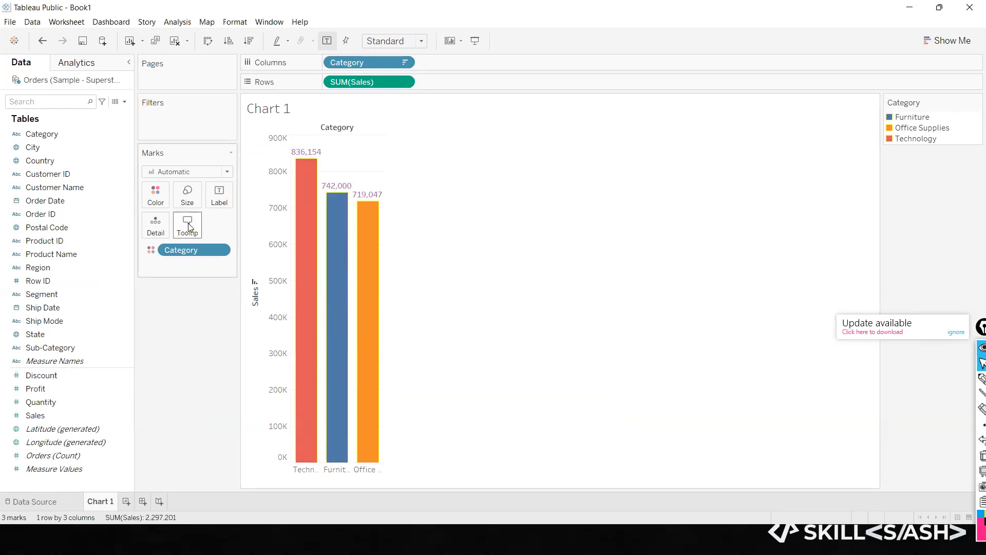
pyautogui.moveTo(530, 221); pyautogui.dragTo(451, 214)
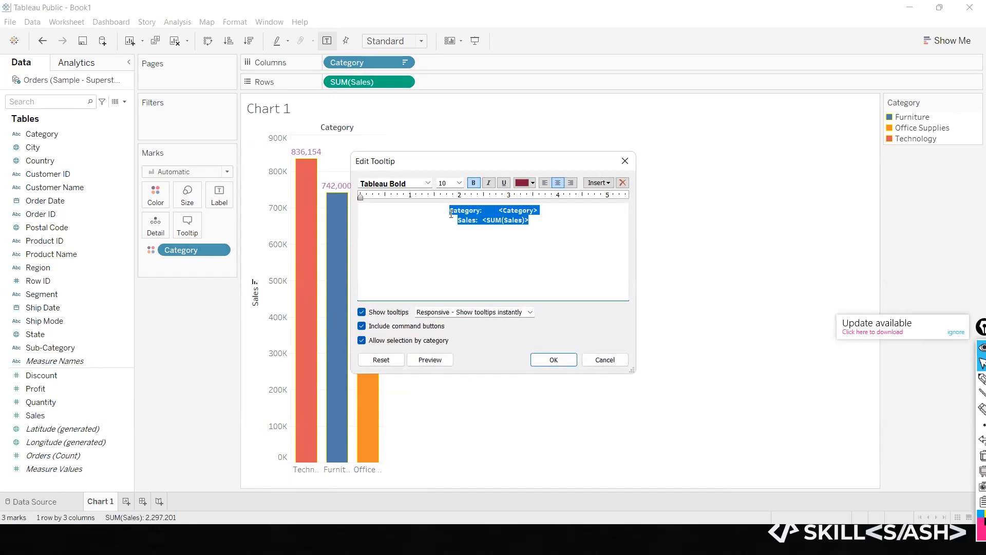
pyautogui.click(451, 214)
pyautogui.keyDown('shift'); pyautogui.click(482, 210); pyautogui.keyUp('shift')
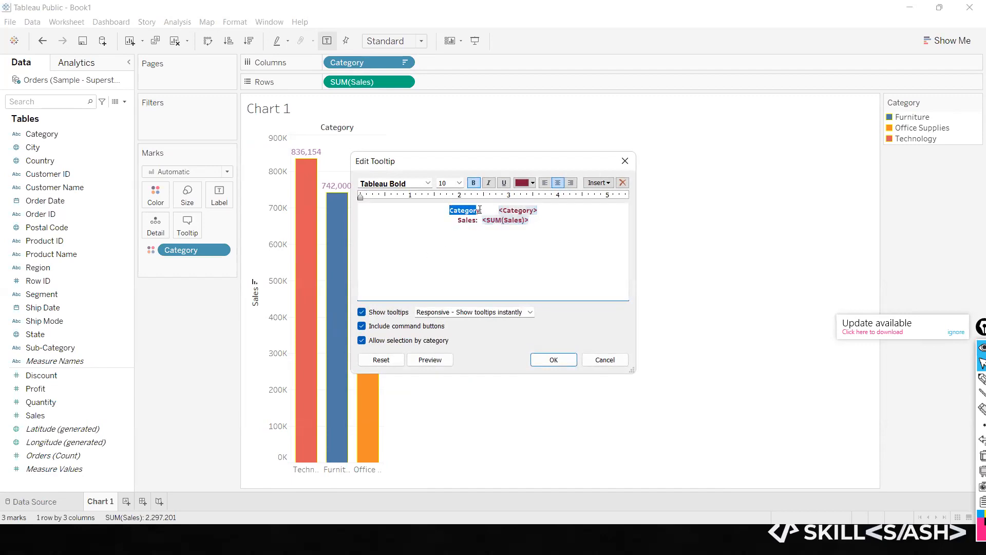
pyautogui.click(528, 186)
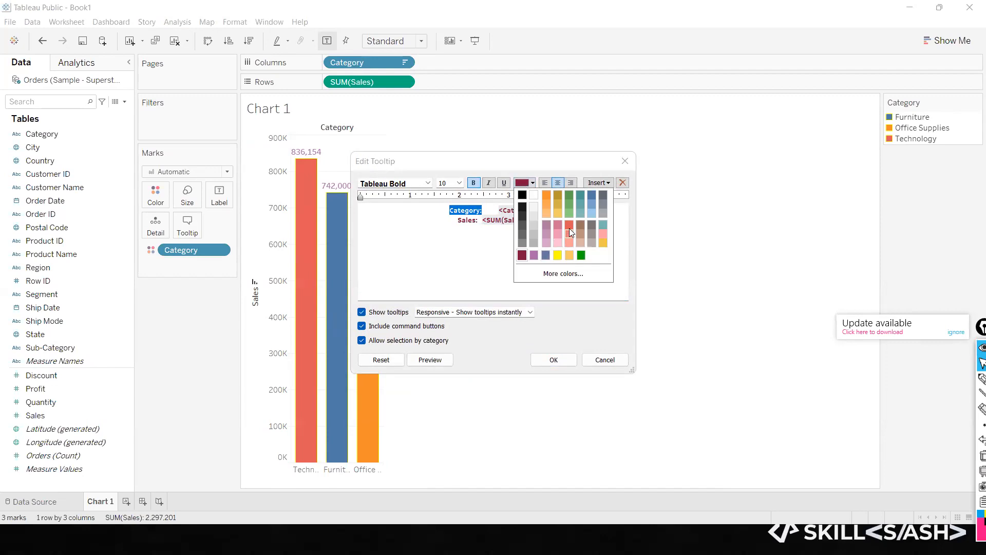
pyautogui.click(569, 195)
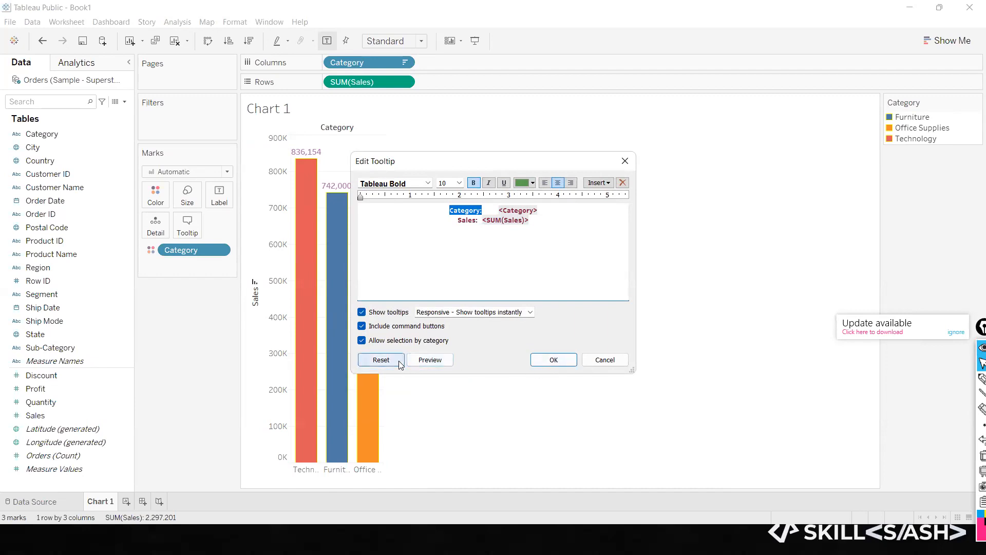
pyautogui.click(555, 362)
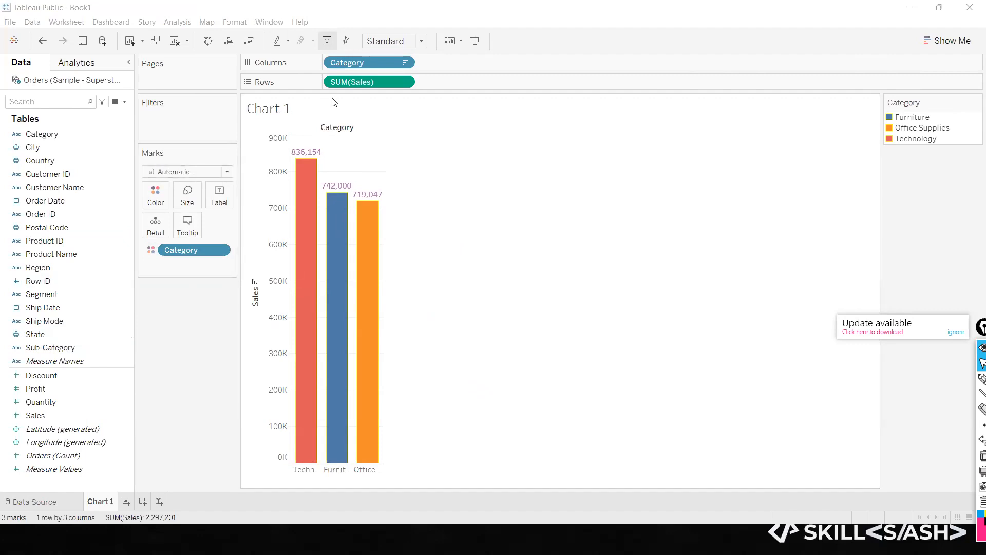
# Step: Review the mark types with Automatic kept, and try the Line and Area marks on the chart
pyautogui.click(227, 172)
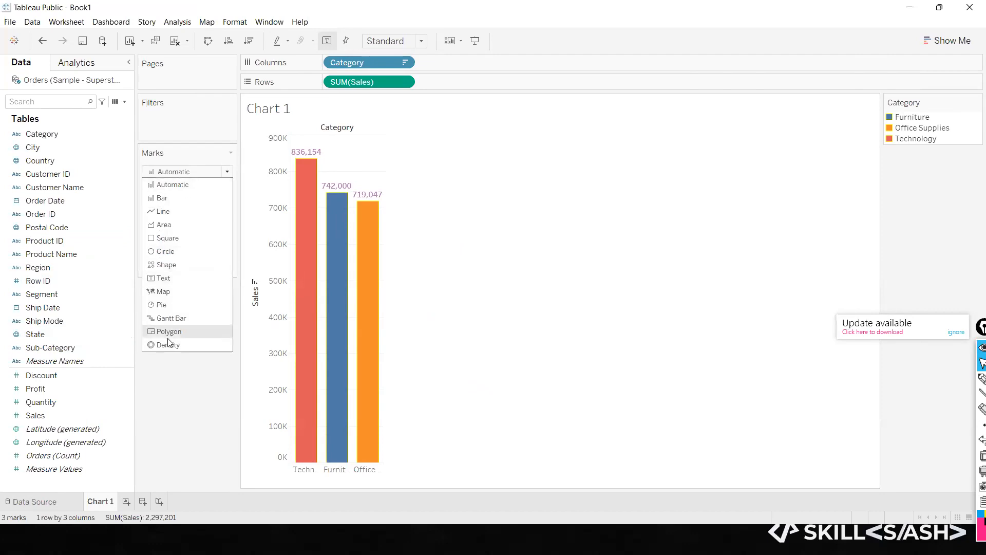
pyautogui.click(170, 188)
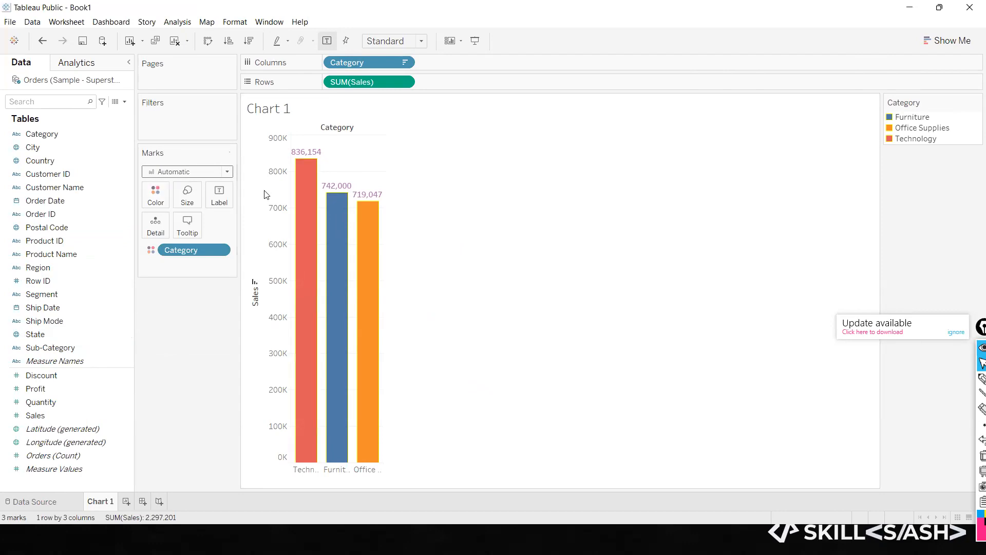
pyautogui.click(228, 173)
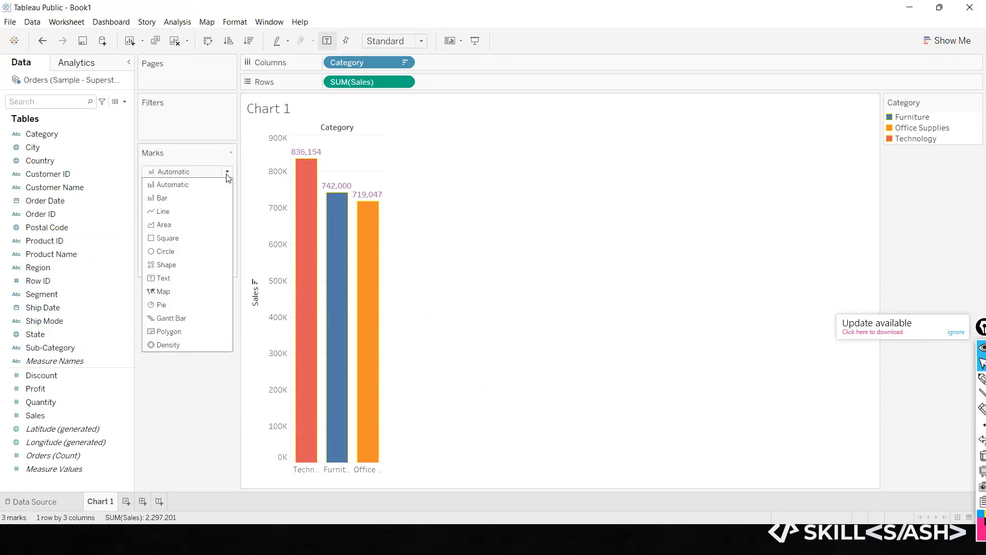
pyautogui.click(165, 211)
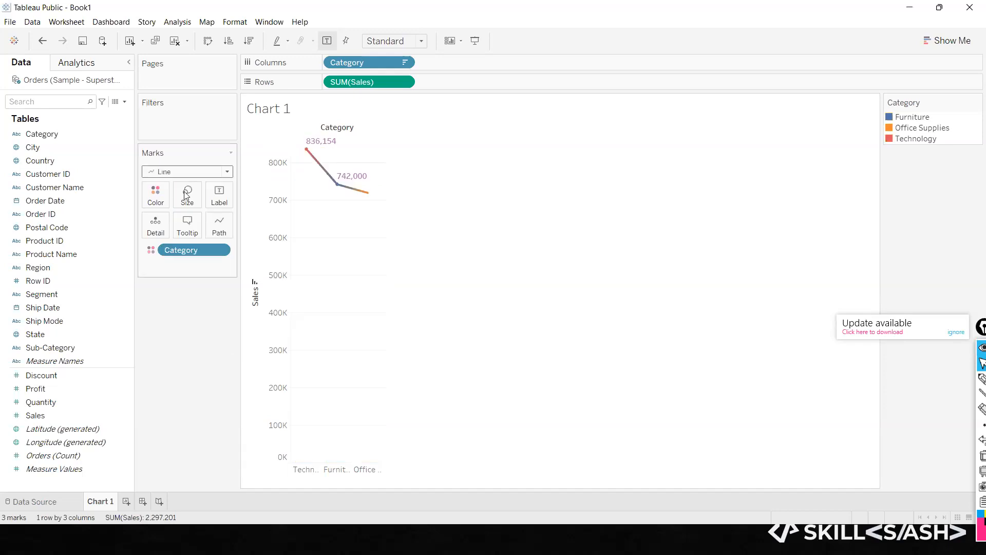
pyautogui.click(225, 172)
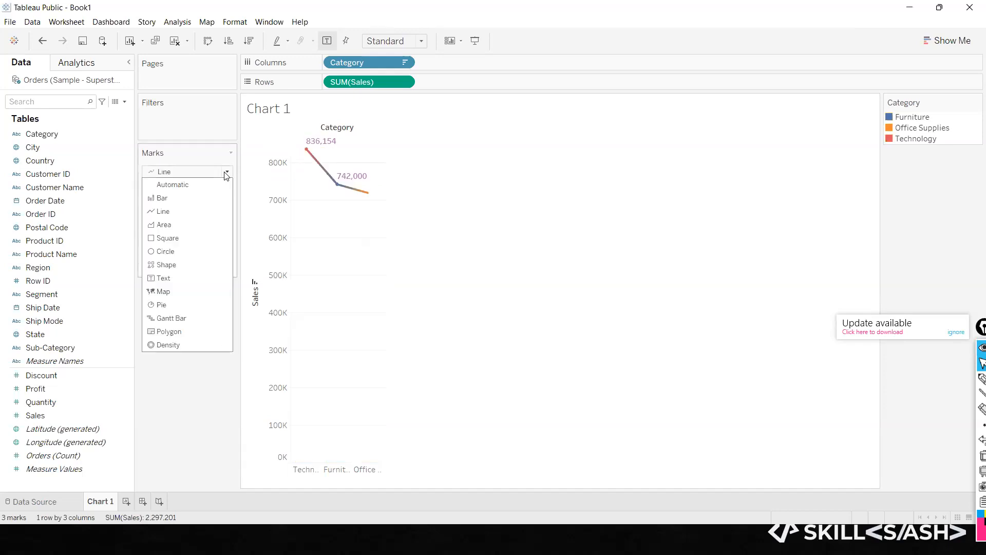
pyautogui.click(159, 224)
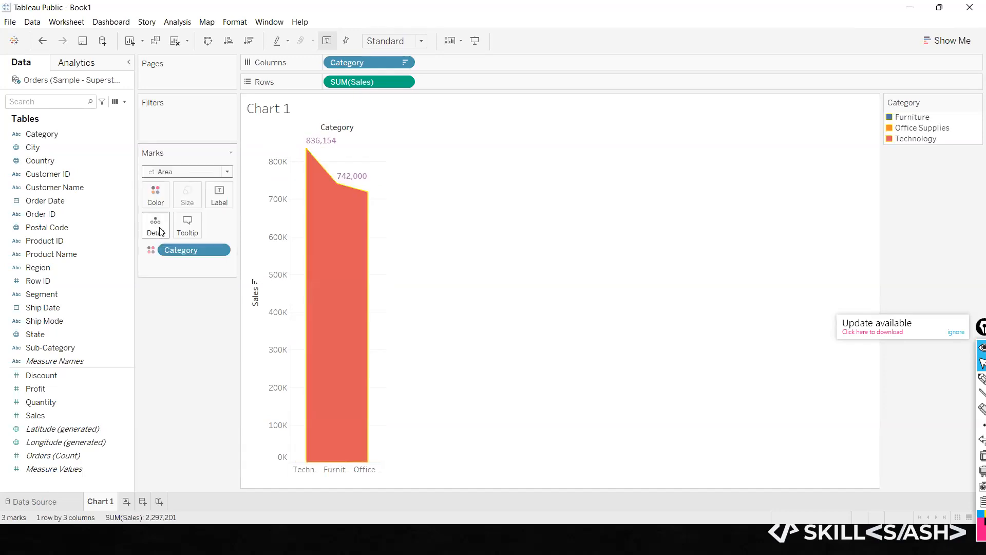
# Step: Try the Shape and Map mark types on the chart and return it to Automatic
pyautogui.click(226, 172)
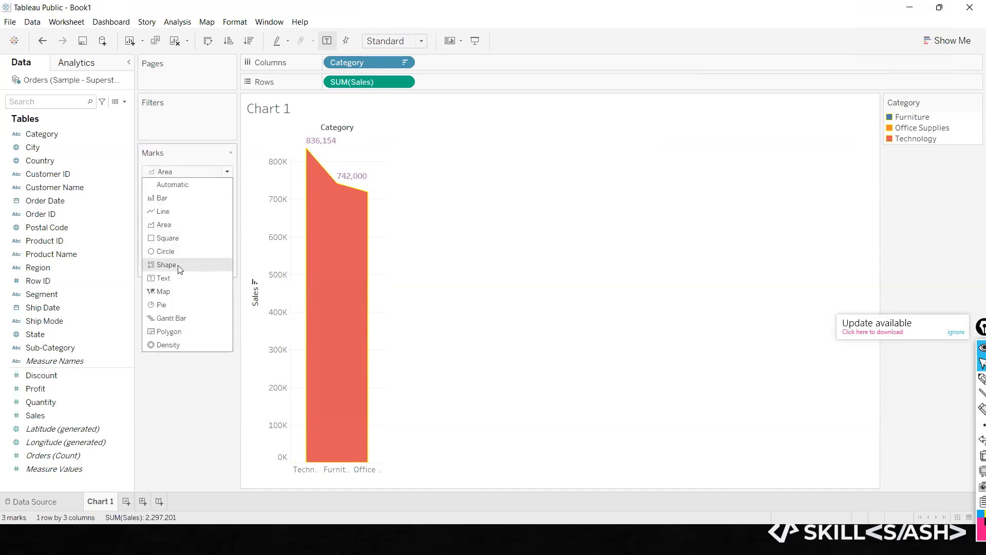
pyautogui.click(181, 265)
pyautogui.click(226, 173)
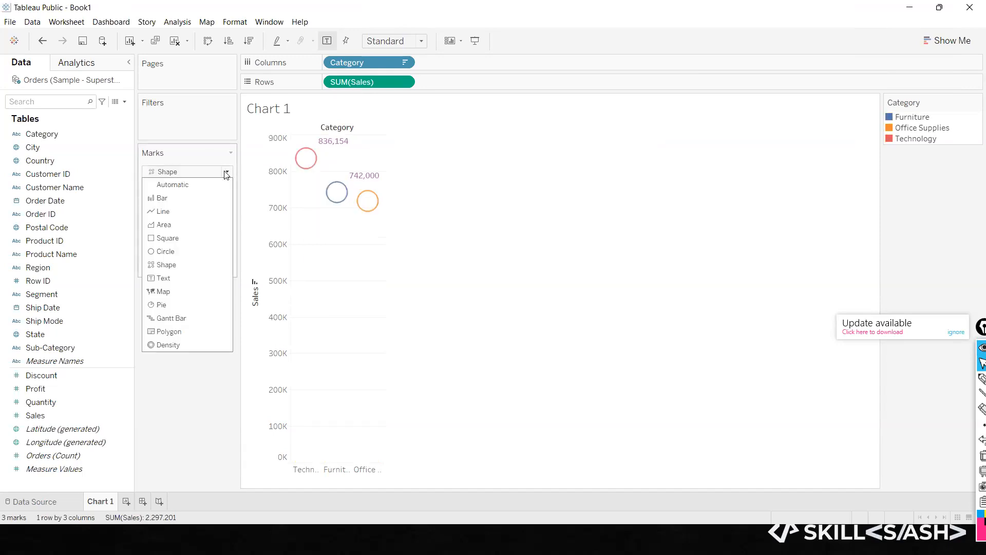
pyautogui.click(168, 298)
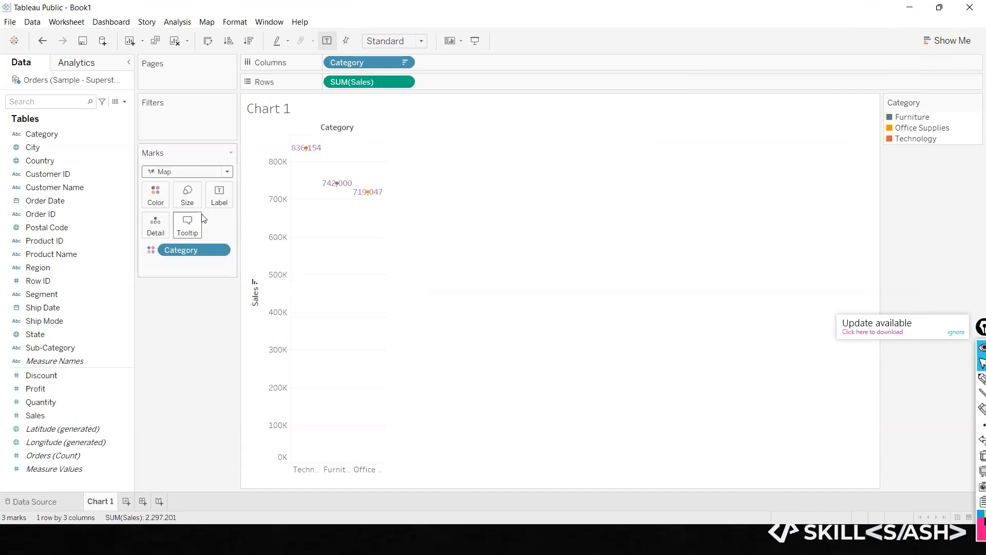
pyautogui.click(227, 173)
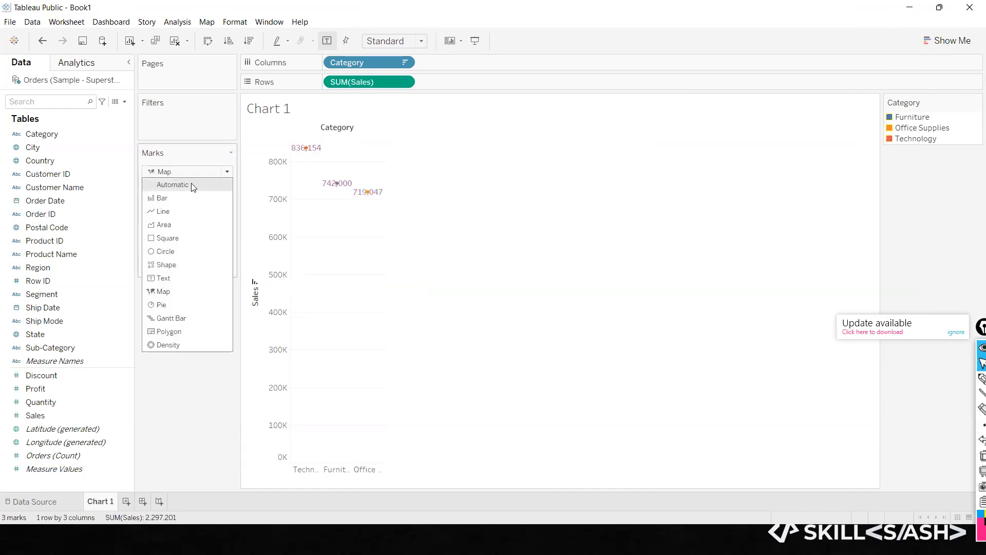
pyautogui.click(191, 183)
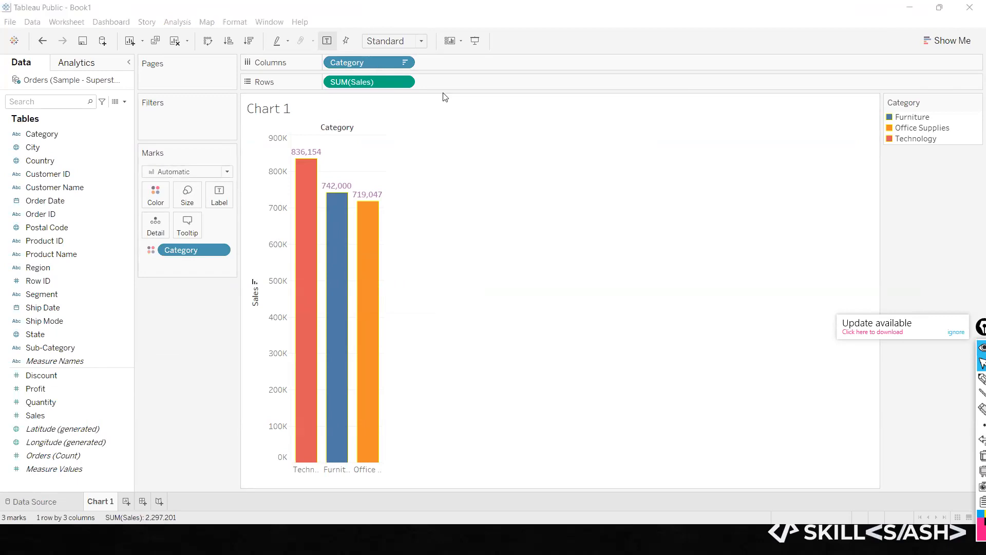
# Step: Try the Gantt Bar mark type, check the Furniture mark's tooltip, and return the chart to Automatic
pyautogui.click(226, 172)
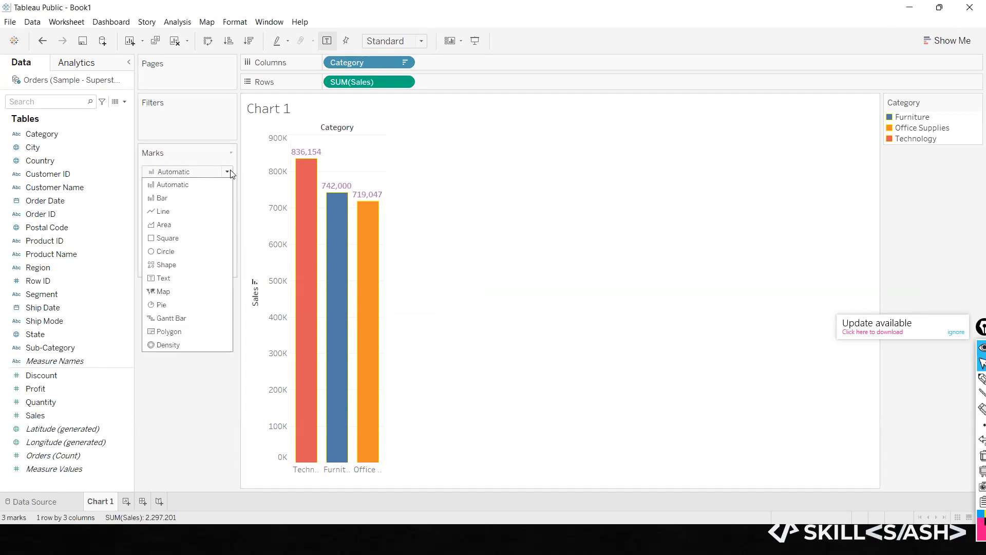
pyautogui.click(162, 323)
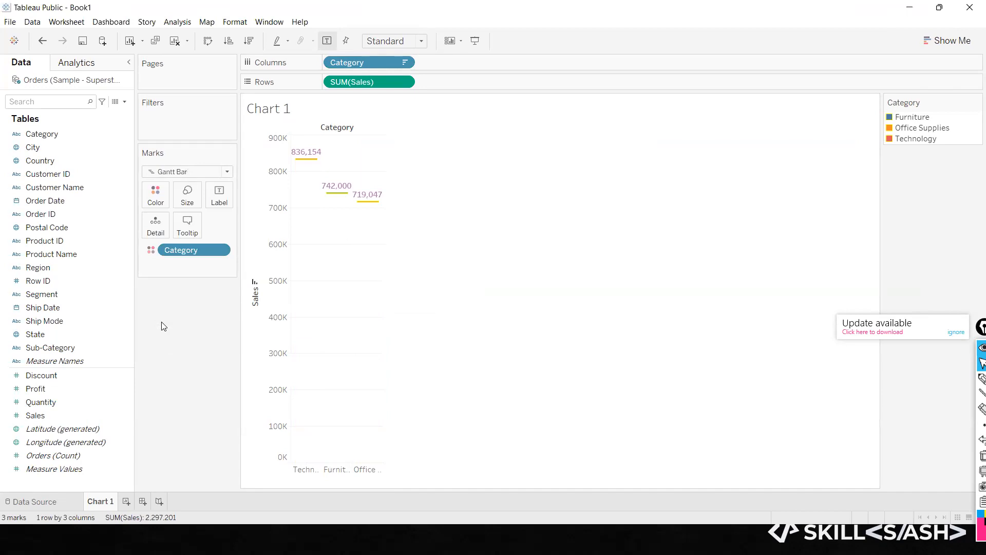
pyautogui.moveTo(335, 199)
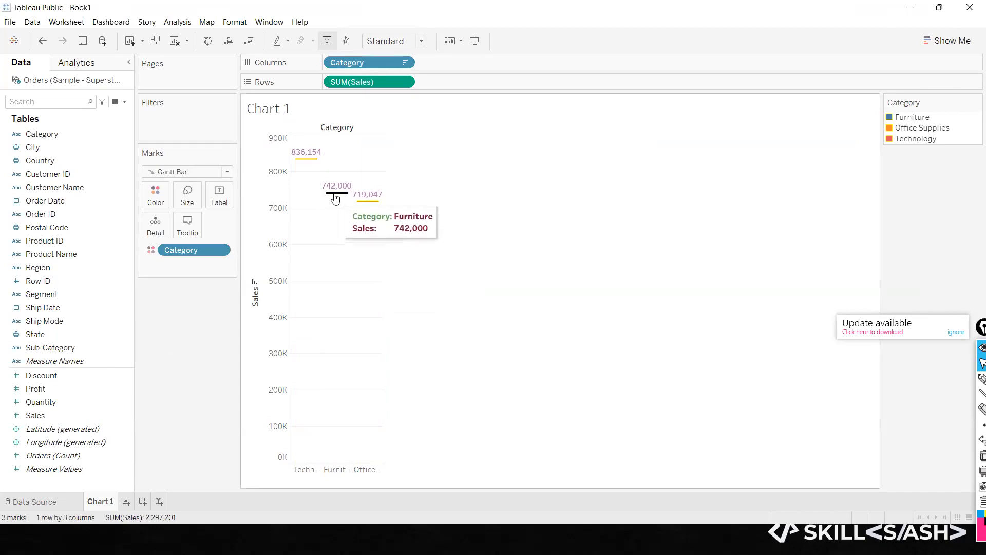
pyautogui.click(225, 175)
pyautogui.click(199, 184)
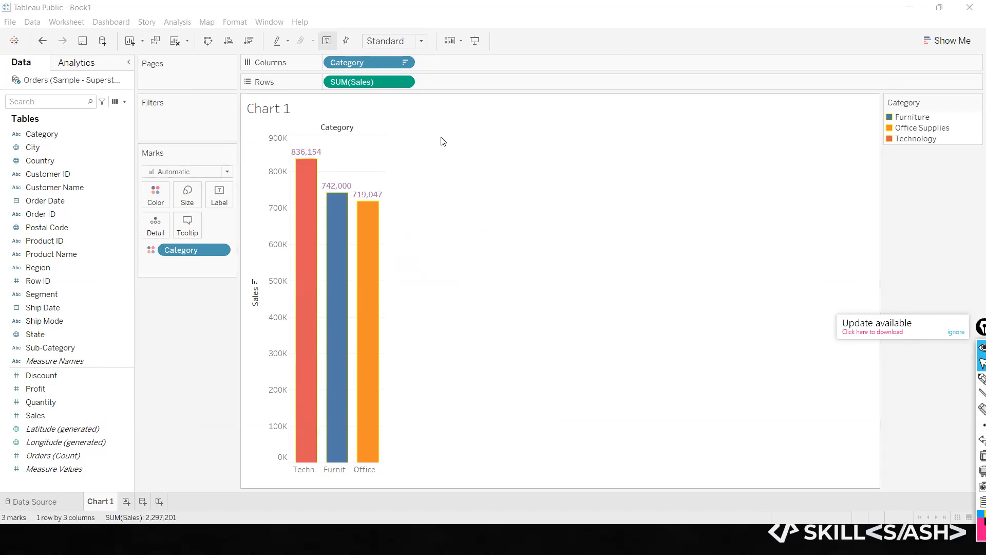
# Step: Open the Show Me chart gallery for the current Category and Sales fields
pyautogui.click(933, 41)
pyautogui.click(932, 41)
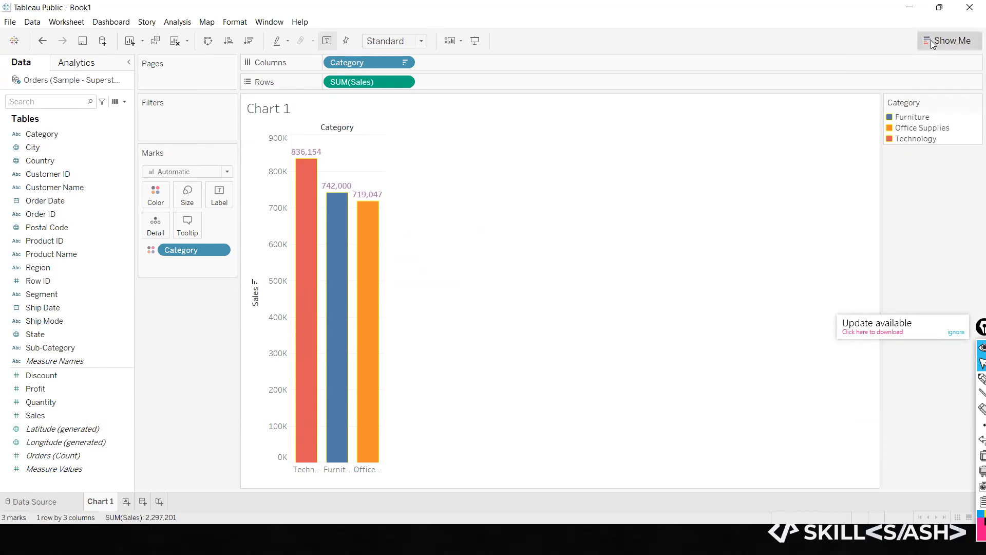
pyautogui.click(931, 41)
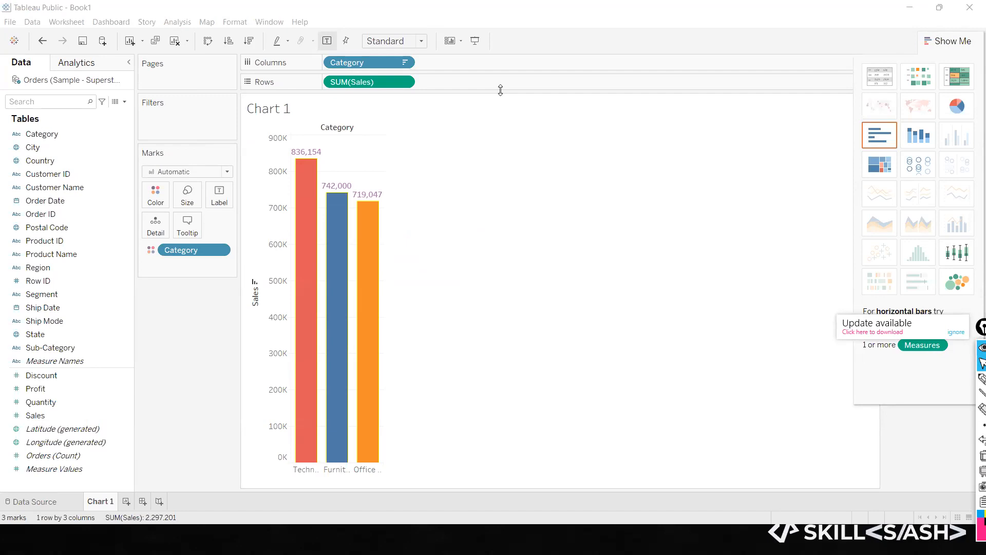
# Step: View the tooltip editor without changes and examine the Furniture bar's tooltip
pyautogui.click(194, 228)
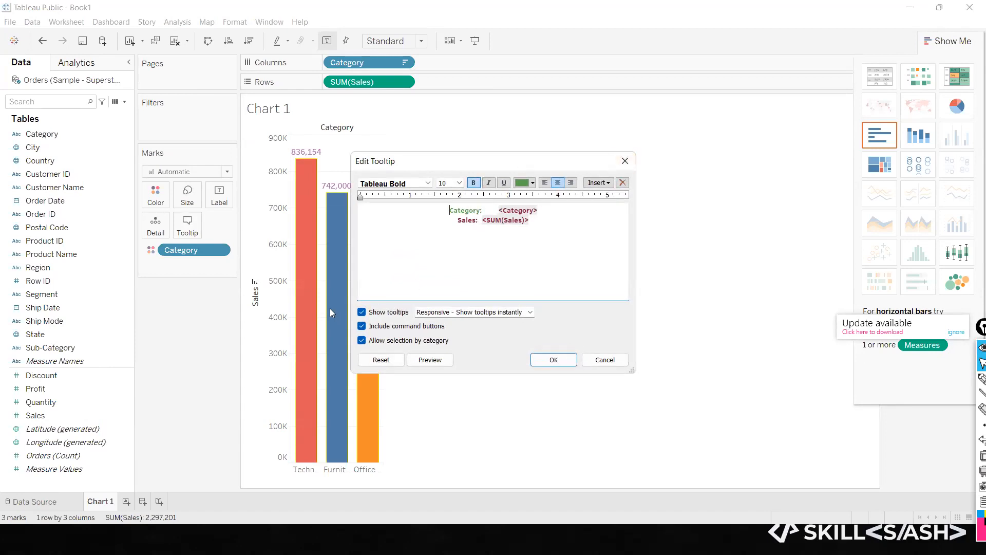
pyautogui.click(622, 160)
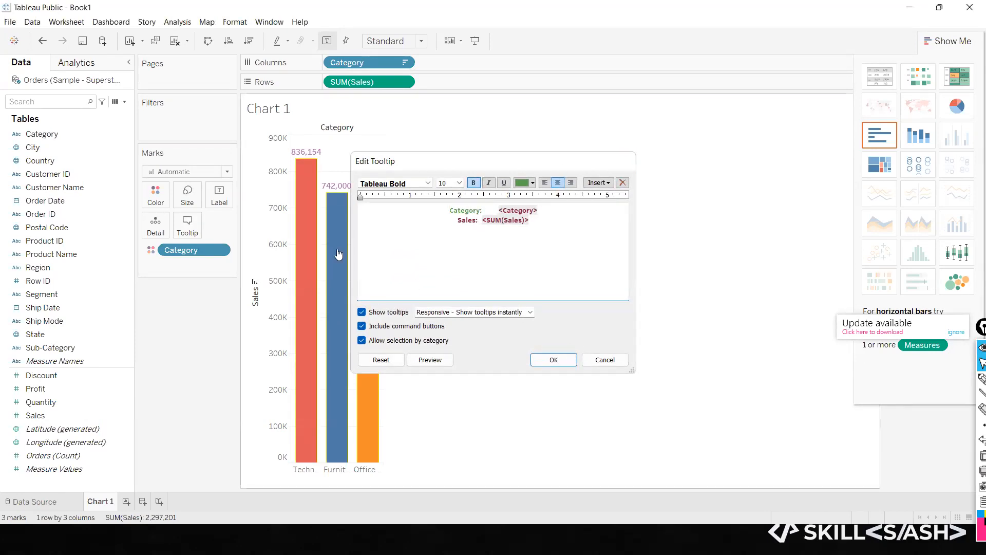
pyautogui.moveTo(324, 294)
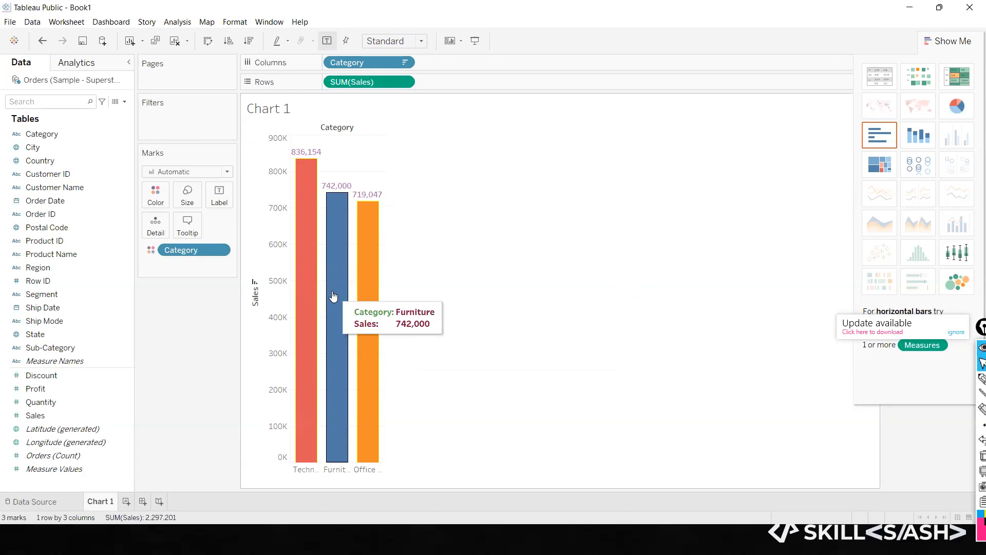
# Step: Color all the tooltip text light purple and preview the tooltip
pyautogui.click(187, 225)
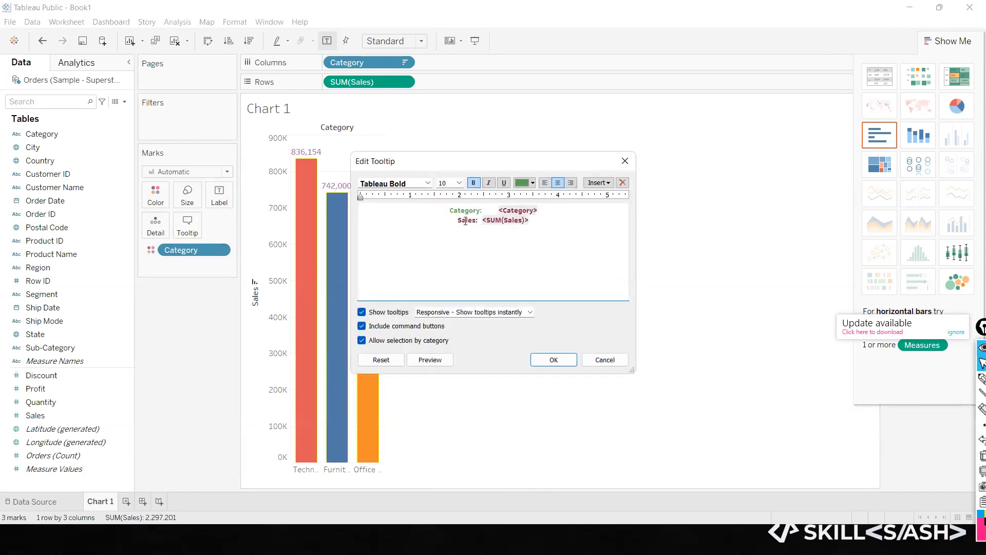
pyautogui.hotkey('ctrl', 'a')
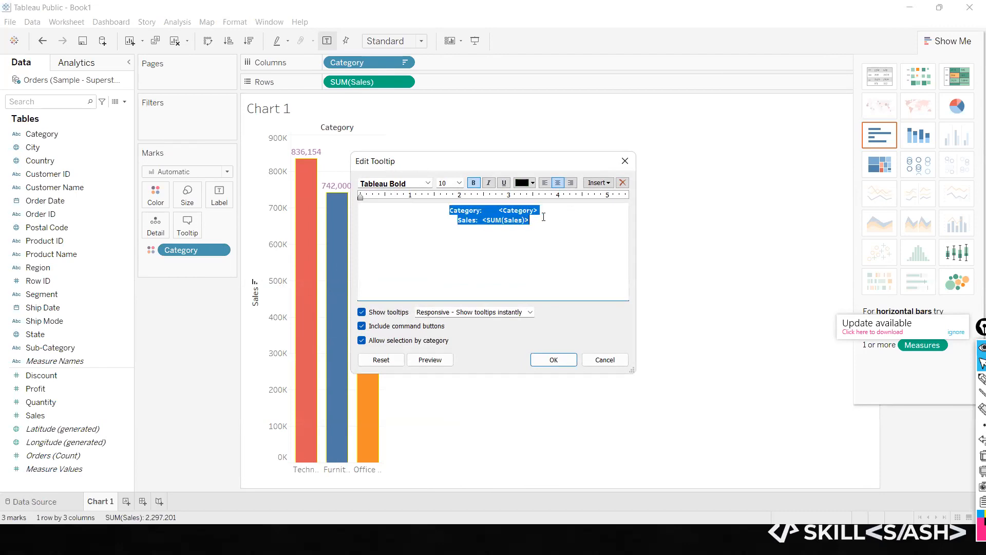
pyautogui.click(534, 183)
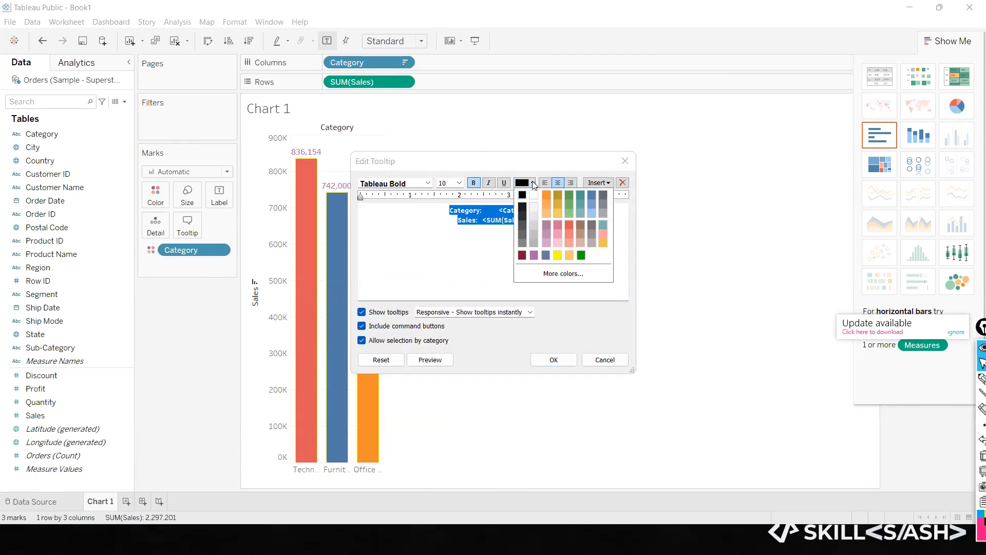
pyautogui.click(546, 225)
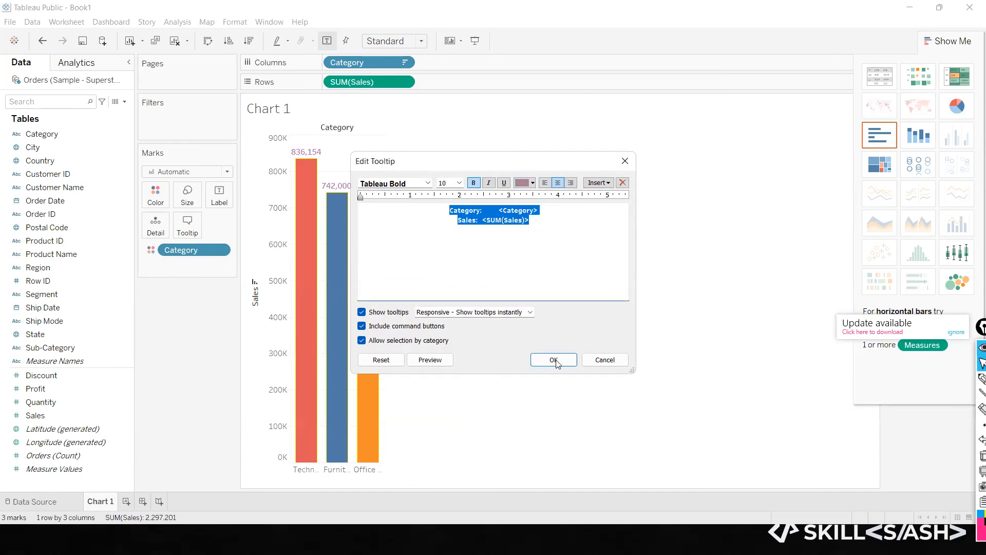
pyautogui.click(425, 364)
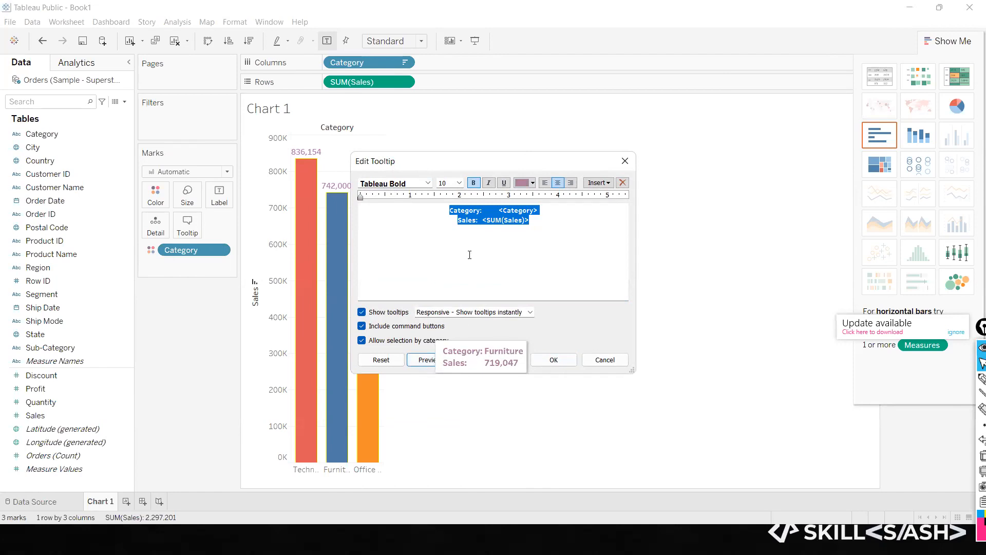
# Step: Color only the "Category:" label in the tooltip slate blue, preview it, and apply the changes
pyautogui.click(483, 211)
pyautogui.moveTo(482, 211); pyautogui.dragTo(450, 210)
pyautogui.click(533, 183)
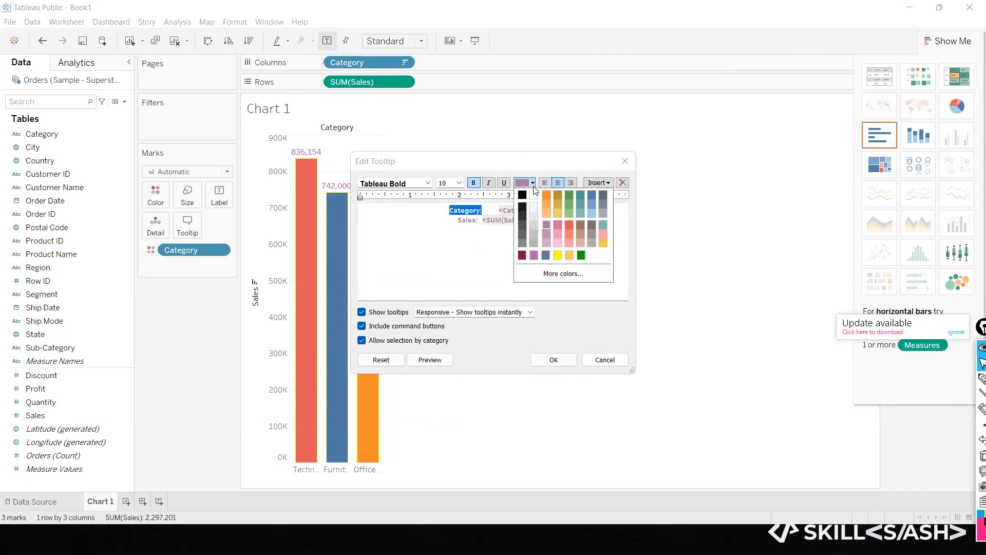
pyautogui.click(545, 255)
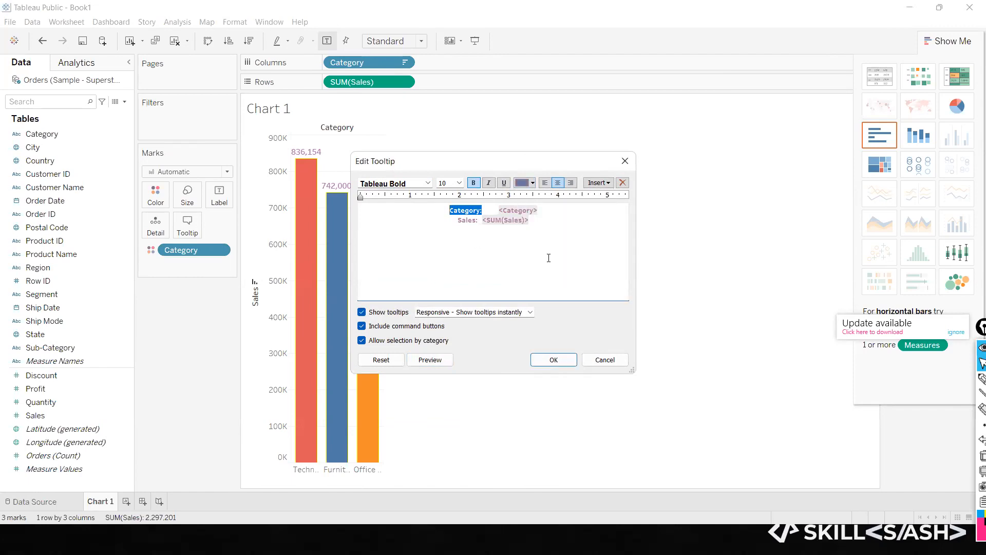
pyautogui.click(442, 362)
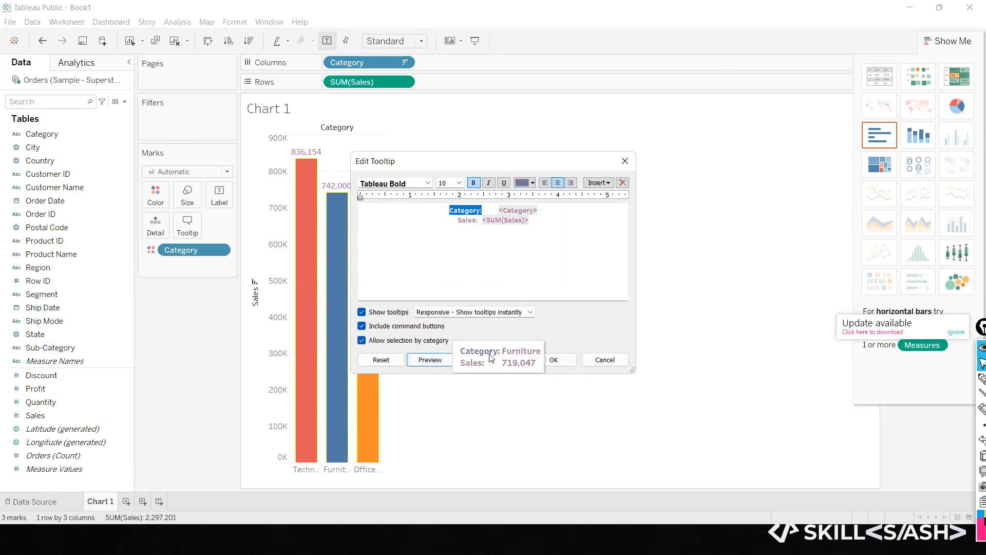
pyautogui.click(555, 361)
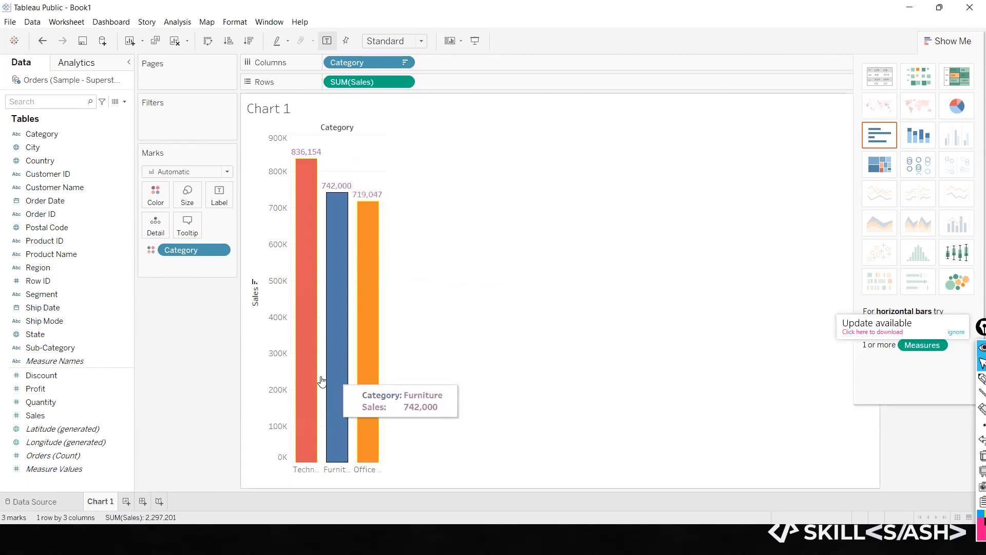